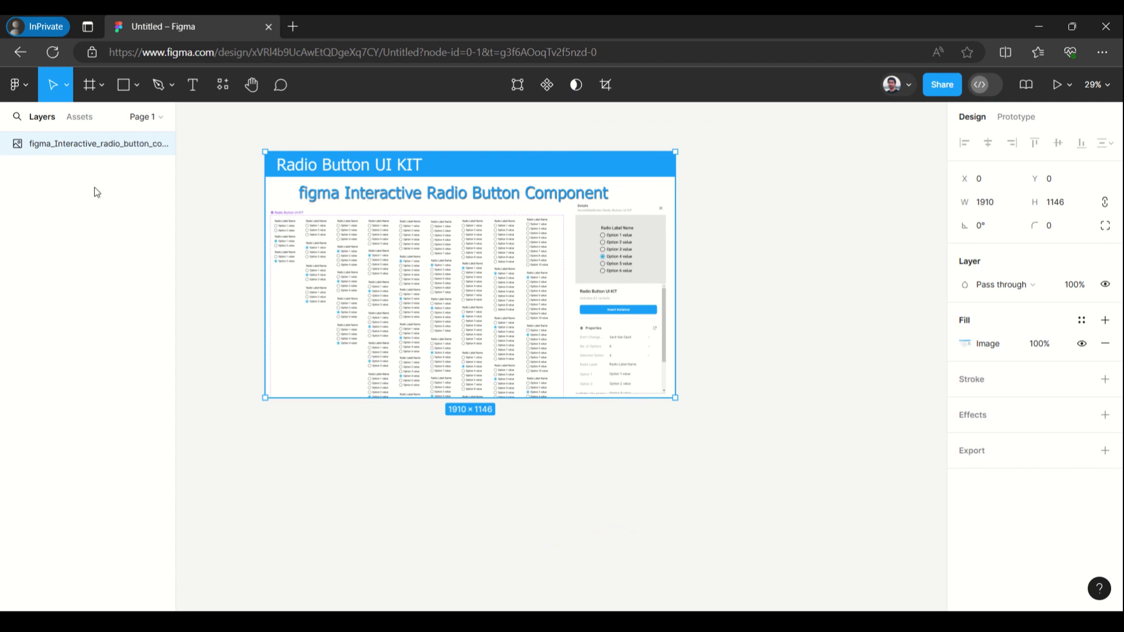
- Show the radio components in the library assets and draw a frame about 977 × 637 beside the UI kit image
left_click(93, 118)
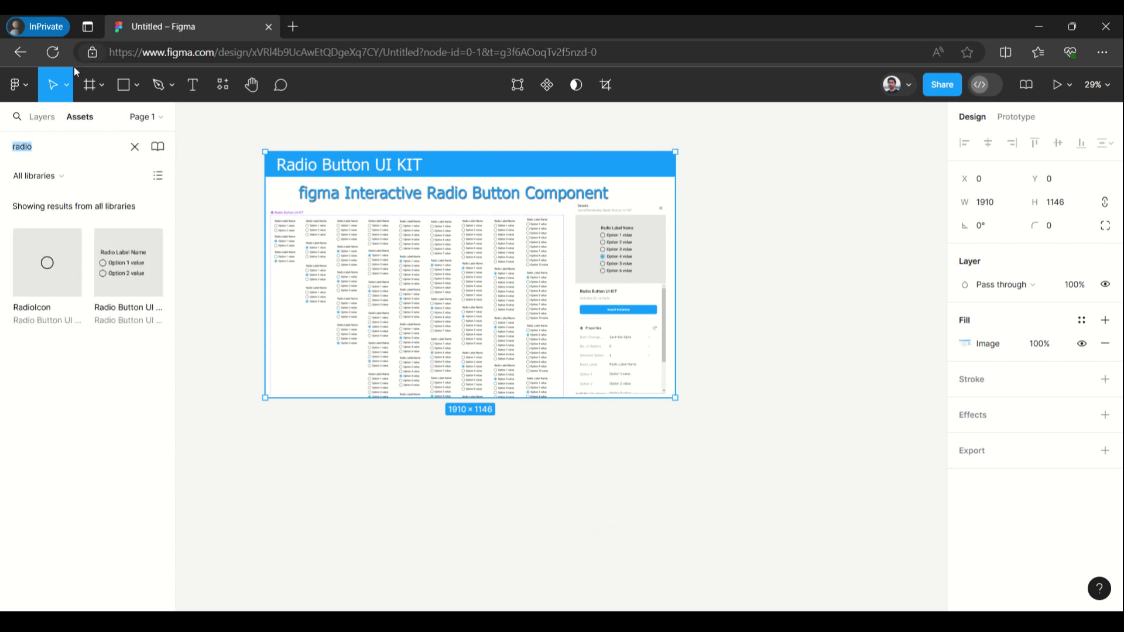
left_click(101, 87)
left_click(86, 118)
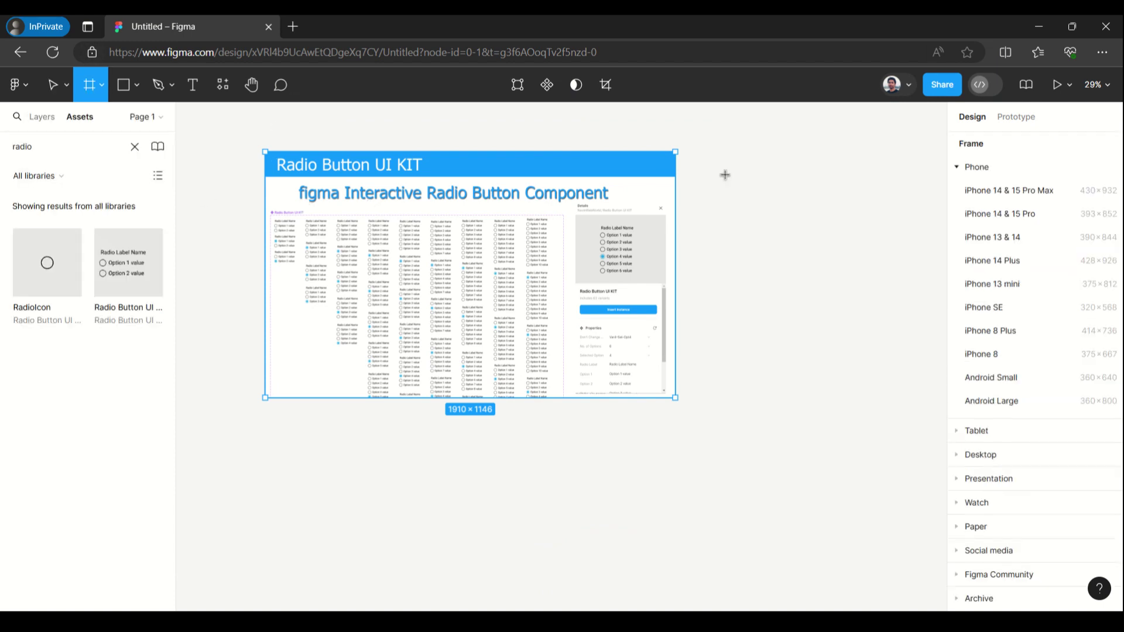
left_click_drag(689, 156, 897, 288)
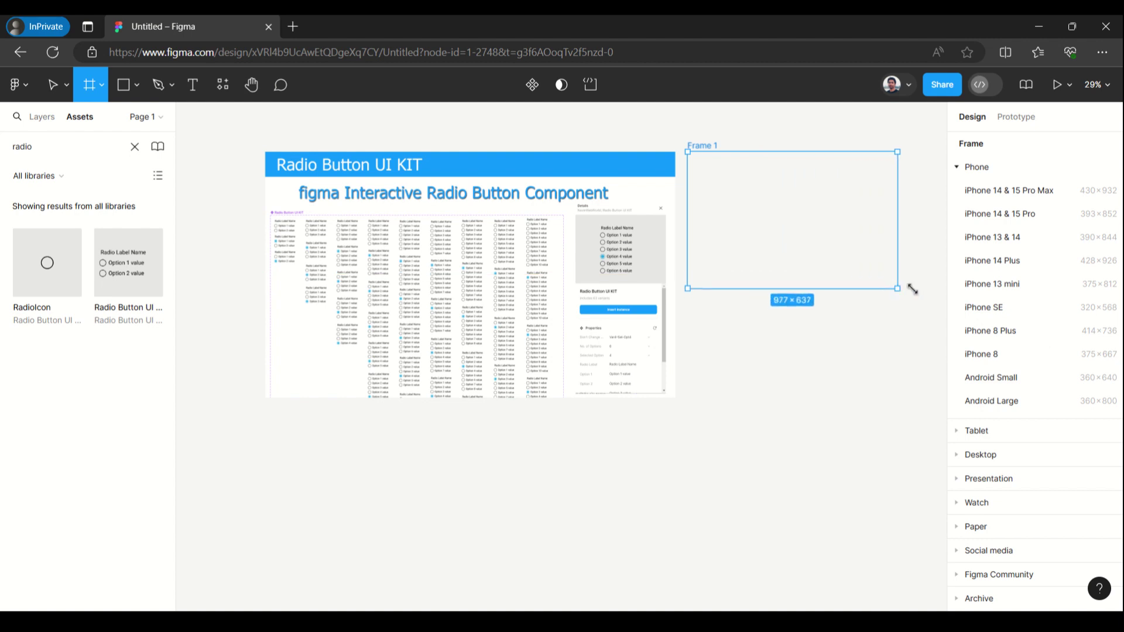
left_click(911, 376)
left_click(704, 147)
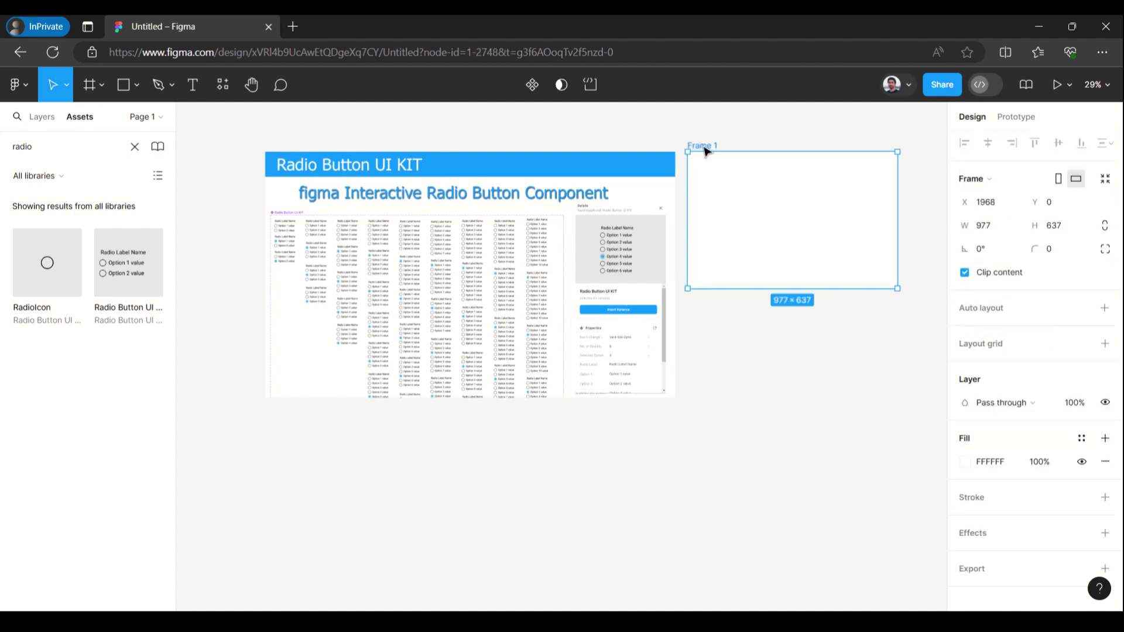
- Place an instance of the Radio Button UI KIT component inside the new frame
left_click_drag(129, 257, 776, 202)
scroll(820, 170, "up", 3)
scroll(832, 173, "up", 5)
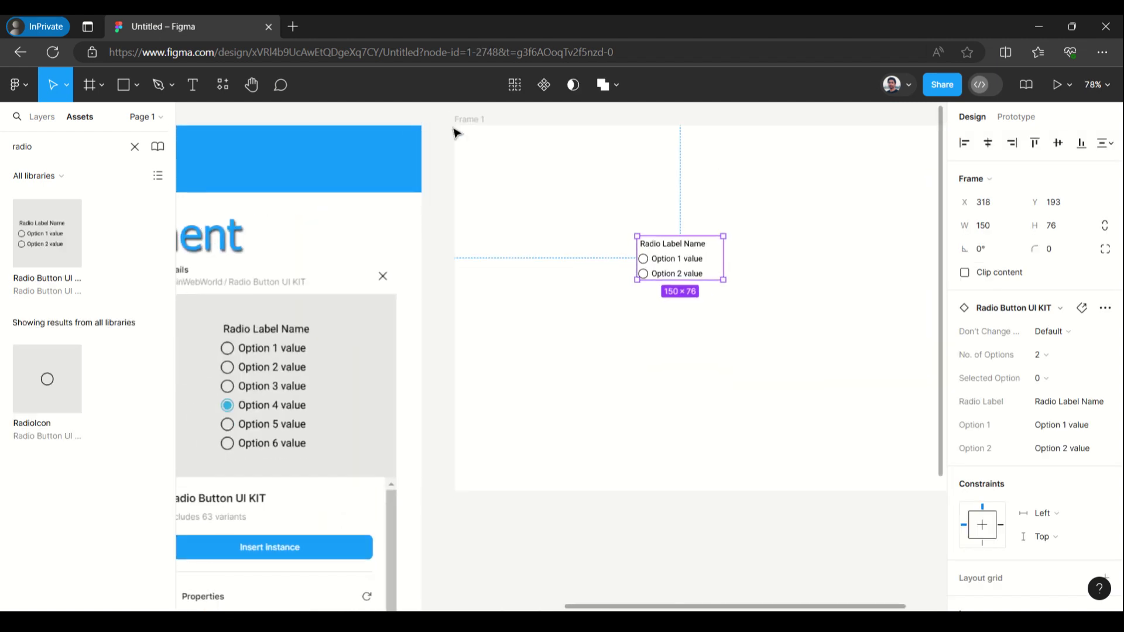
- Move the radio button instance near the frame's upper-left corner, at about X 11, Y 11
left_click(456, 129)
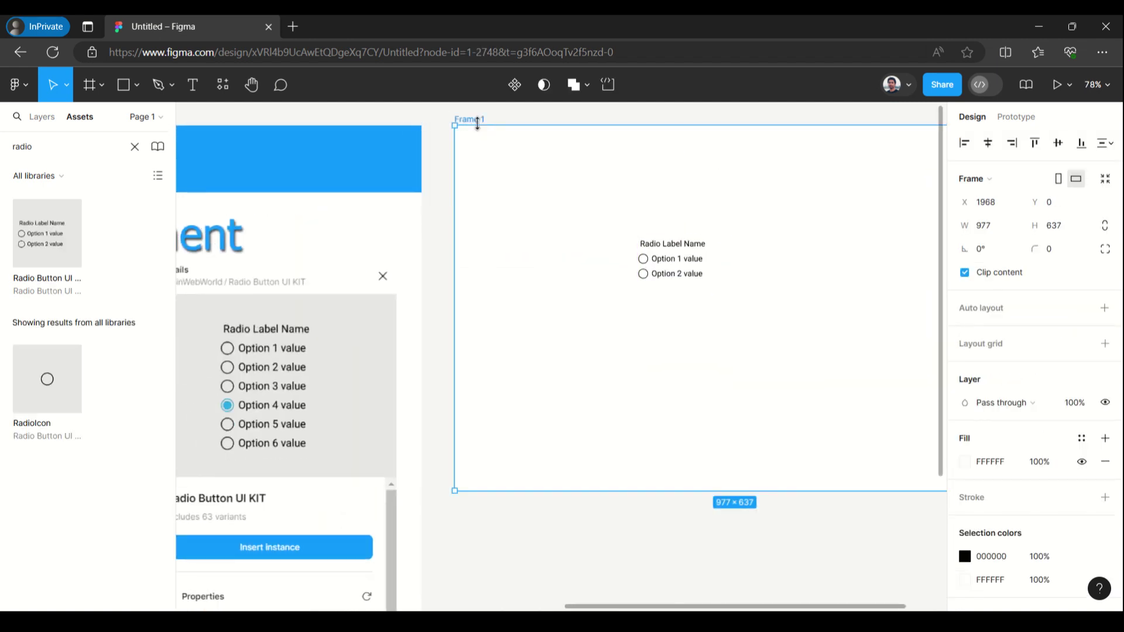
left_click(673, 259)
left_click_drag(667, 255, 514, 171)
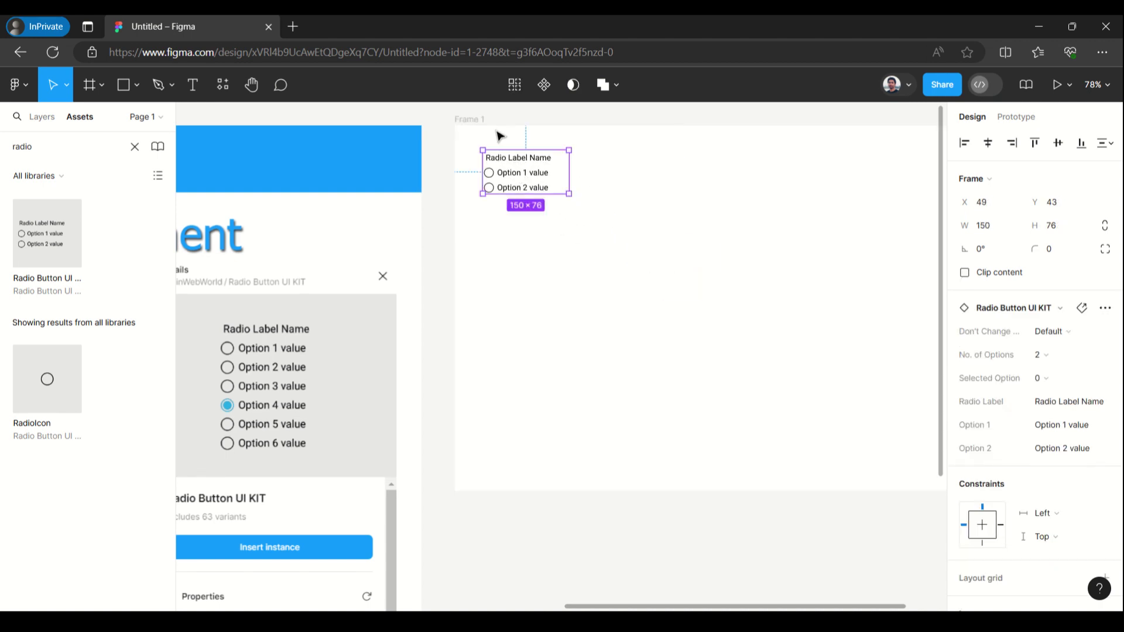
scroll(489, 112, "up", 5)
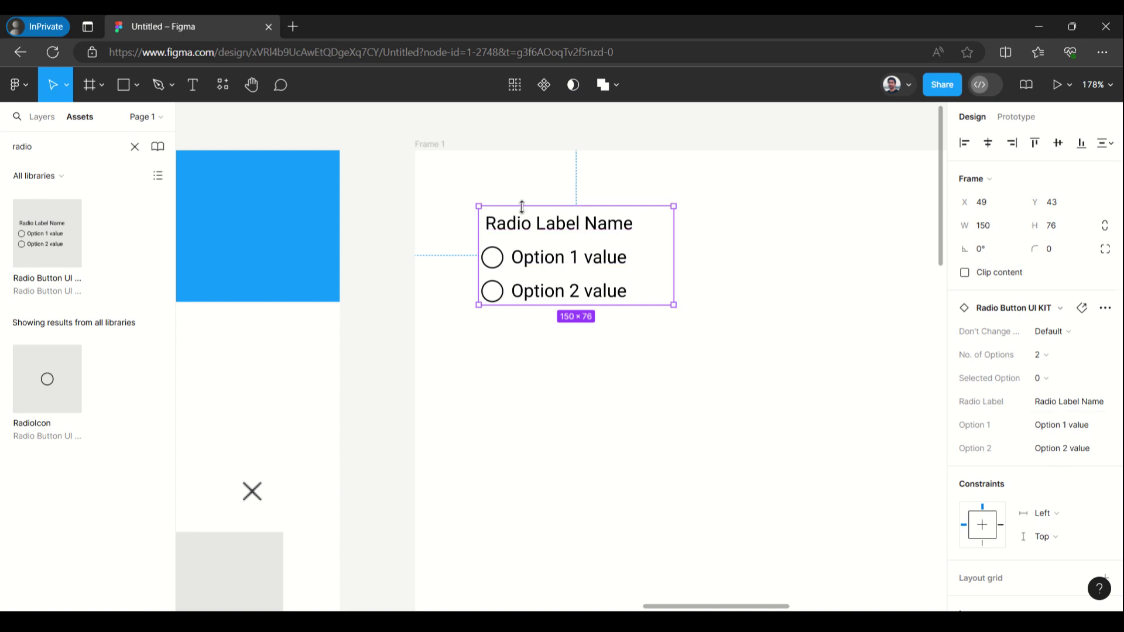
left_click_drag(581, 225, 532, 184)
scroll(557, 143, "up", 5)
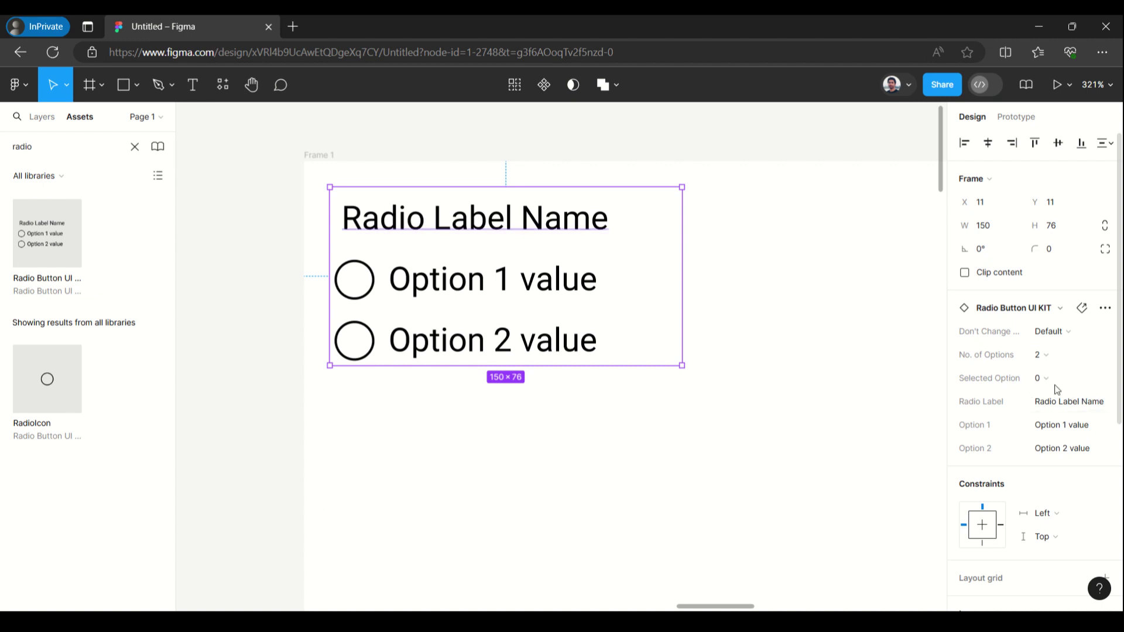
- Set the radio button instance's selected option to 1 and its number of options to 6
left_click(1085, 383)
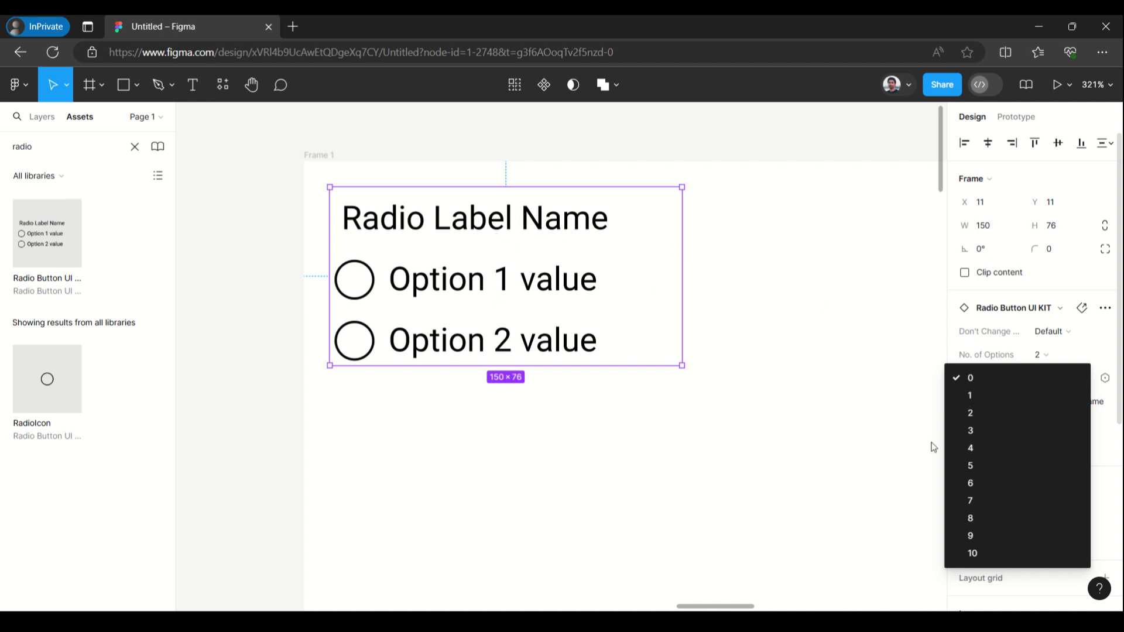
left_click(1015, 404)
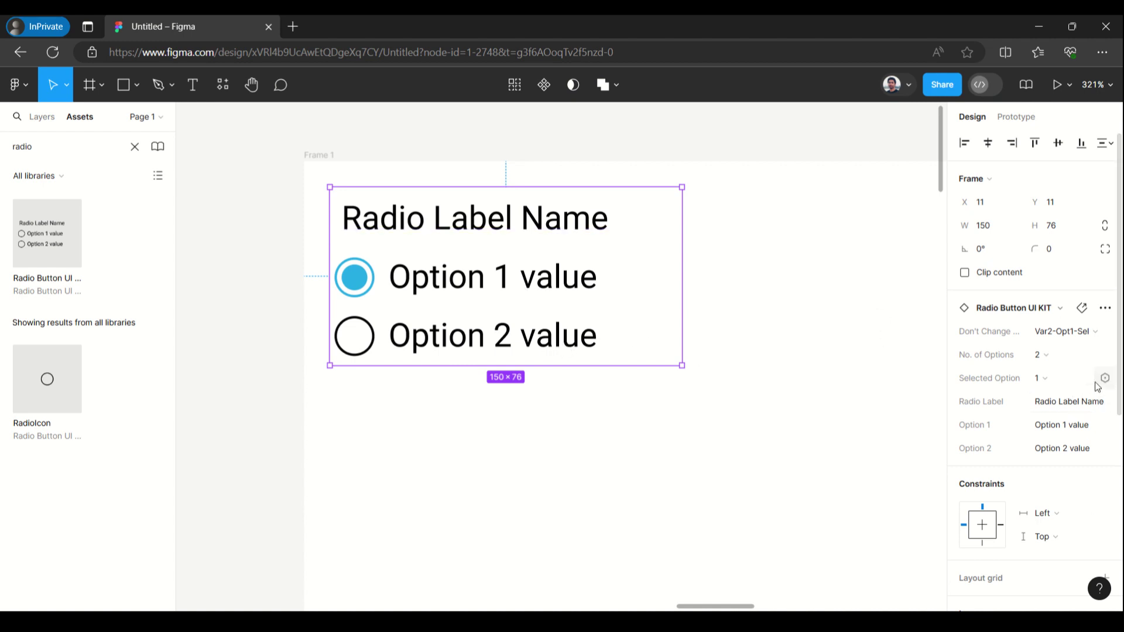
left_click(1059, 357)
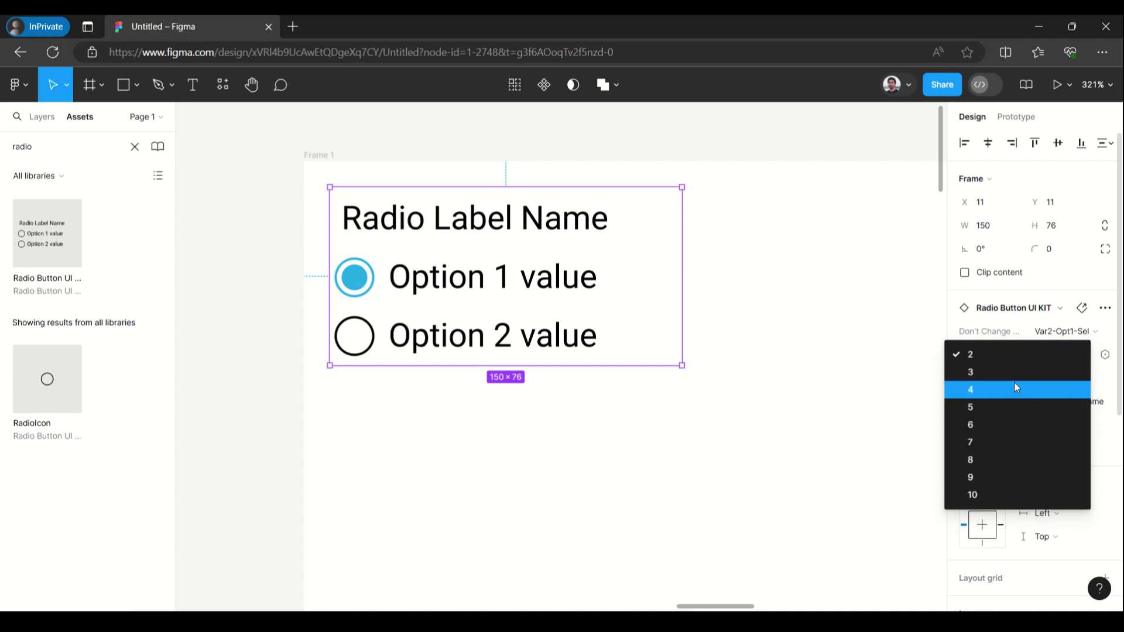
left_click(1015, 425)
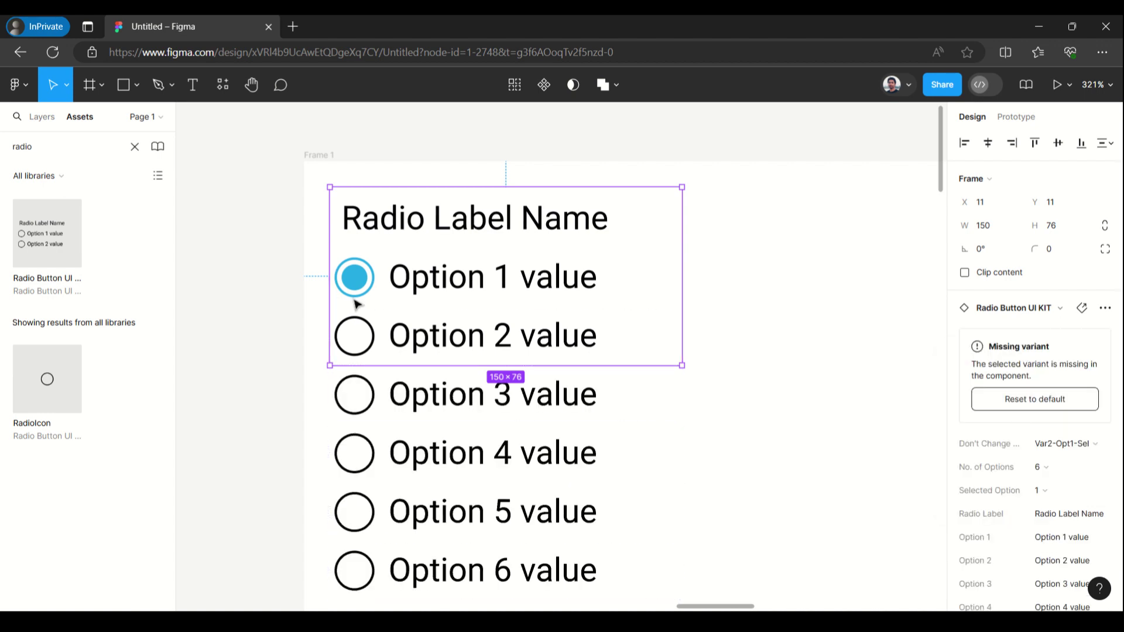
- Change the text of the instance's options 6, 5 and 4 to "6", "5" and "4"
left_click(310, 159)
scroll(217, 185, "down", 5)
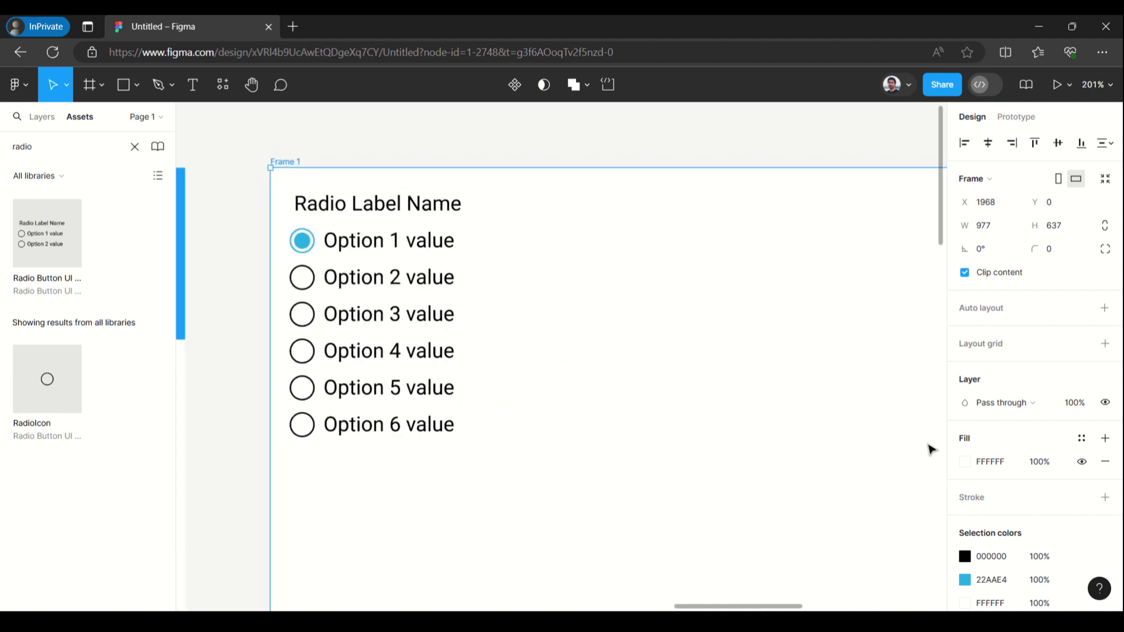
left_click(316, 222)
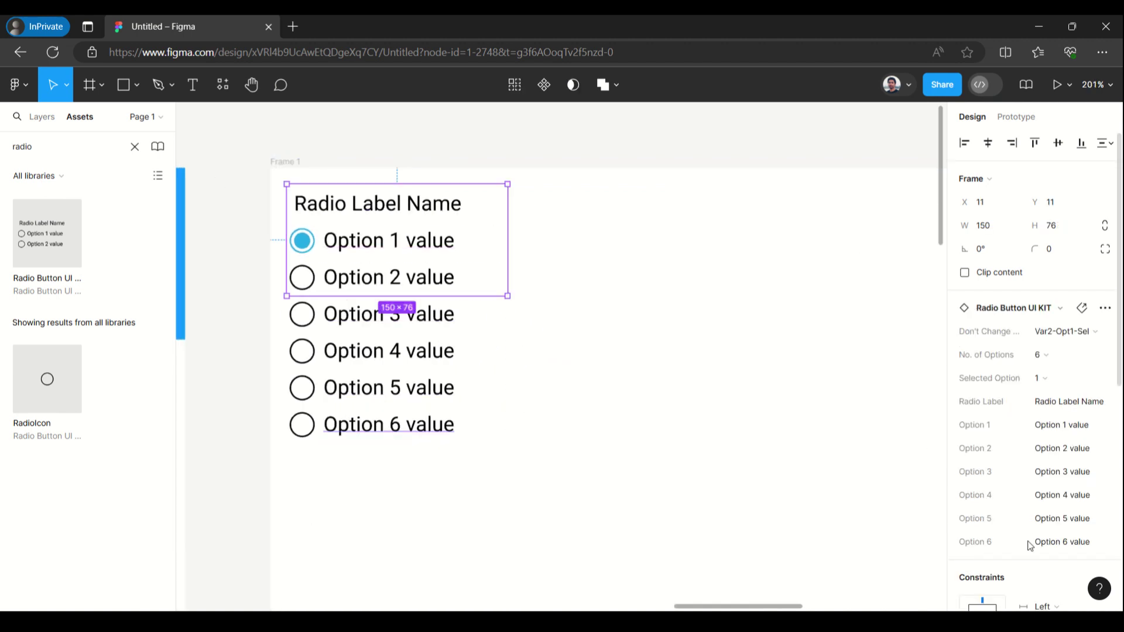
left_click(1076, 546)
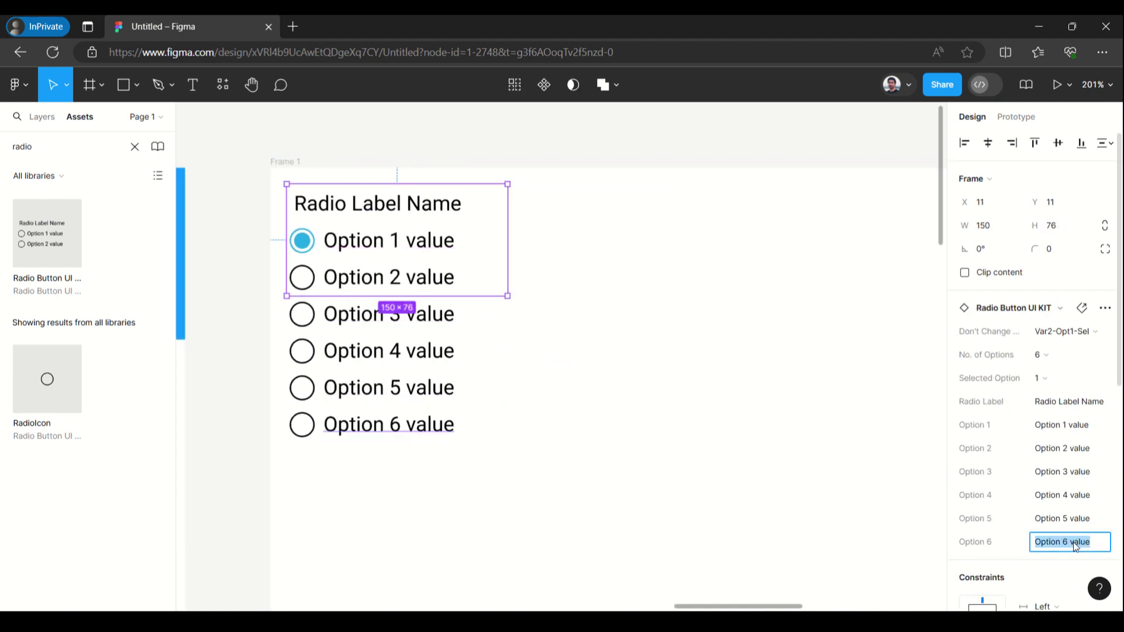
type("6")
left_click(1096, 516)
type("5")
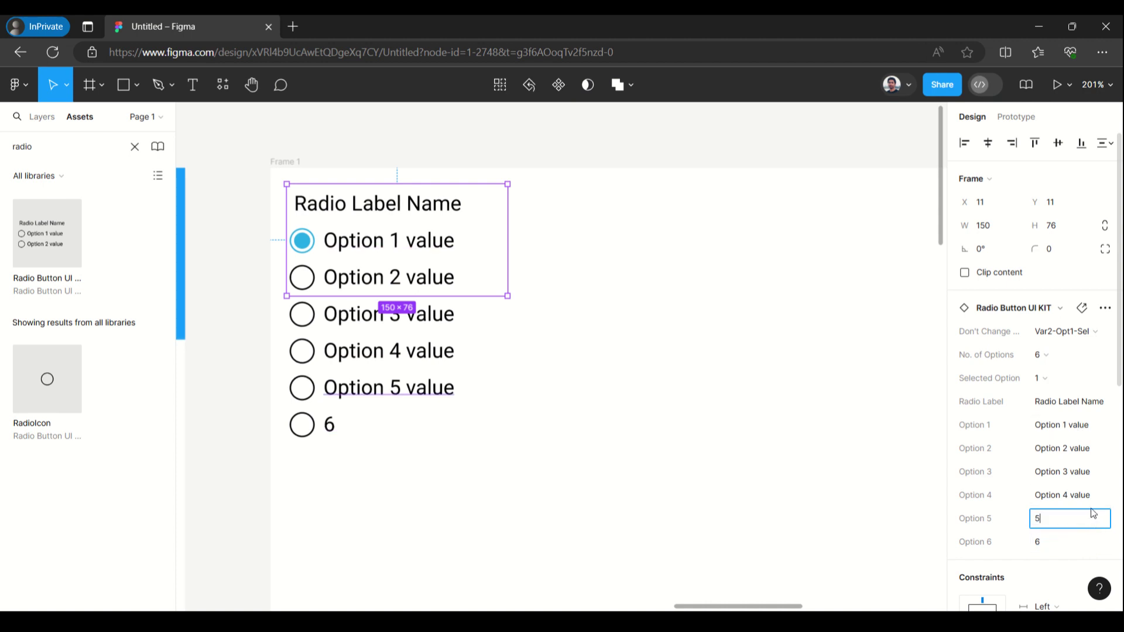
left_click(1091, 502)
type("4")
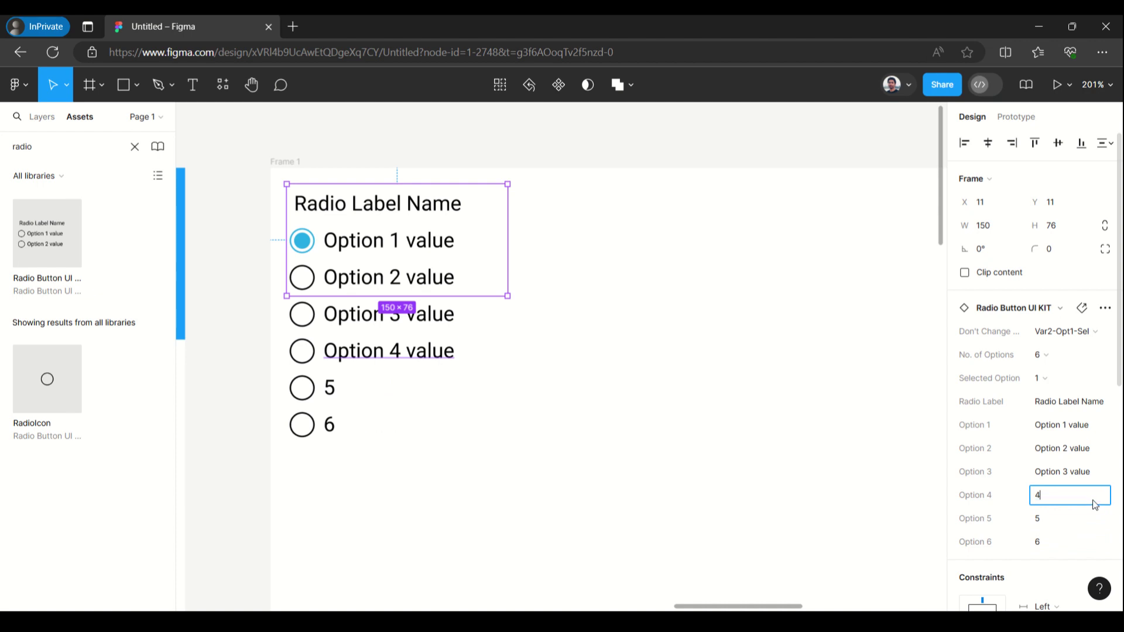
- Change the text of the instance's options 1 and 2 to "1" and "2"
left_click(1065, 427)
type("1")
left_click(1069, 456)
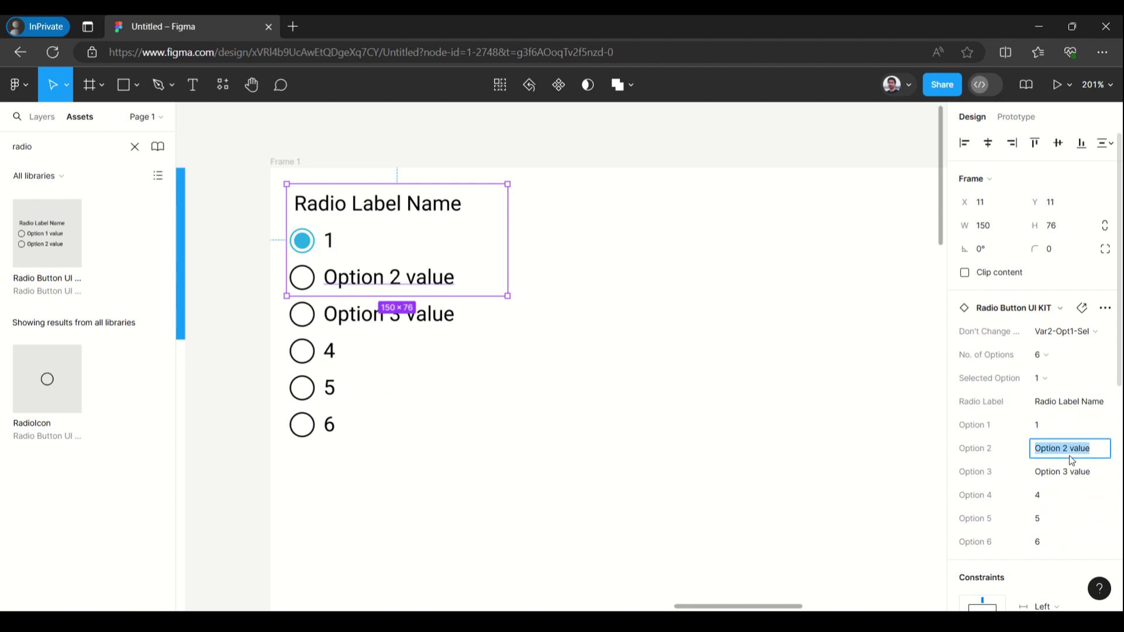
type("2")
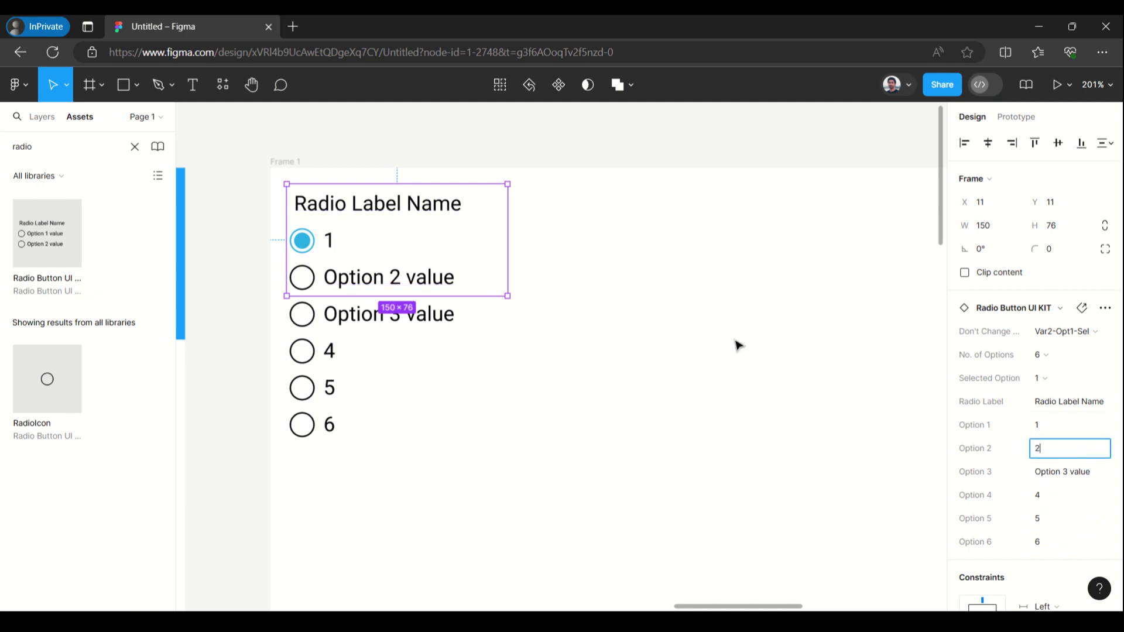
- Set the instance's radio label to "Select any number"
left_click(1069, 402)
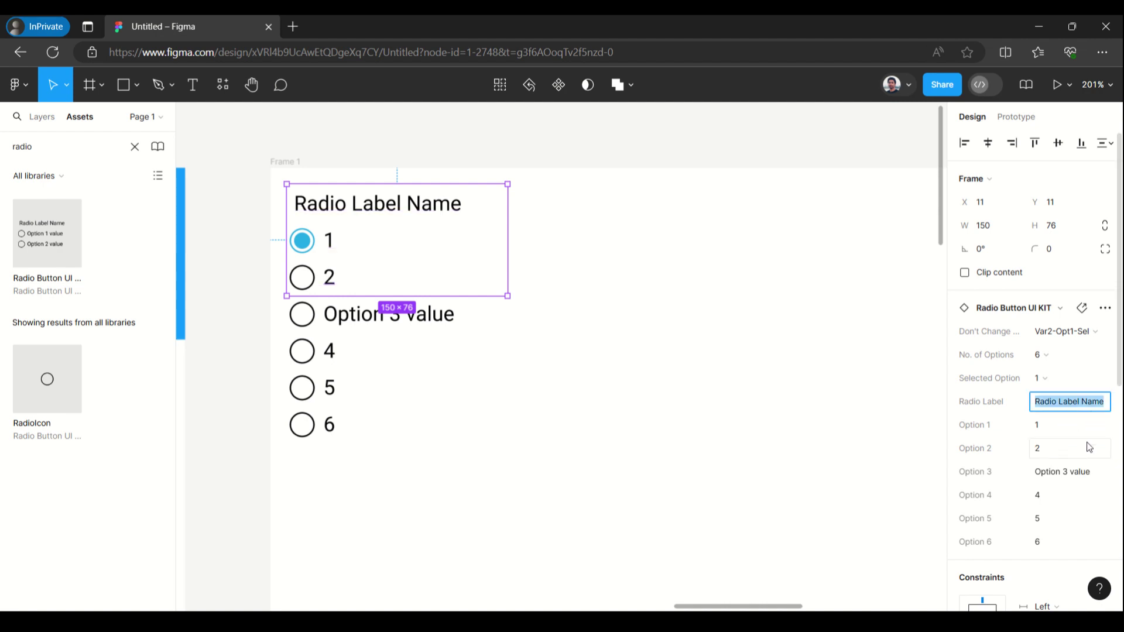
type("Select any")
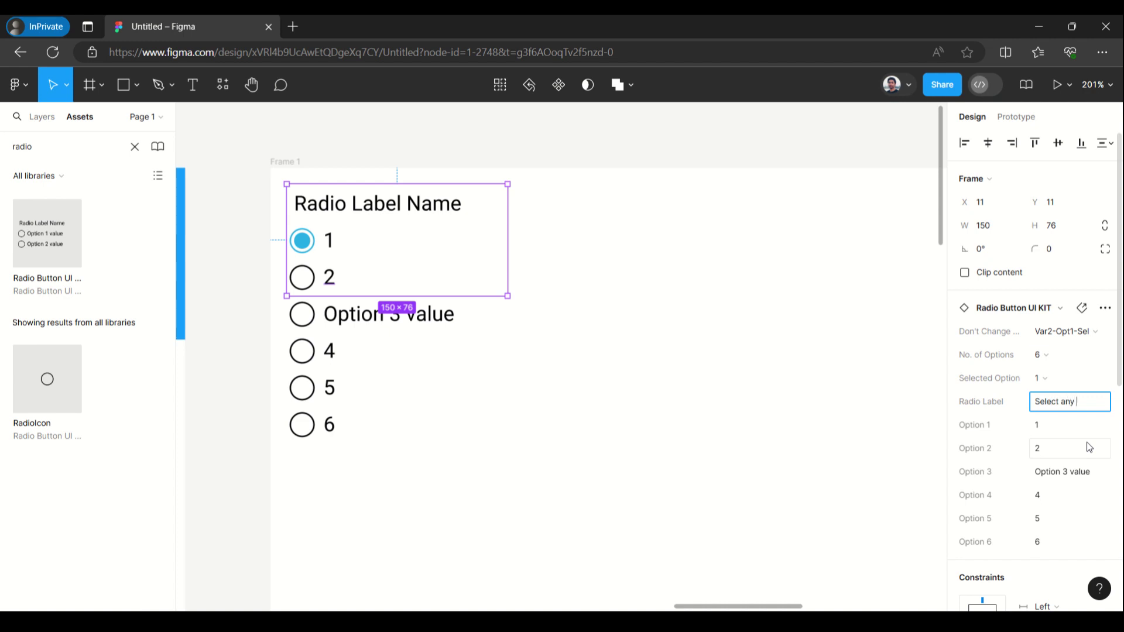
type("number")
left_click(758, 310)
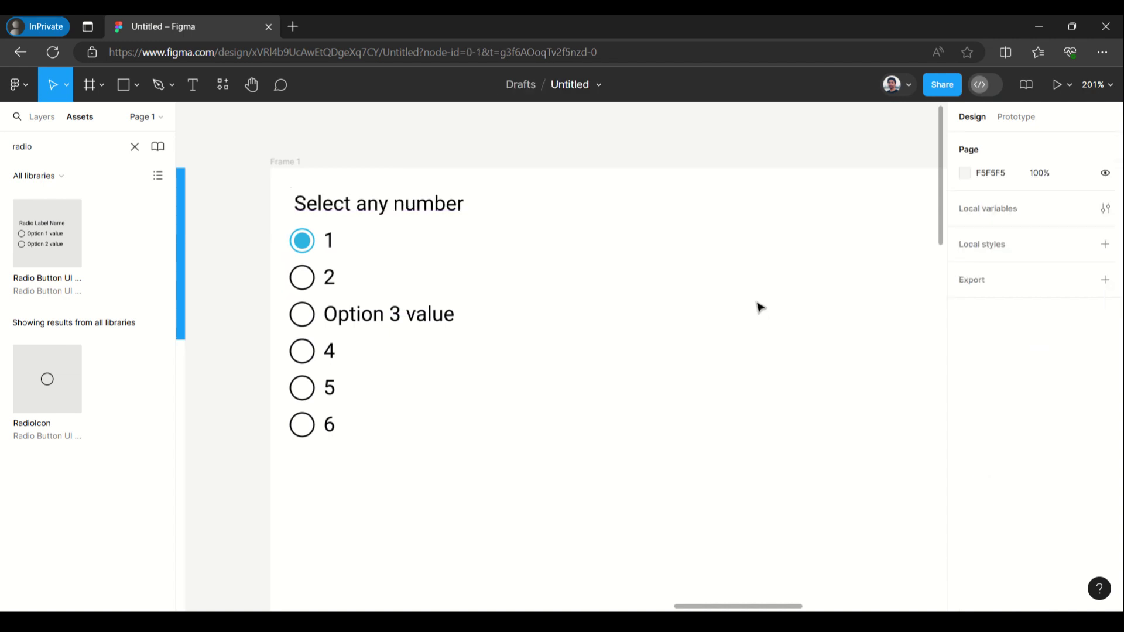
- Shrink the frame around the radio buttons to about 295 × 282
left_click(296, 162)
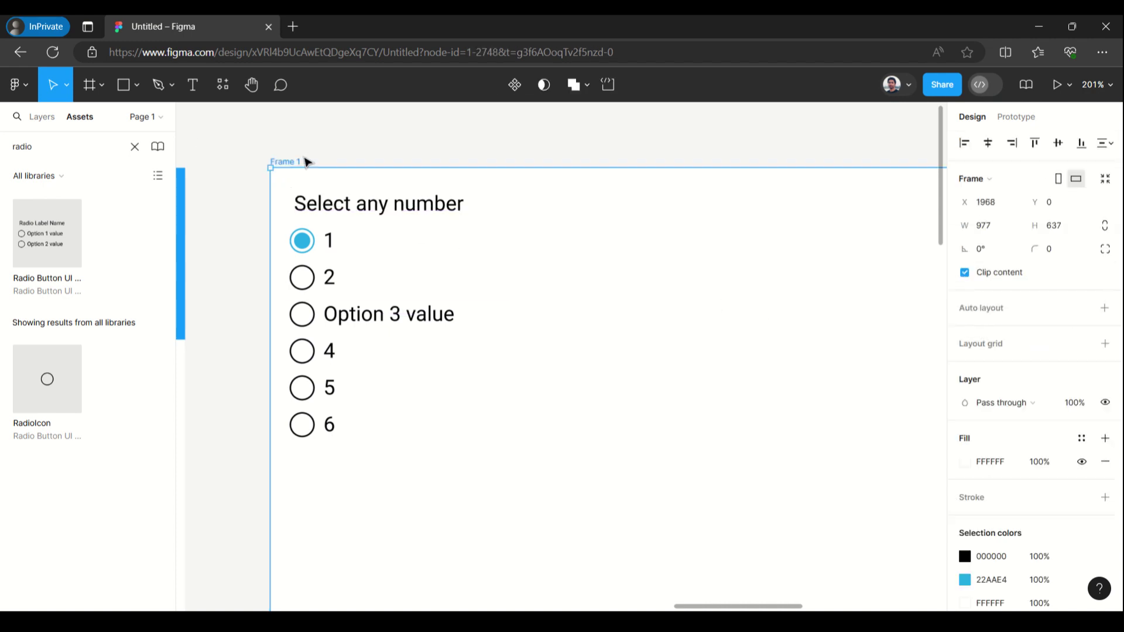
scroll(248, 174, "down", 5)
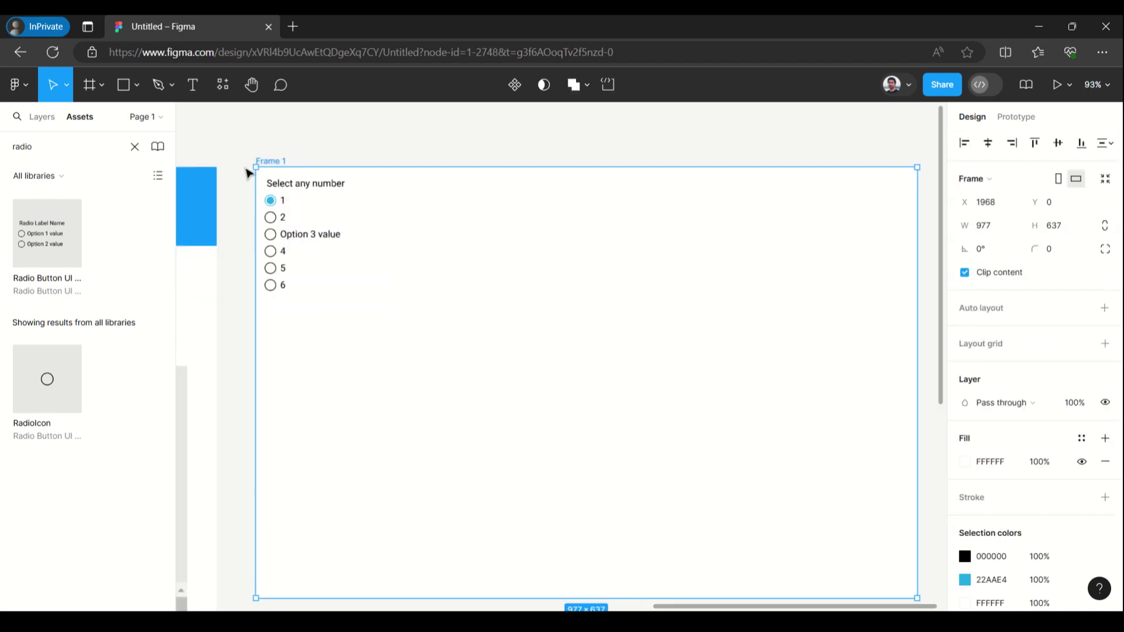
scroll(512, 334, "down", 1)
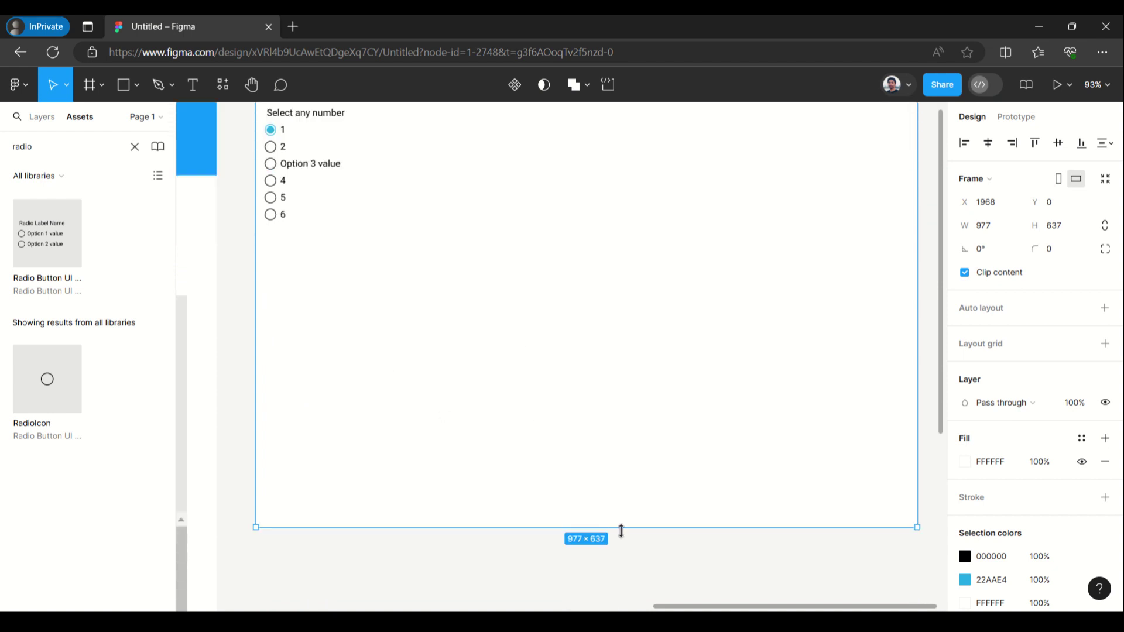
left_click_drag(622, 525, 582, 289)
scroll(560, 354, "up", 2)
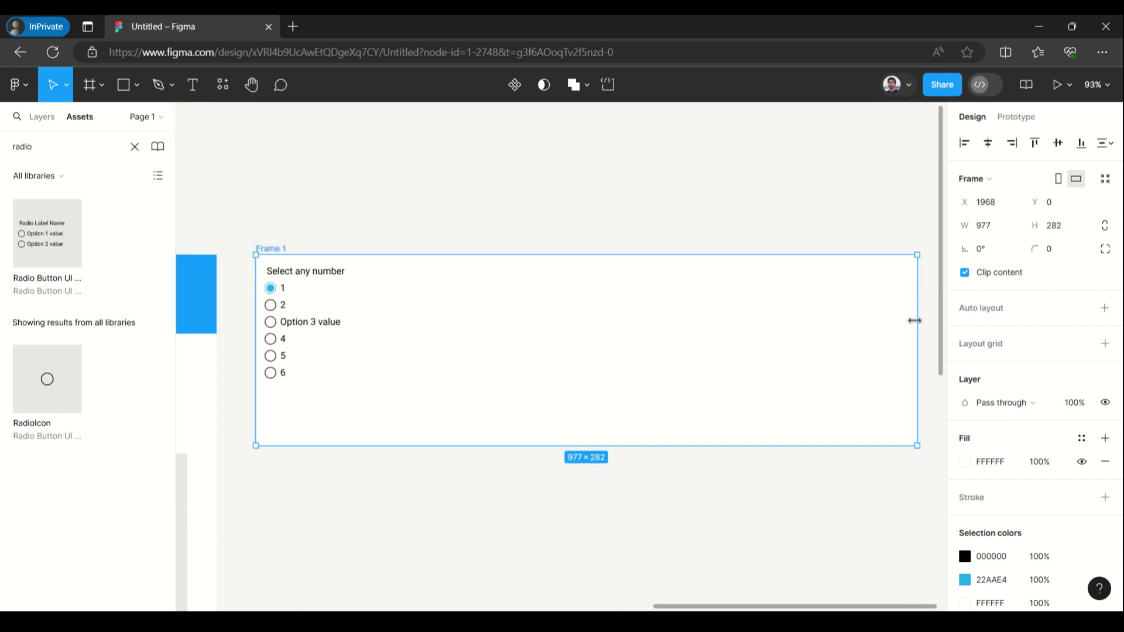
left_click_drag(913, 321, 455, 342)
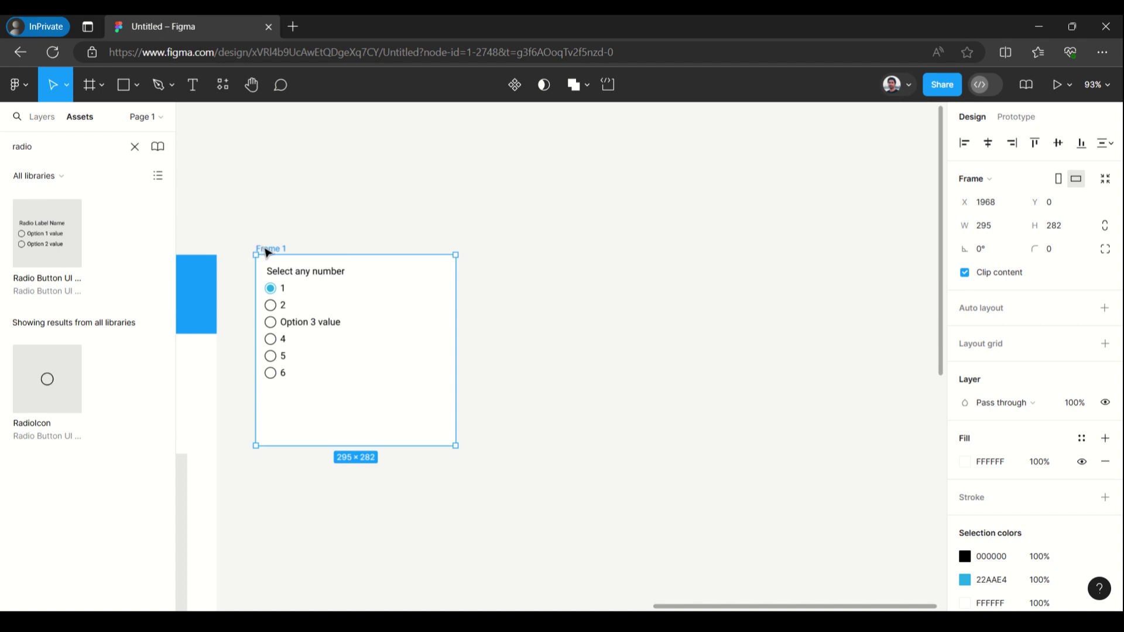
- Present the frame as a prototype and test the radio buttons by selecting options 2 through 6 in turn
left_click(1069, 84)
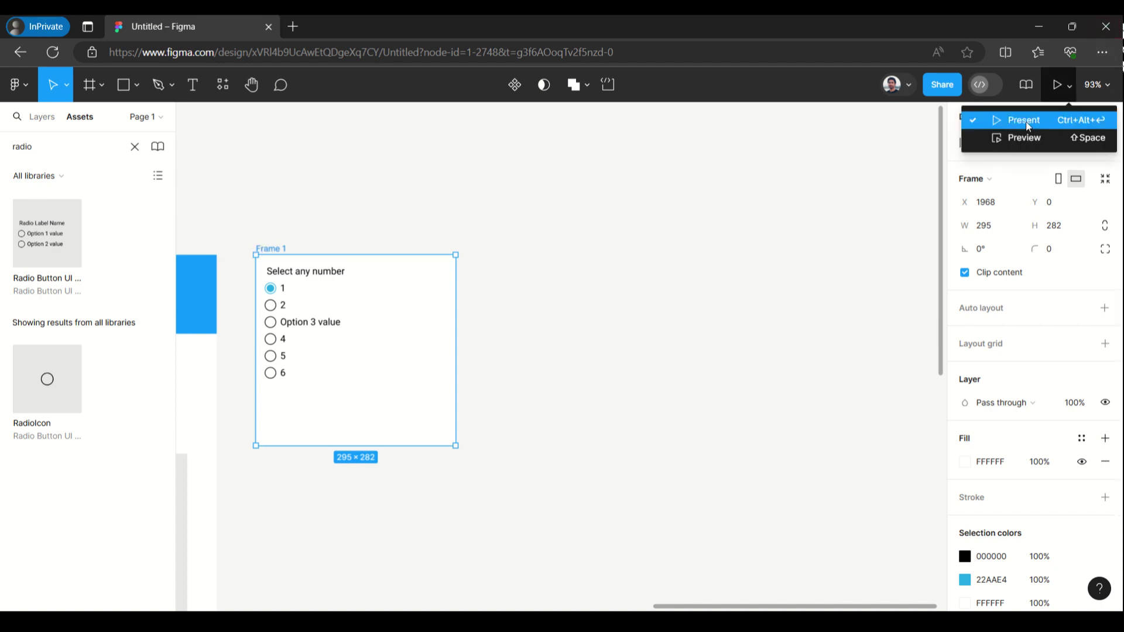
left_click(1024, 120)
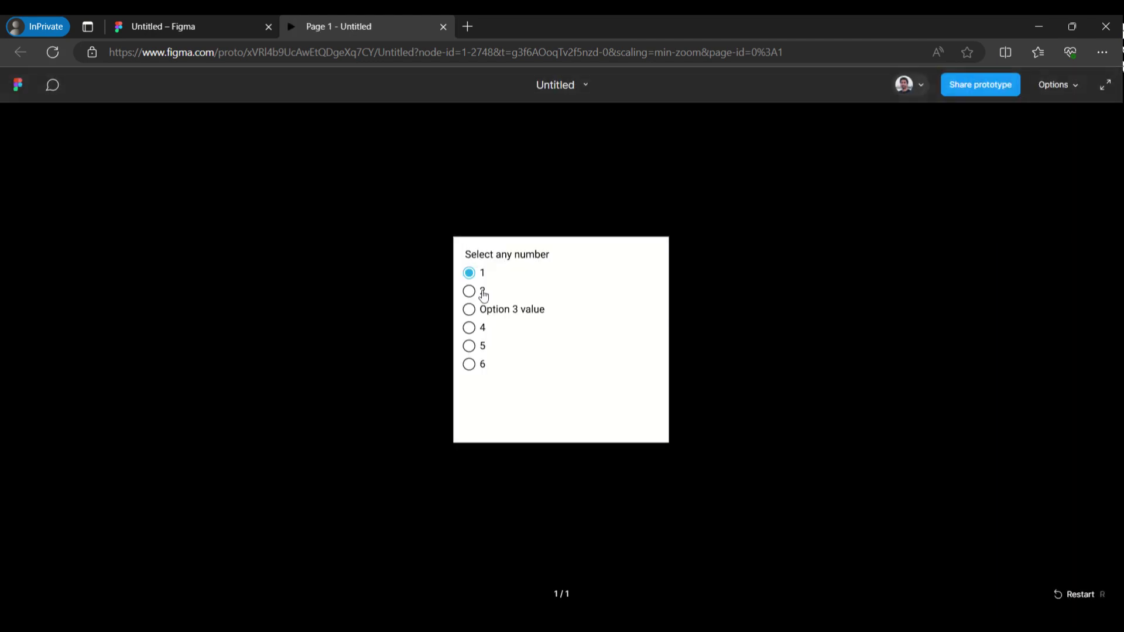
left_click(484, 294)
left_click(488, 311)
left_click(485, 329)
left_click(484, 348)
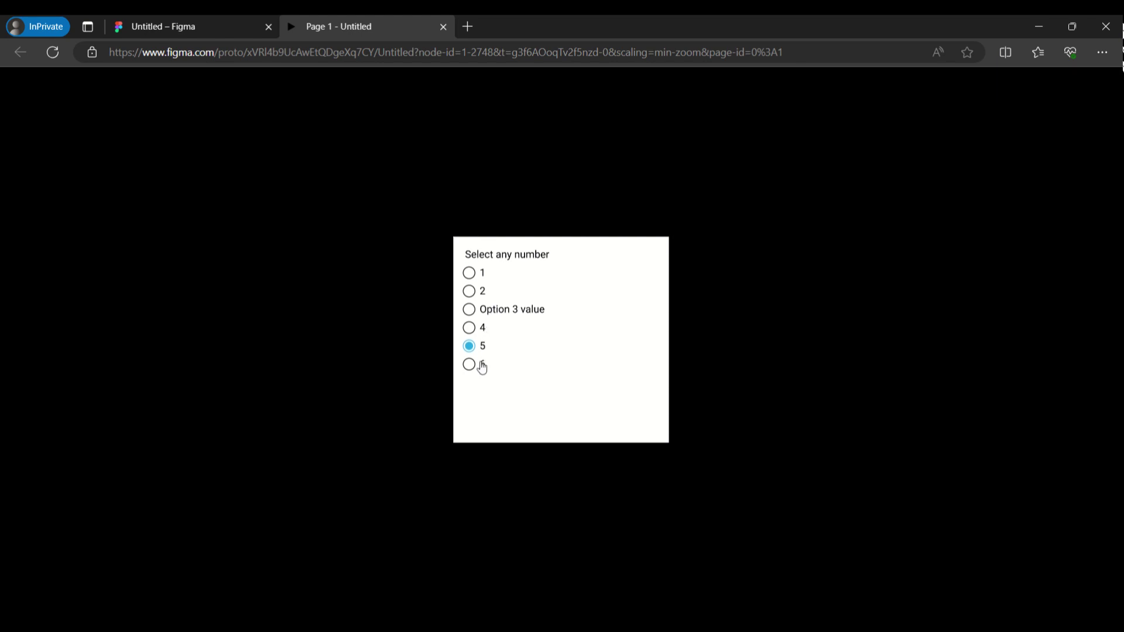
left_click(482, 367)
- Back in the design file, widen the radio buttons' frame to about 394 × 282 and duplicate the radio button group beside the original
left_click(173, 20)
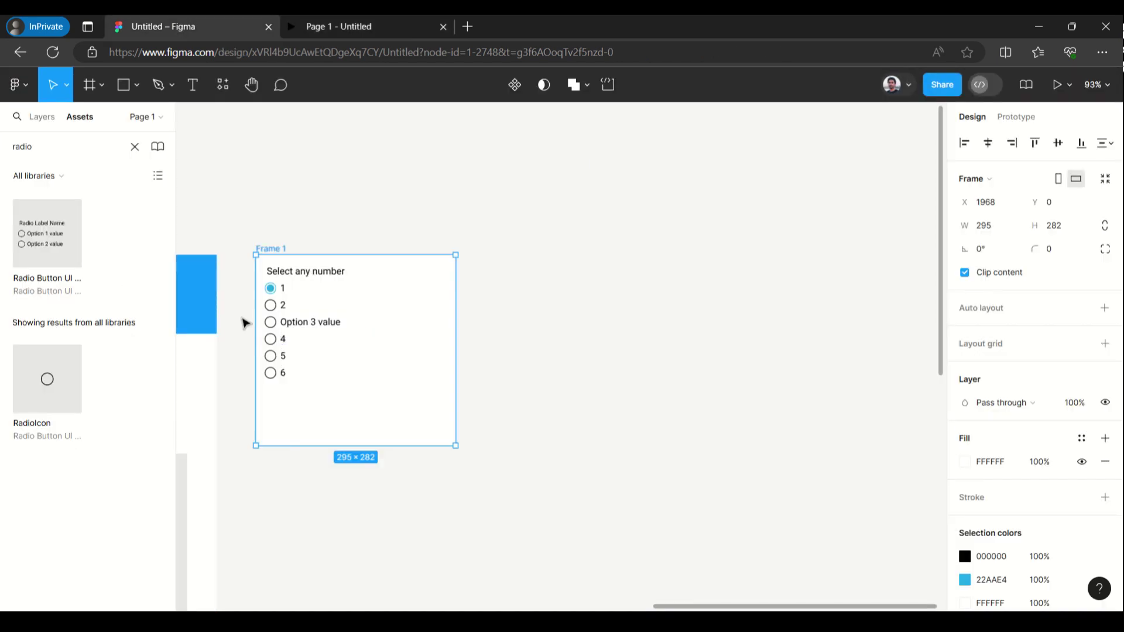
left_click(338, 520)
left_click_drag(273, 467, 526, 451)
scroll(635, 346, "up", 4)
scroll(634, 345, "down", 3)
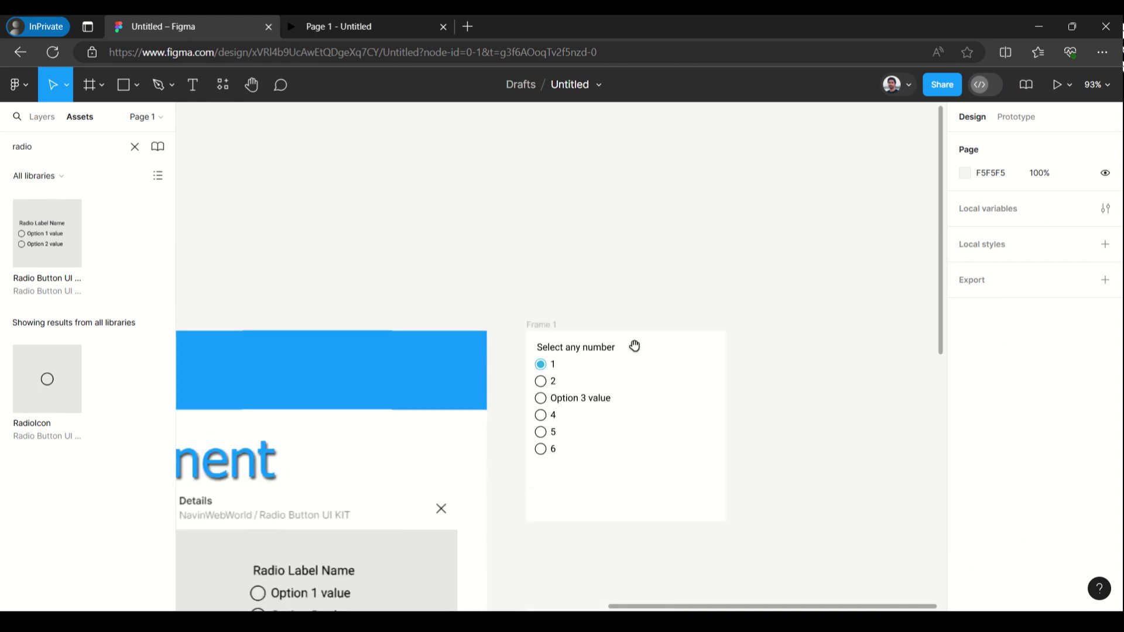
scroll(635, 346, "down", 3)
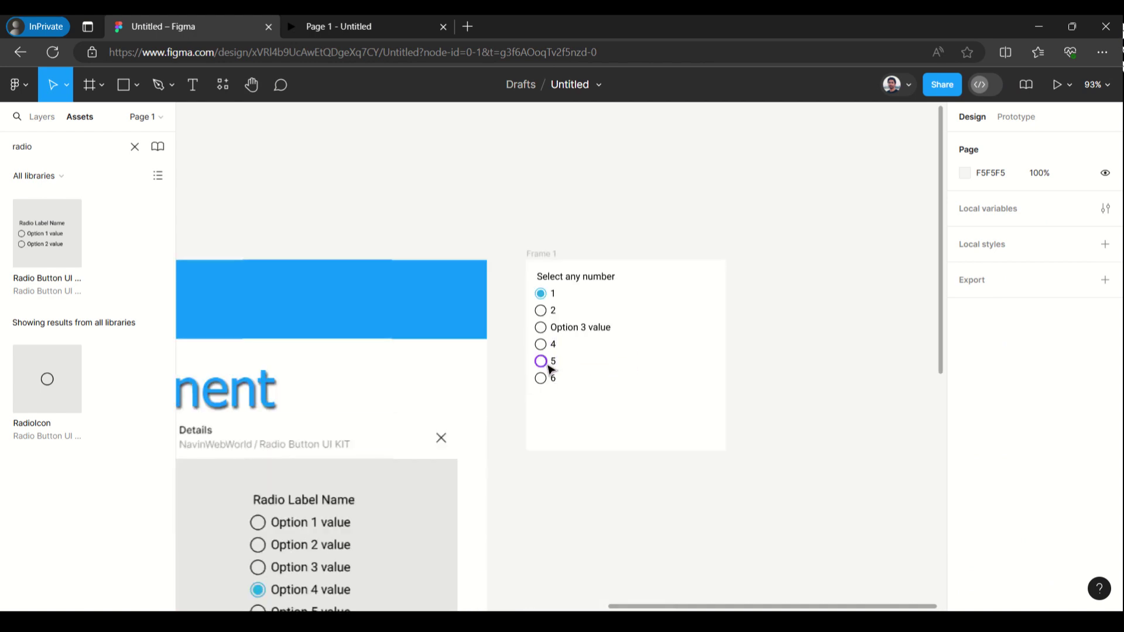
scroll(550, 369, "up", 4)
left_click(580, 216)
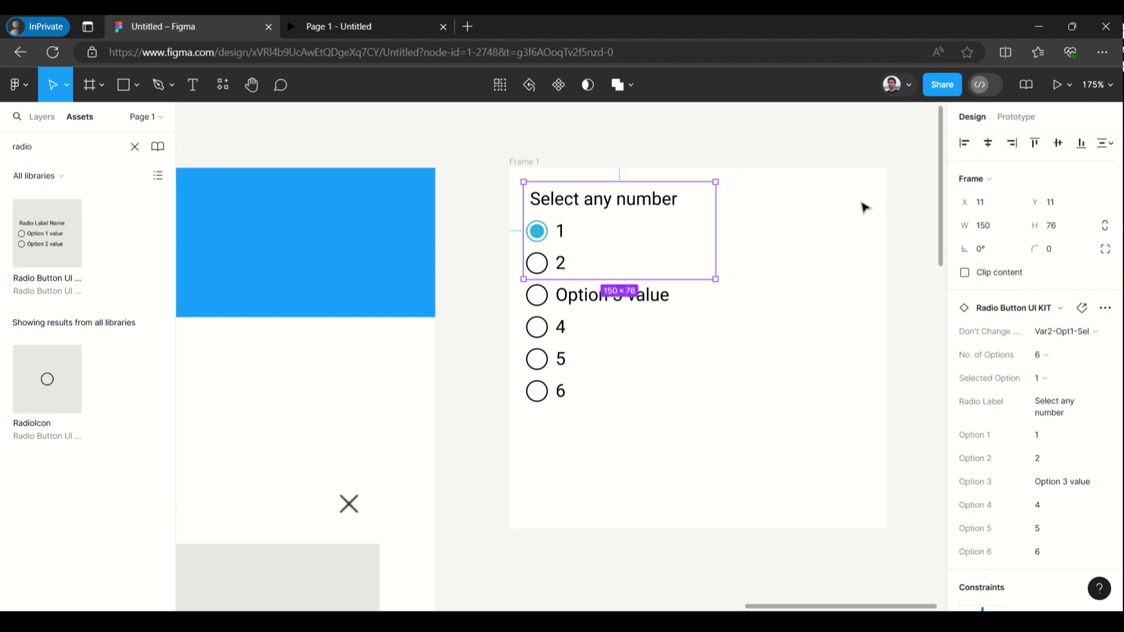
left_click(533, 164)
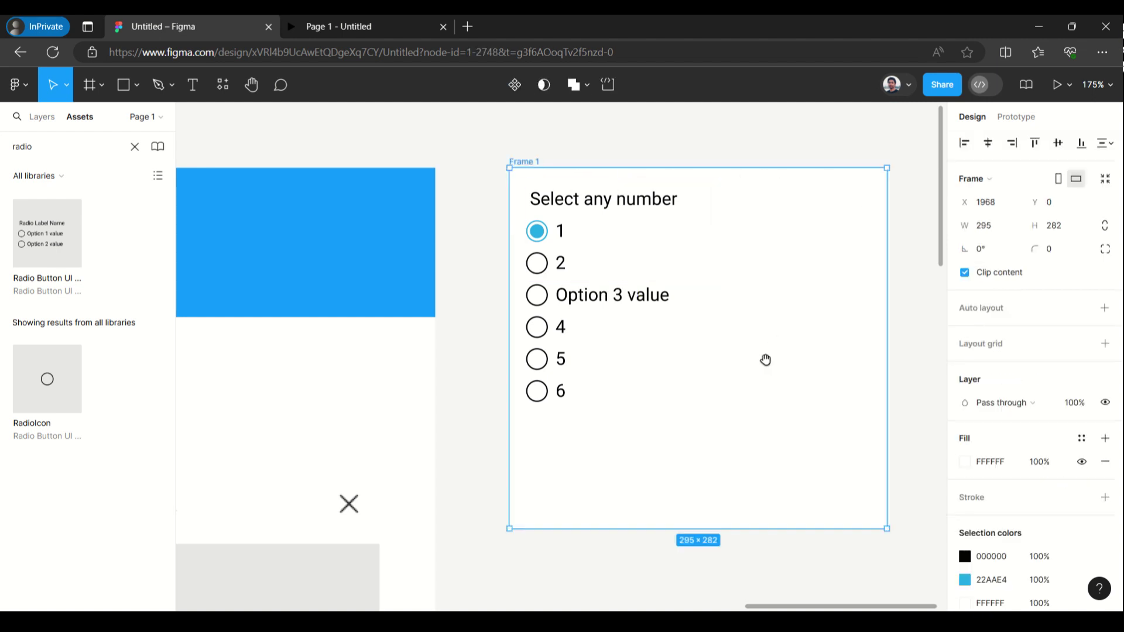
left_click_drag(765, 360, 642, 349)
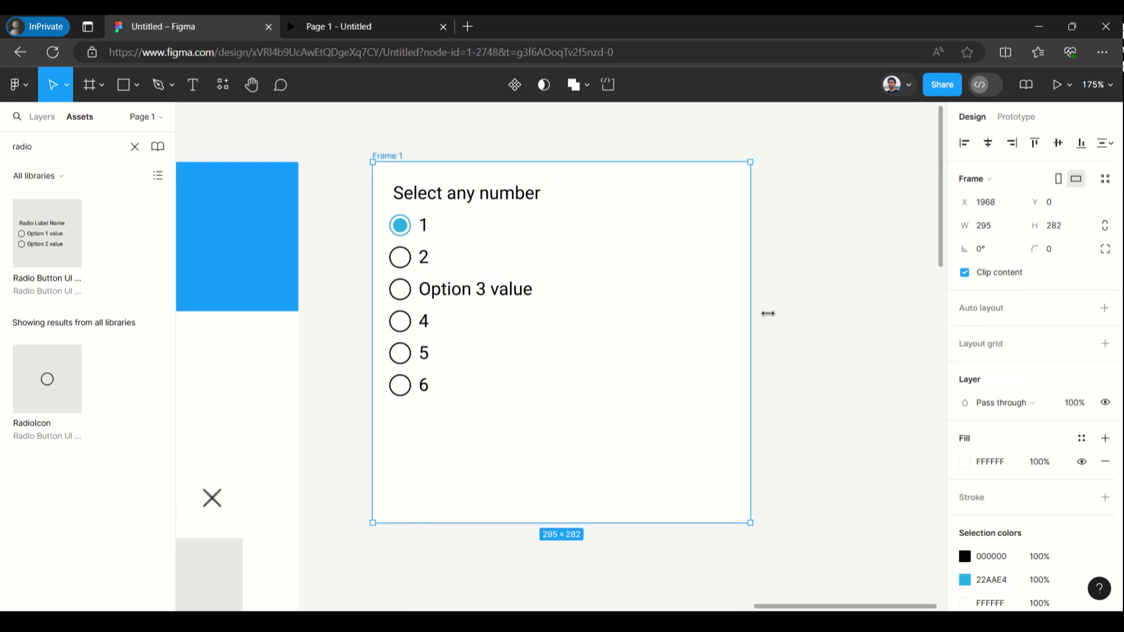
left_click_drag(768, 314, 878, 314)
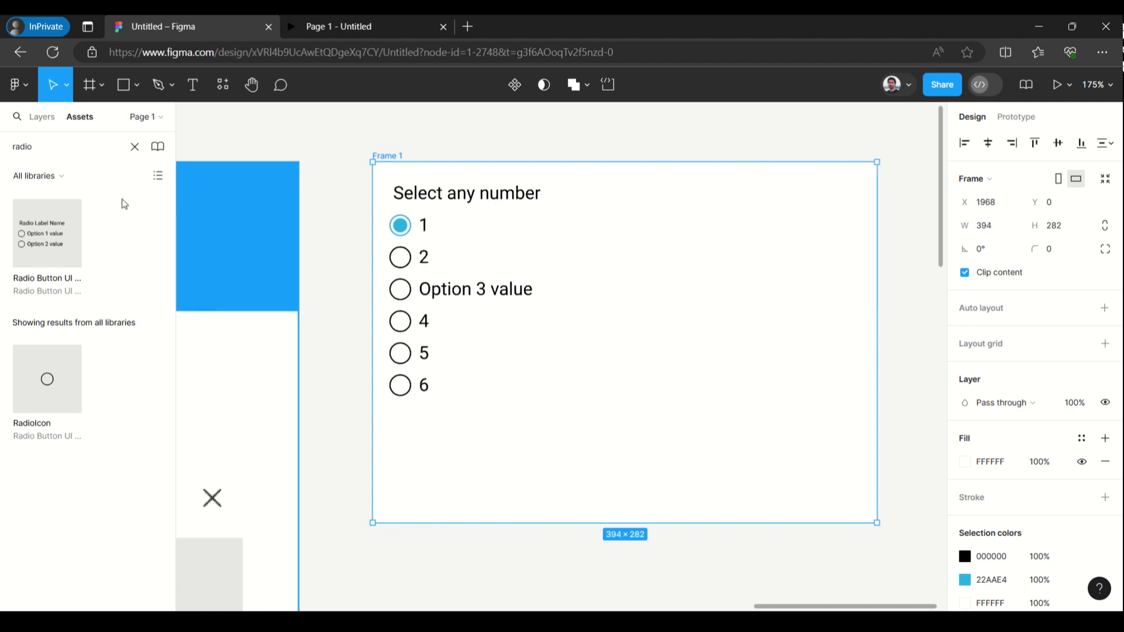
left_click(417, 195)
left_click_drag(420, 195, 642, 195)
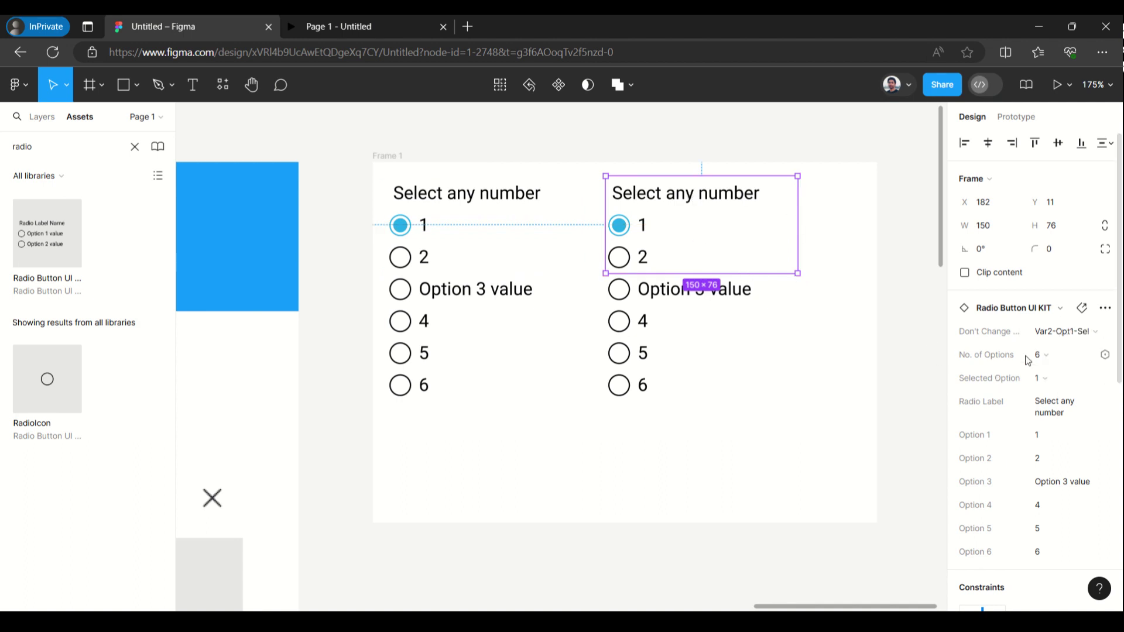
- Set the duplicated radio button group to 4 options with option 3 as the selected option
left_click(1061, 358)
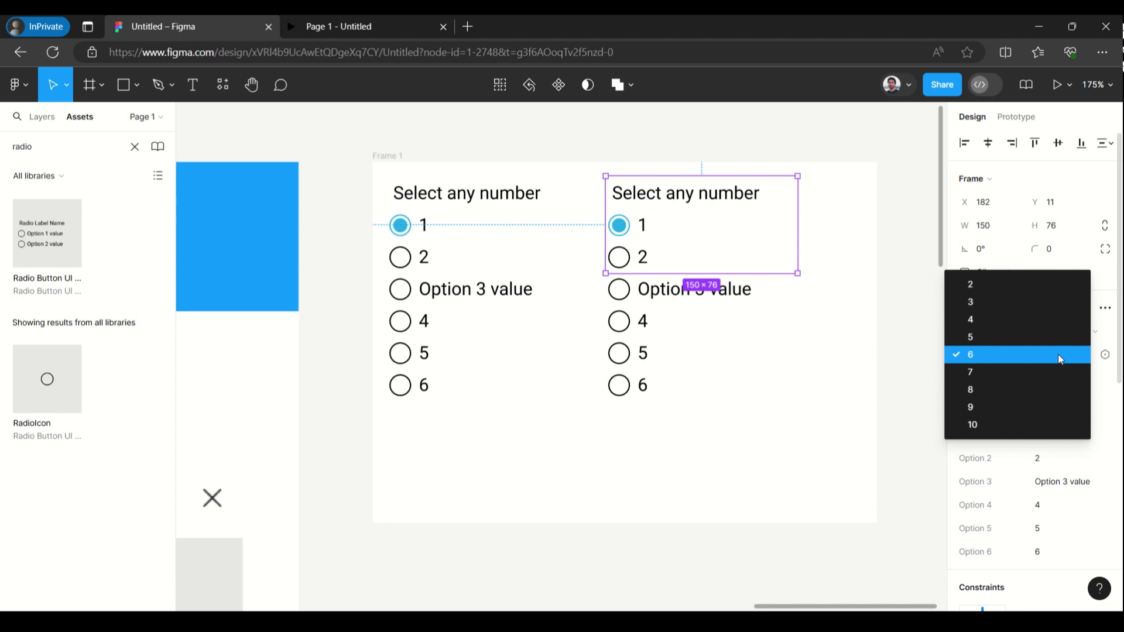
left_click(1052, 320)
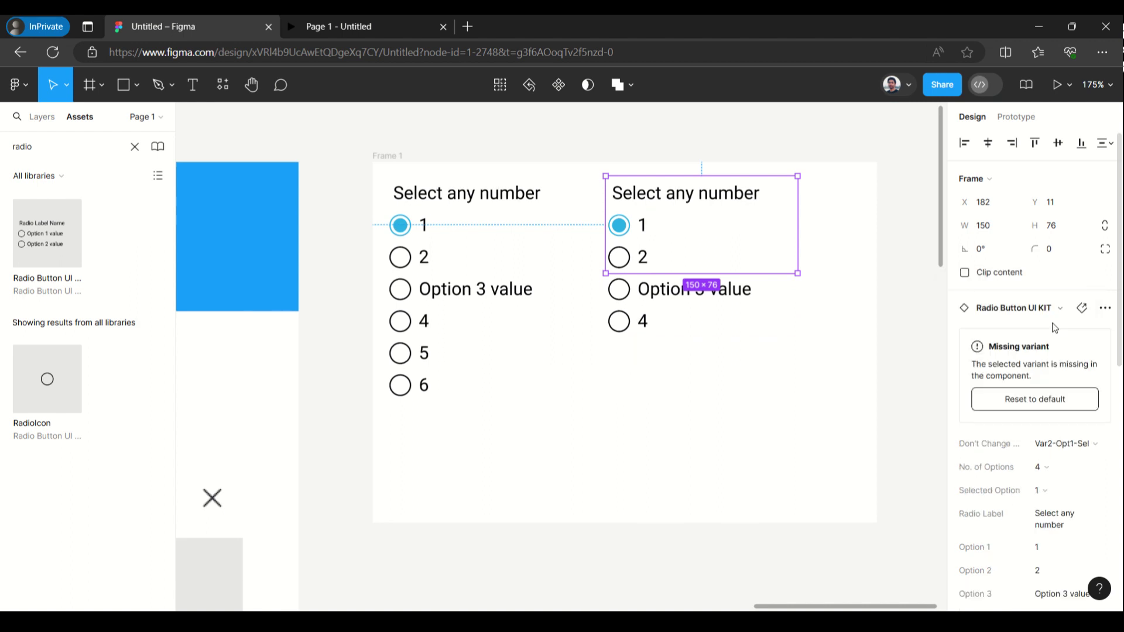
double_click(676, 297)
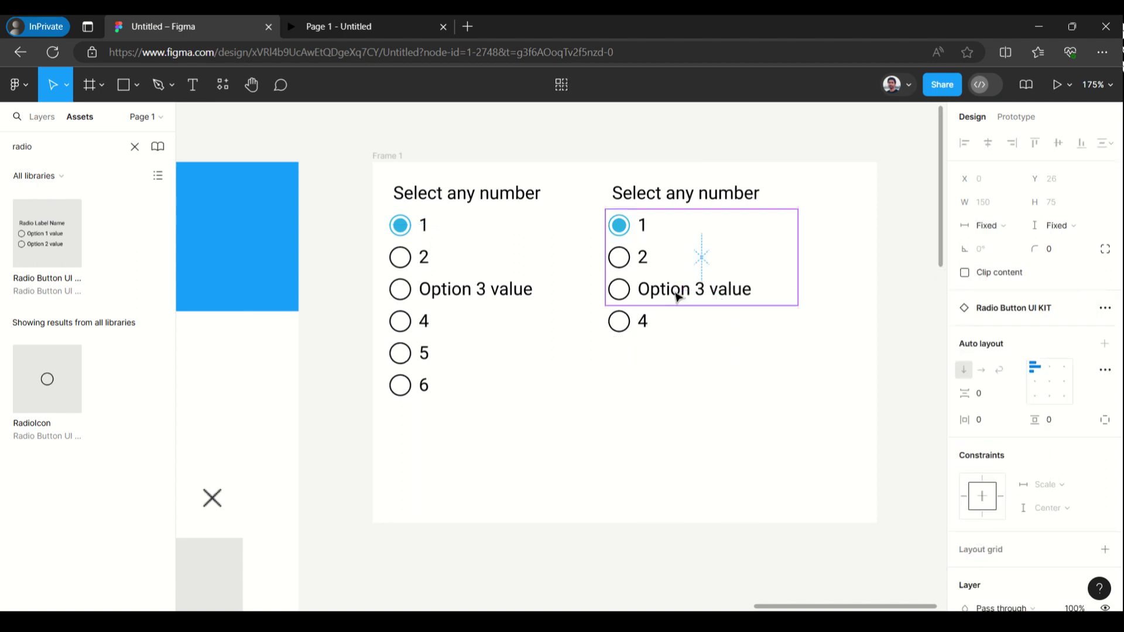
left_click(653, 149)
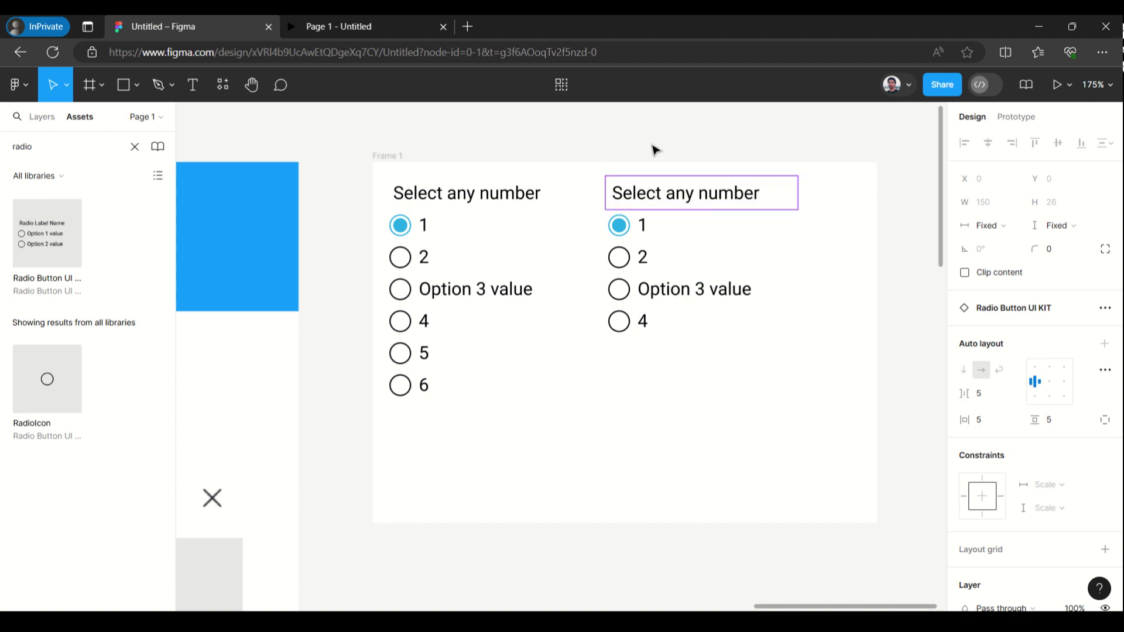
left_click(653, 209)
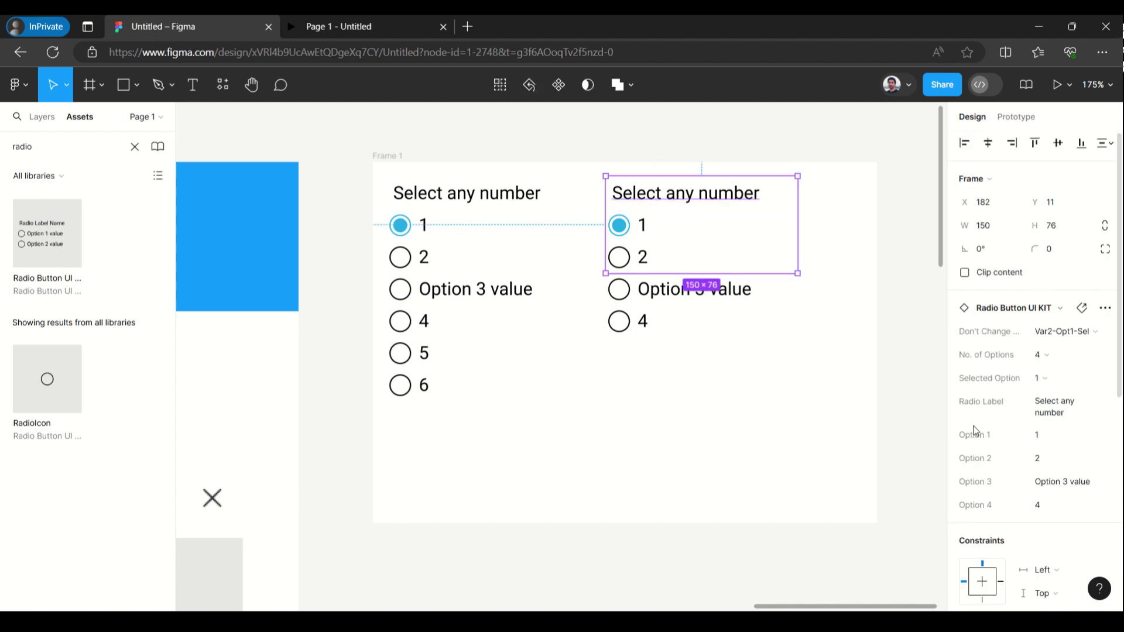
left_click(1056, 387)
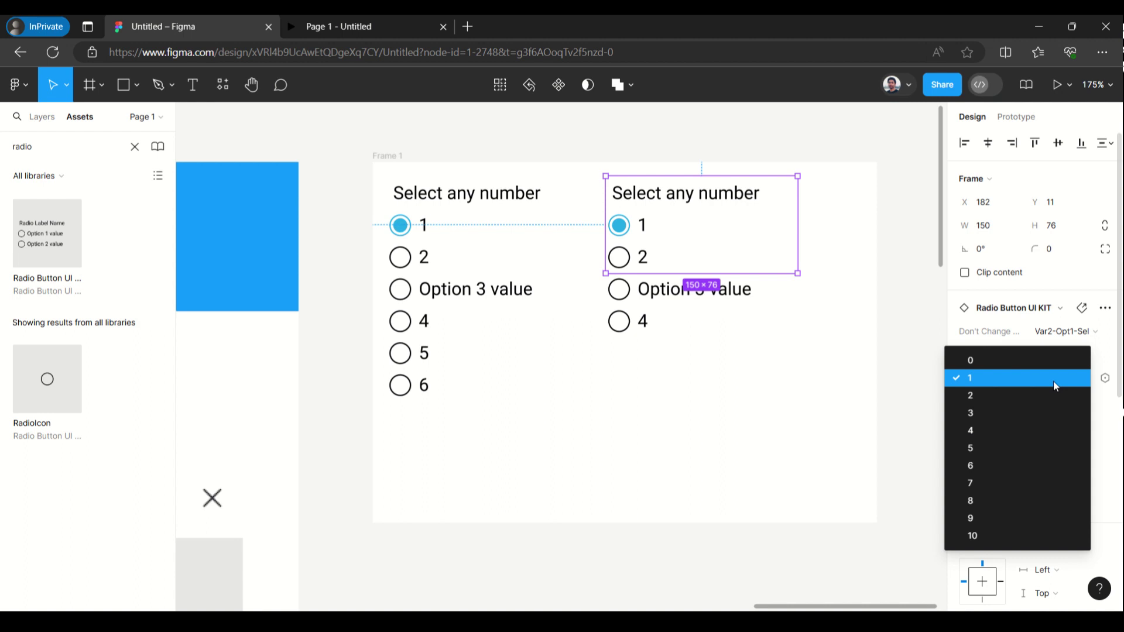
left_click(1047, 412)
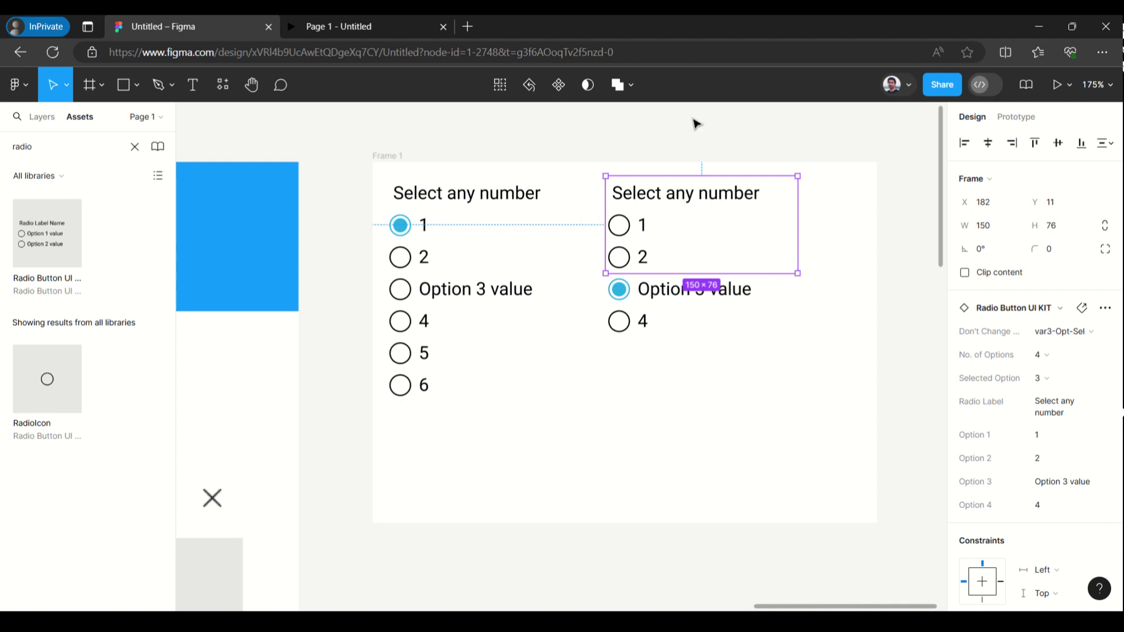
- Present the frame as a prototype and test all four options of the second group, plus options 4 and 3 of the first
left_click(1068, 93)
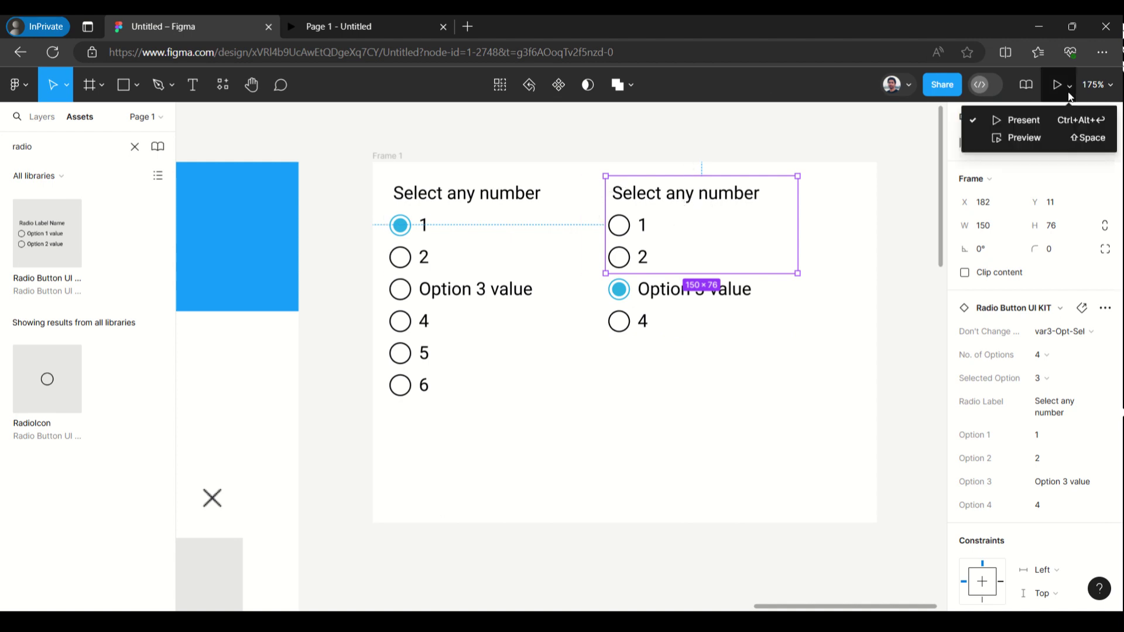
left_click(1045, 124)
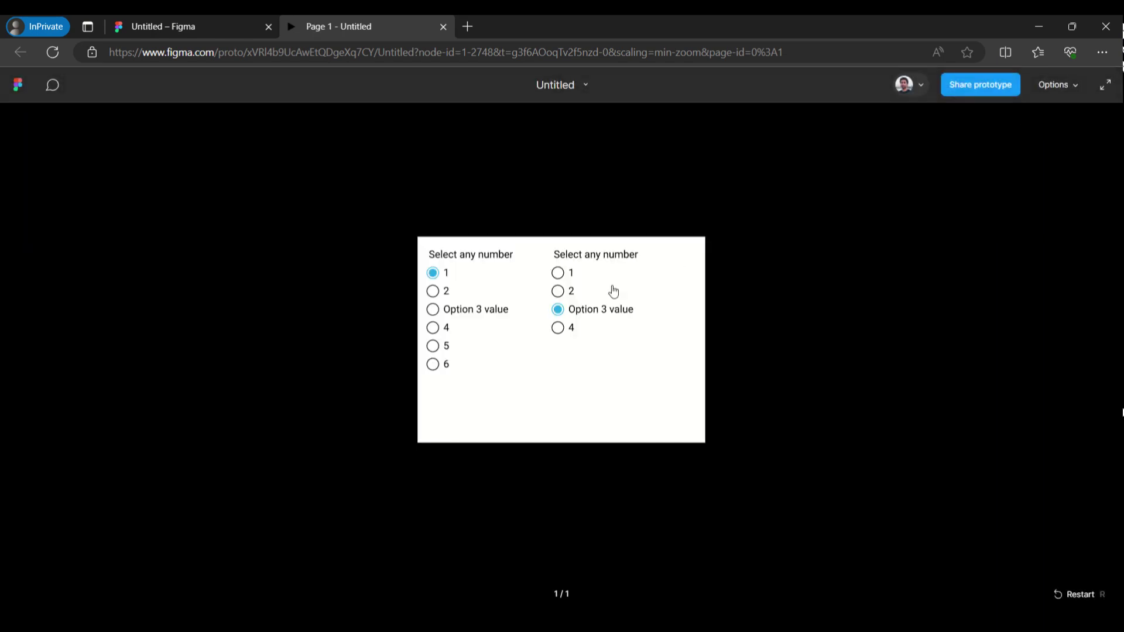
left_click(572, 291)
left_click(570, 272)
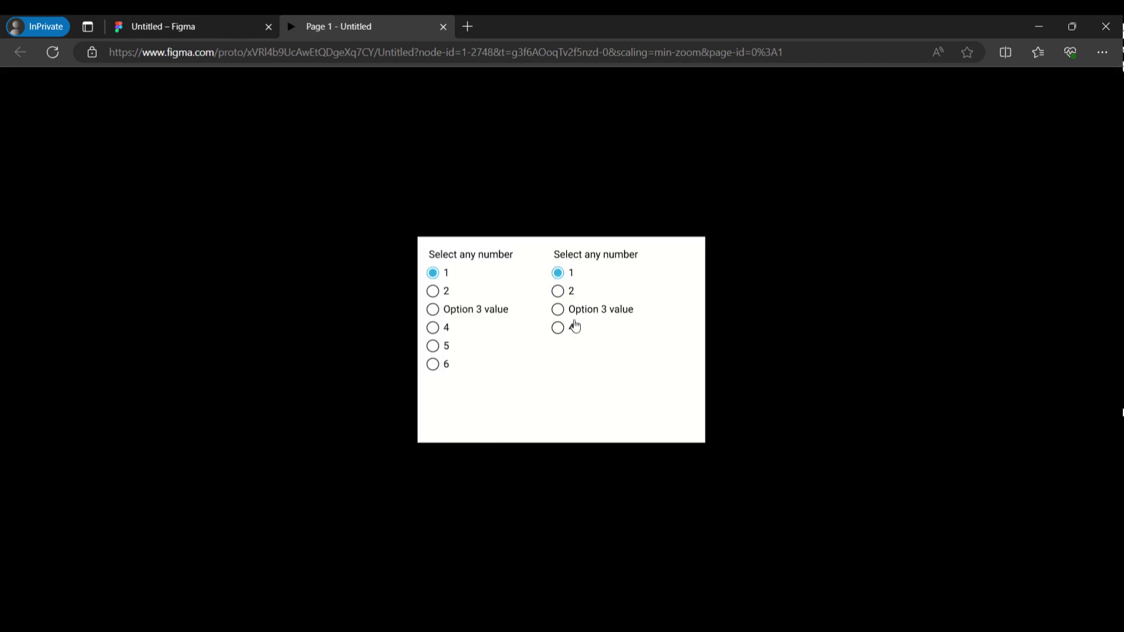
left_click(575, 327)
left_click(572, 310)
left_click(572, 292)
left_click(572, 274)
left_click(575, 311)
left_click(446, 329)
left_click(470, 310)
- Return to the design file and delete the frame containing both radio button groups
left_click(204, 31)
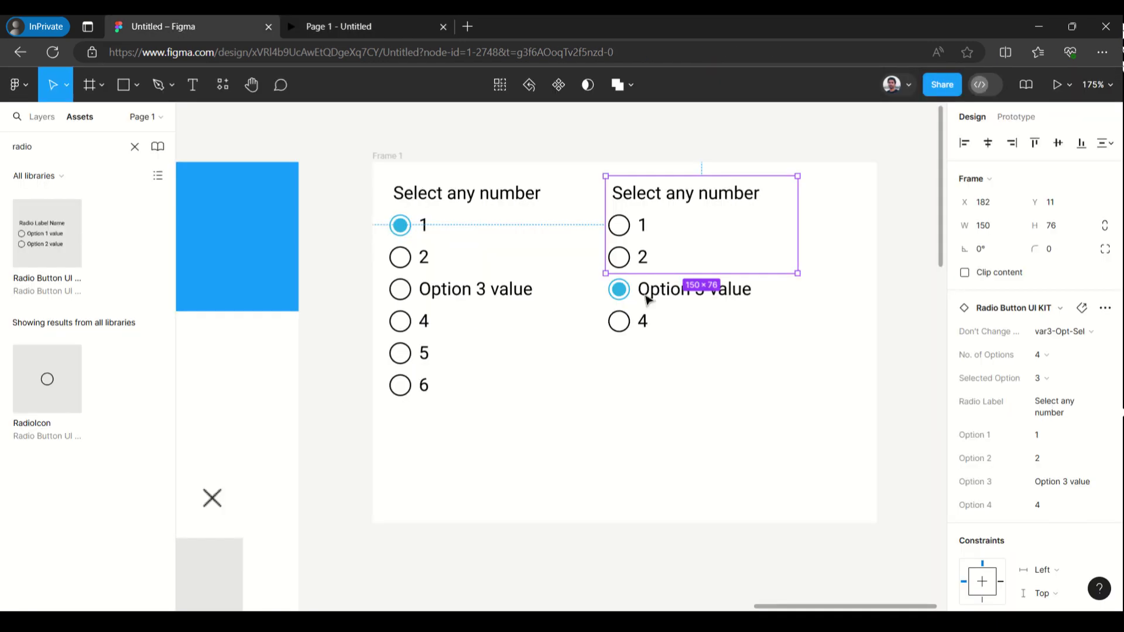
left_click(328, 157)
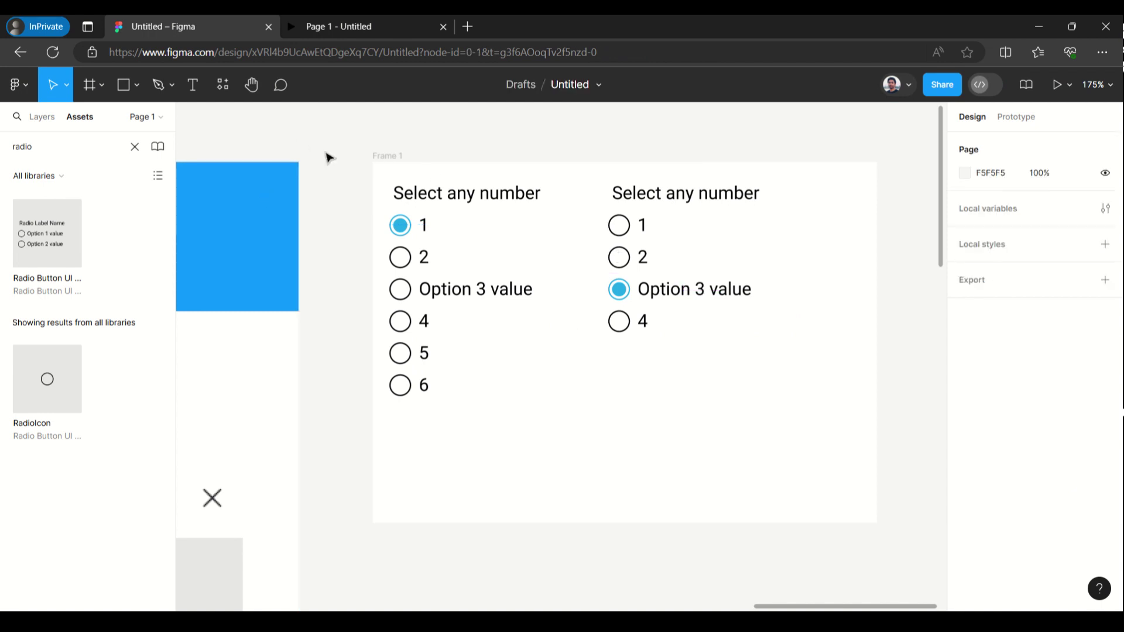
scroll(328, 156, "down", 5)
left_click_drag(329, 139, 684, 387)
key("Delete")
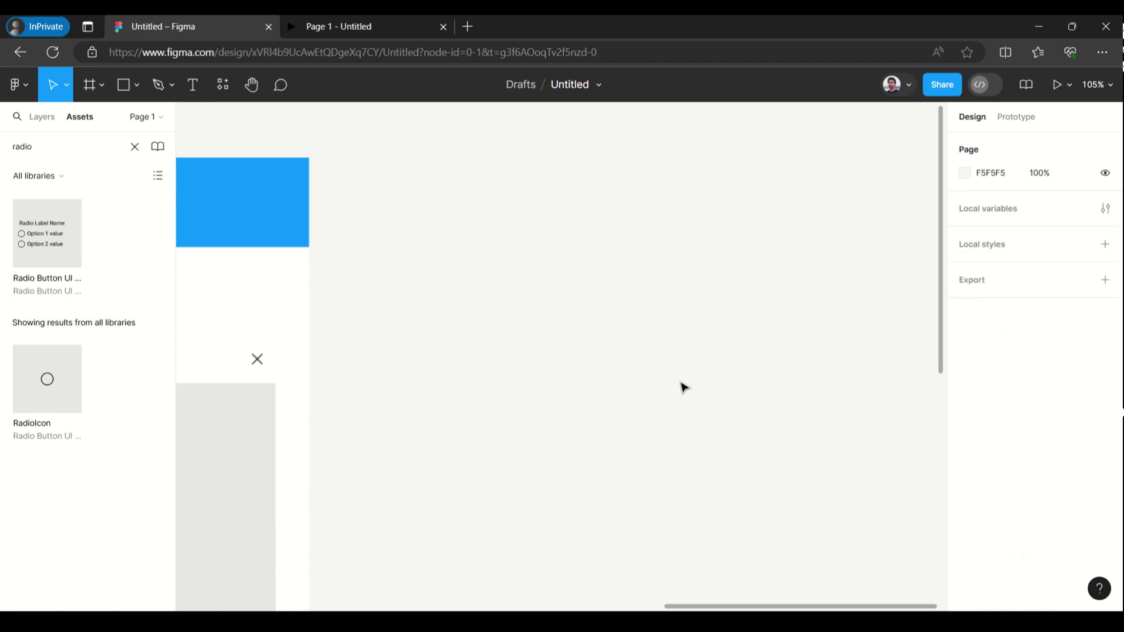
- Show the layer list and draw a new frame of about 613 × 379 beside the radio button image
left_click(38, 119)
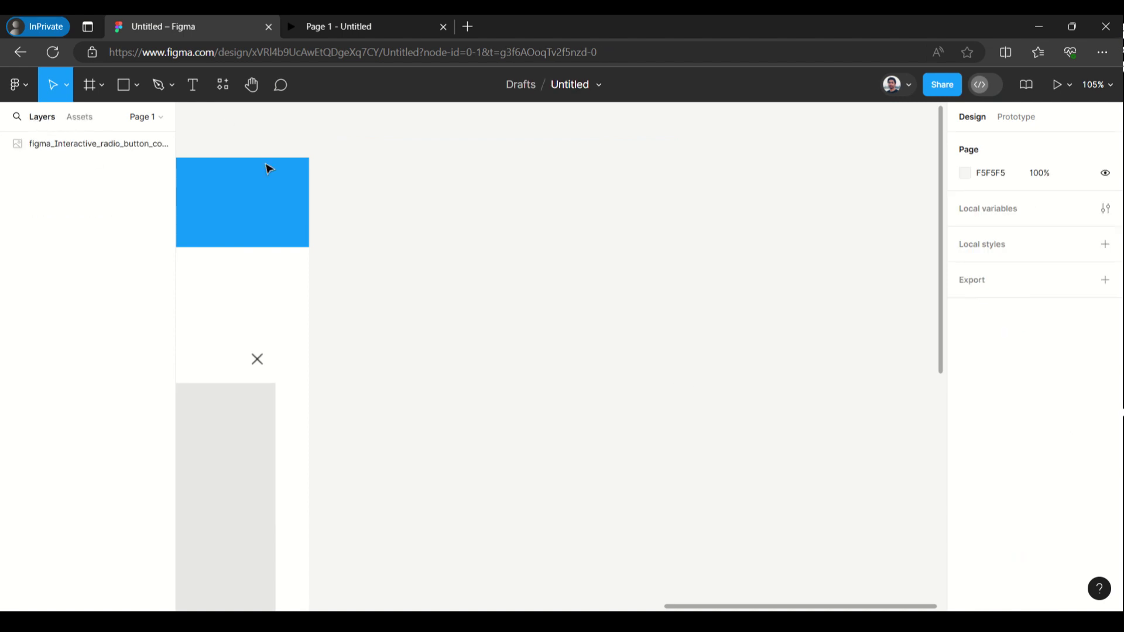
left_click(101, 84)
left_click(100, 116)
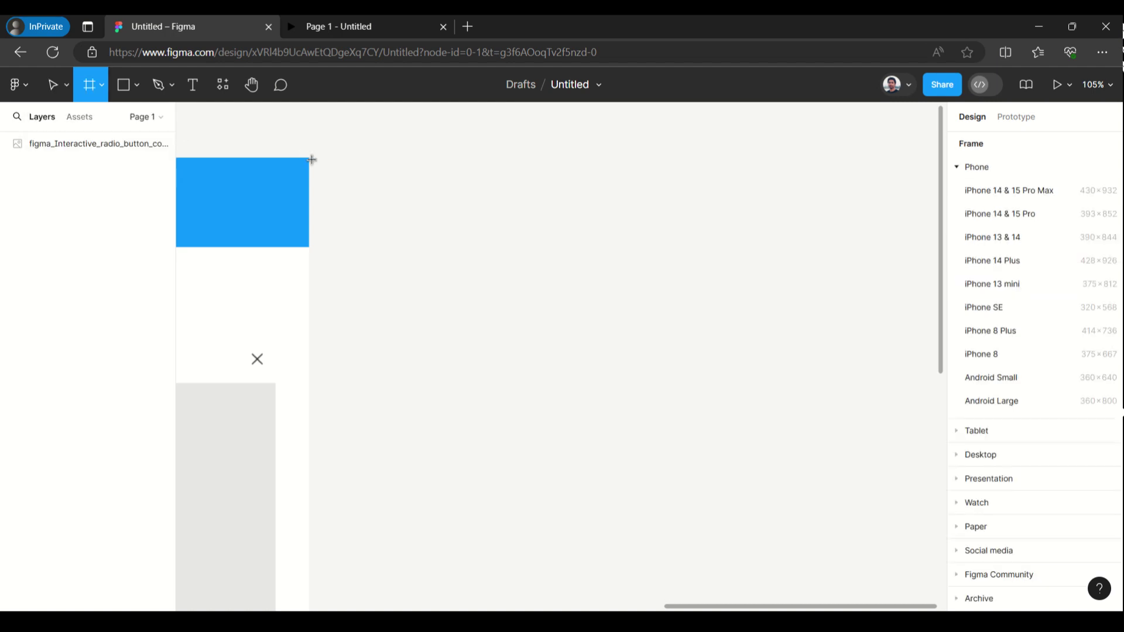
left_click_drag(322, 158, 792, 448)
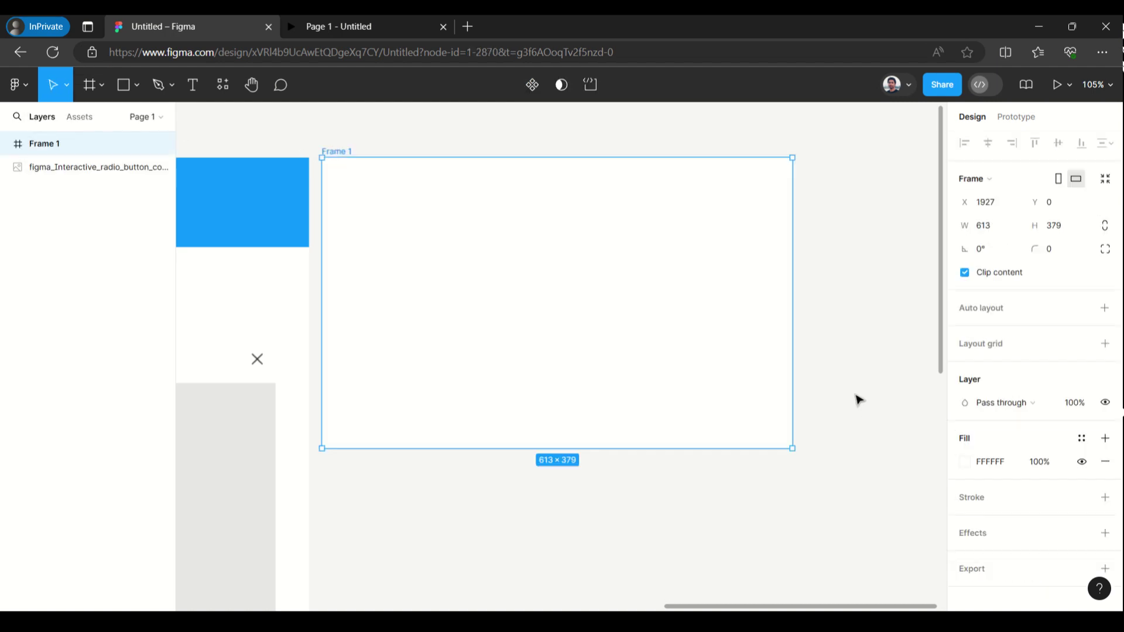
- Add the text "Radio button label" near the upper-left corner of the new frame
scroll(326, 127, "up", 3)
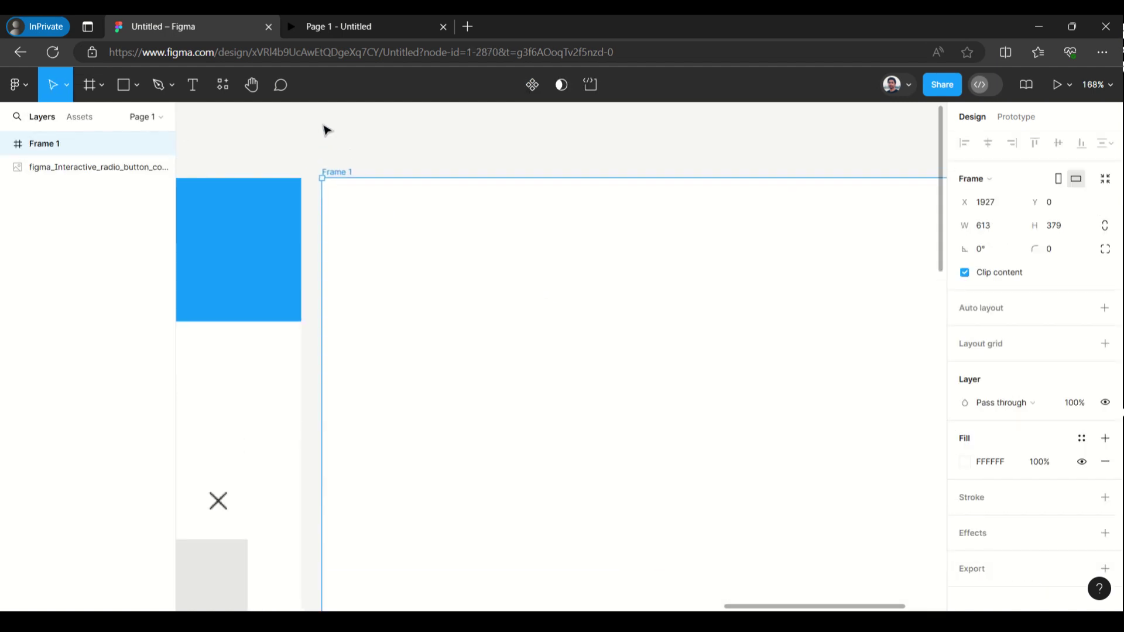
scroll(651, 262, "up", 3)
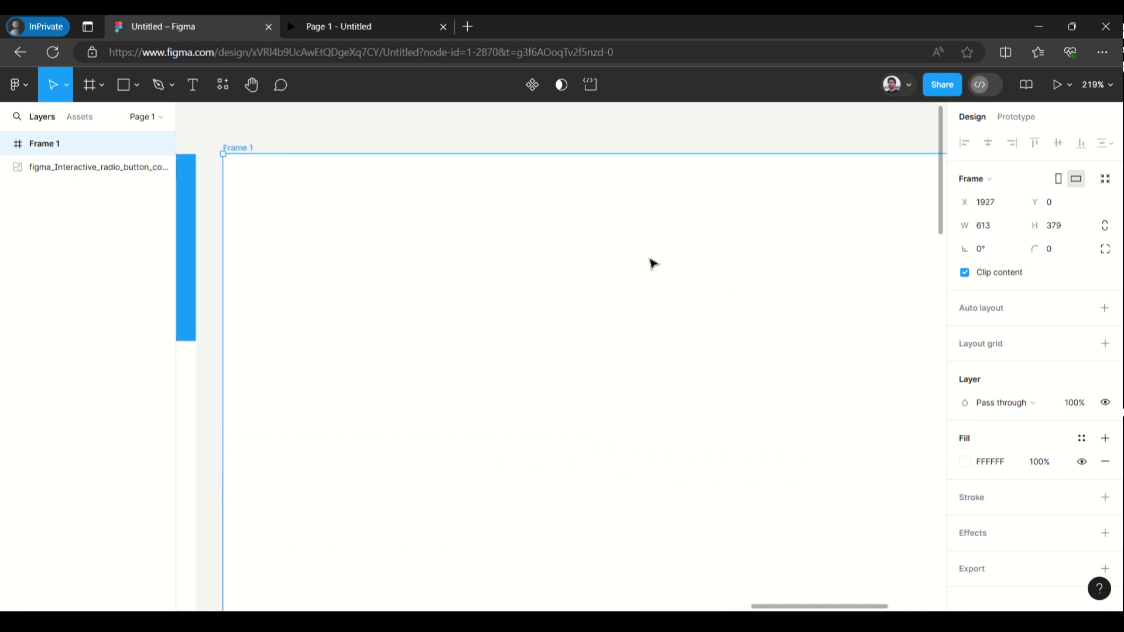
left_click(194, 86)
left_click(272, 209)
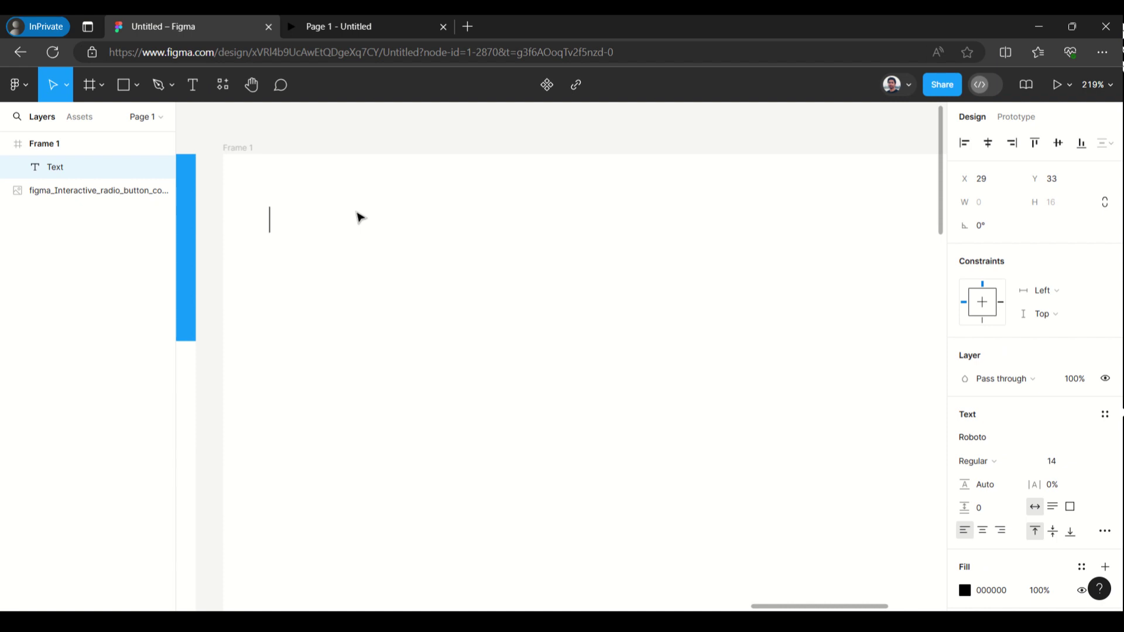
type("Radio")
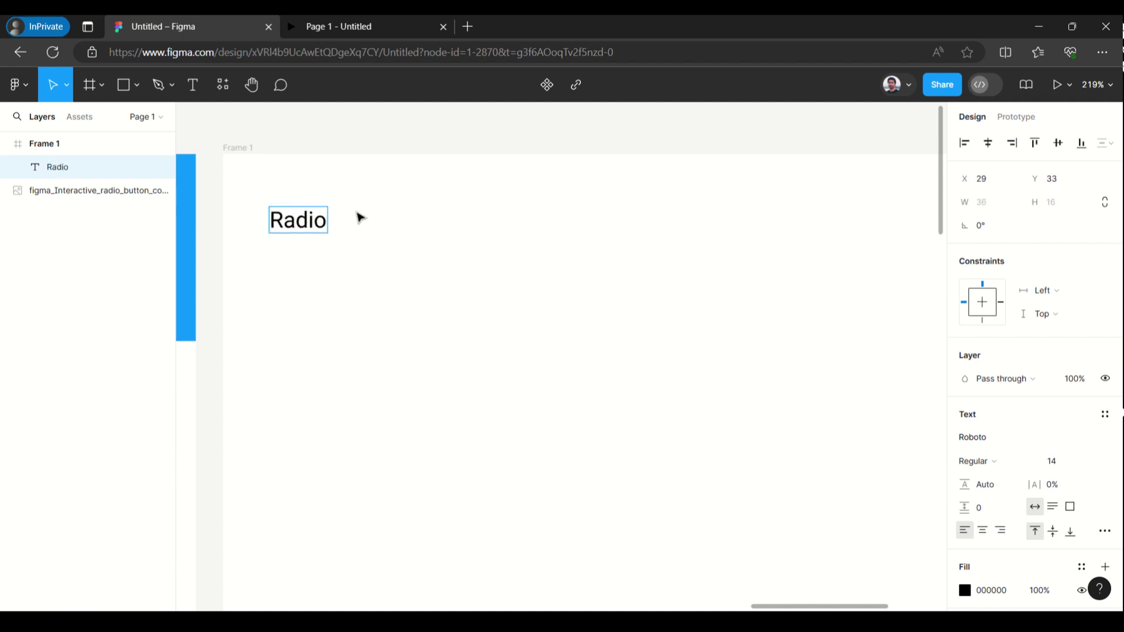
type(" button")
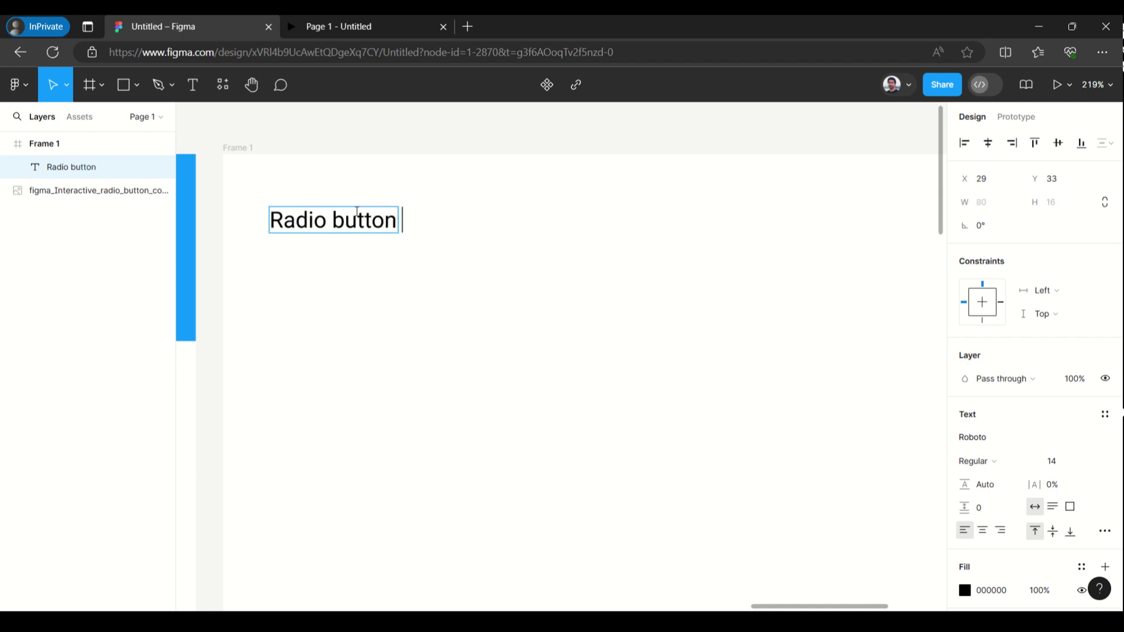
type(" labe")
type("l")
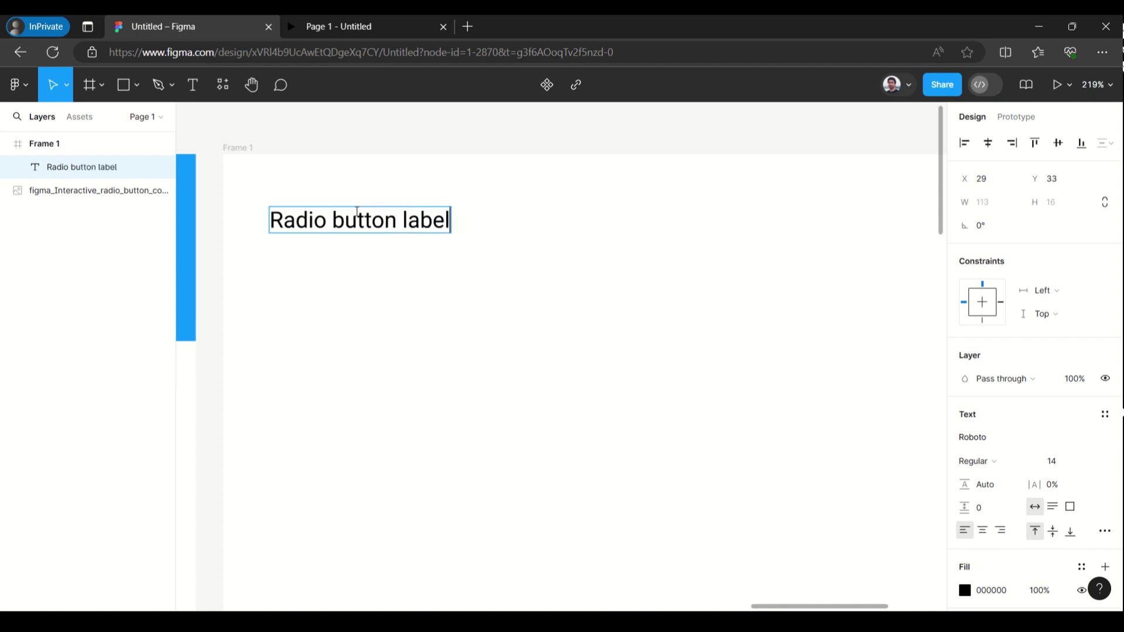
key("Escape")
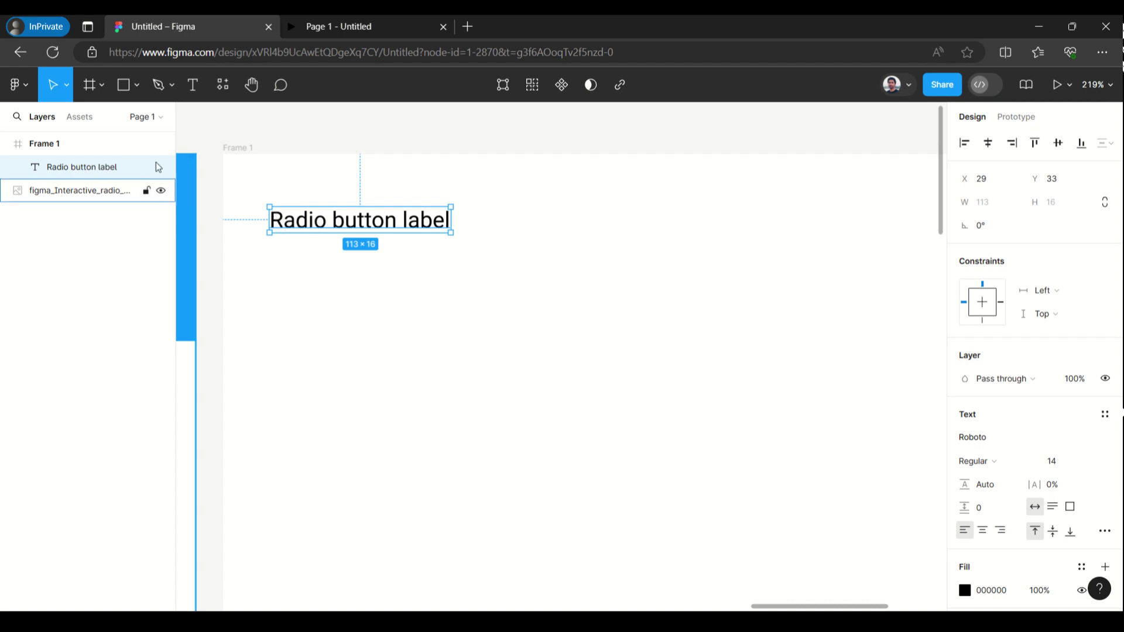
- Place a RadioIcon component directly below the label text and duplicate the label beside the icon
left_click(81, 120)
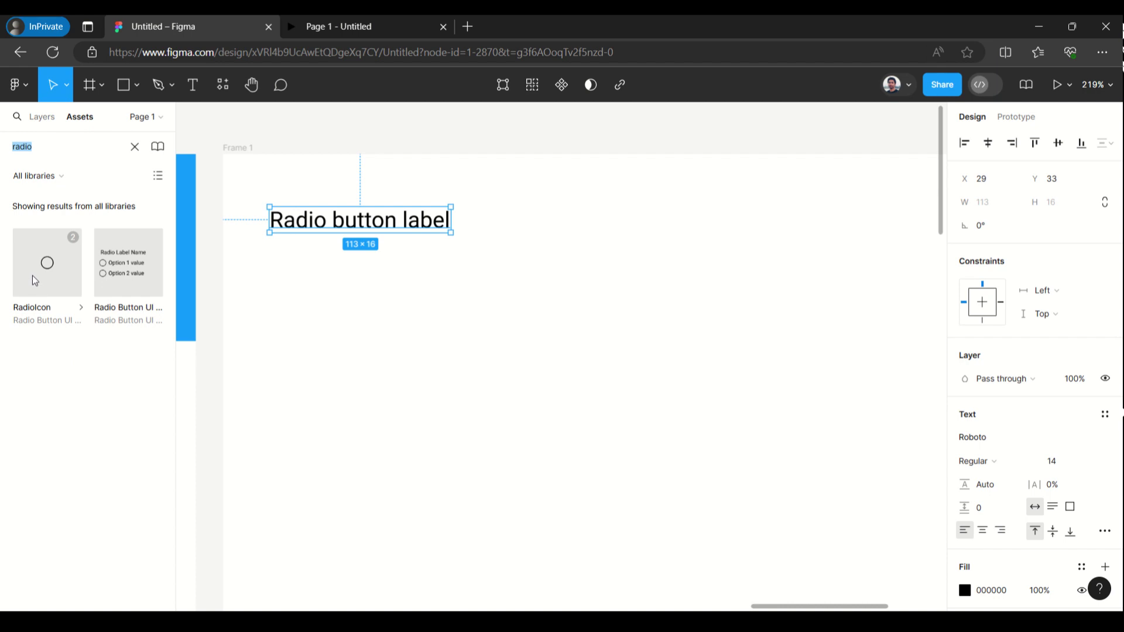
left_click_drag(33, 276, 280, 258)
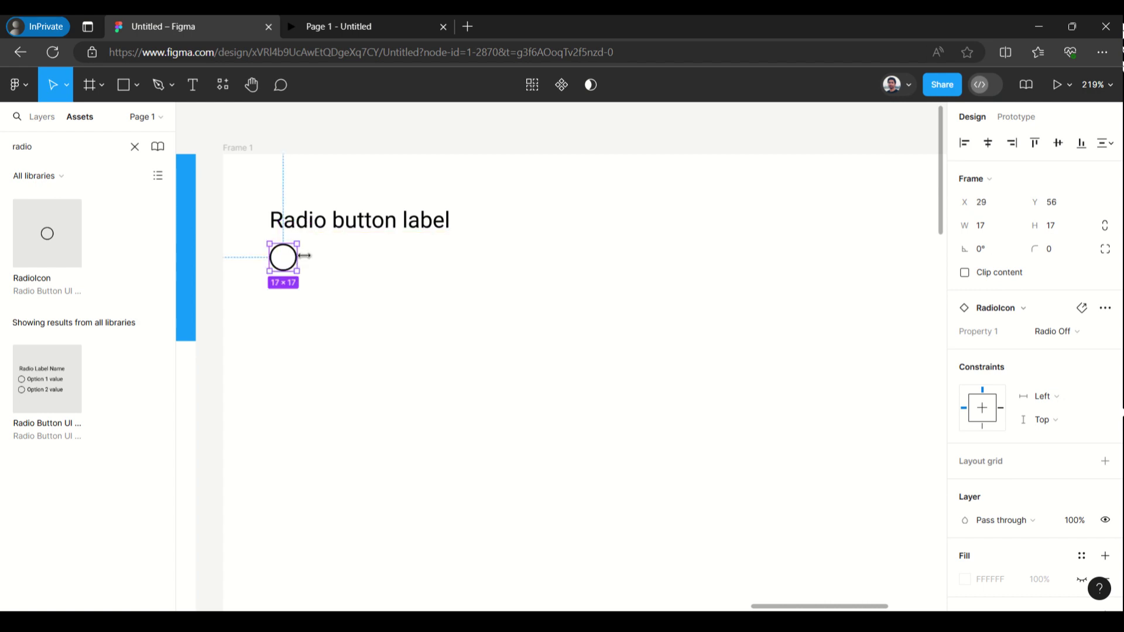
left_click(354, 225)
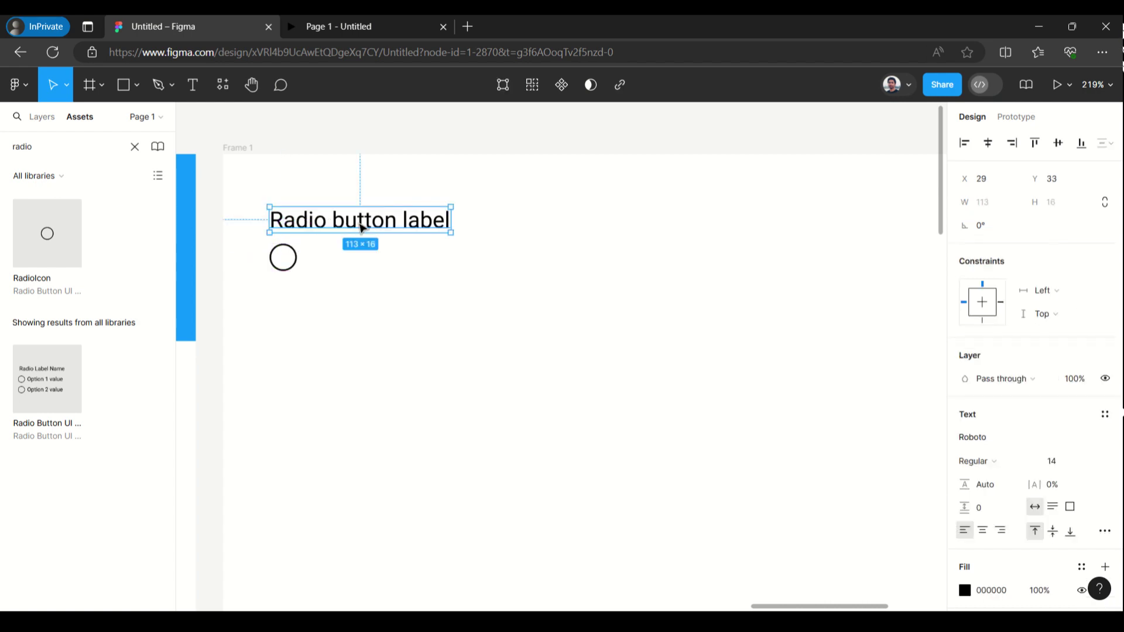
left_click_drag(357, 221, 389, 256)
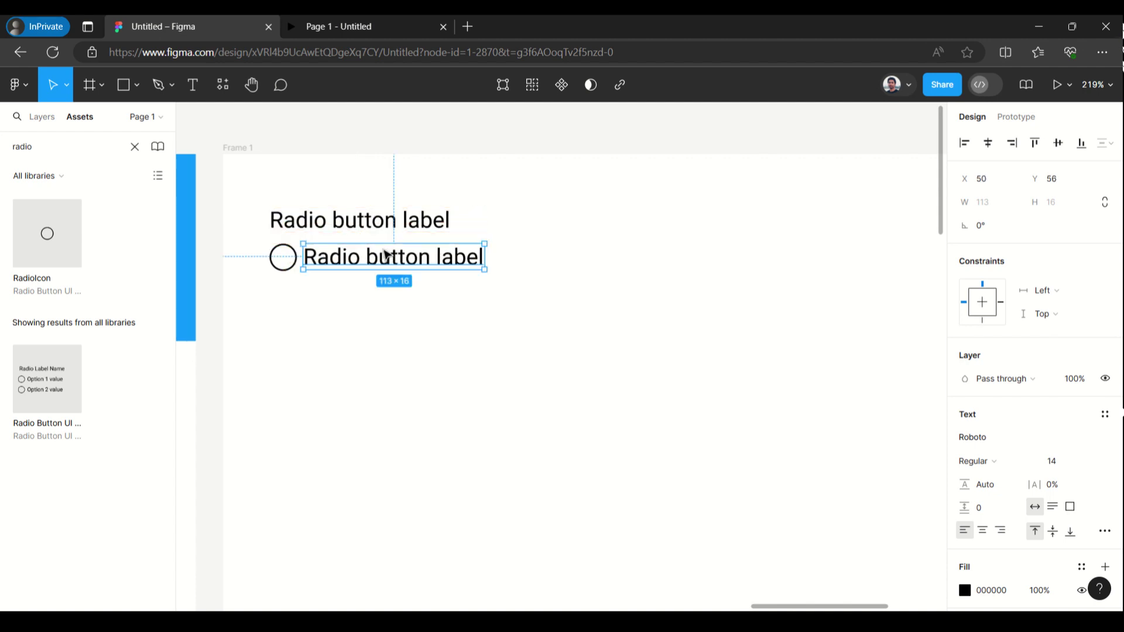
- Set the font size of the label beside the radio icon to 13
scroll(299, 201, "up", 3)
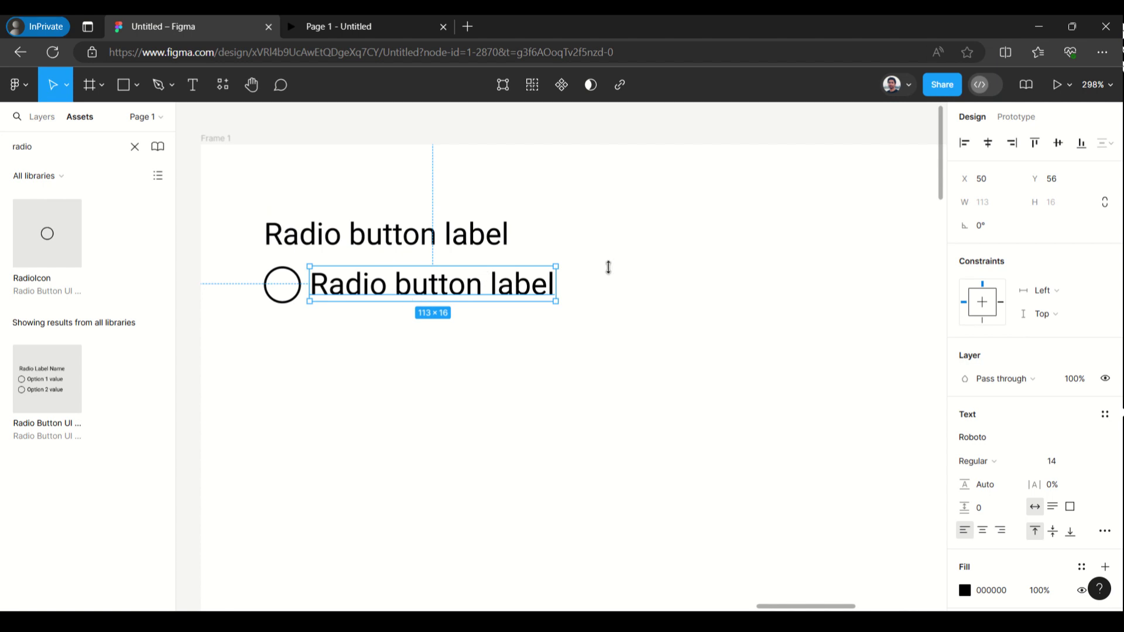
left_click(42, 117)
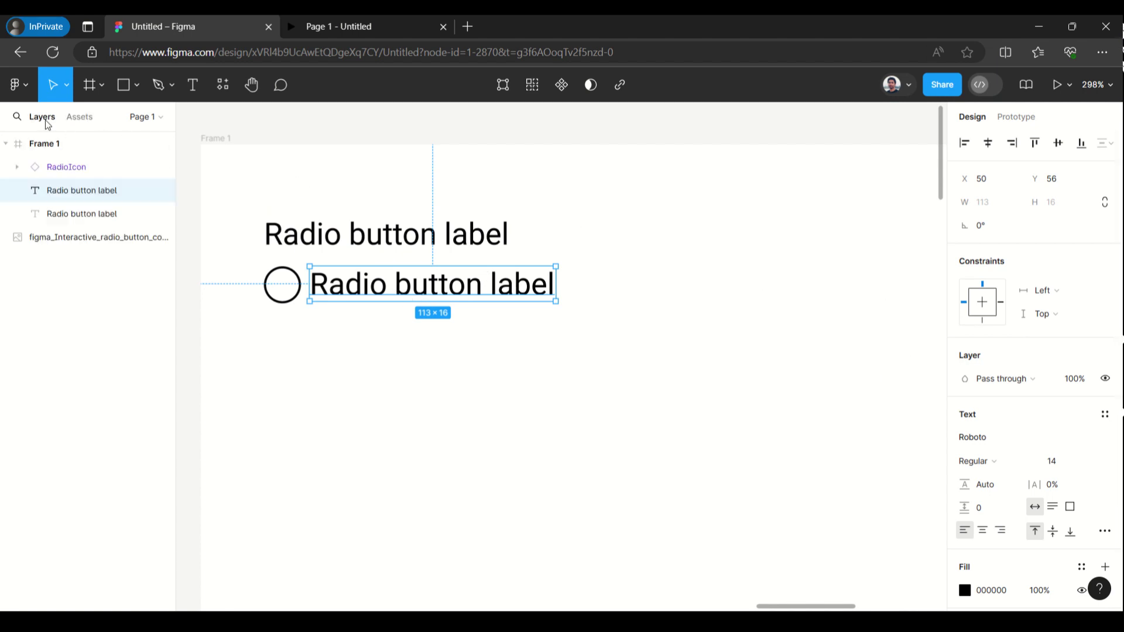
left_click(1096, 462)
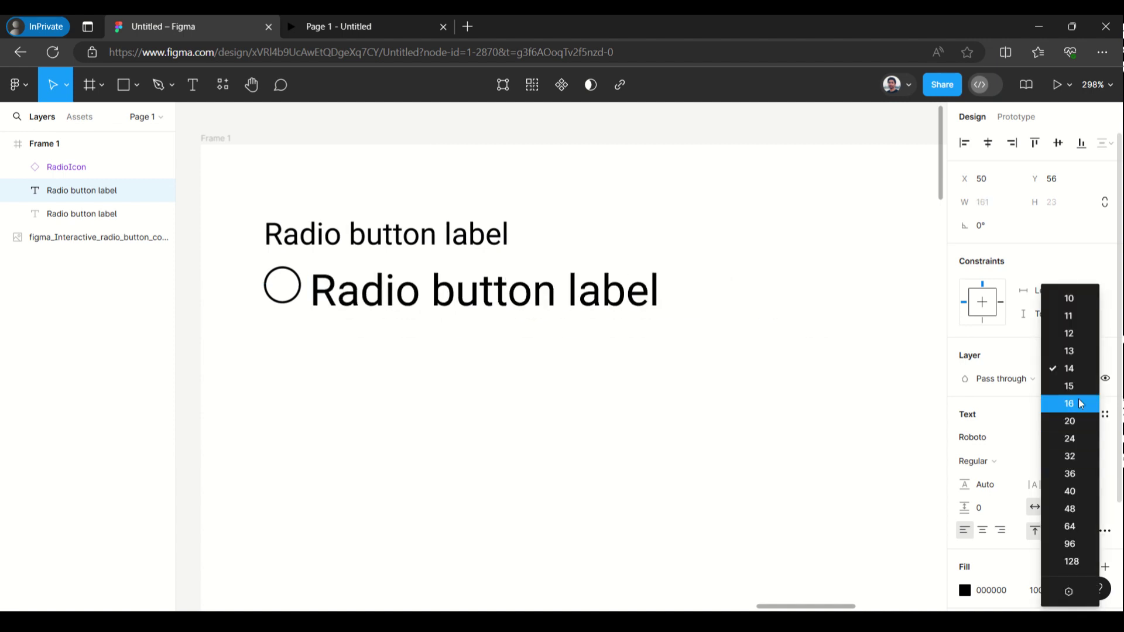
left_click(1074, 352)
left_click(436, 369)
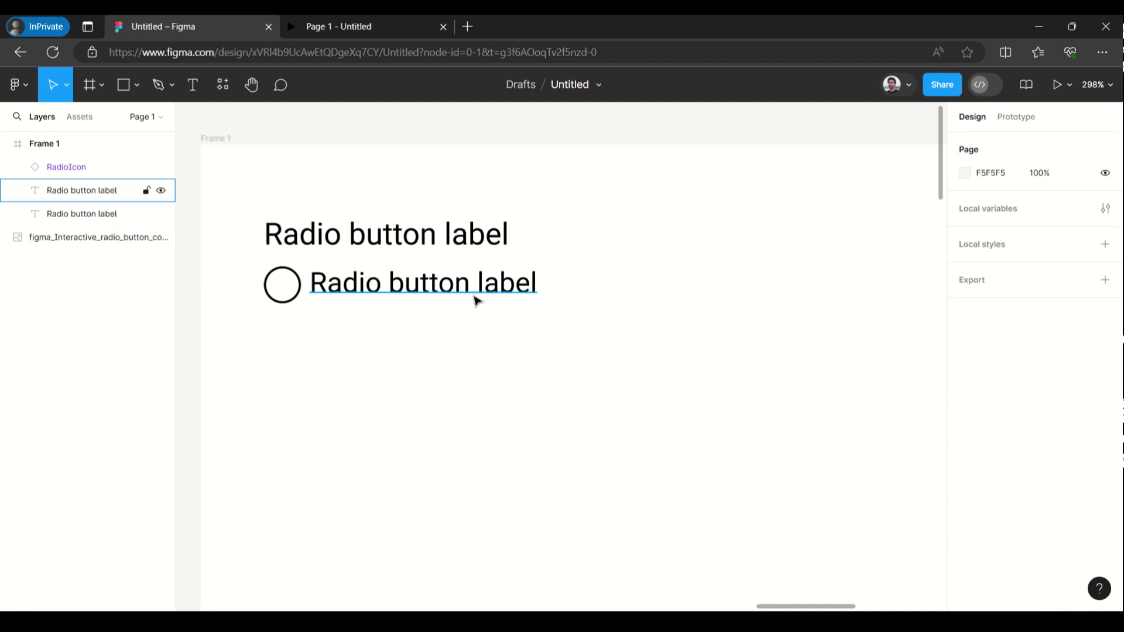
- Wrap the RadioIcon and its label in an auto layout with horizontal and vertical padding of 4, positioned at X 24
left_click_drag(589, 306, 269, 270)
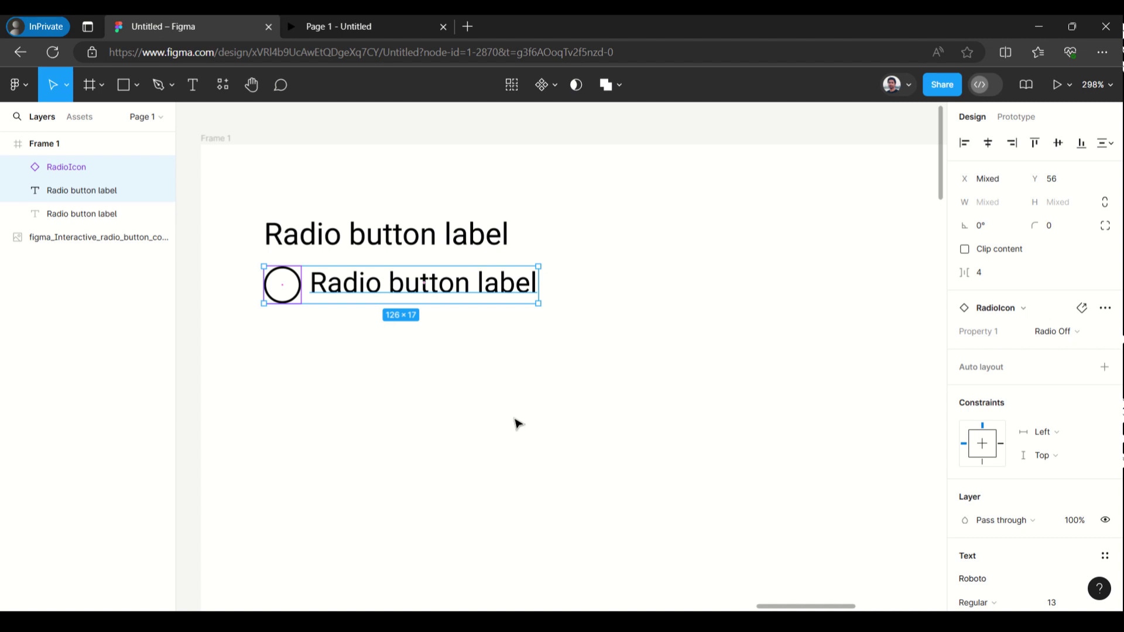
key("shift+a")
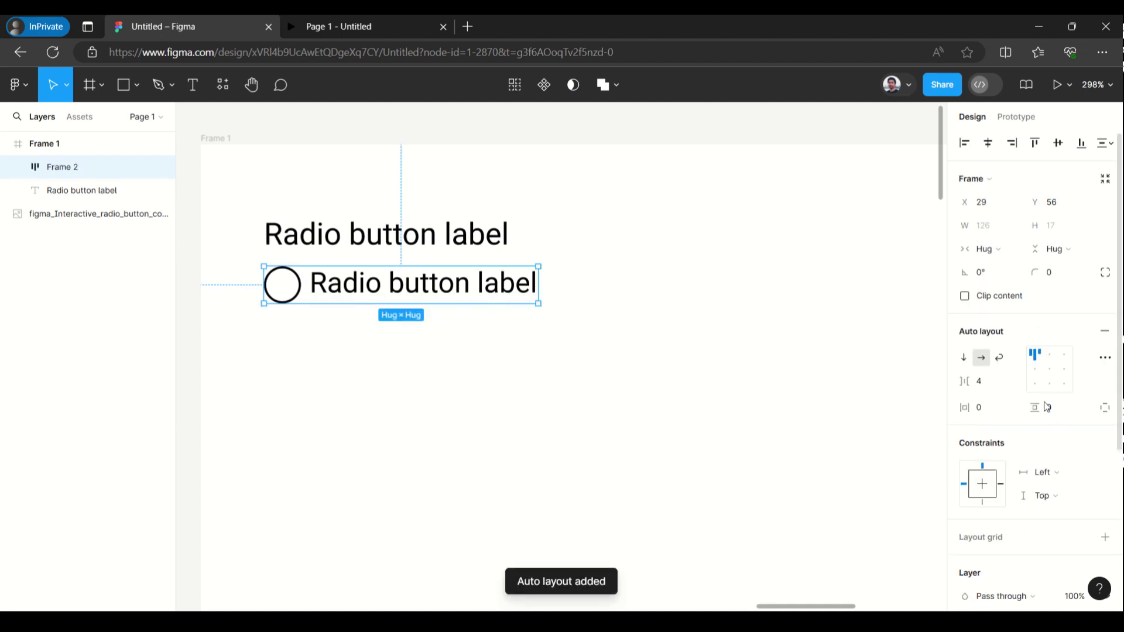
left_click(993, 414)
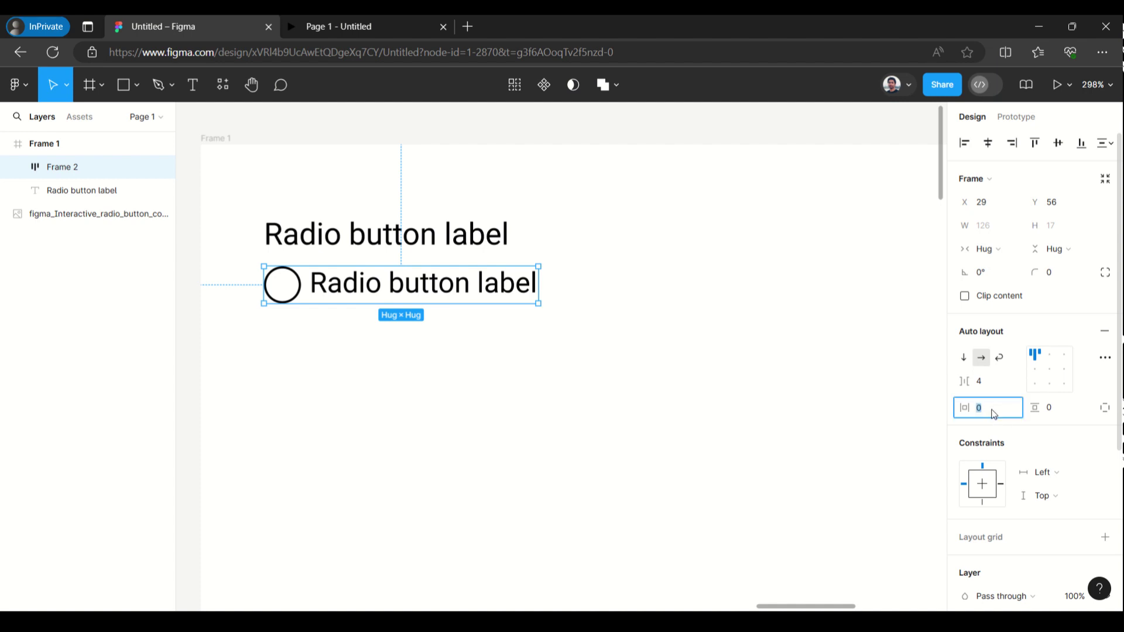
type("4")
left_click(1056, 415)
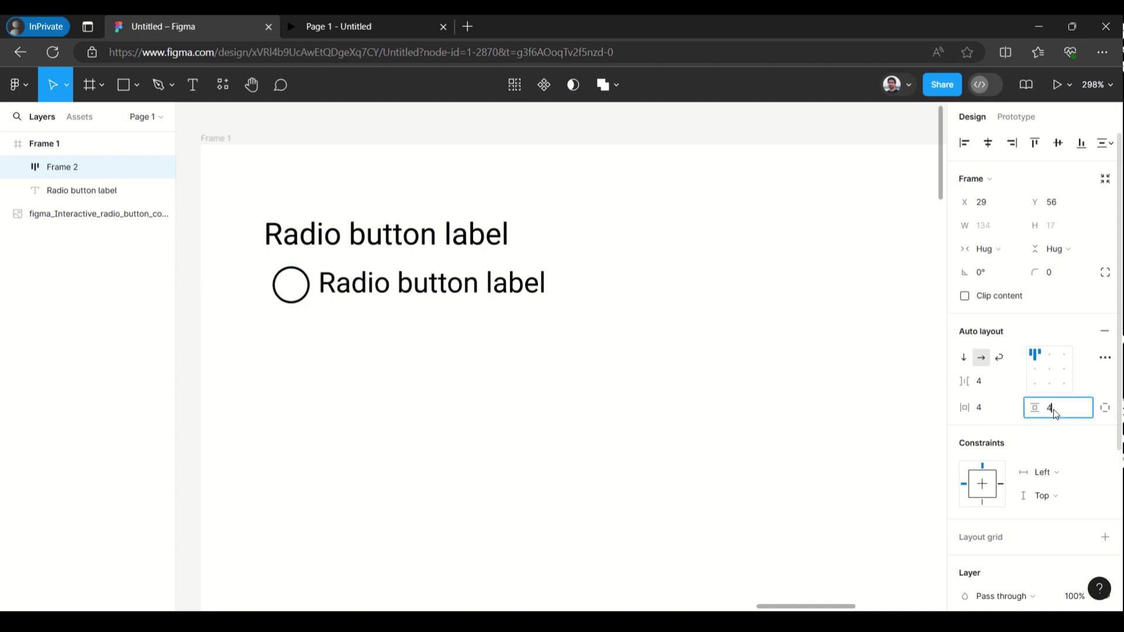
key("Return")
left_click(522, 379)
left_click(348, 297)
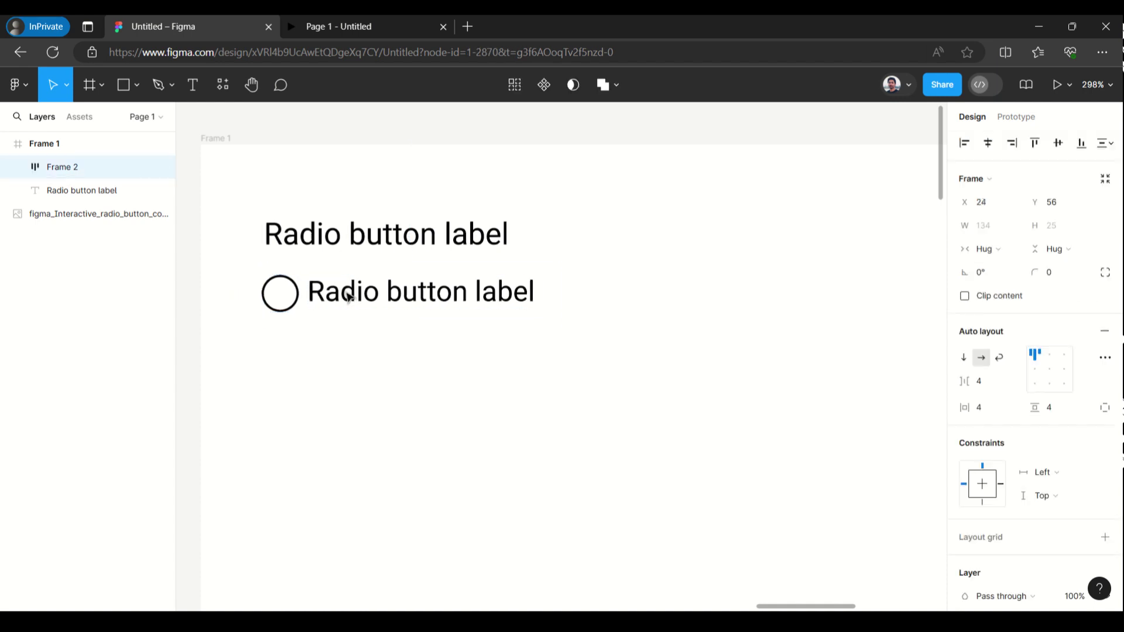
left_click(408, 311)
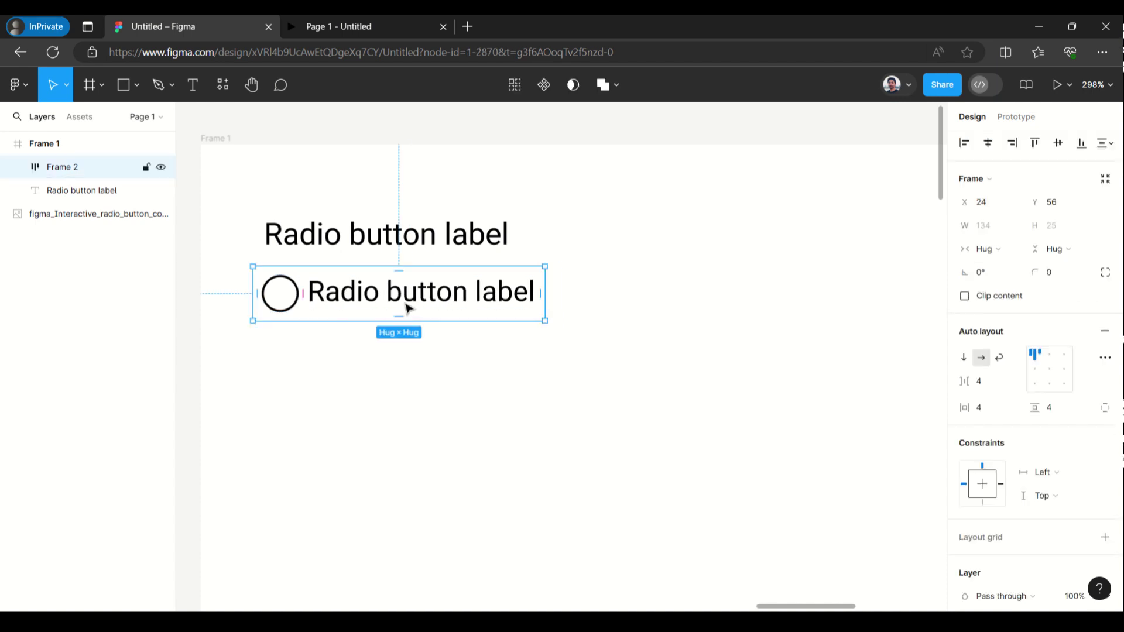
double_click(408, 310)
key("Return")
key("Escape")
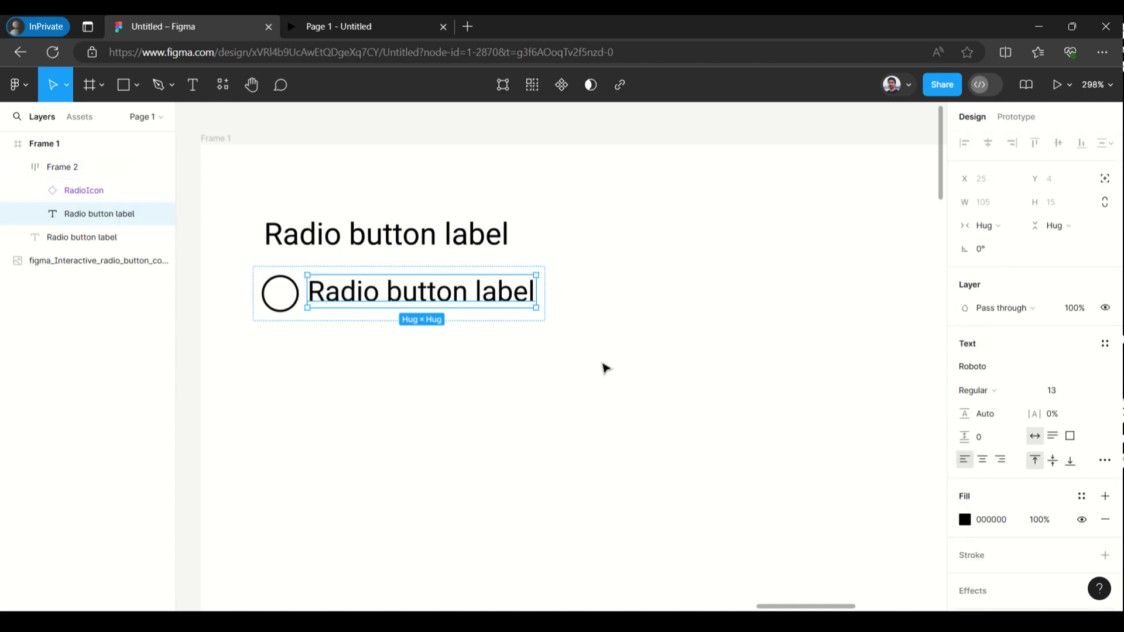
left_click(339, 394)
- Duplicate the radio option row directly below itself and wrap both rows in a vertical auto layout
left_click(296, 271)
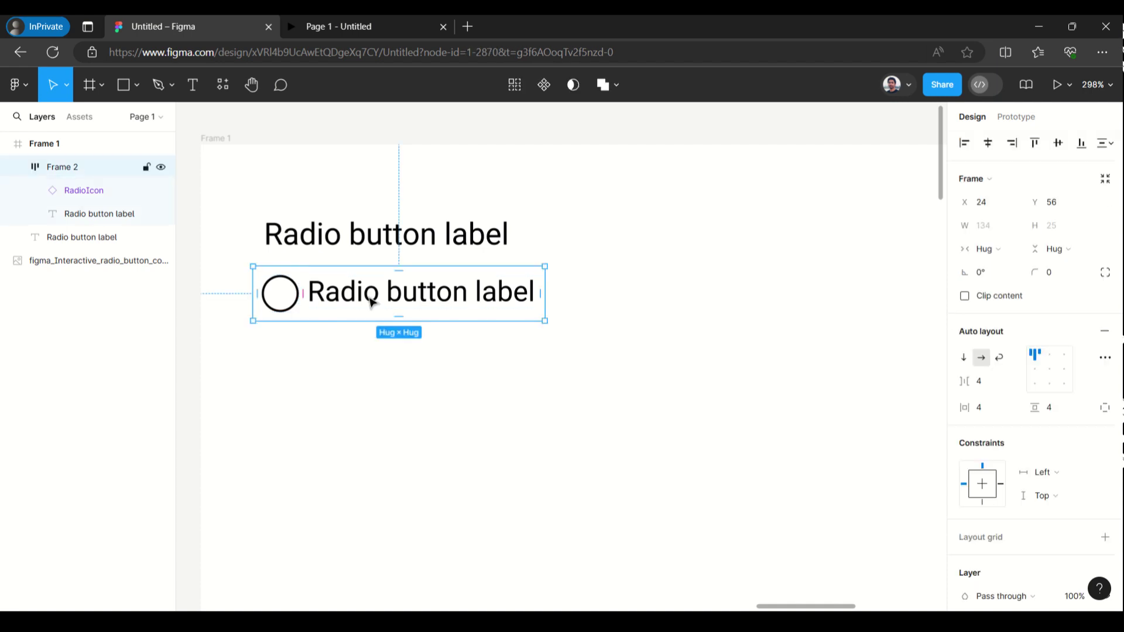
left_click(18, 168)
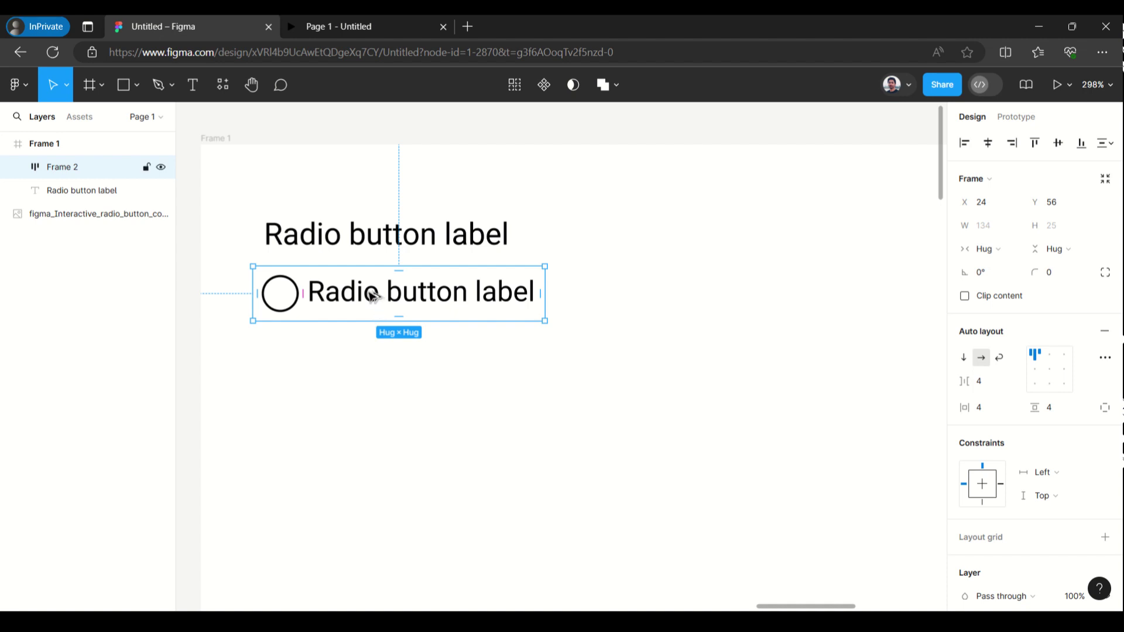
left_click_drag(371, 293, 377, 356)
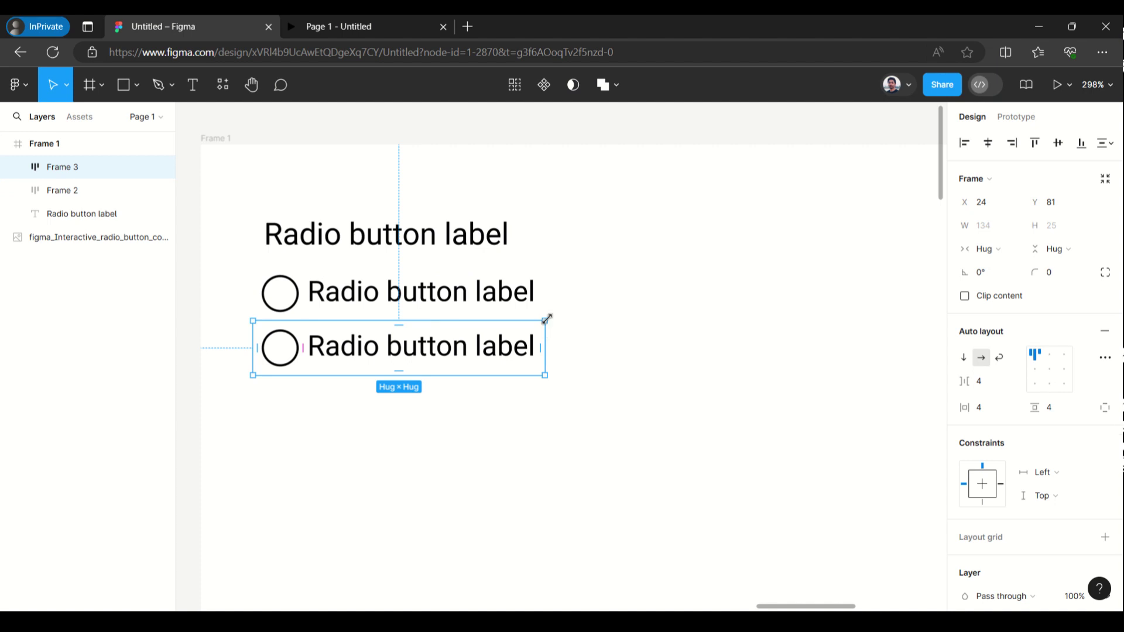
left_click(579, 402)
left_click_drag(579, 402, 240, 282)
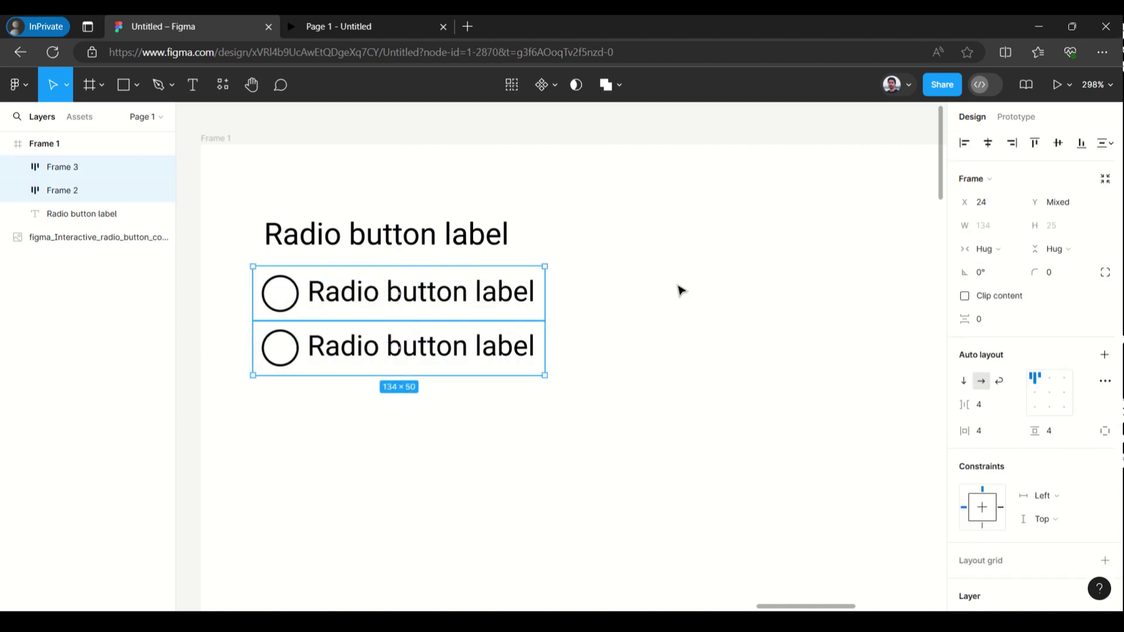
key("shift+a")
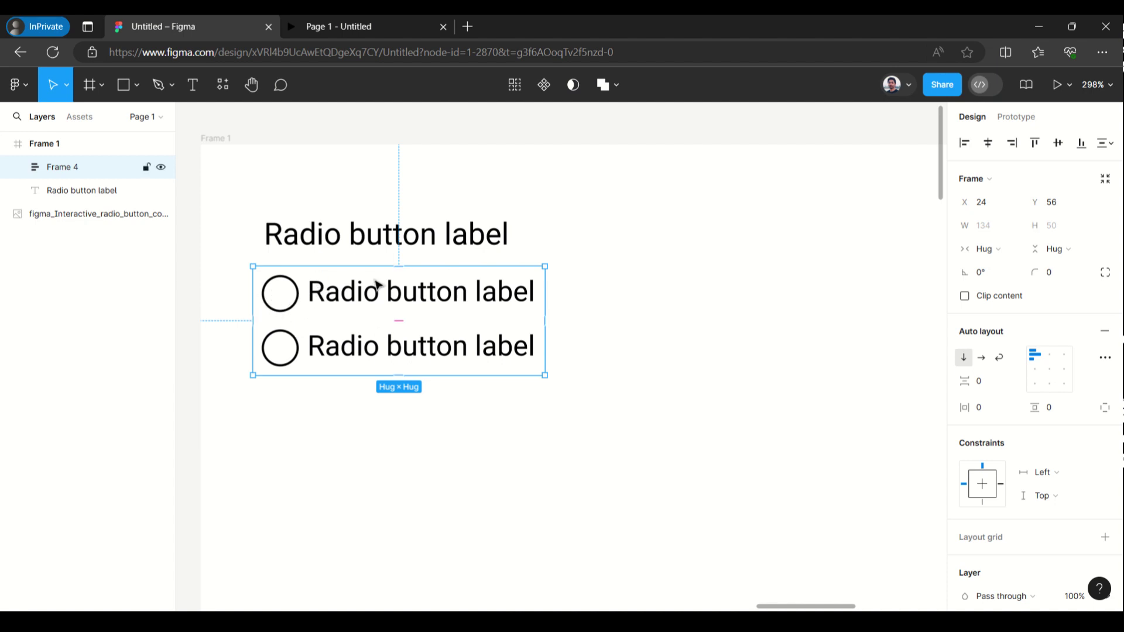
- Create a single component from the heading label and the frame holding the two radio options
scroll(316, 258, "down", 1)
left_click(257, 209)
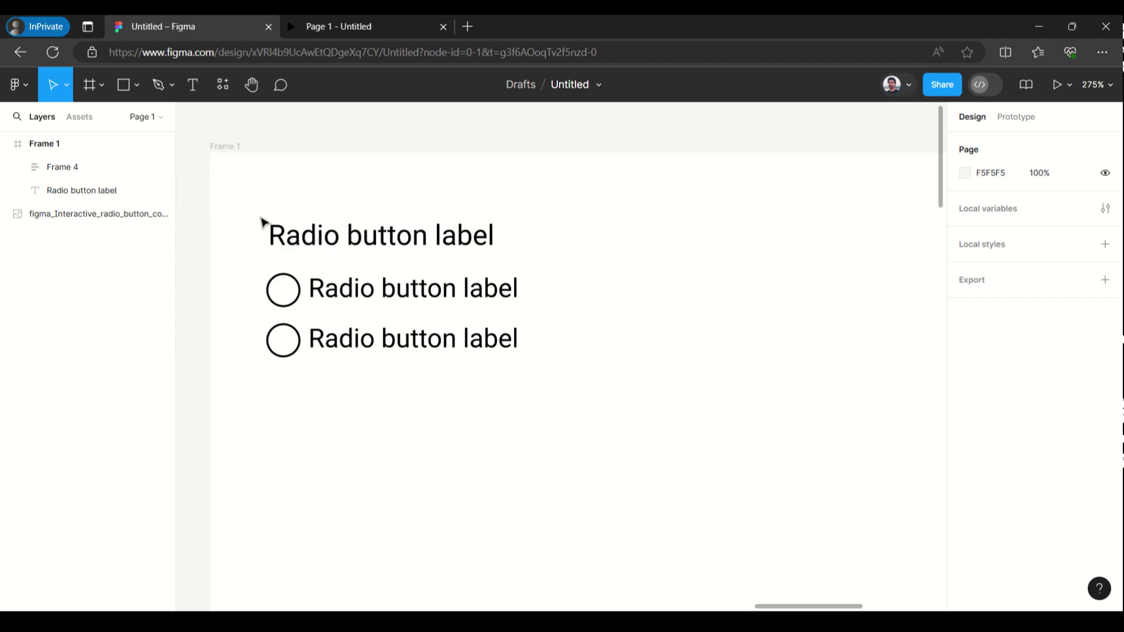
left_click_drag(260, 219, 564, 404)
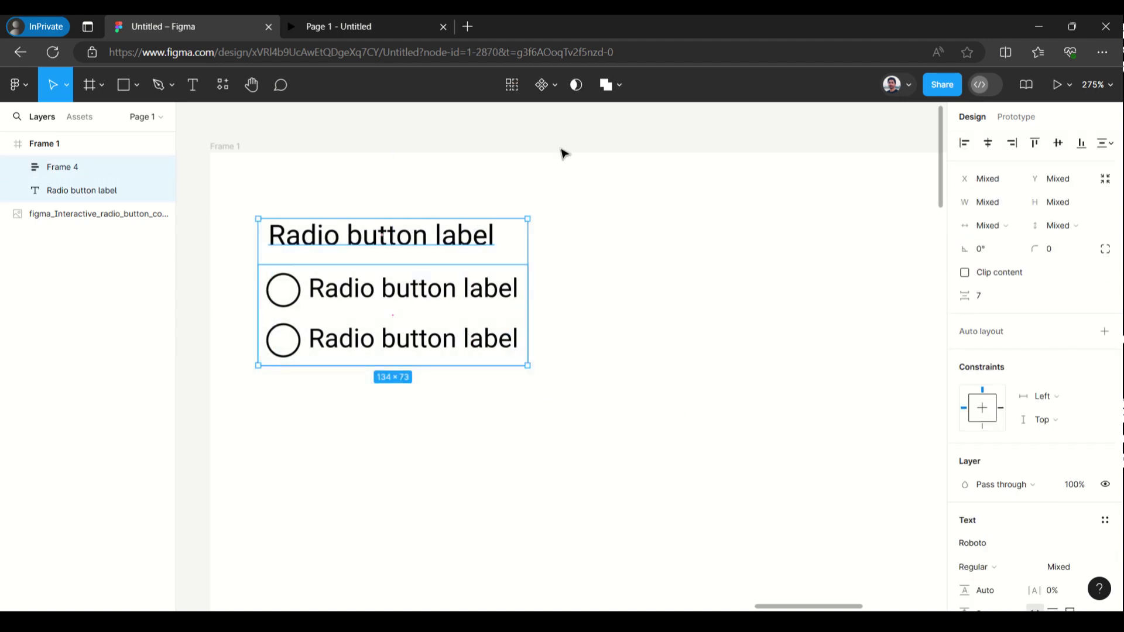
left_click(553, 87)
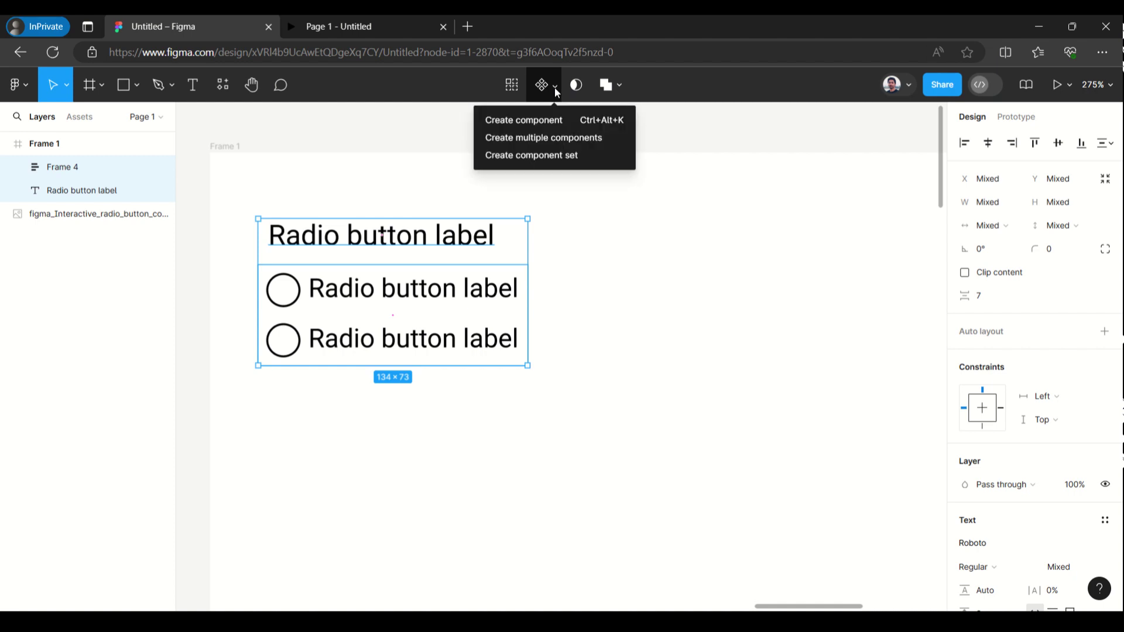
left_click(549, 121)
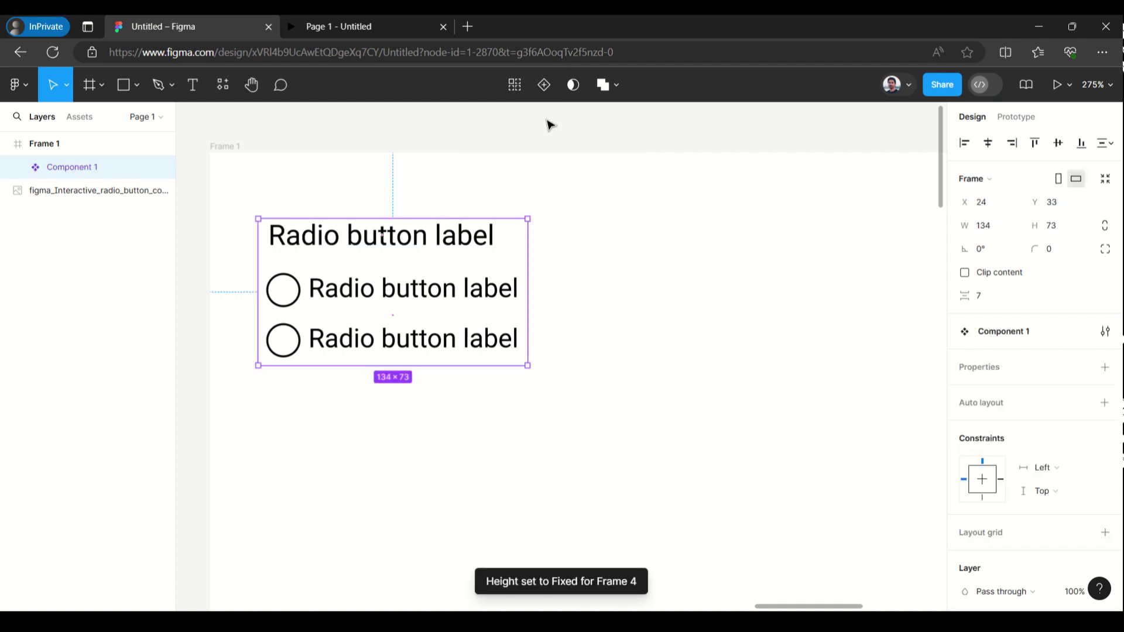
- Add two variants to the radio button group component
scroll(195, 199, "down", 4)
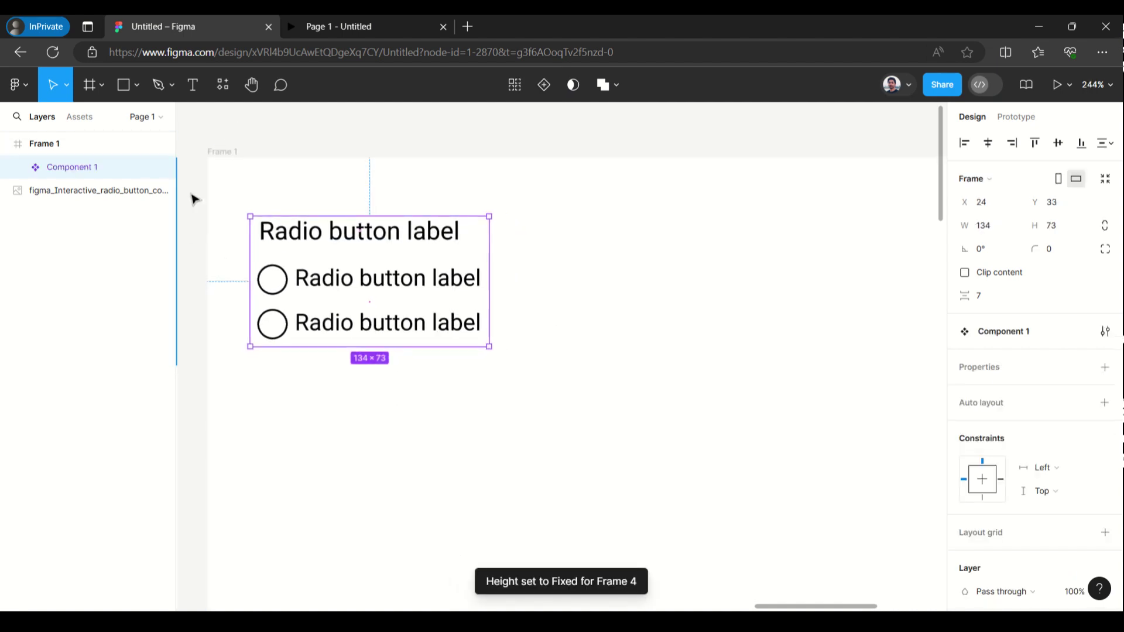
left_click(288, 387)
left_click_drag(291, 389, 392, 351)
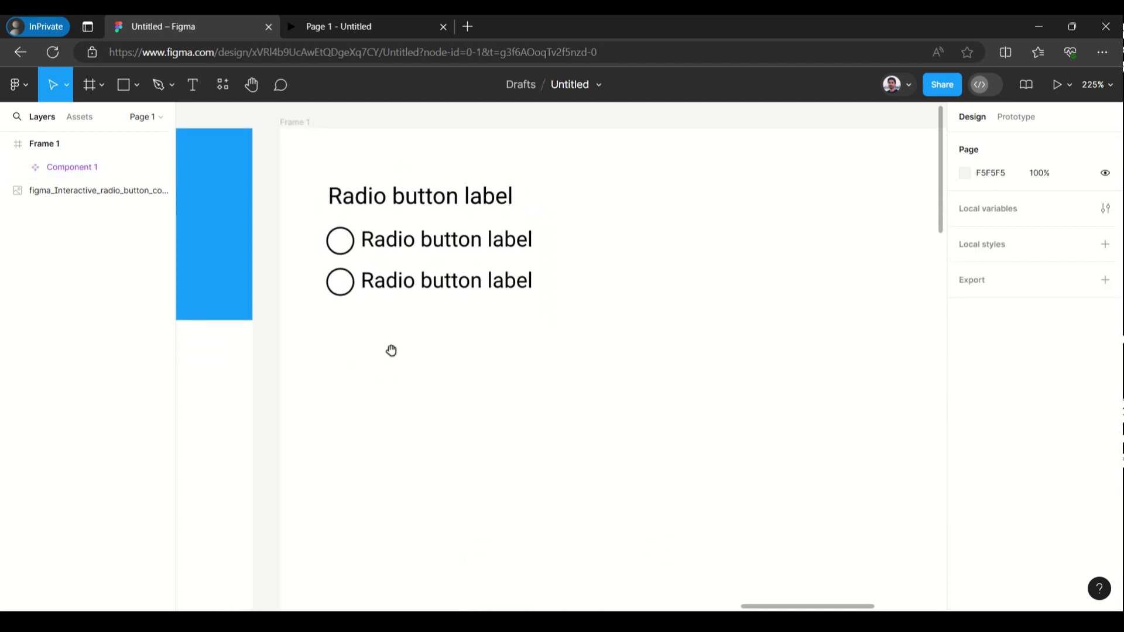
left_click(377, 208)
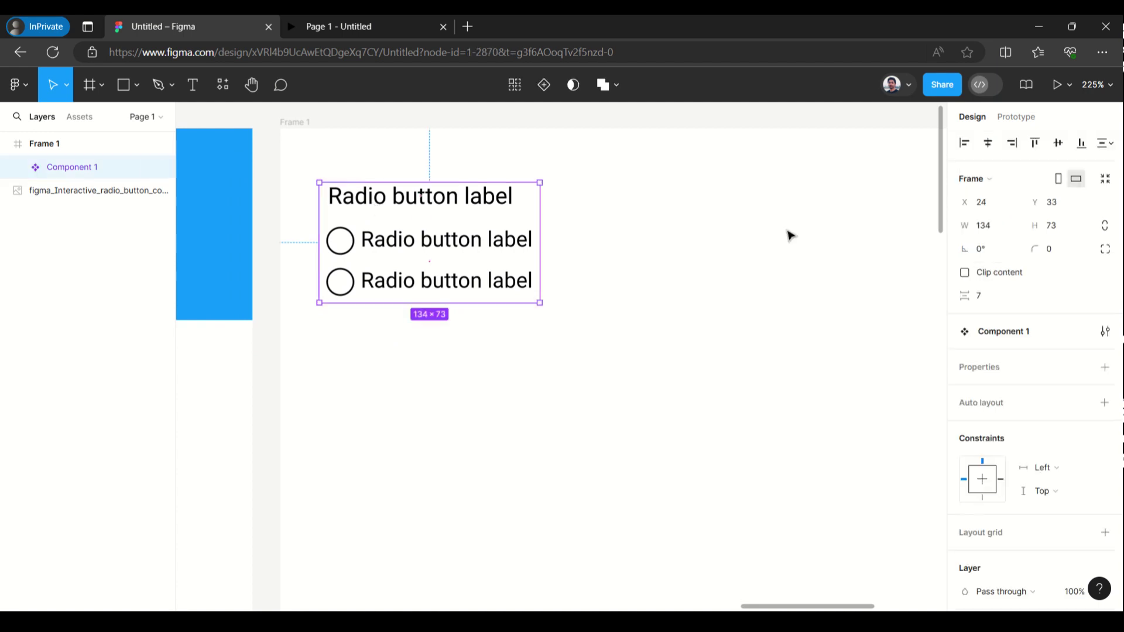
scroll(384, 156, "up", 3)
left_click(543, 85)
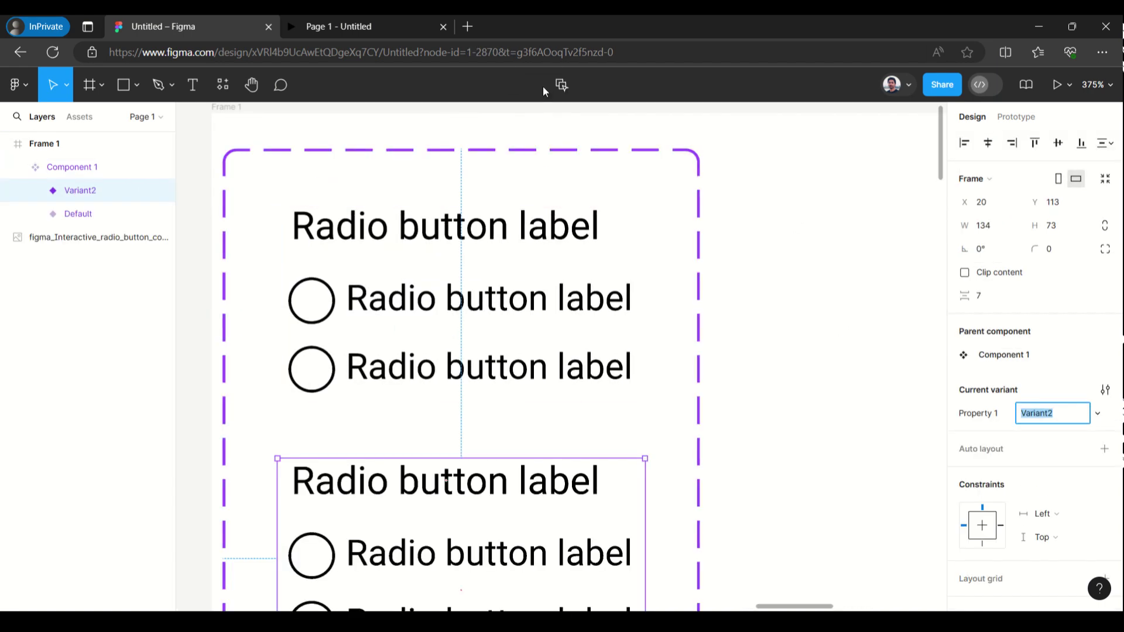
scroll(446, 230, "down", 5)
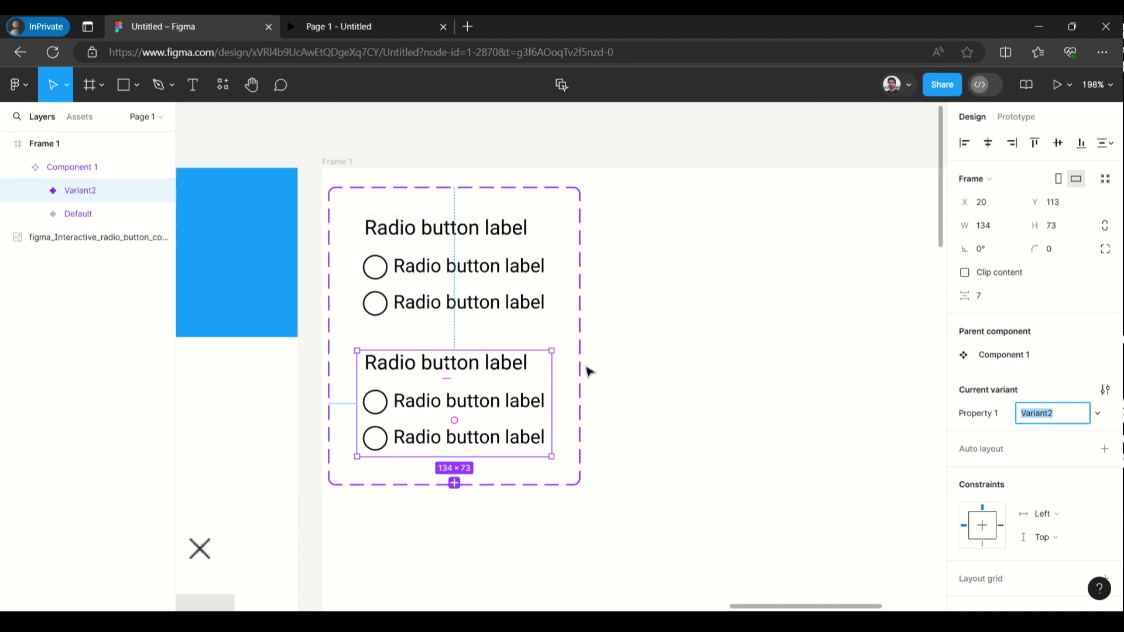
scroll(556, 275, "down", 1)
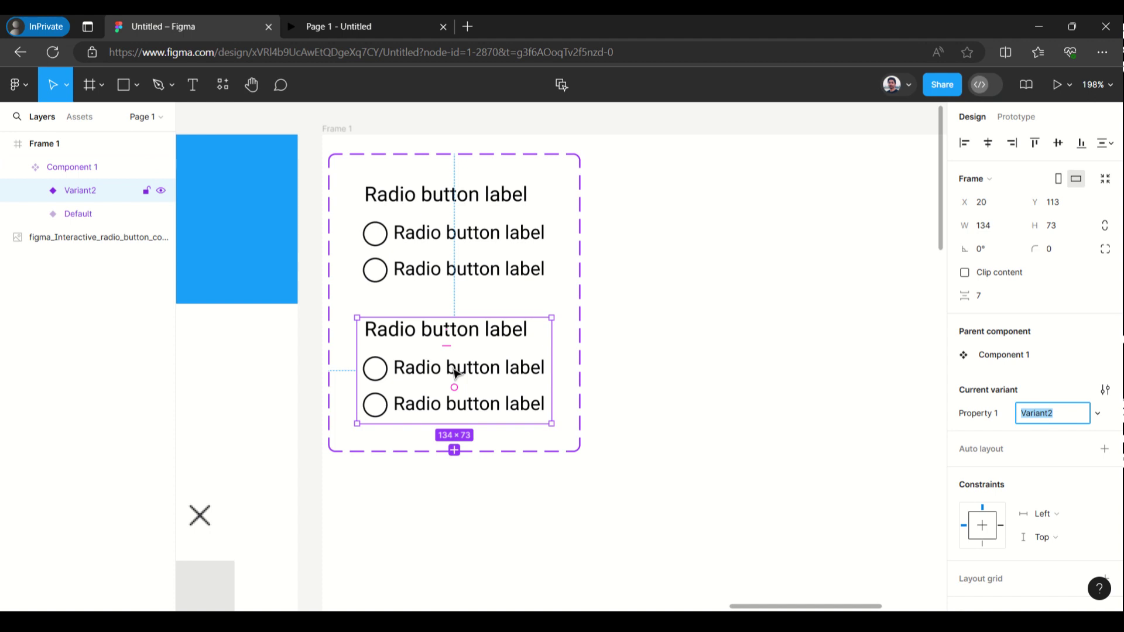
left_click(455, 450)
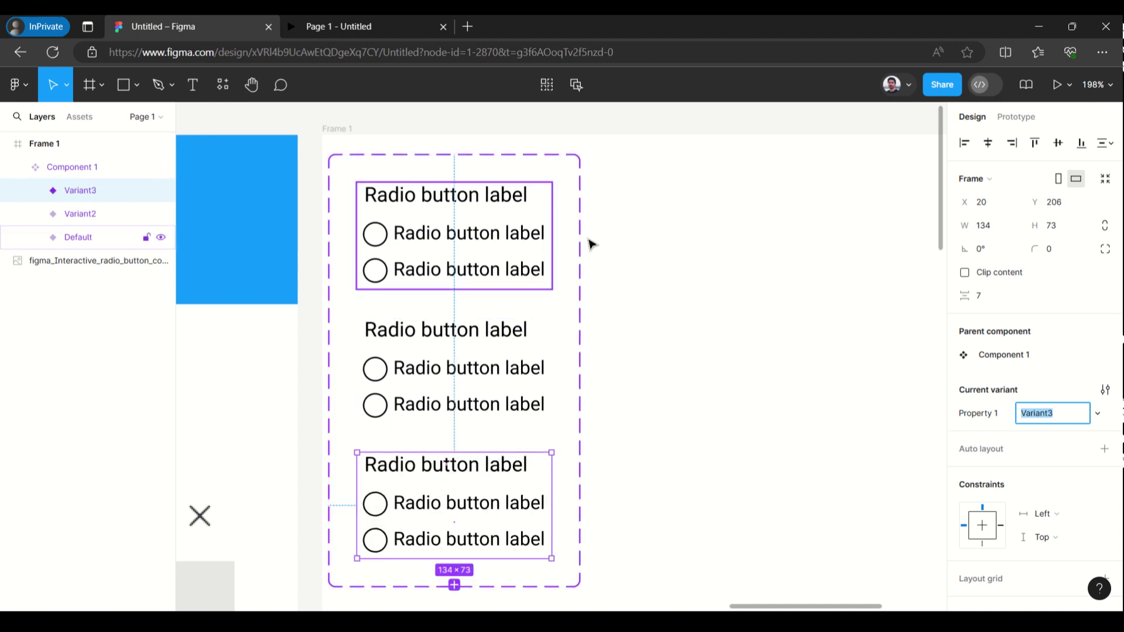
- Create a variant property named "Selected state" with the value 2 on the whole component set
left_click(408, 159)
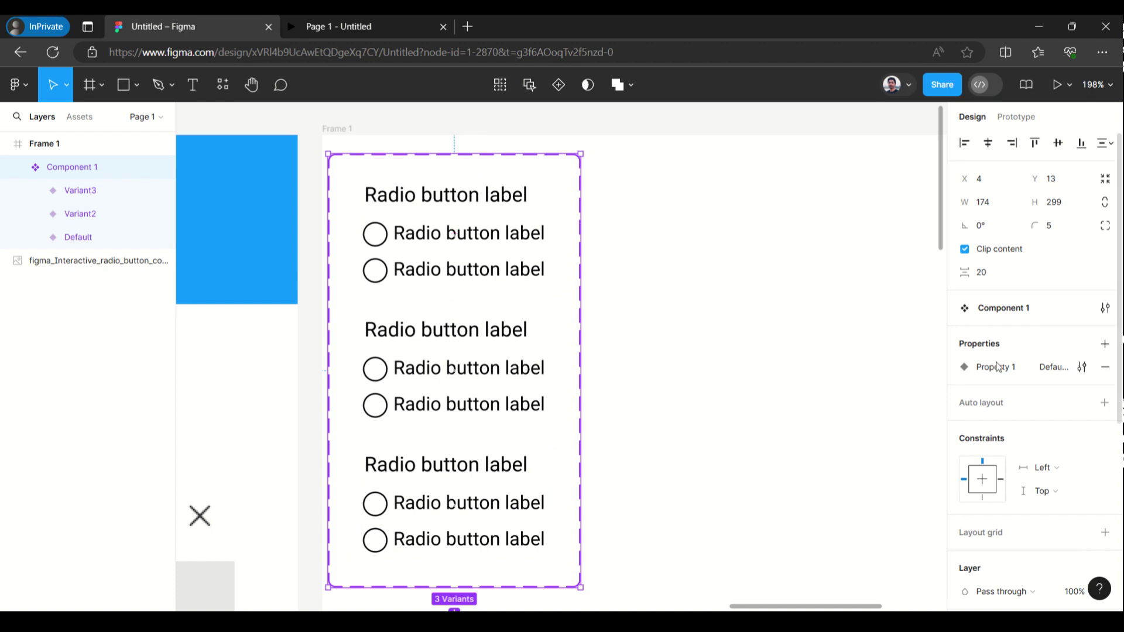
left_click(1105, 344)
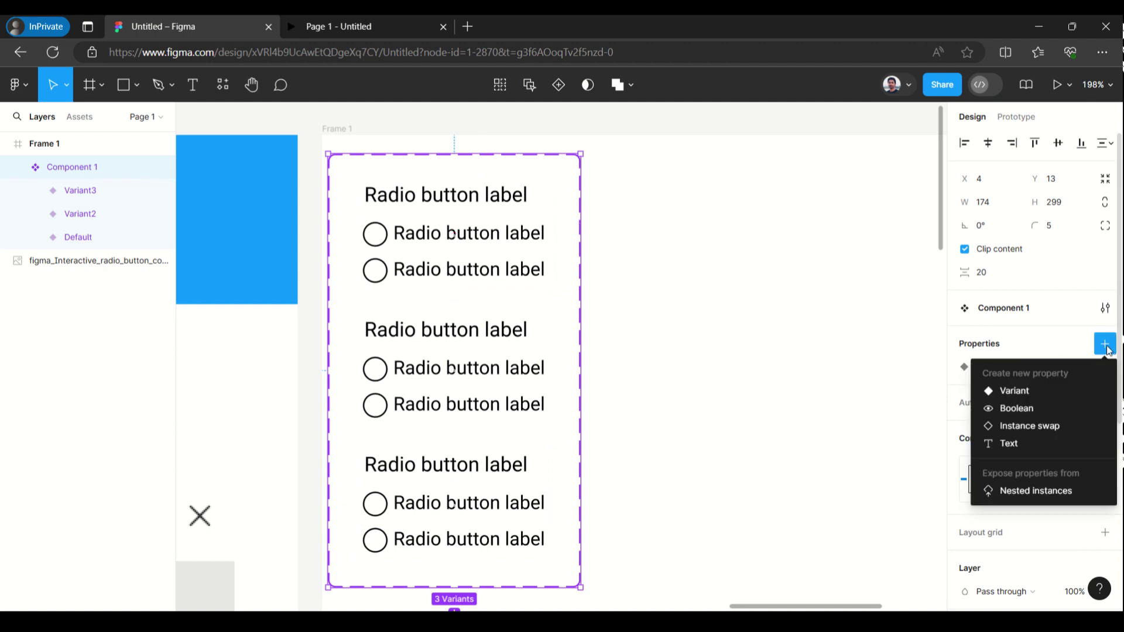
left_click(1031, 393)
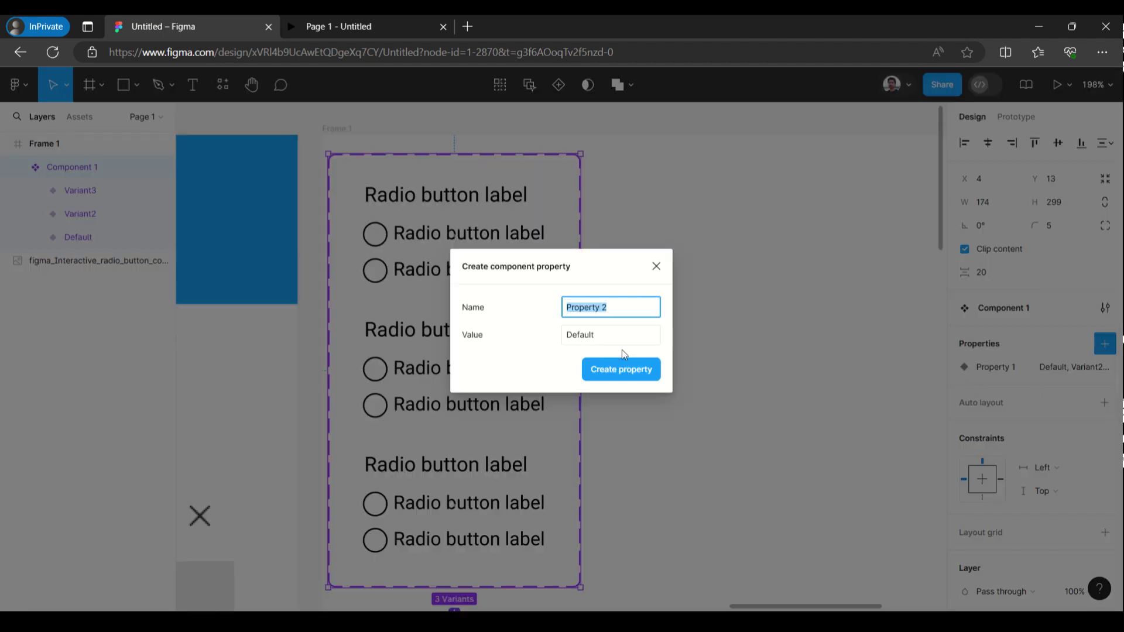
type("Selected state")
left_click(607, 336)
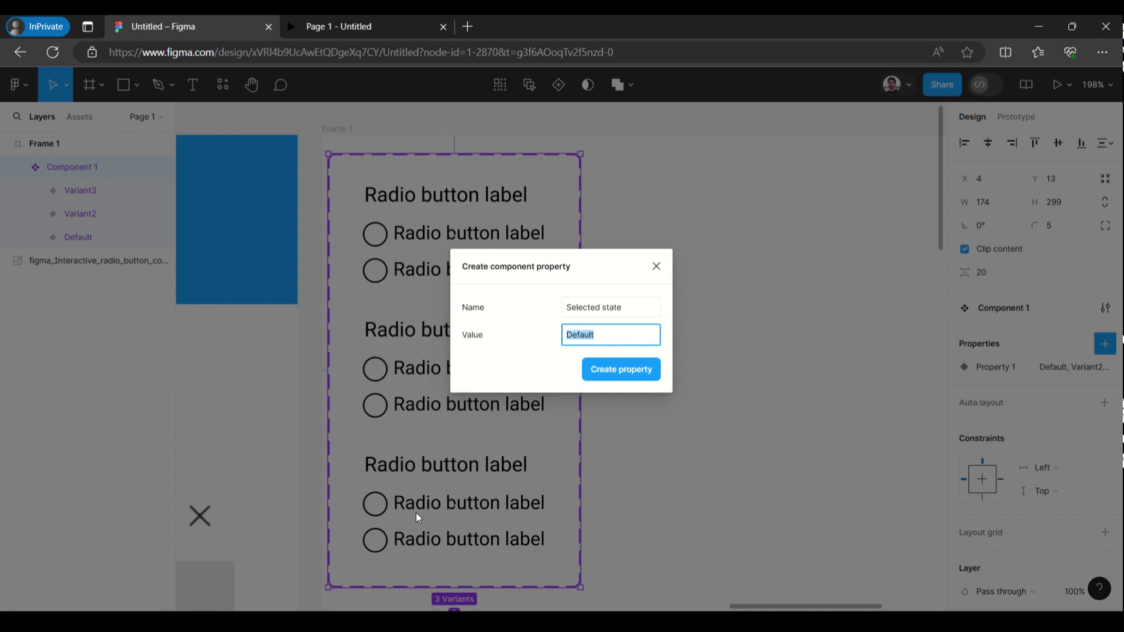
type("2")
left_click(610, 371)
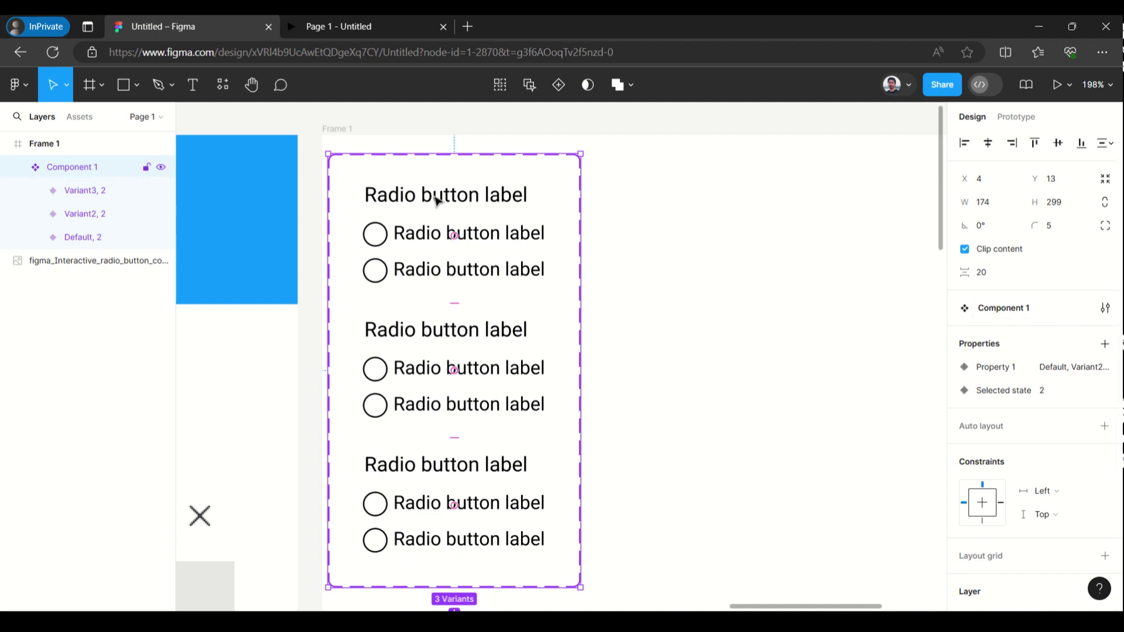
- Create a variant property named "No of options" with the value 2 on the component set
left_click(1106, 344)
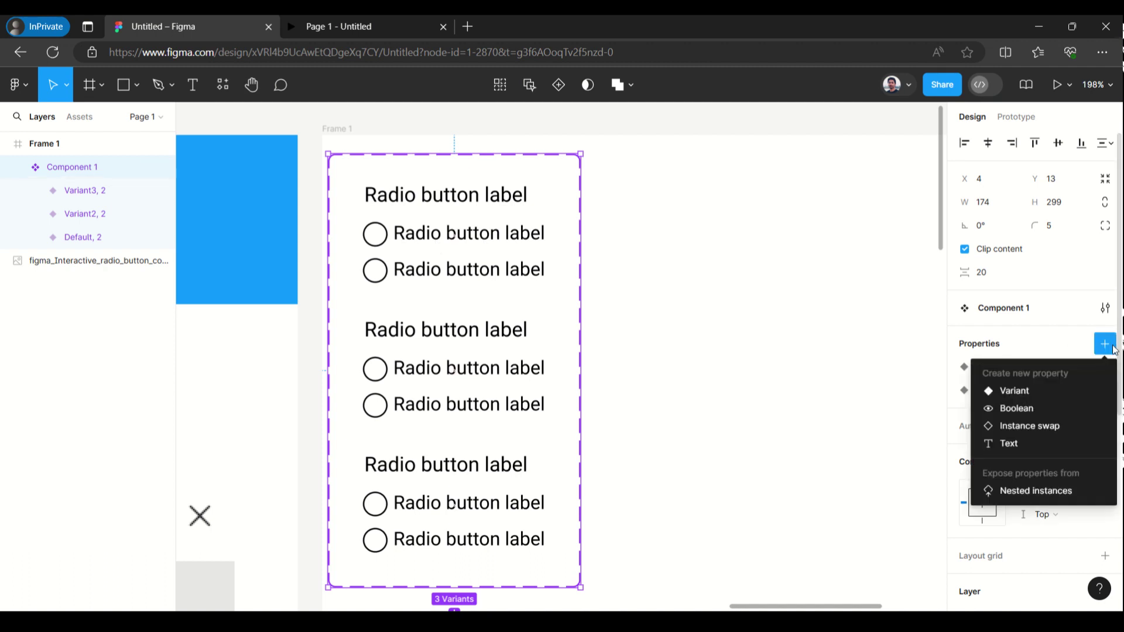
left_click(1035, 389)
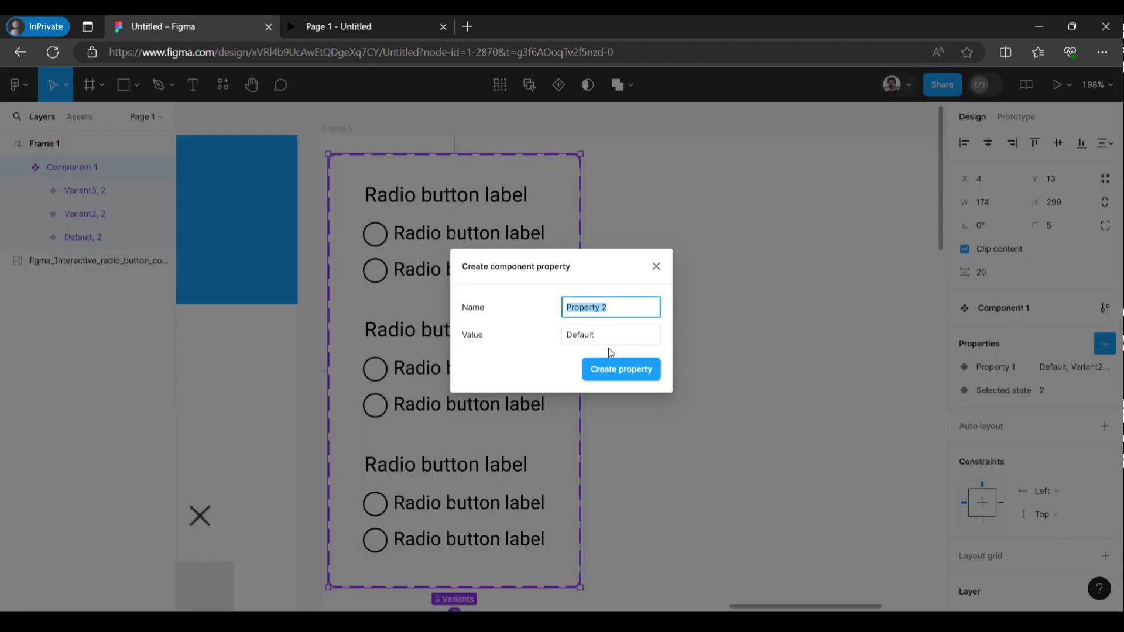
type("No of options")
left_click(609, 335)
type("2")
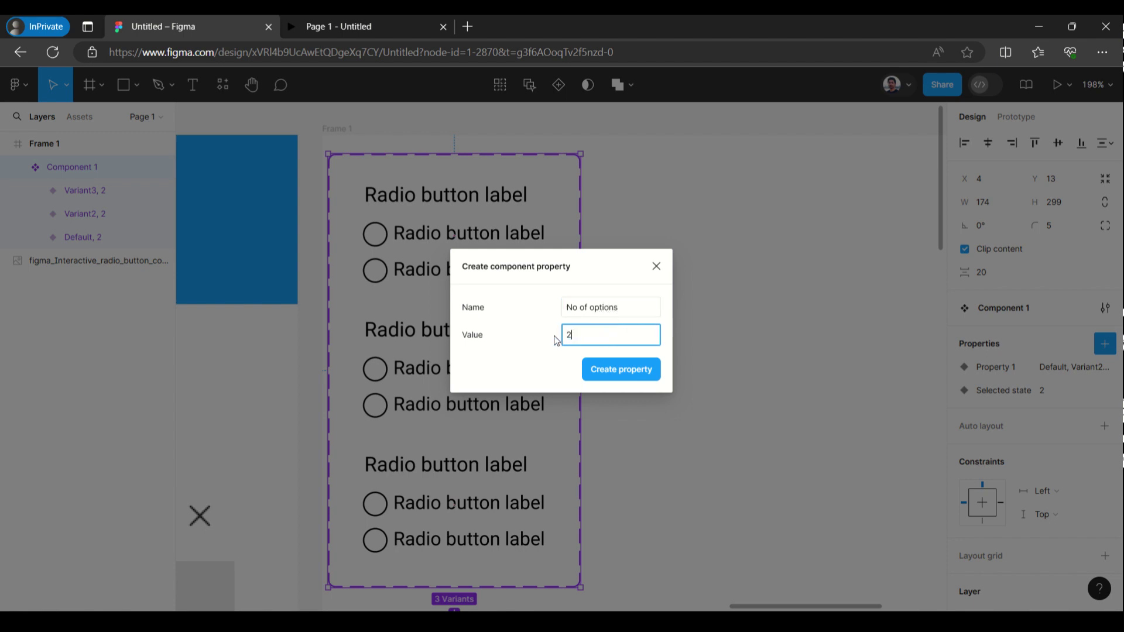
left_click(656, 368)
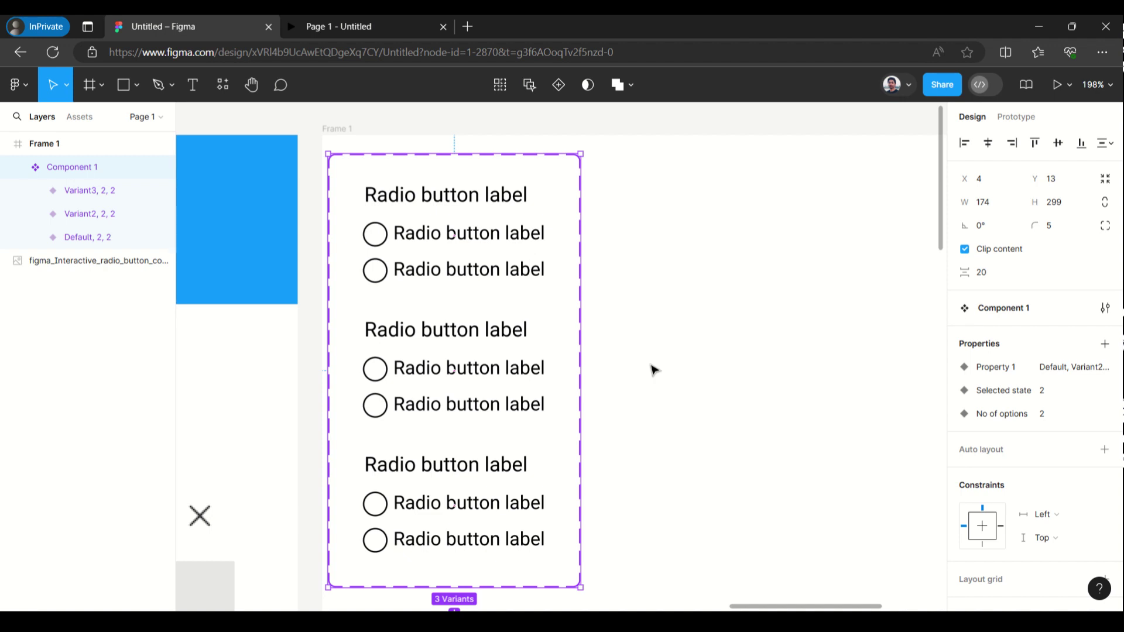
- Create a text property named "Radio Label" with the value "Radio Label Name" on the component set
left_click(1107, 344)
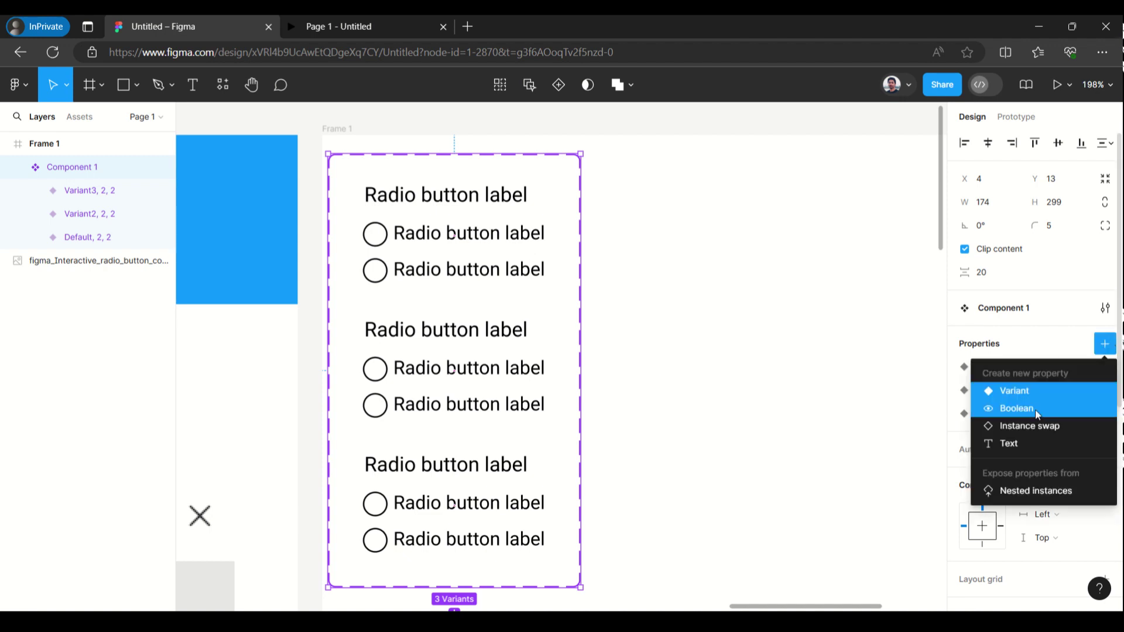
left_click(1033, 443)
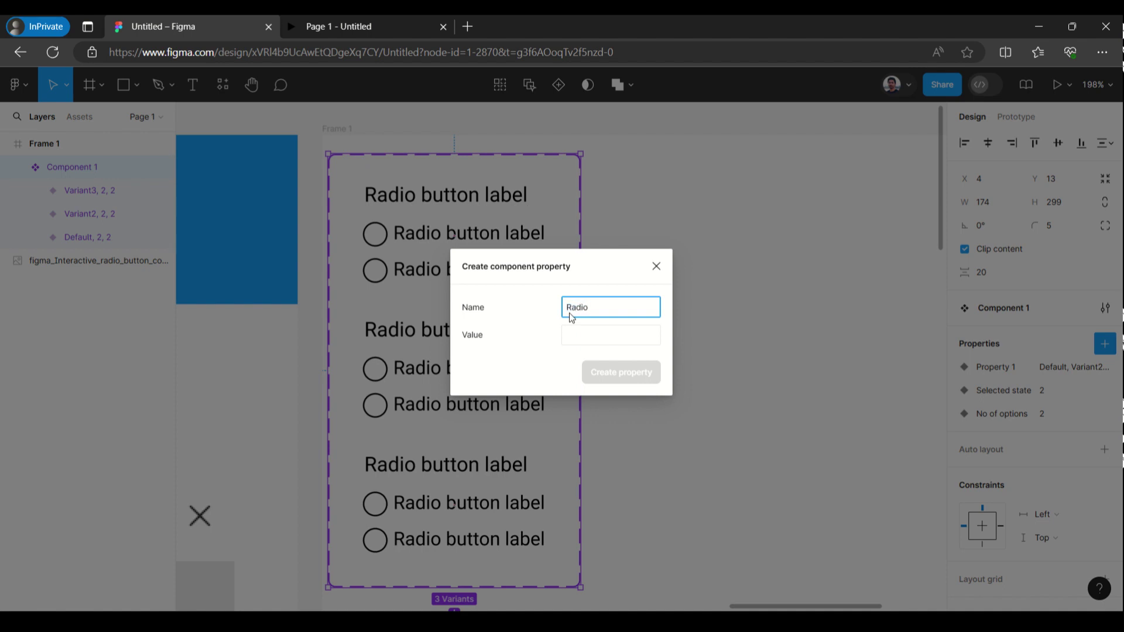
type("Radio Label")
left_click_drag(629, 313, 557, 315)
key("ctrl+c")
left_click(594, 335)
key("ctrl+v")
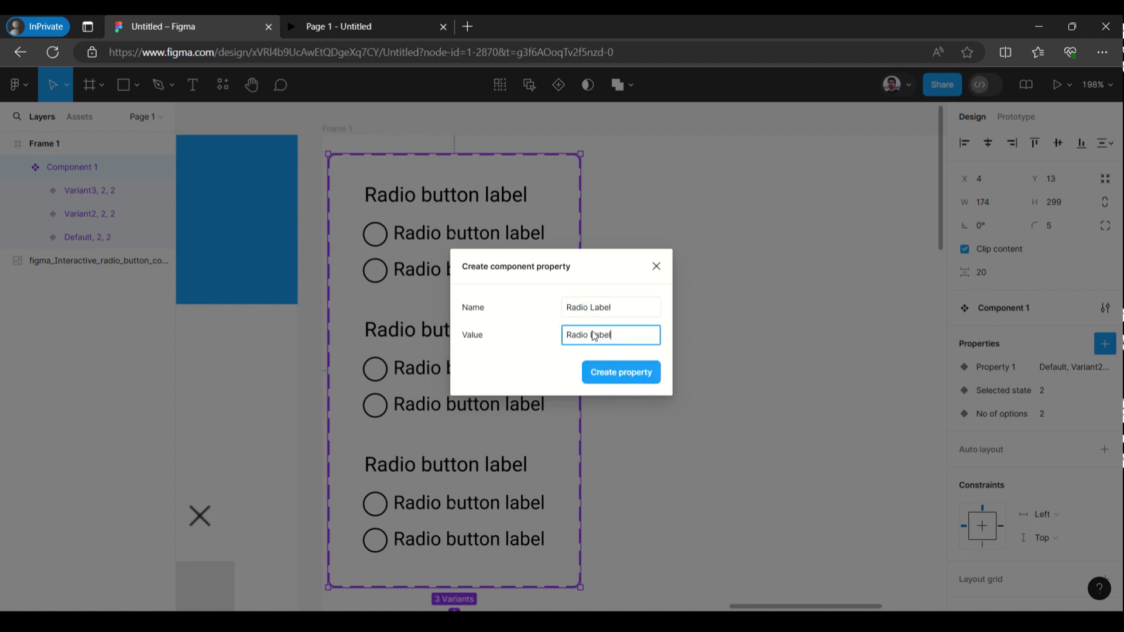
type("Name")
left_click(632, 365)
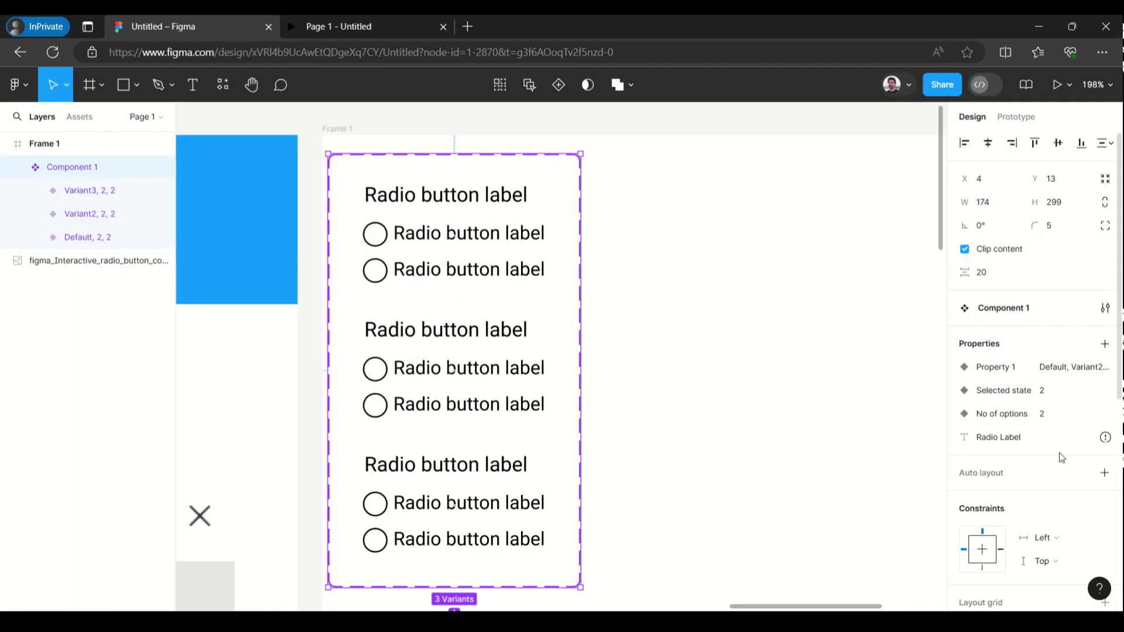
- Create a text property named "Option 1" with the value "Option 1 Value" on the component set
left_click(1103, 345)
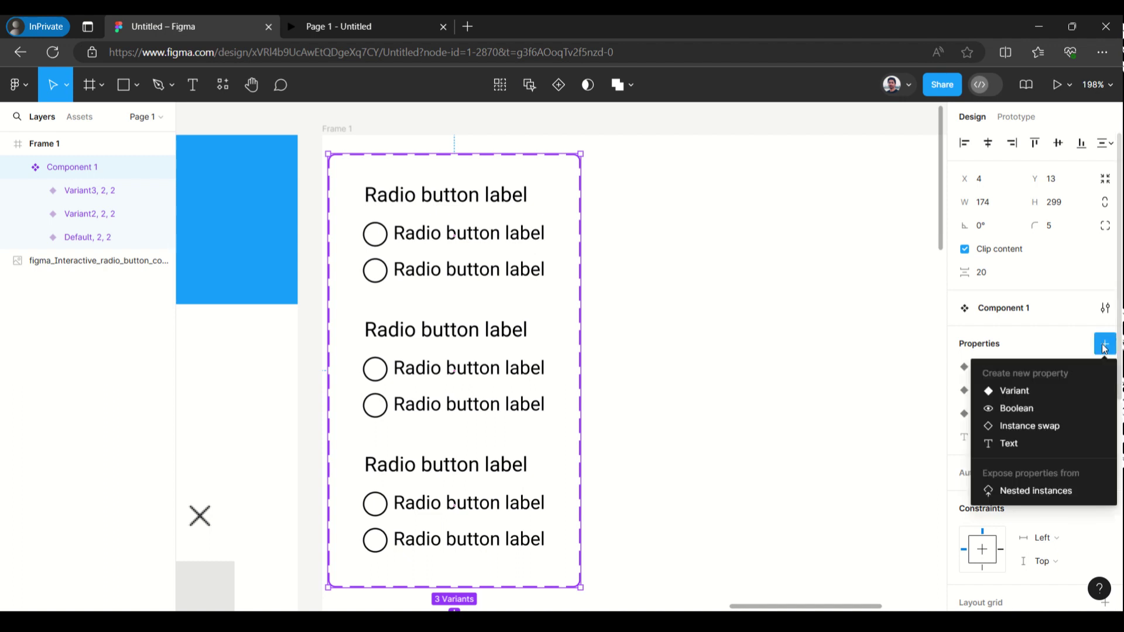
left_click(1003, 443)
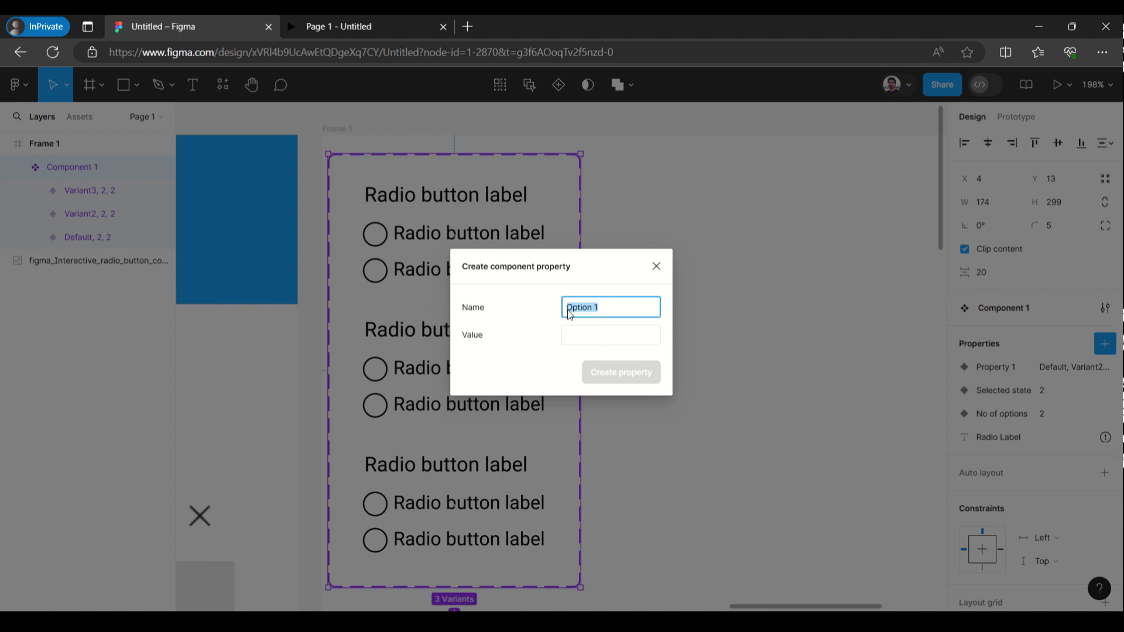
left_click(585, 331)
type("Option 1 Value")
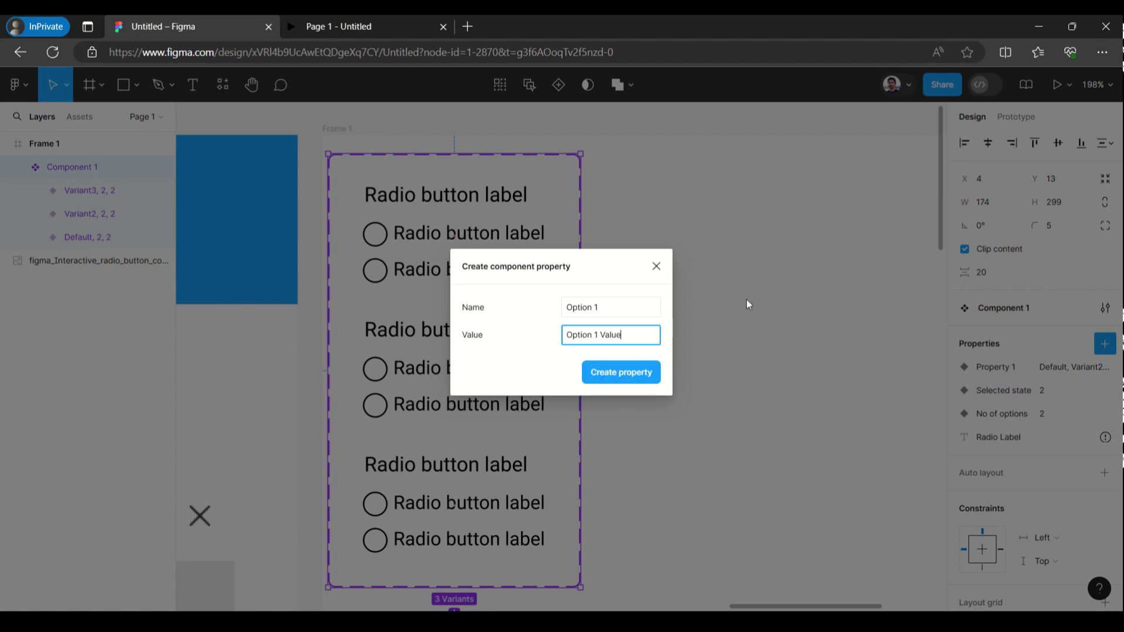
left_click(642, 377)
- Create a text property named "Option 2" with the value "Option 2 Value" on the component set
scroll(1051, 385, "down", 2)
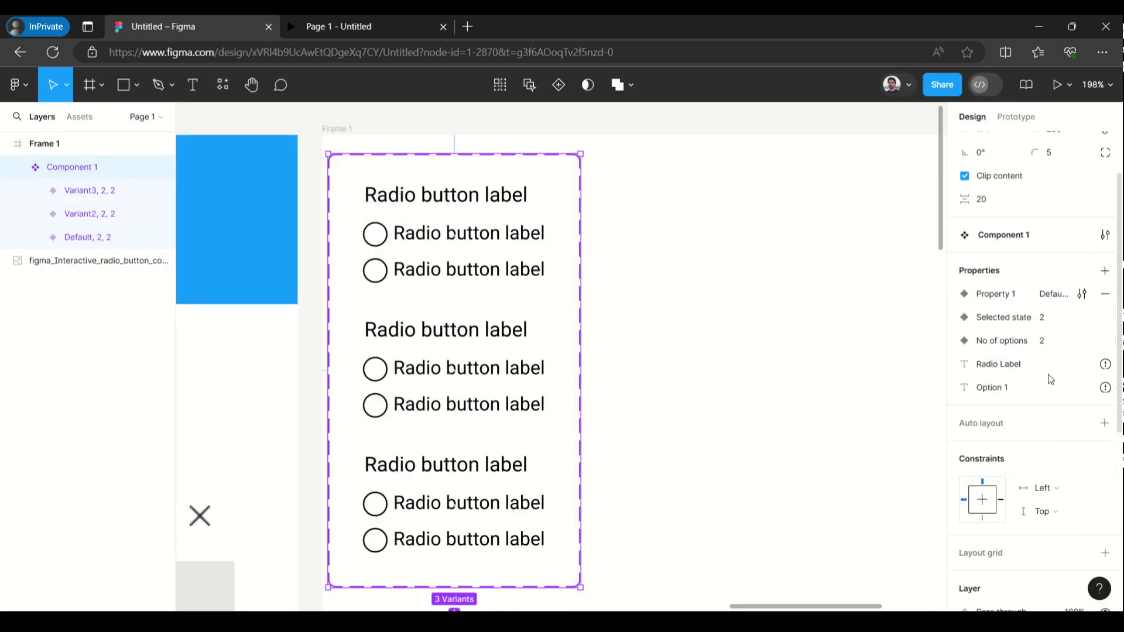
left_click(1105, 270)
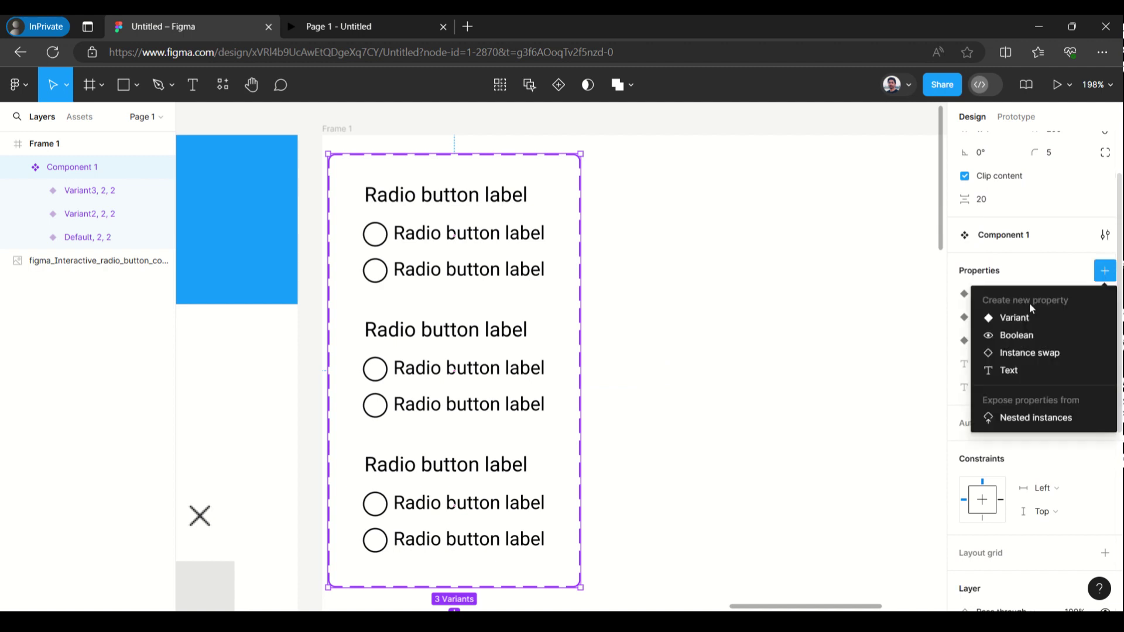
left_click(1019, 369)
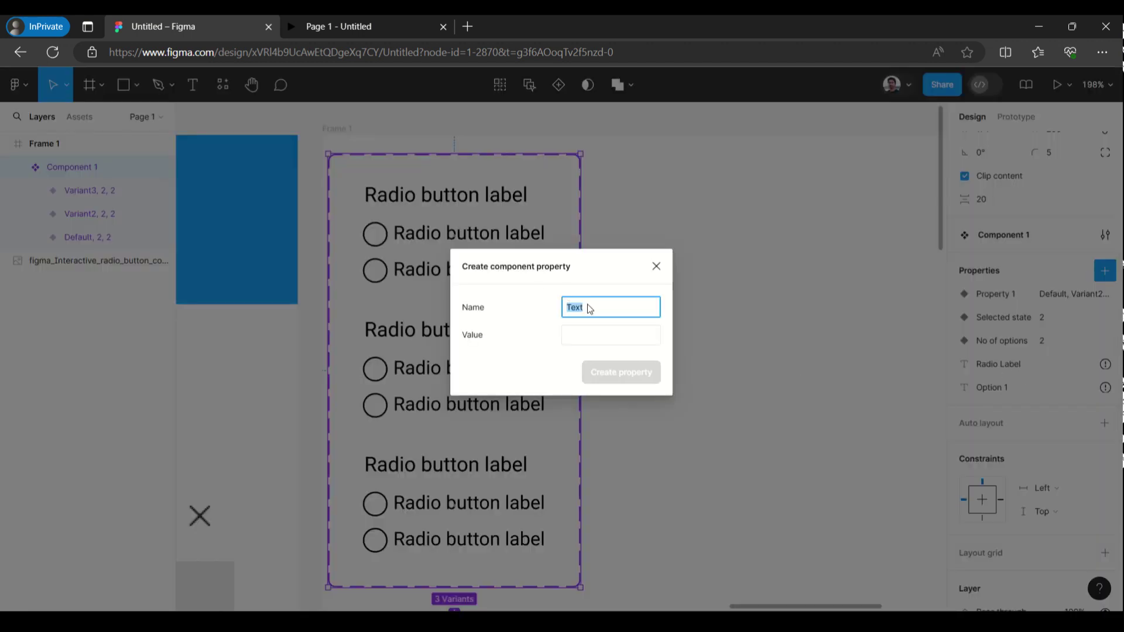
type("Option 2")
left_click(612, 339)
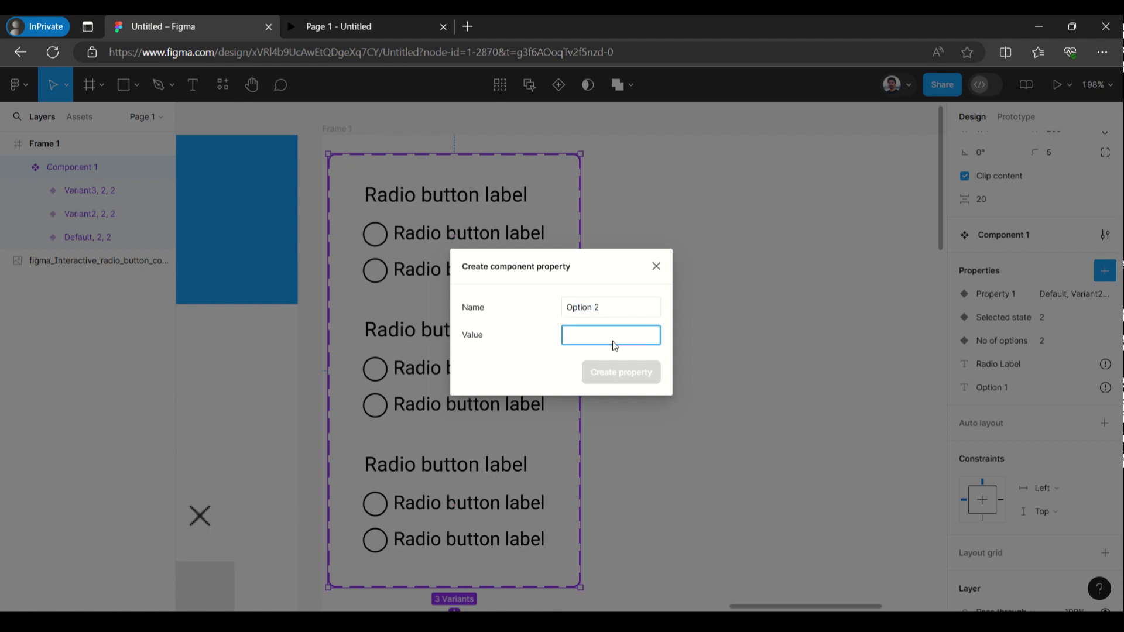
type("Option 2")
type("Value")
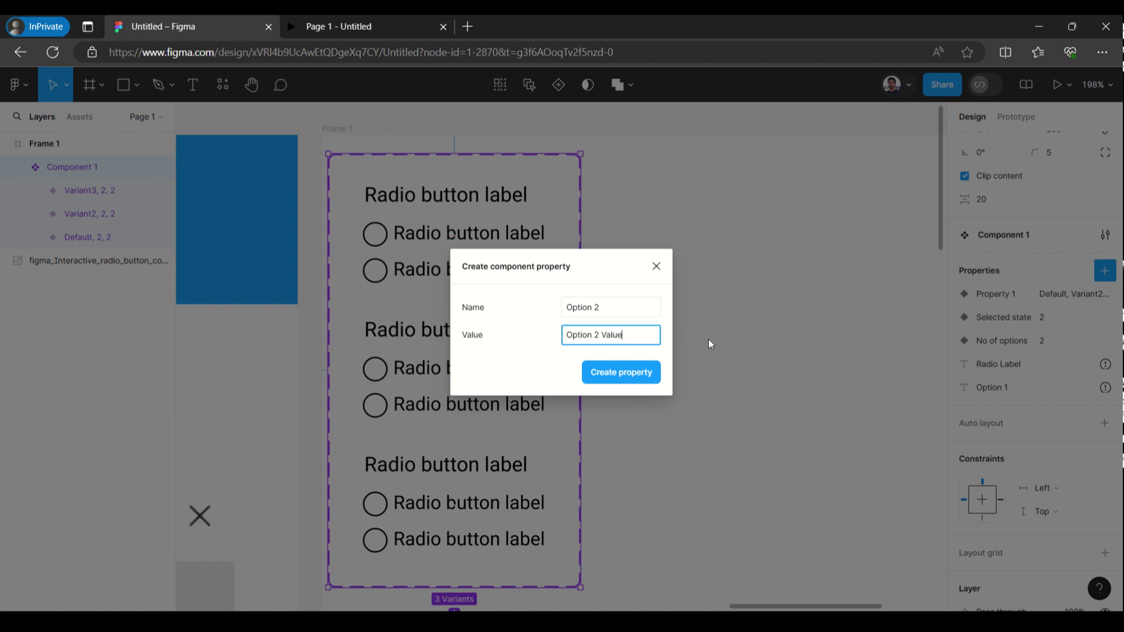
left_click(615, 368)
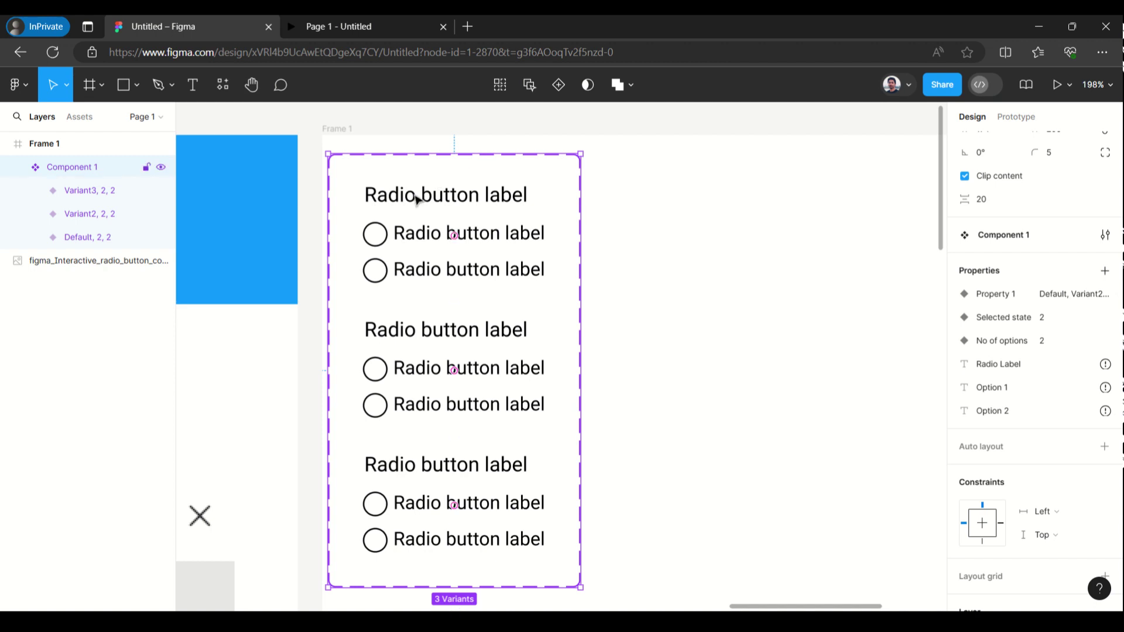
- Link the heading text of the Default variant to the Radio Label text property
left_click(436, 199)
left_click(440, 200)
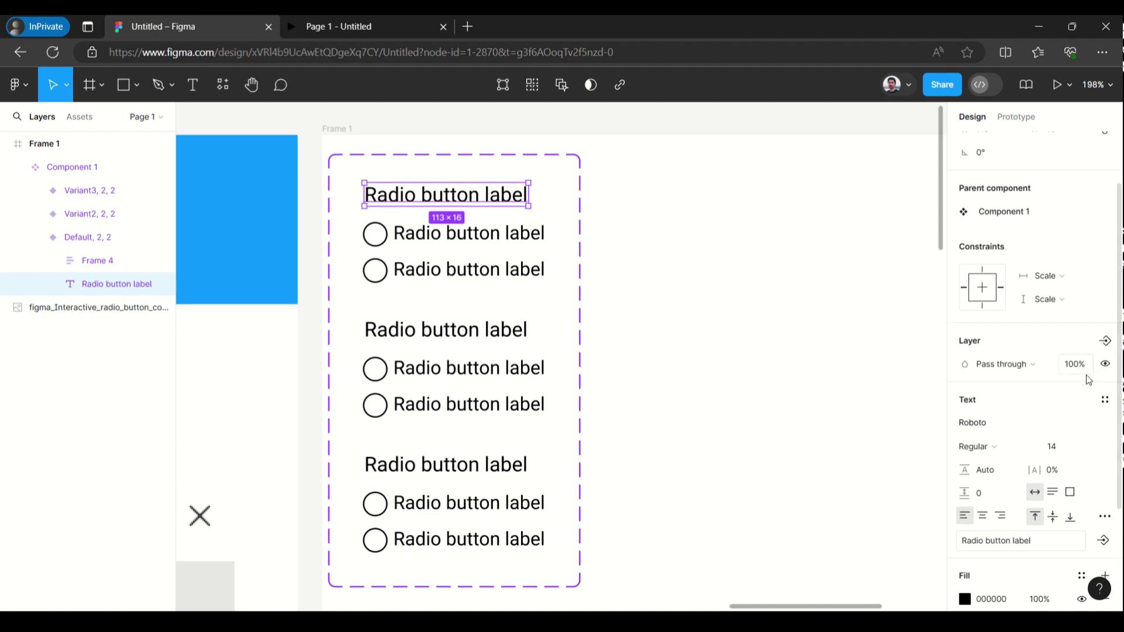
scroll(1052, 424, "down", 3)
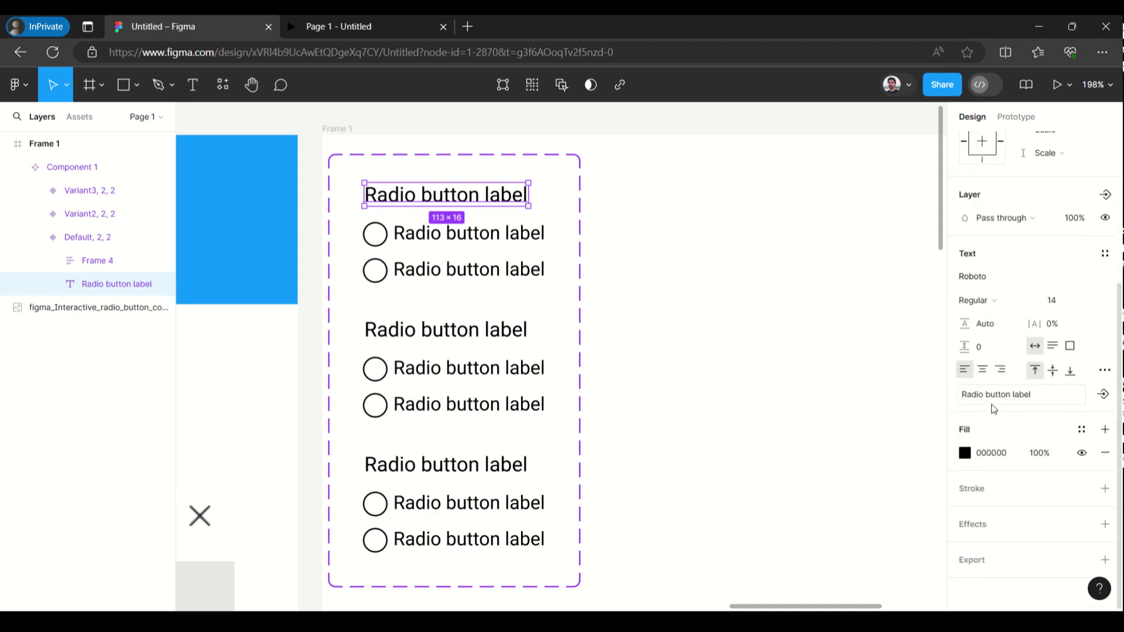
left_click(1104, 395)
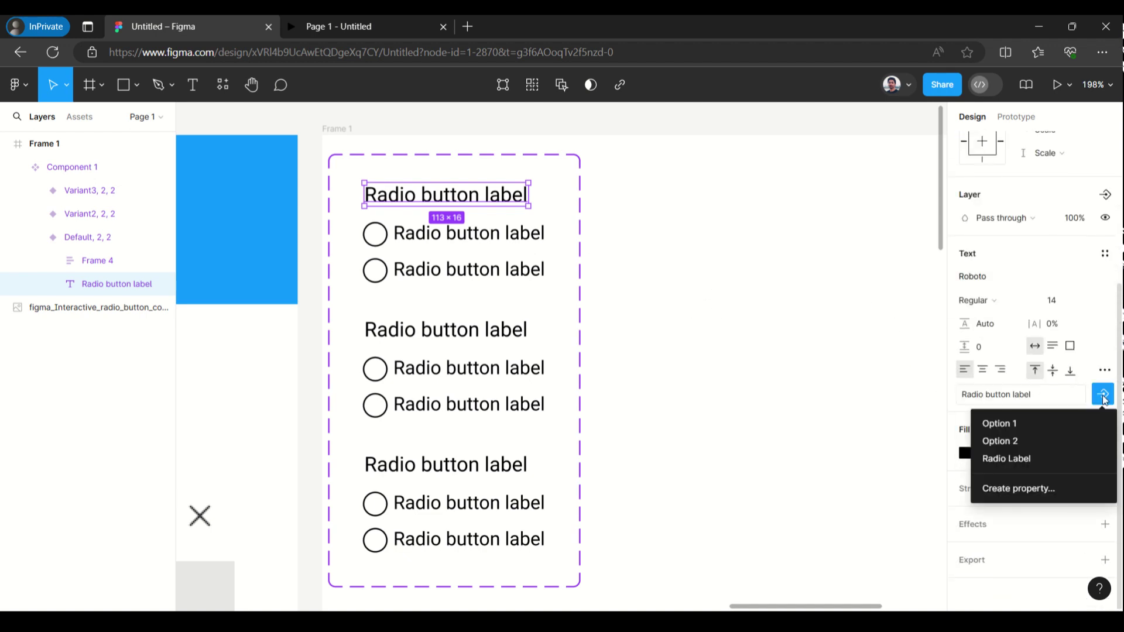
left_click(1027, 459)
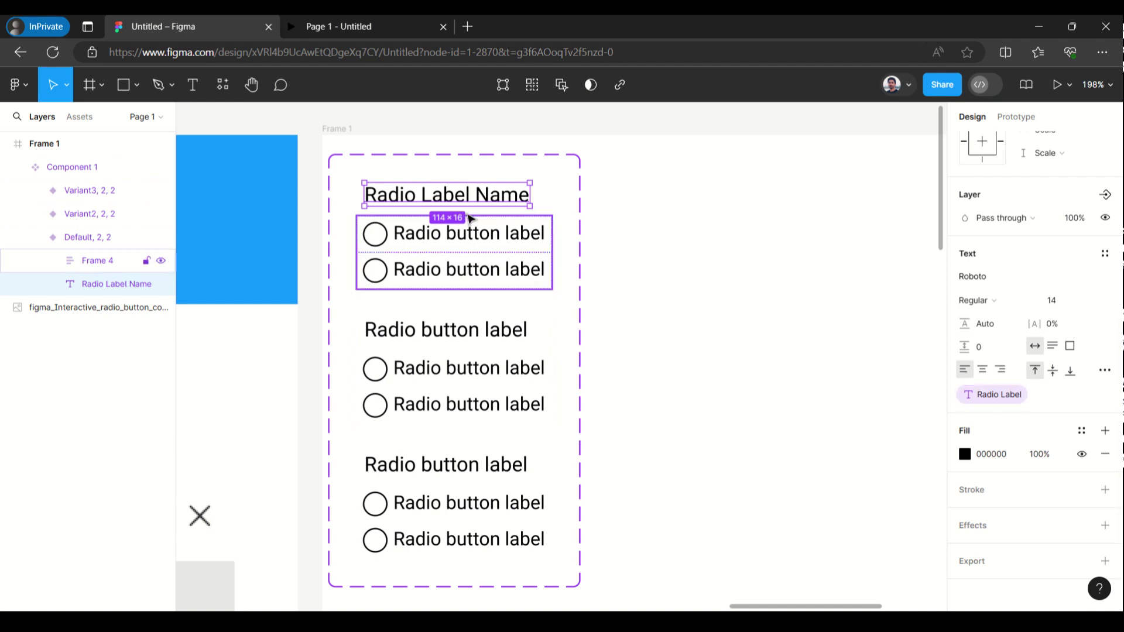
- Link the first radio option's text in the Default variant to the Option 1 text property
left_click(476, 238)
left_click(479, 240)
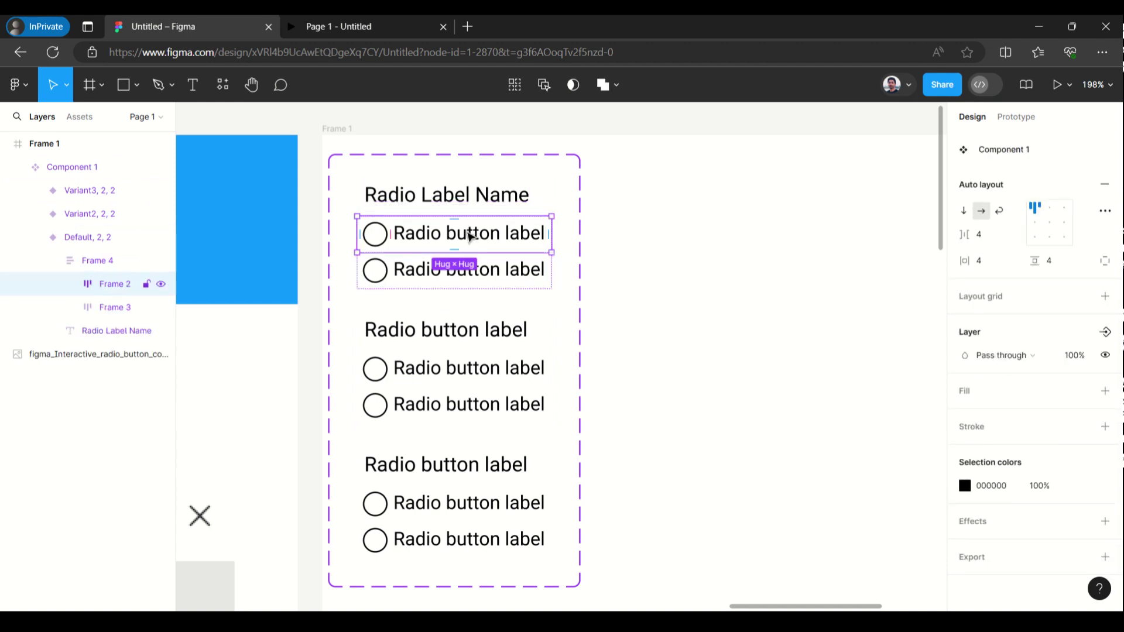
double_click(470, 237)
left_click(1102, 392)
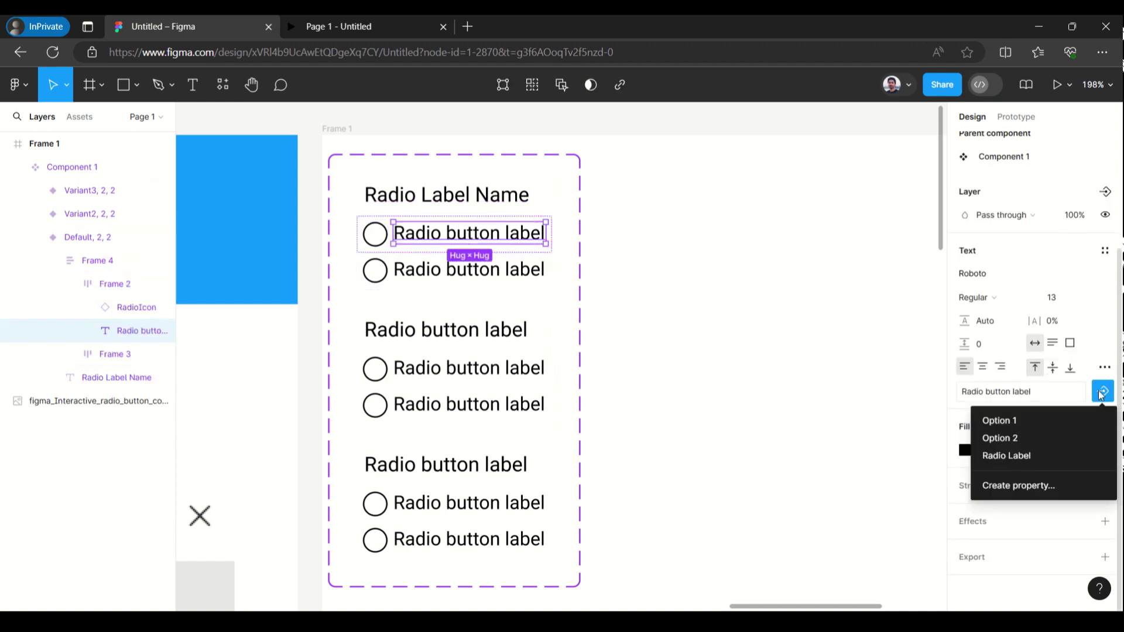
left_click(1047, 419)
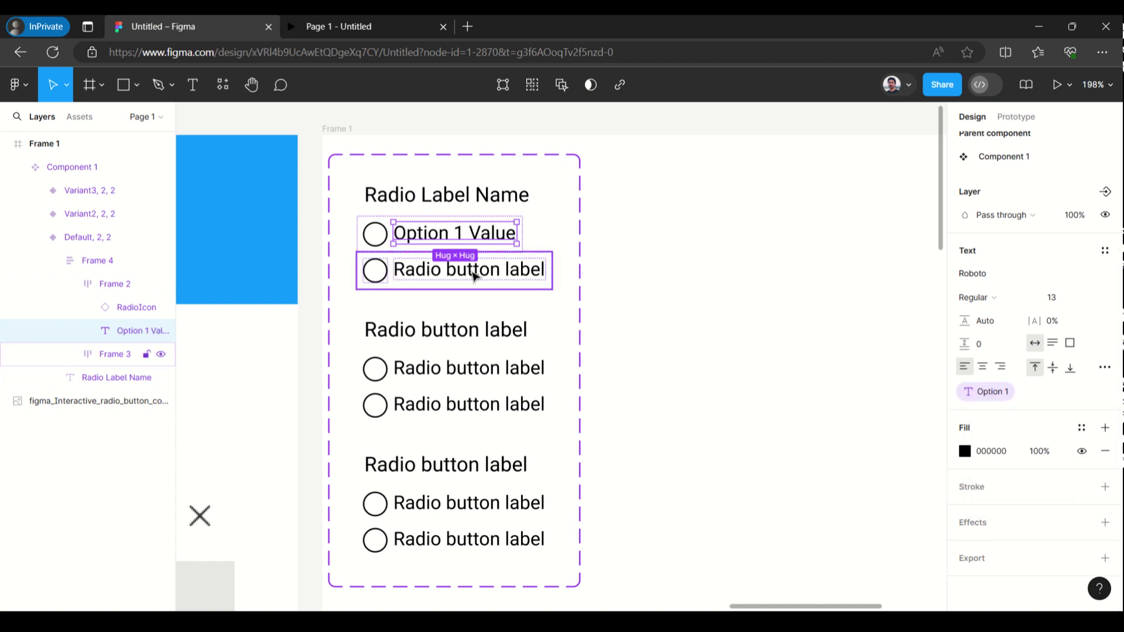
- Link the second radio option's text in the Default variant to the Option 2 text property
double_click(475, 276)
left_click(1095, 394)
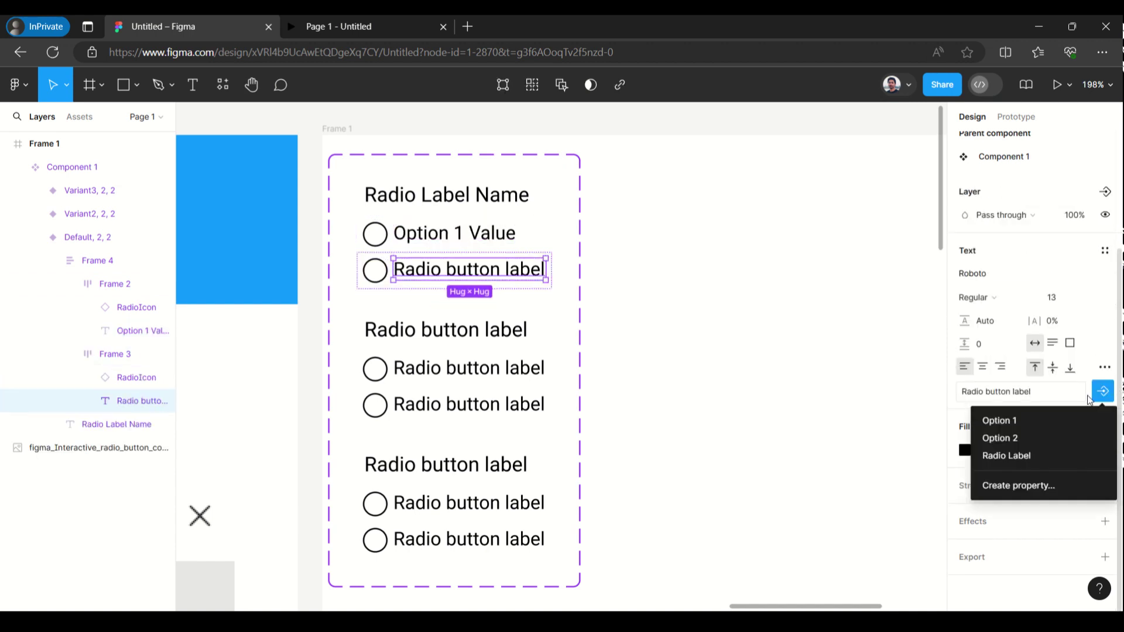
left_click(1054, 439)
left_click(609, 230)
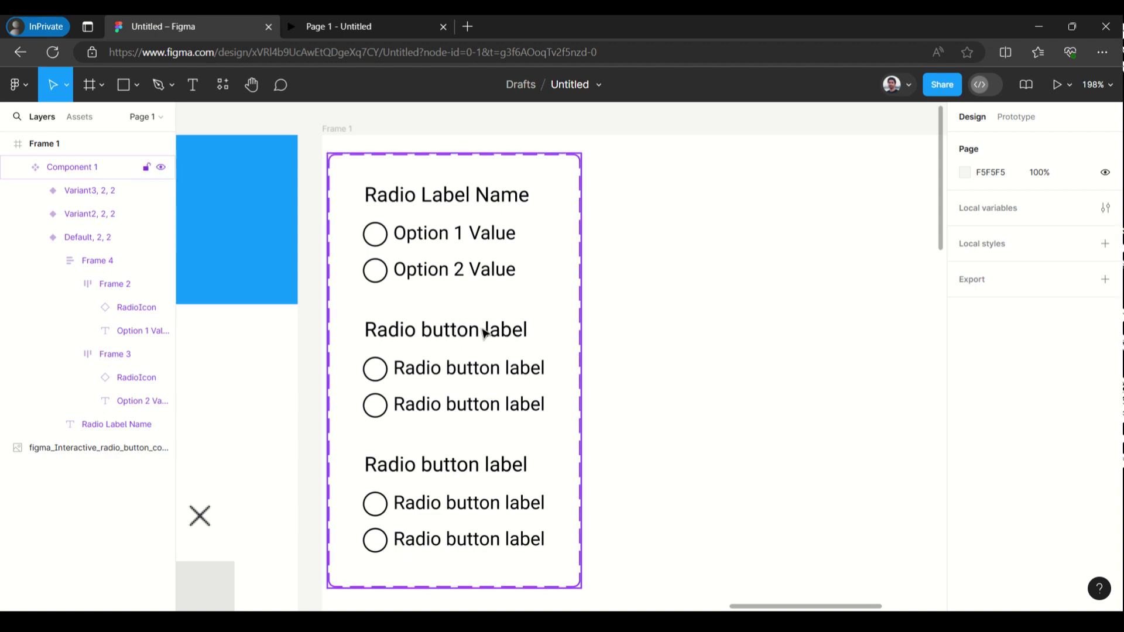
- Delete Variant2 and Variant3 from the component set, keeping only the Default variant
scroll(573, 324, "down", 1)
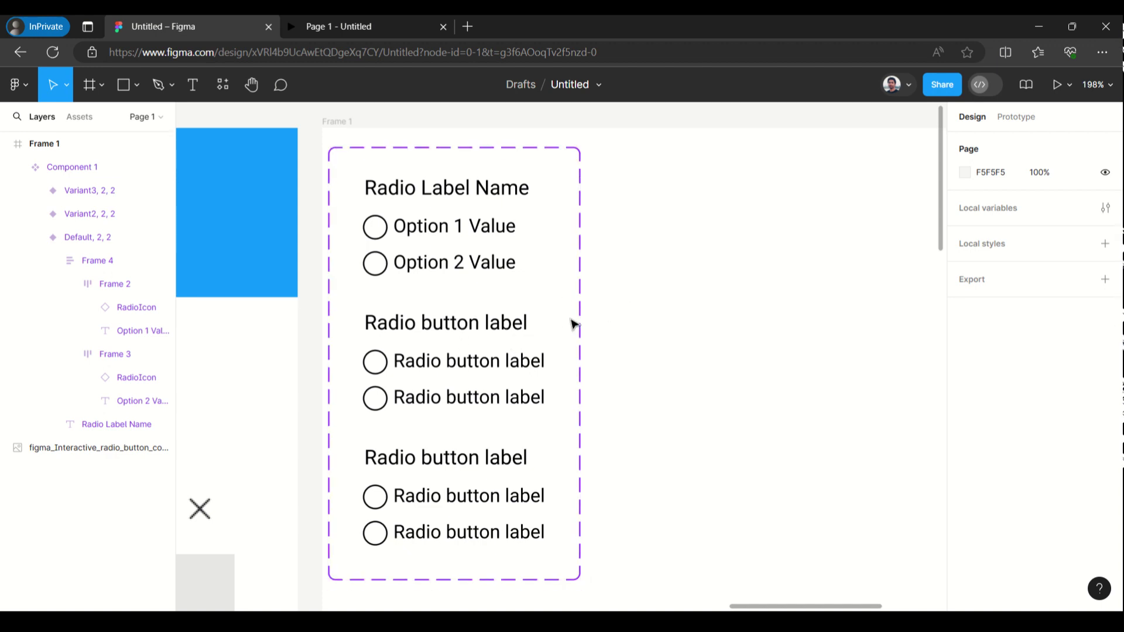
scroll(573, 324, "down", 2)
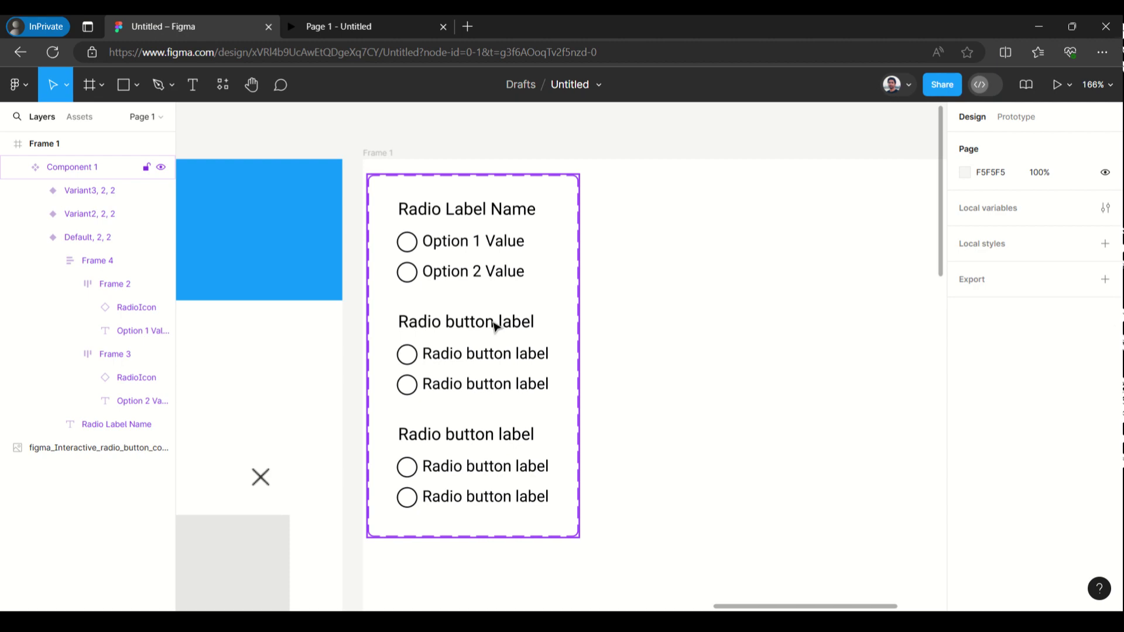
scroll(495, 326, "up", 5)
left_click(603, 321)
scroll(604, 410, "up", 3)
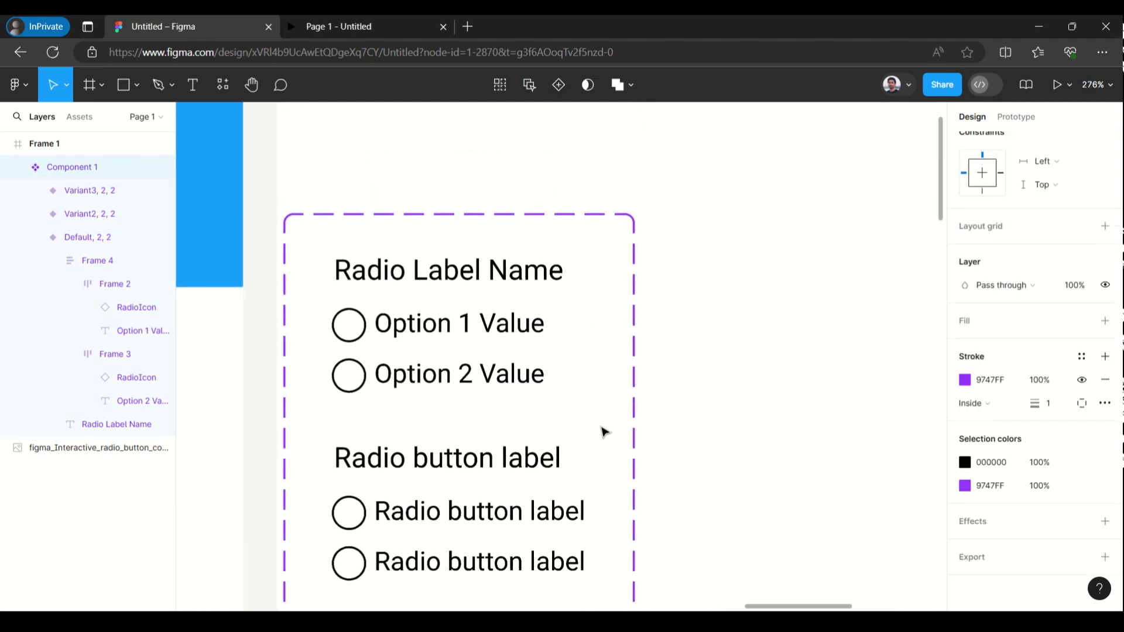
scroll(603, 432, "down", 2)
scroll(457, 199, "up", 3, "ctrl")
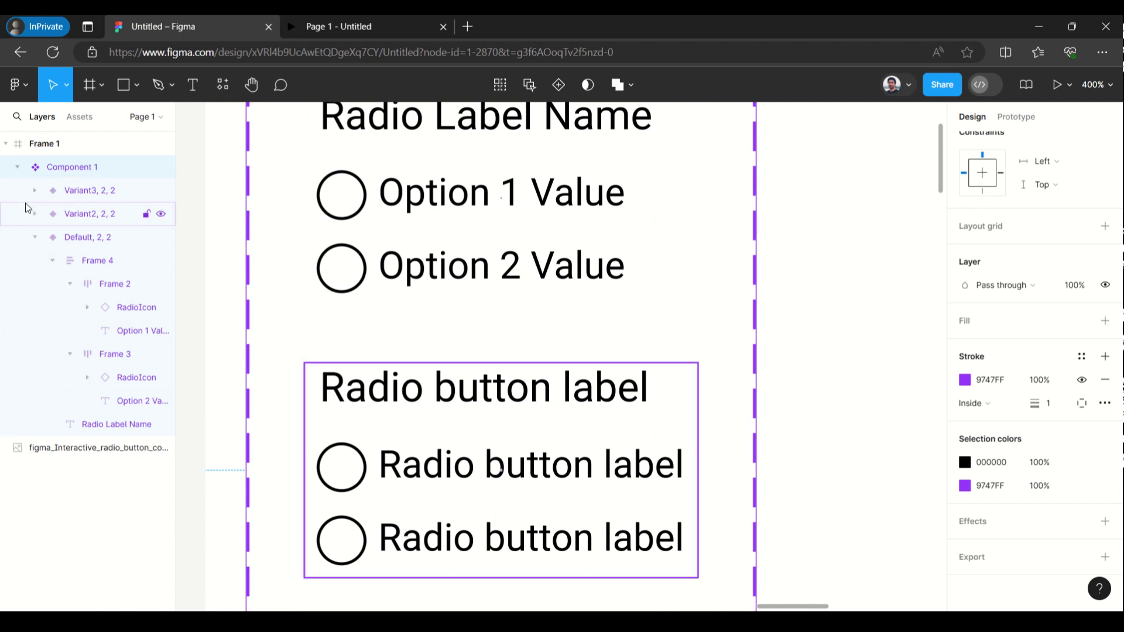
left_click(35, 237)
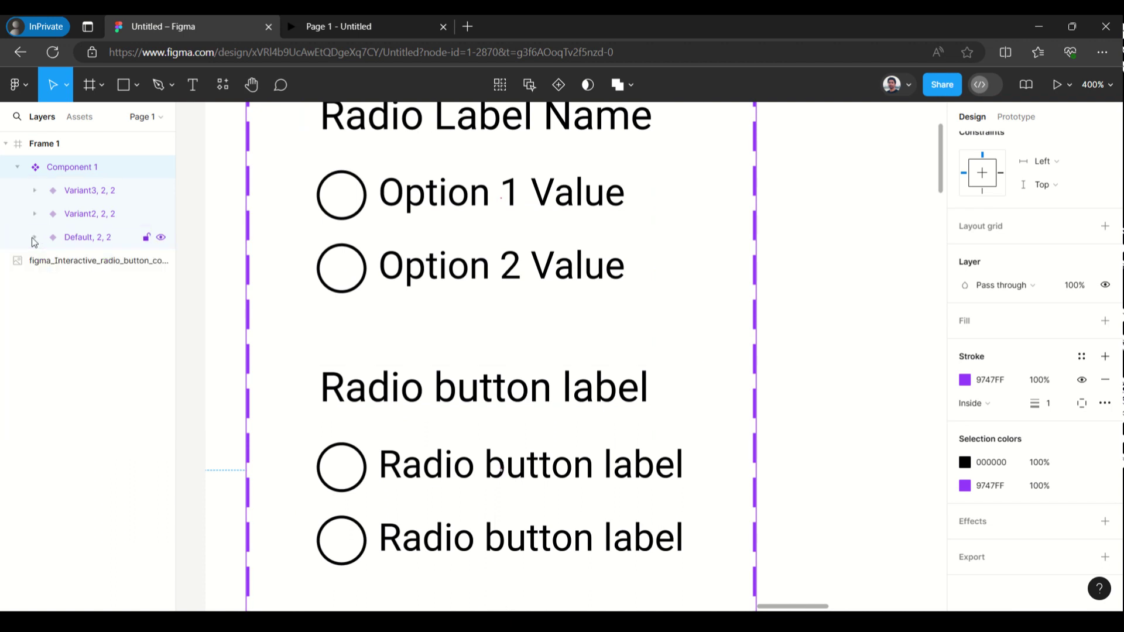
left_click(69, 215)
left_click(75, 193, "shift")
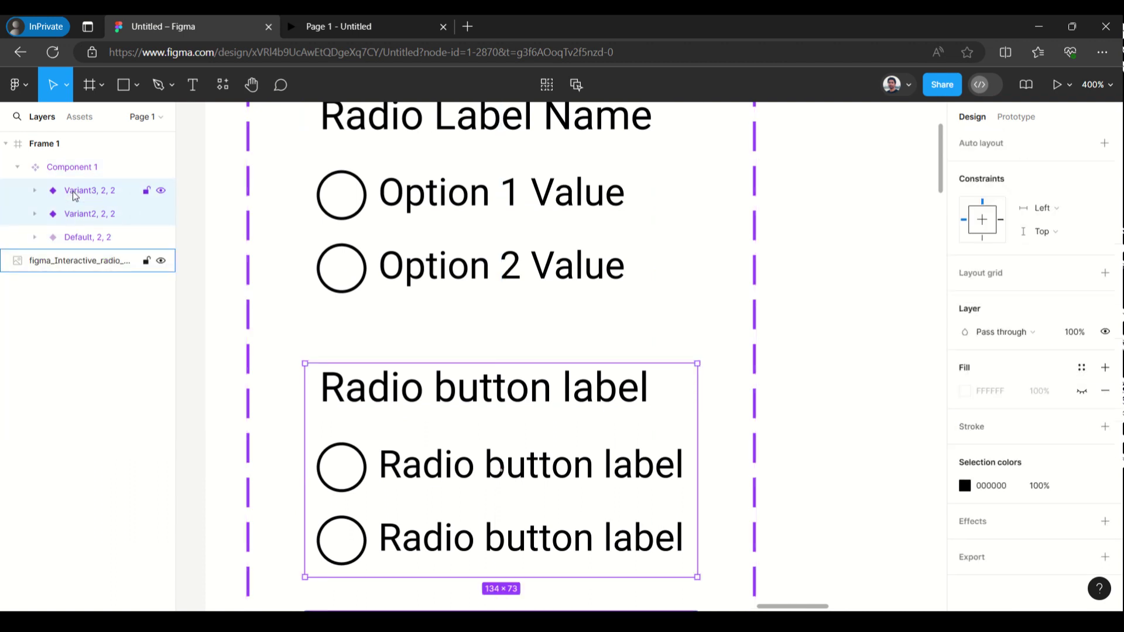
key("Delete")
- Add a new variant to the component set based on the Default variant with its linked texts
scroll(416, 234, "down", 5)
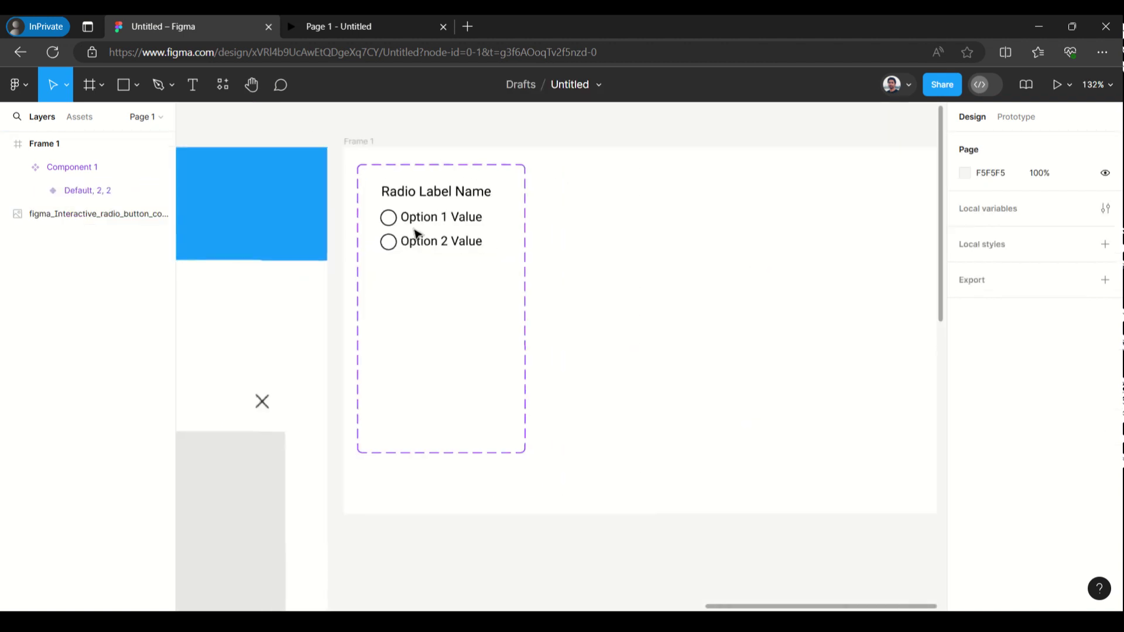
left_click(429, 227)
left_click(427, 229)
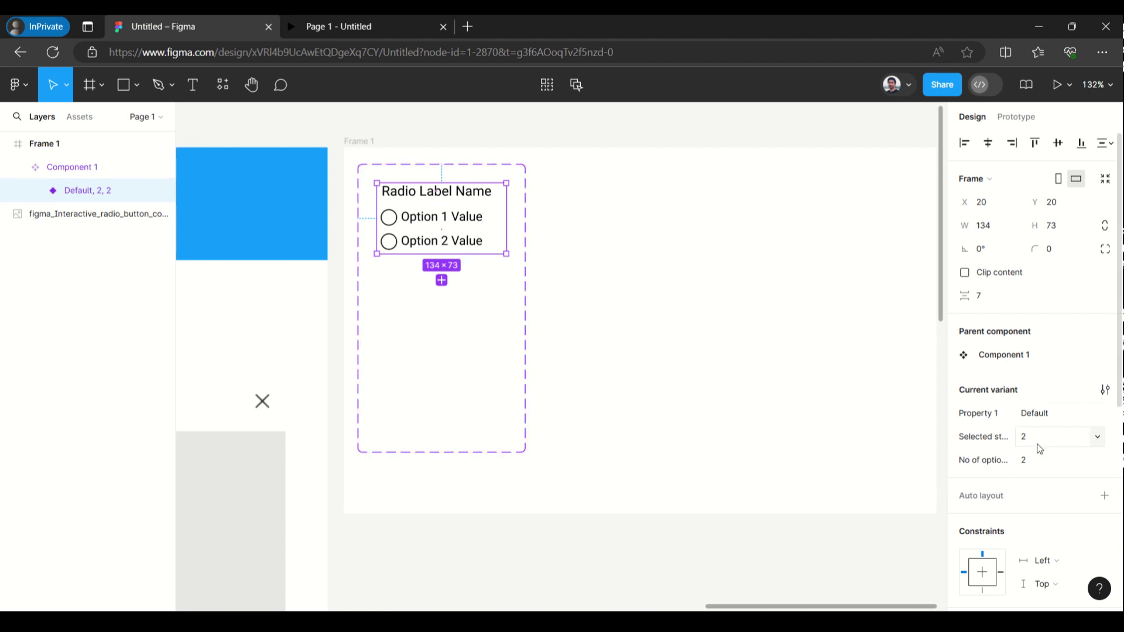
left_click(443, 282)
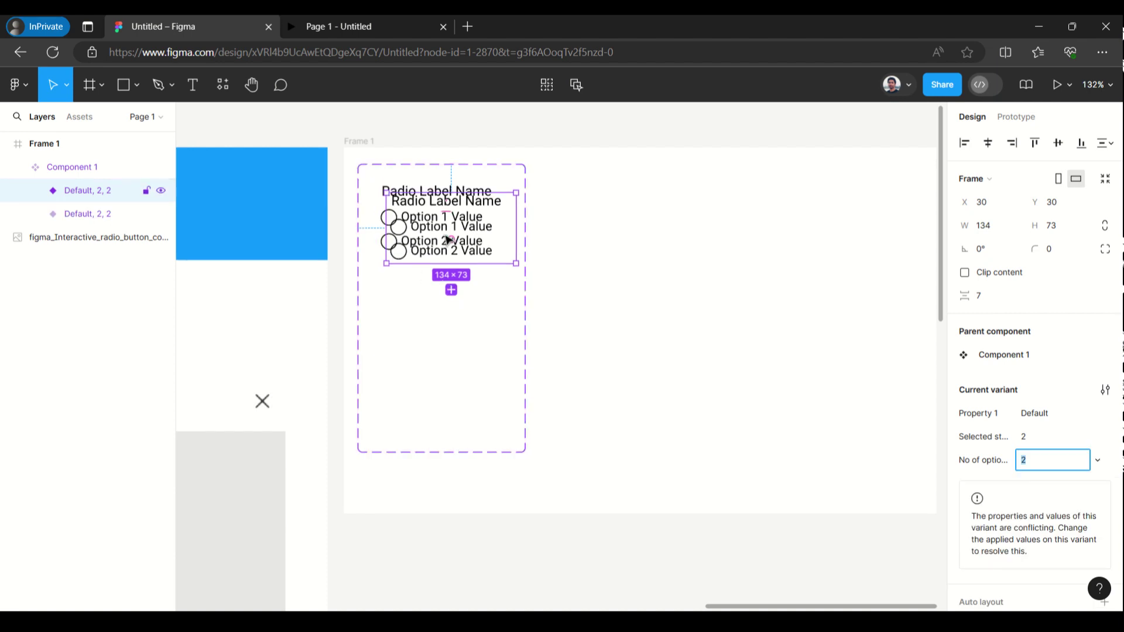
- Place the new variant below the Default variant and set its Property 1 value to opt1-sel
left_click_drag(449, 230, 441, 301)
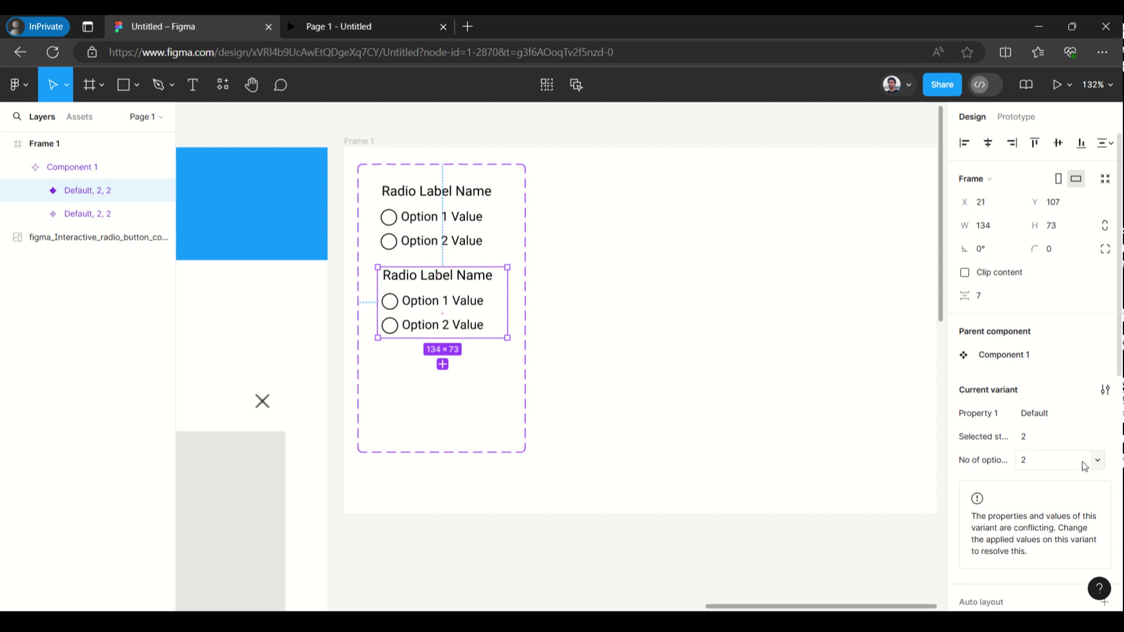
left_click(1054, 417)
type("op")
type("t1-sel")
left_click(638, 386)
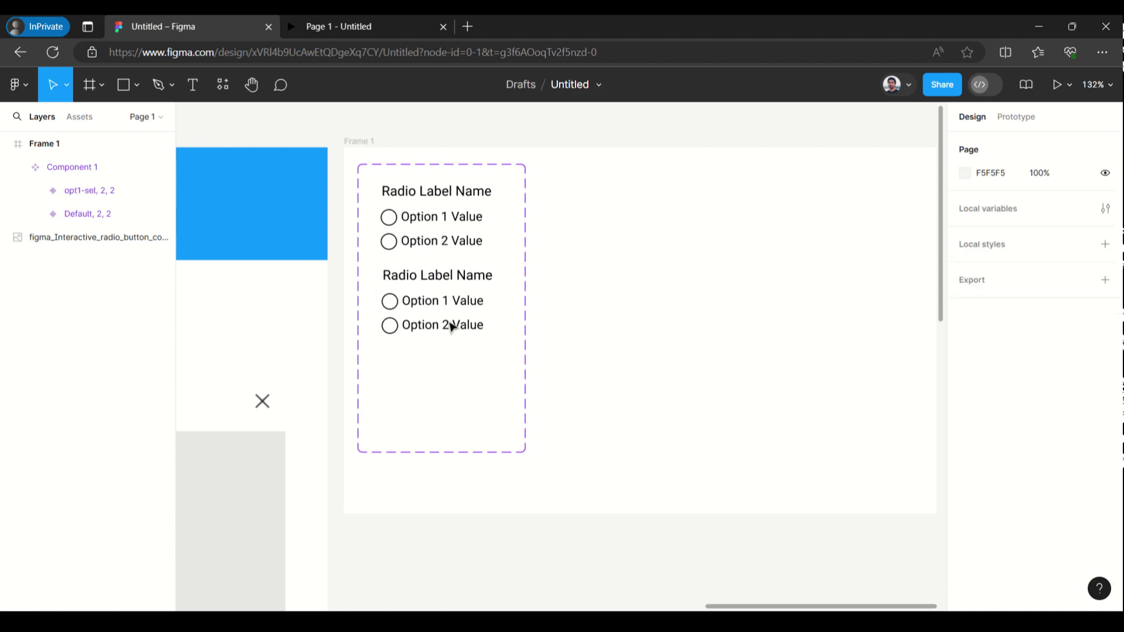
- Add a third variant based on the opt1-sel variant and set its Property 1 value to opt2-sel
left_click(441, 286)
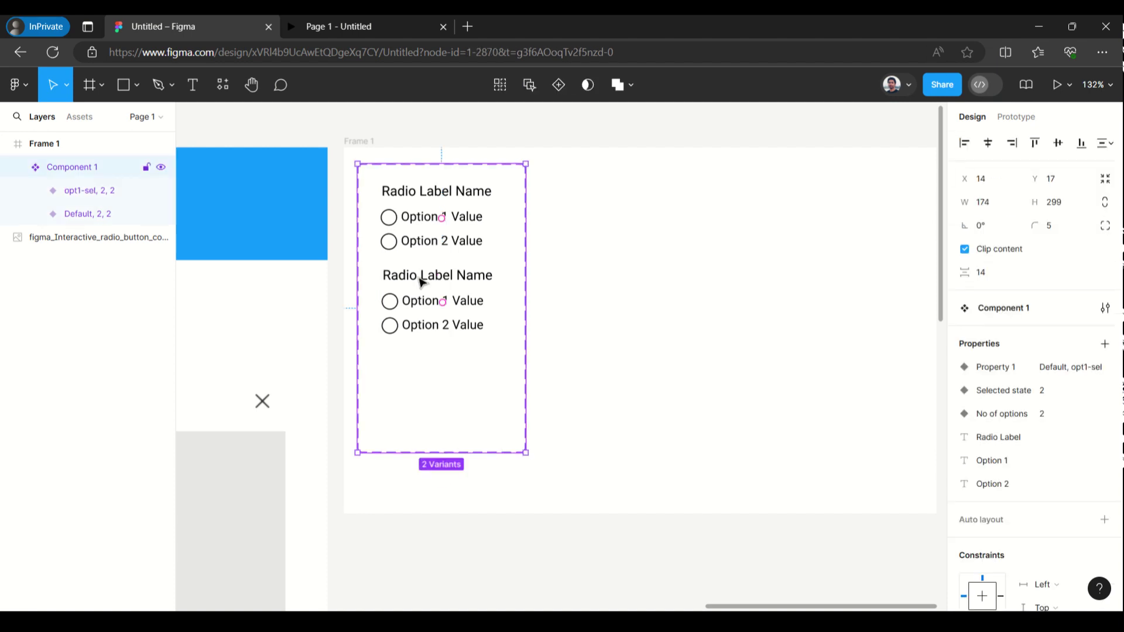
left_click(421, 282)
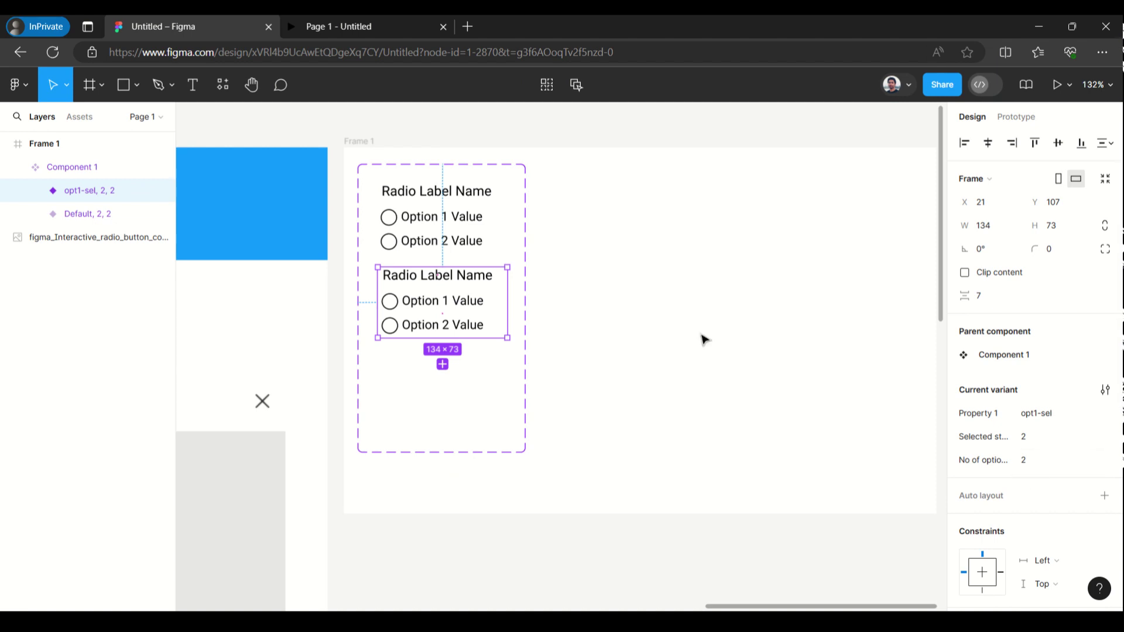
left_click(443, 364)
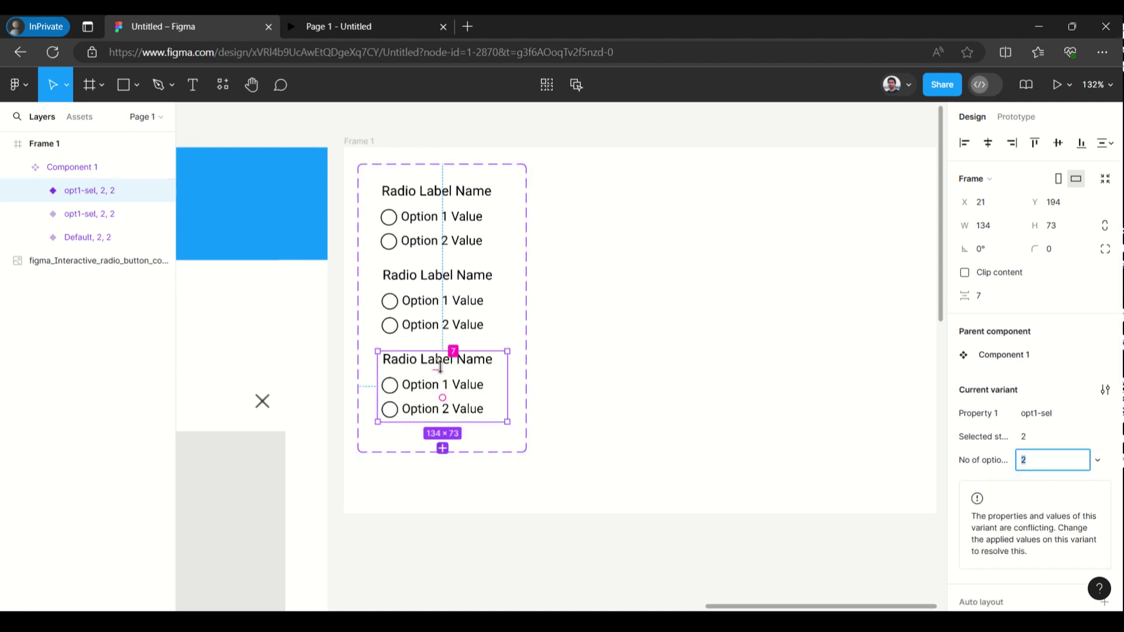
left_click(1057, 417)
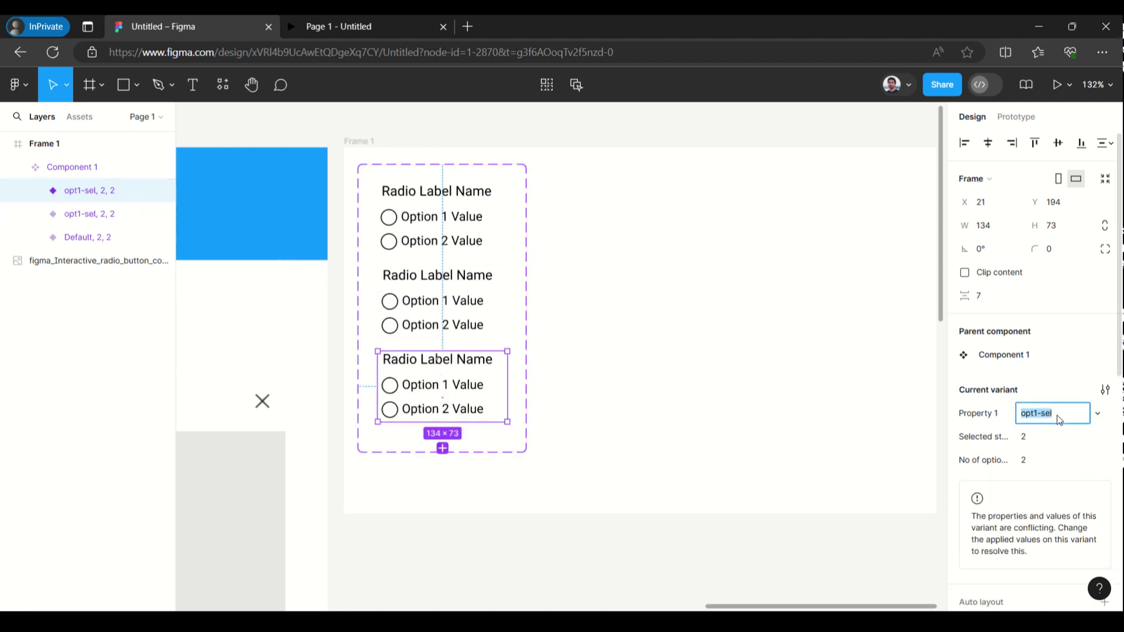
left_click(1038, 414)
left_click(409, 369)
left_click(421, 363)
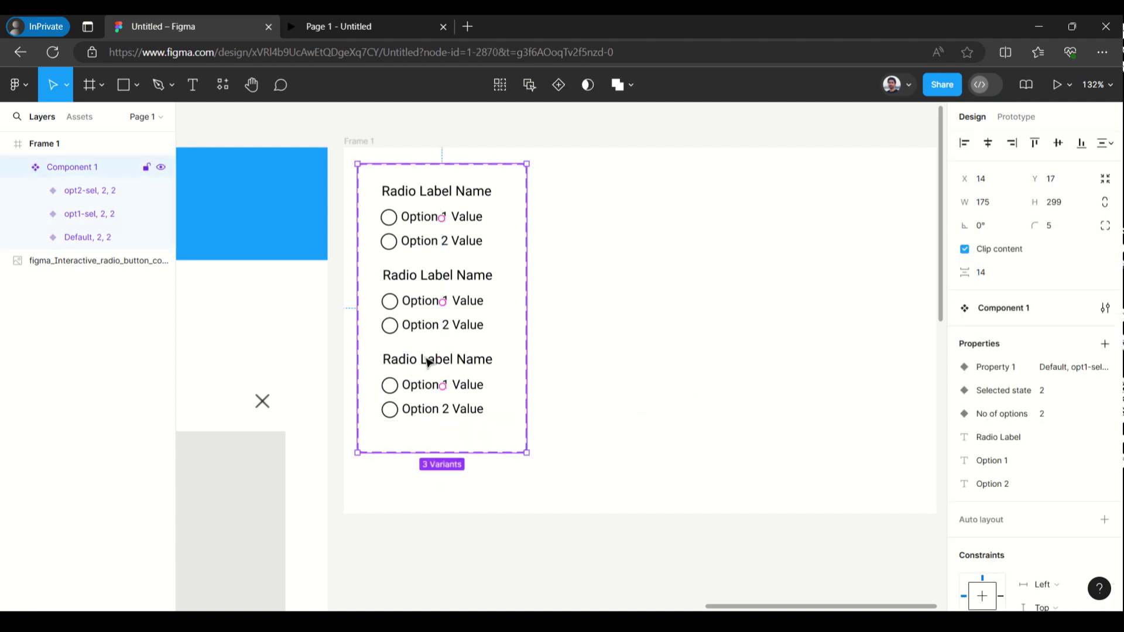
left_click(429, 363)
left_click(688, 349)
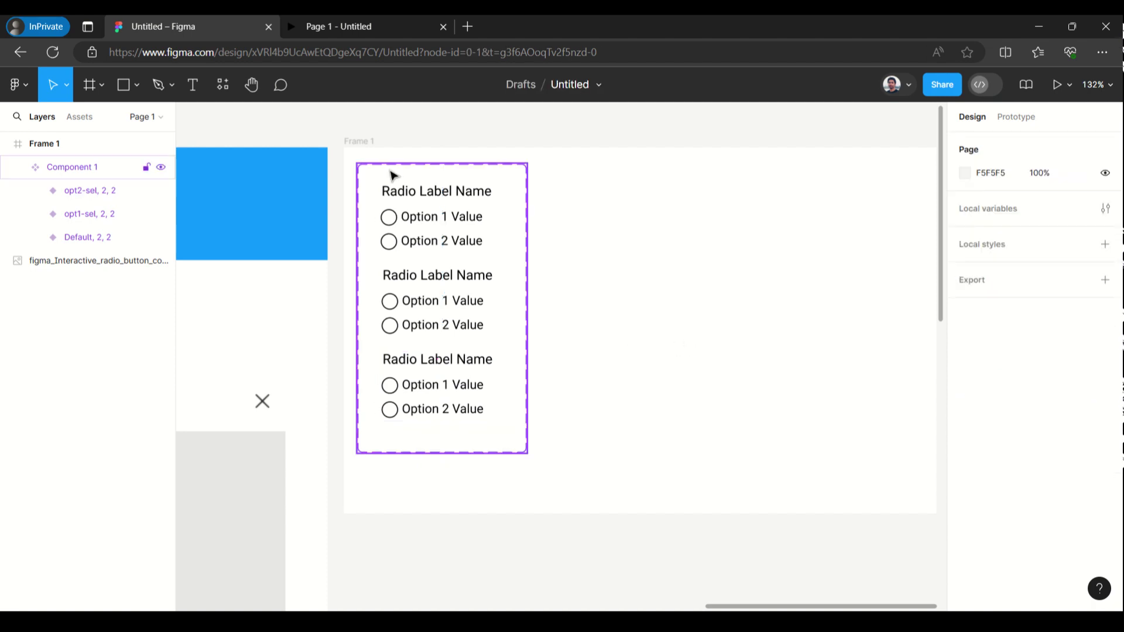
- Set the Selected state property of the Default variant to 0
left_click(412, 201)
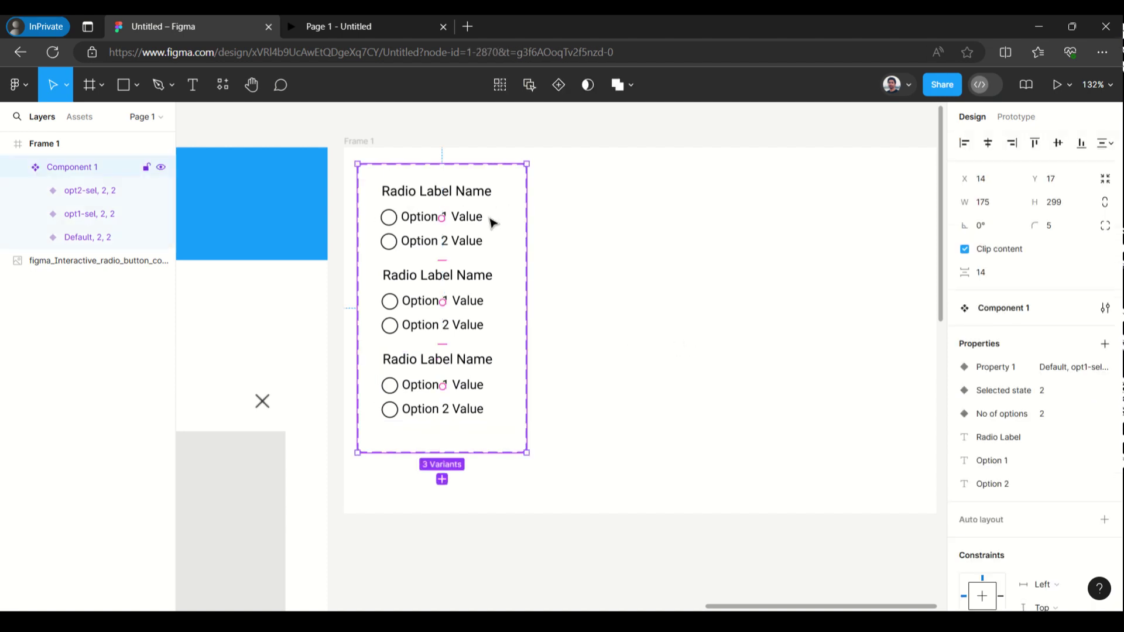
left_click(457, 194)
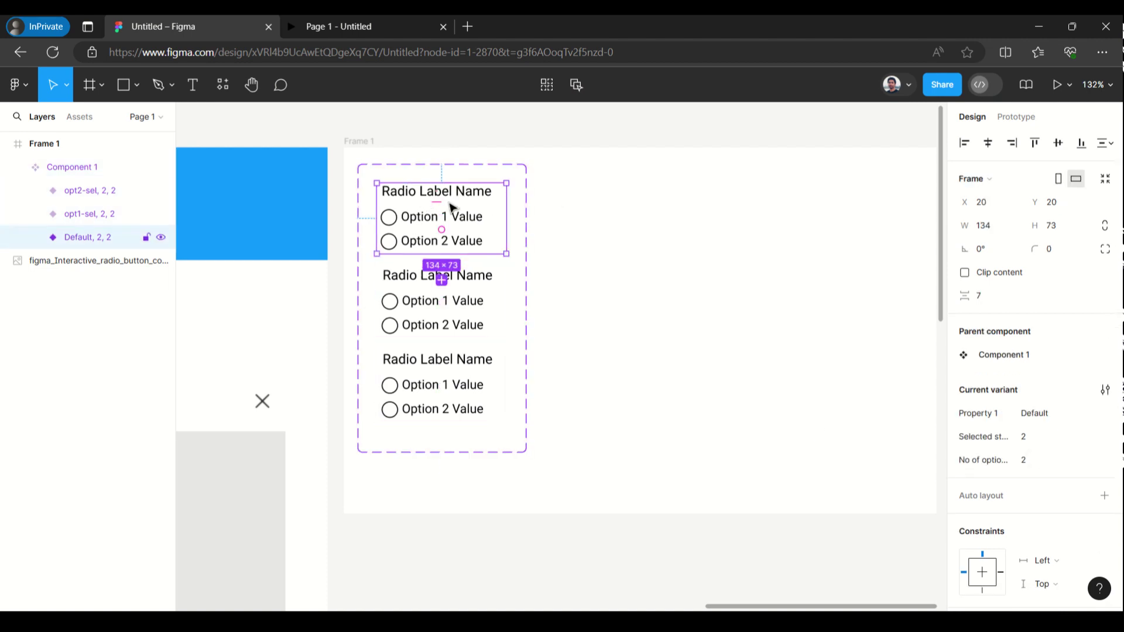
left_click(1043, 440)
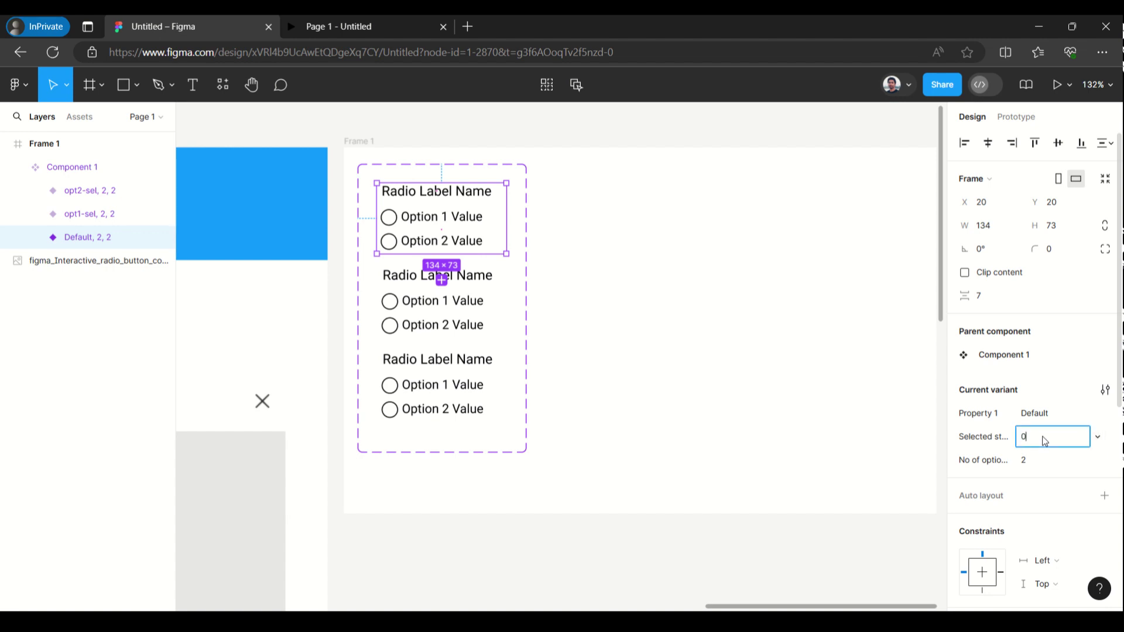
type("0")
left_click(720, 371)
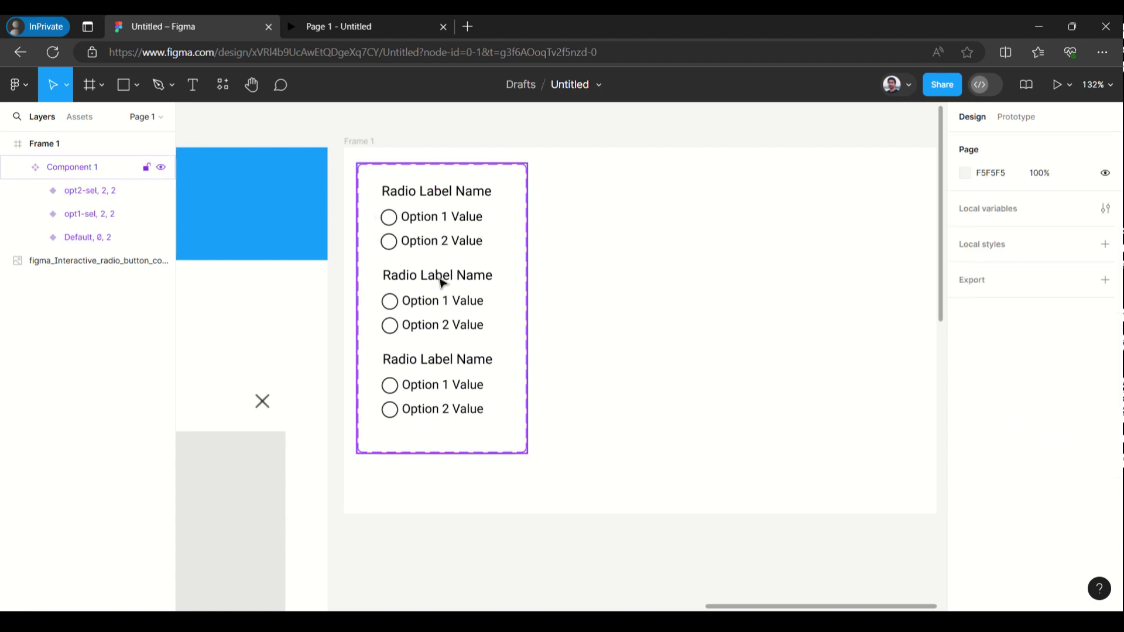
- Switch the first option's radio icon in the opt1-sel variant to Radio On
left_click(443, 284)
left_click(443, 284)
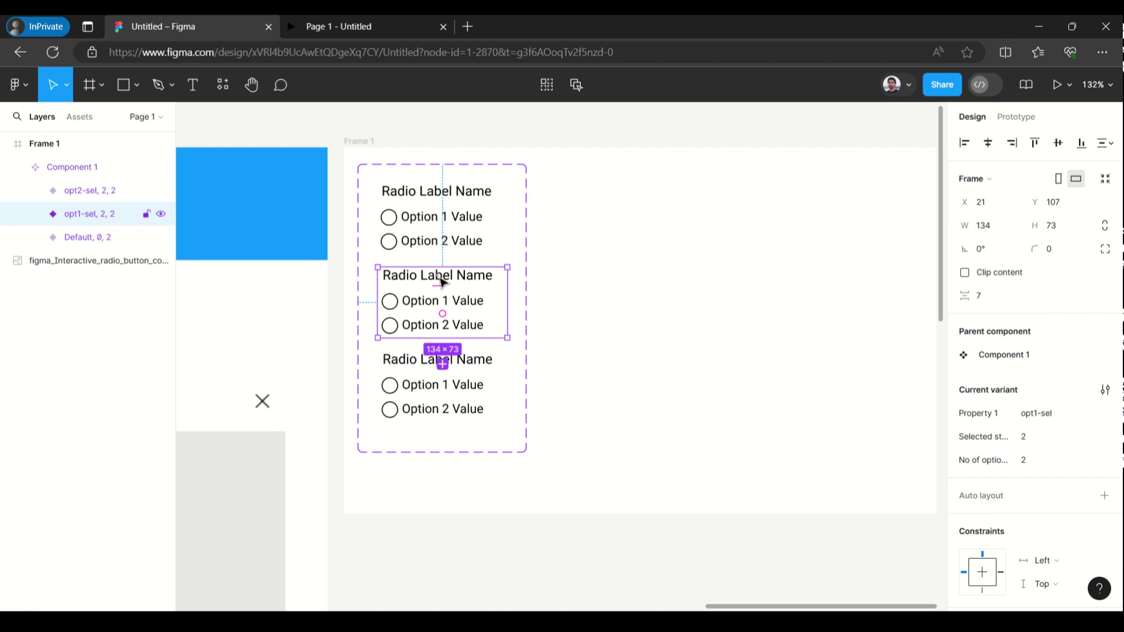
double_click(392, 304)
double_click(393, 305)
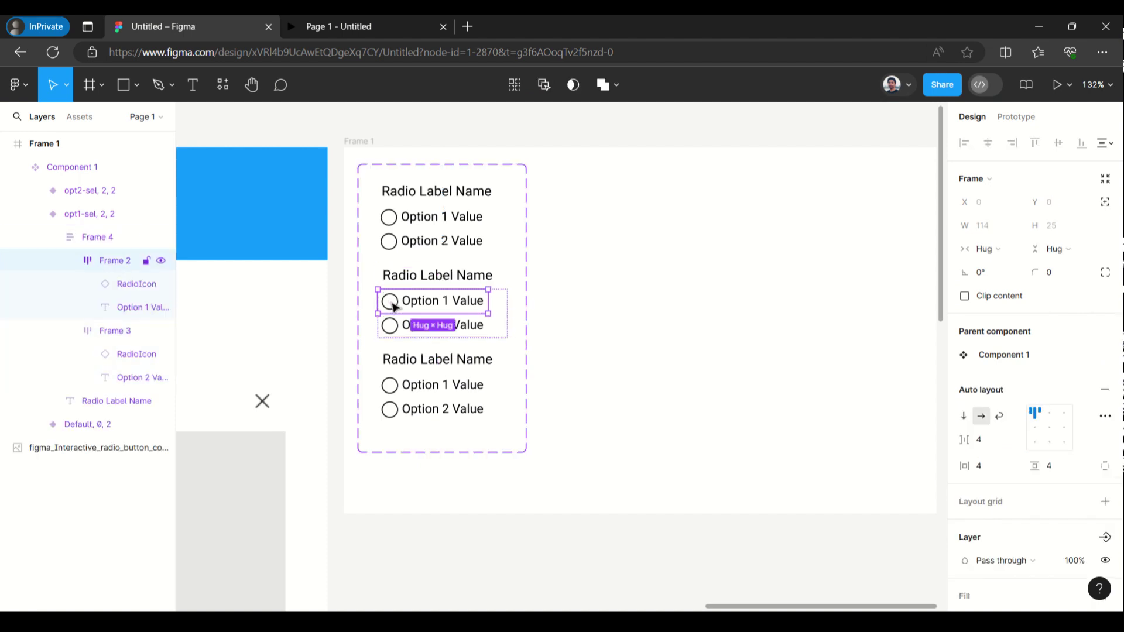
double_click(390, 302)
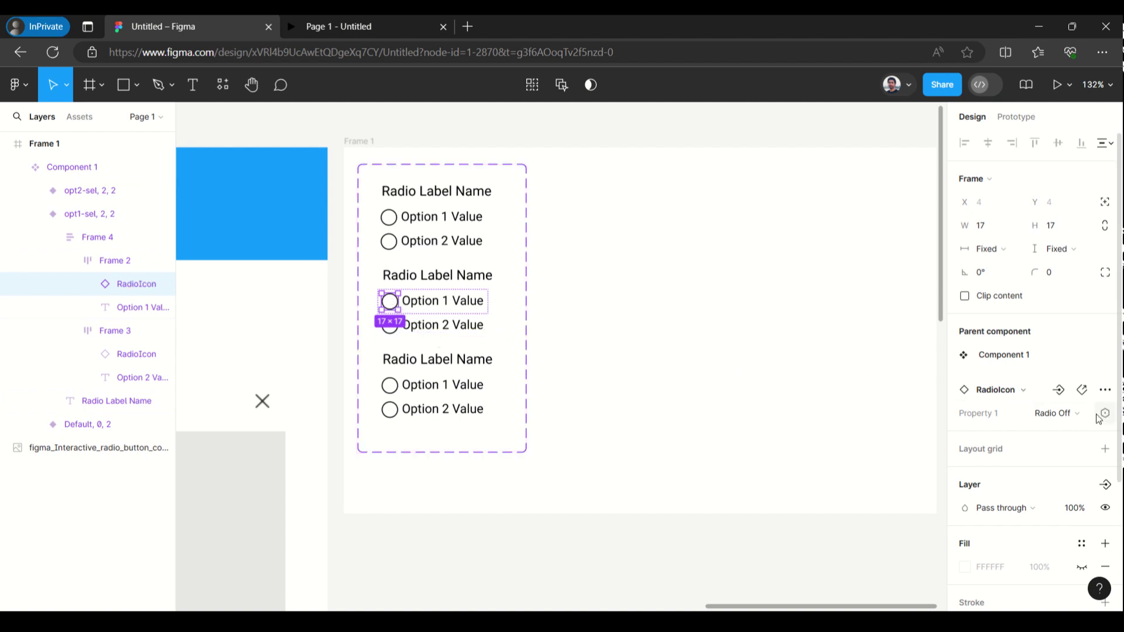
left_click(1077, 417)
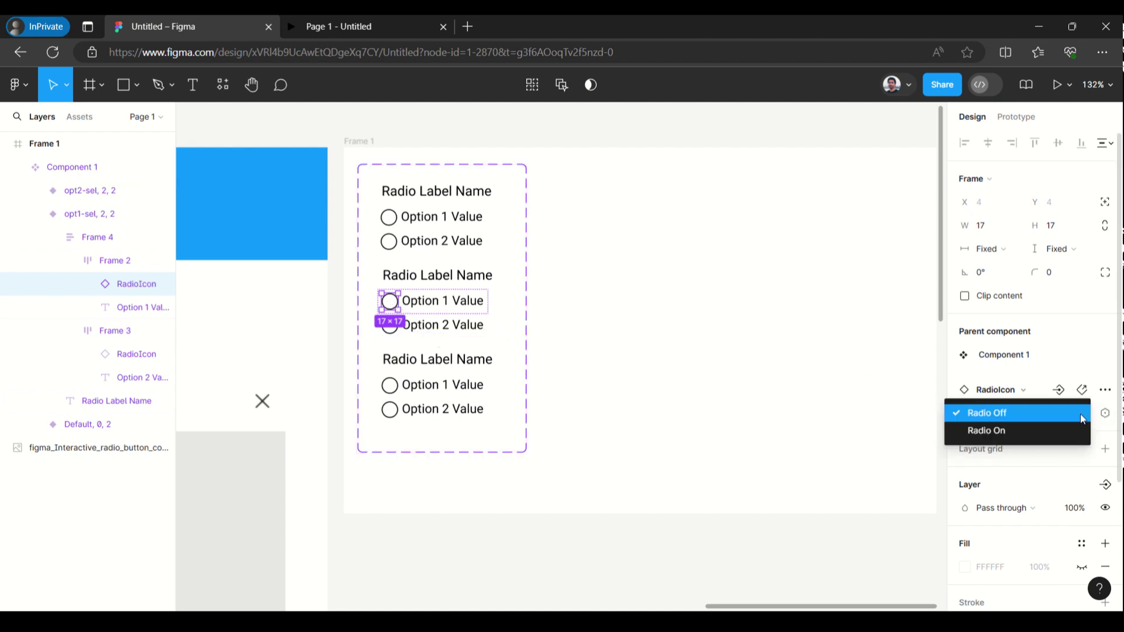
left_click(1051, 430)
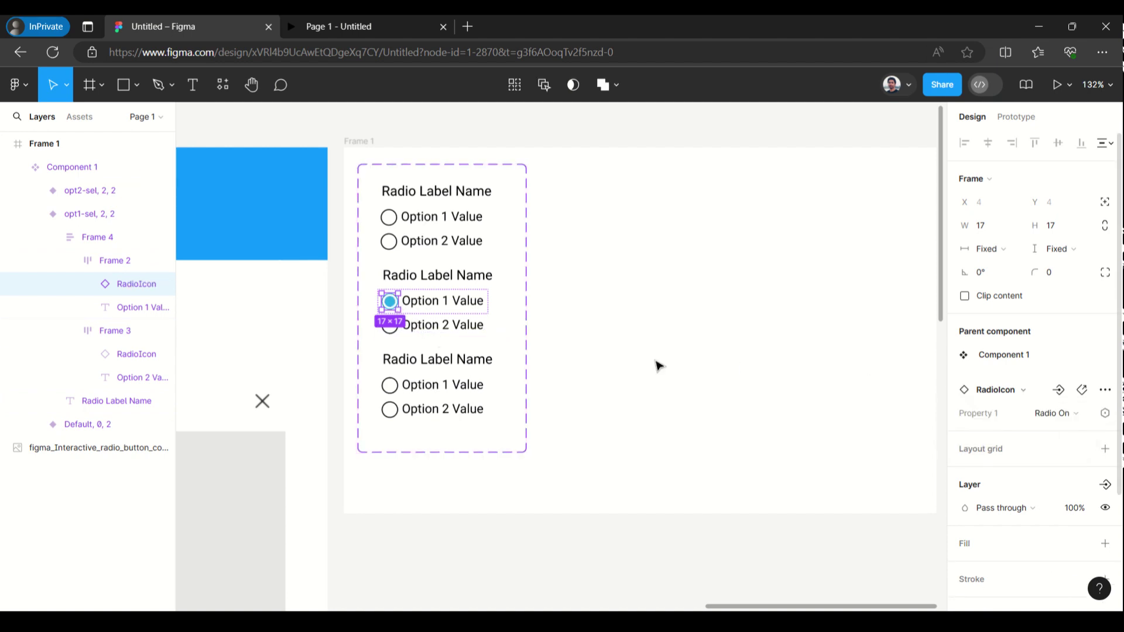
left_click(644, 309)
- Add a new Selected state value of 1 for the opt1-sel variant
left_click(447, 278)
left_click(446, 278)
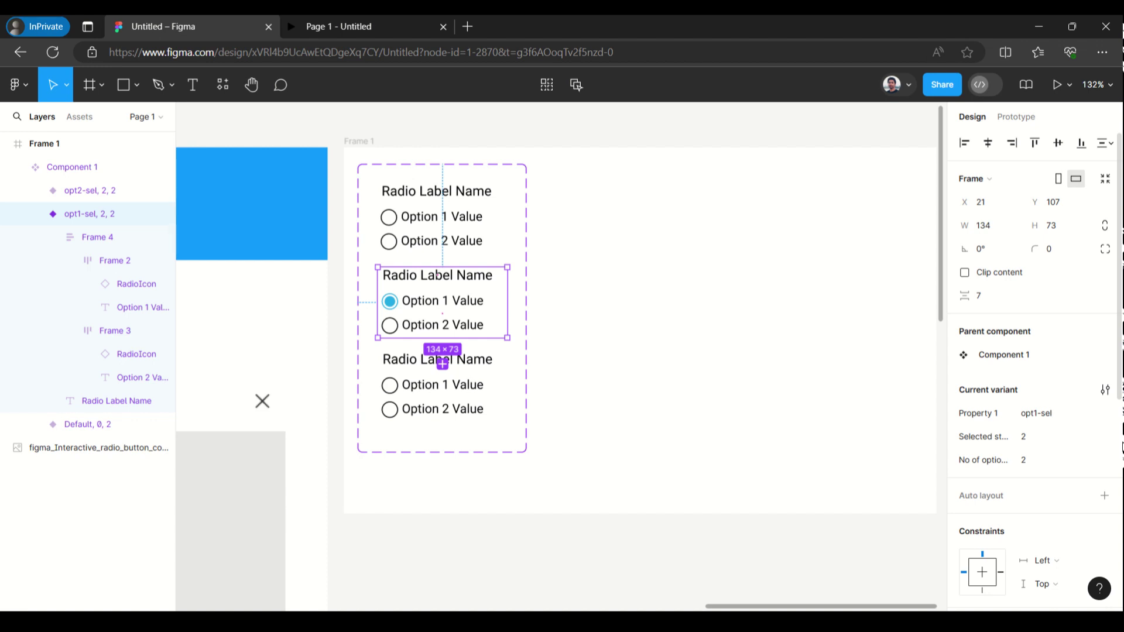
left_click(1098, 438)
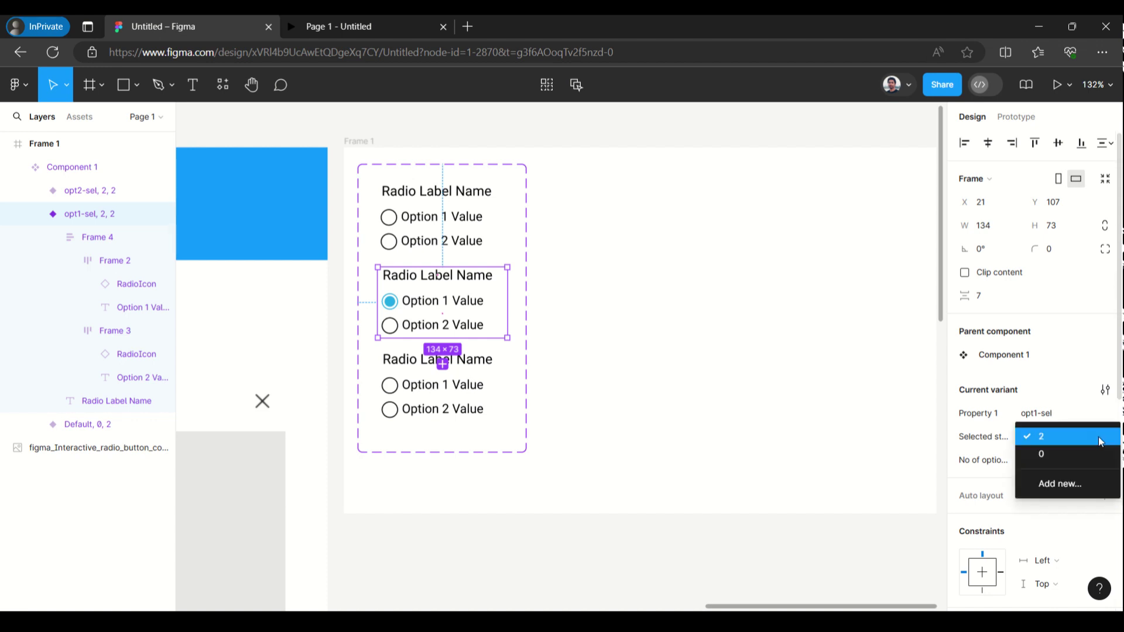
left_click(1080, 481)
type("1")
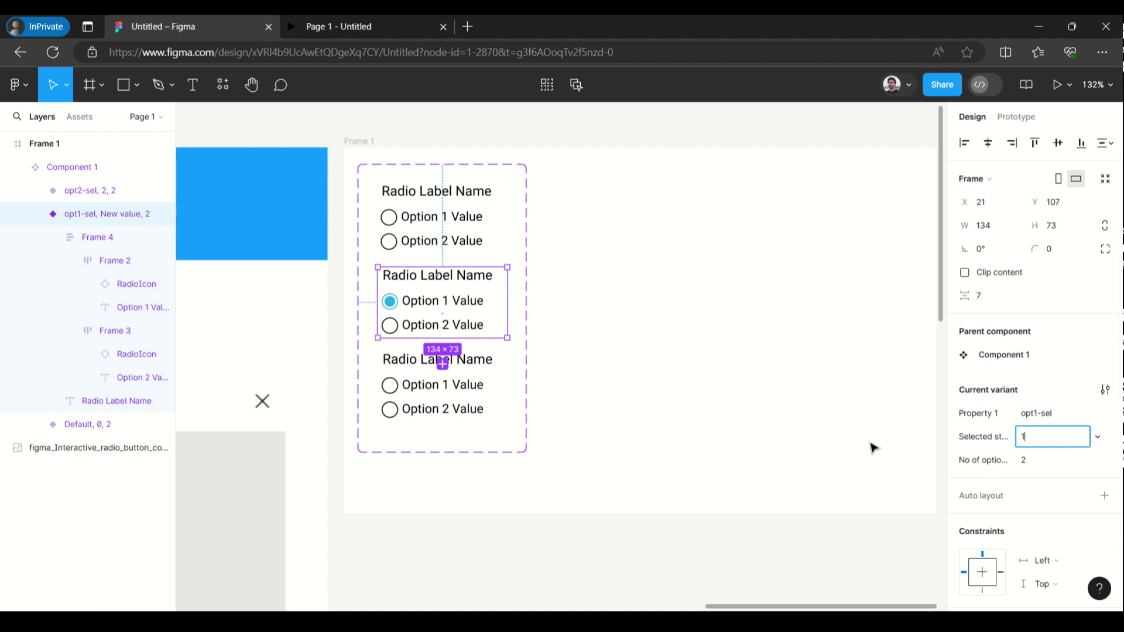
left_click(652, 419)
- Switch the second option's radio icon in the opt2-sel variant to Radio On
left_click(436, 385)
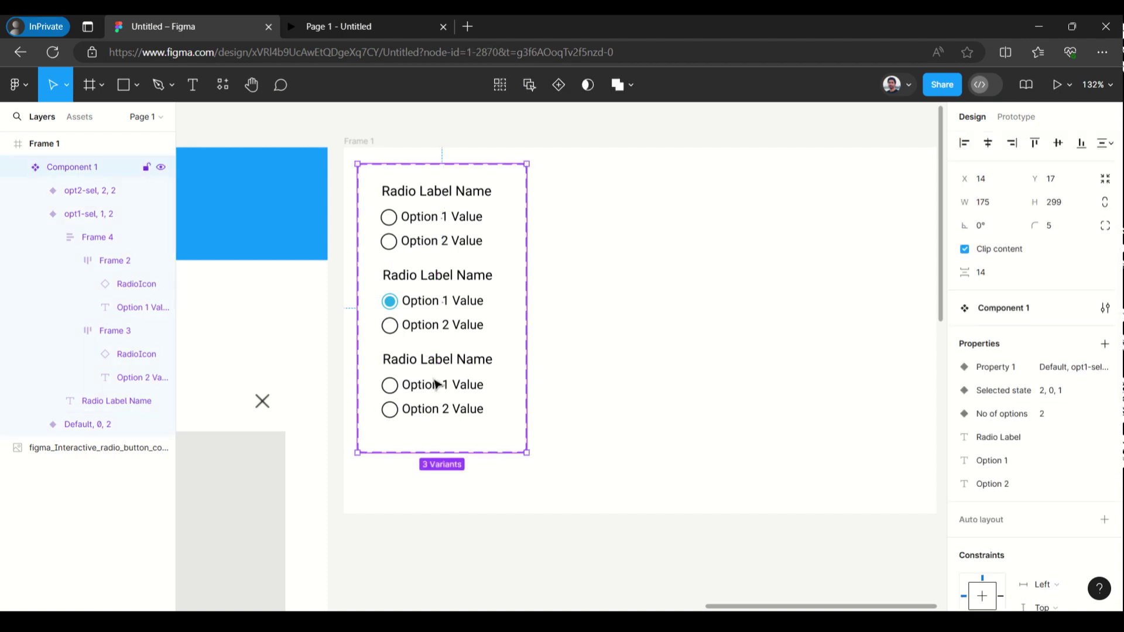
left_click(437, 389)
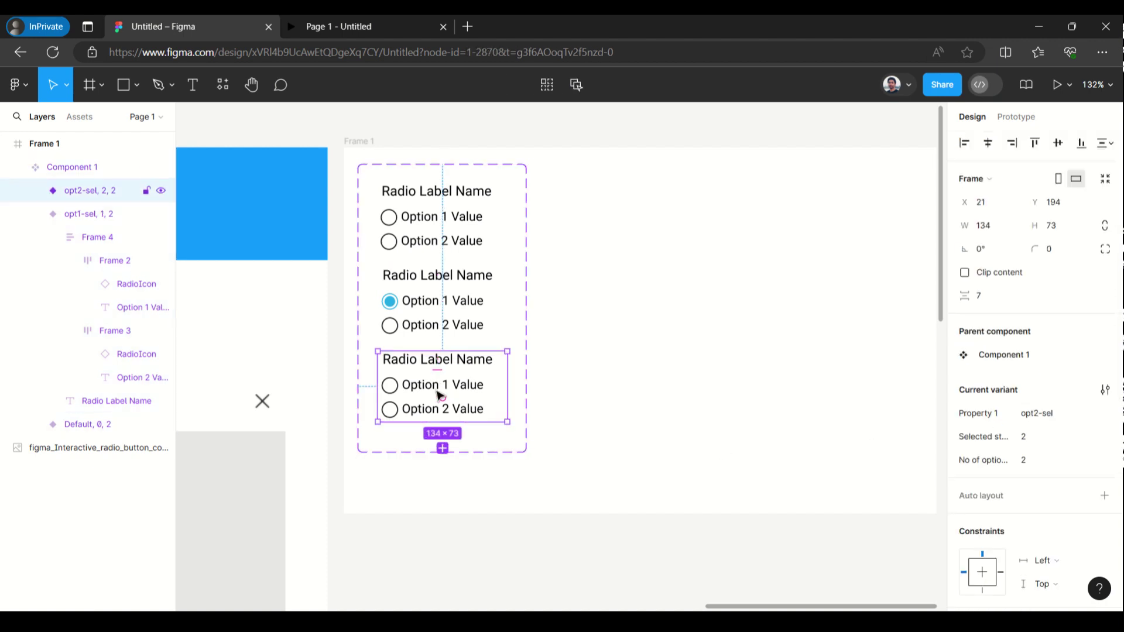
left_click(395, 413)
left_click(394, 412)
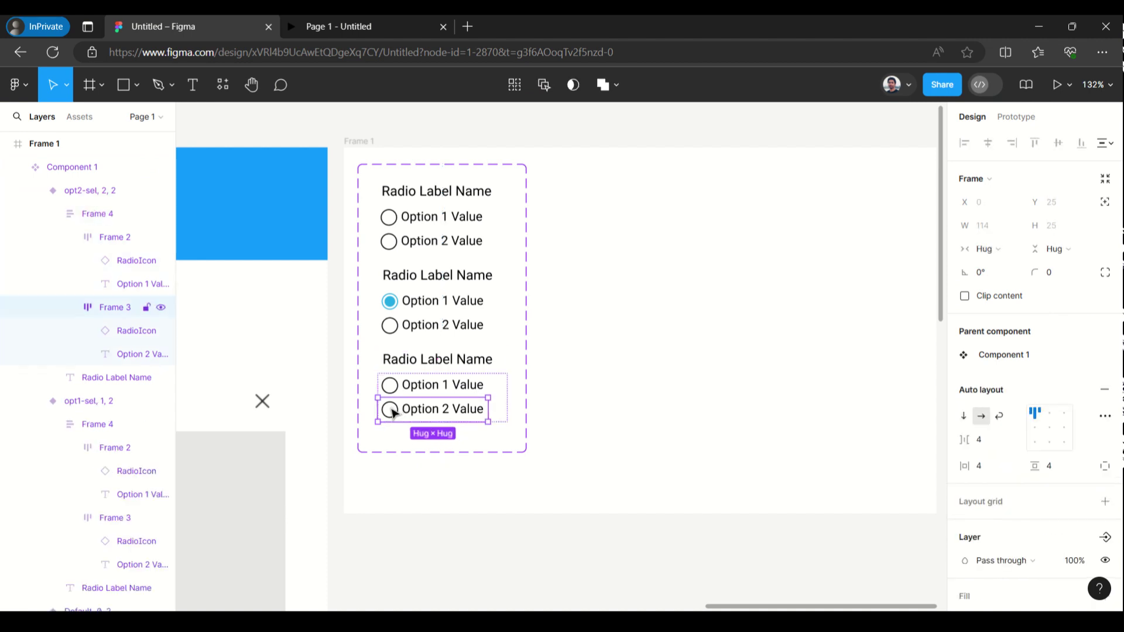
left_click(393, 412)
left_click(1083, 417)
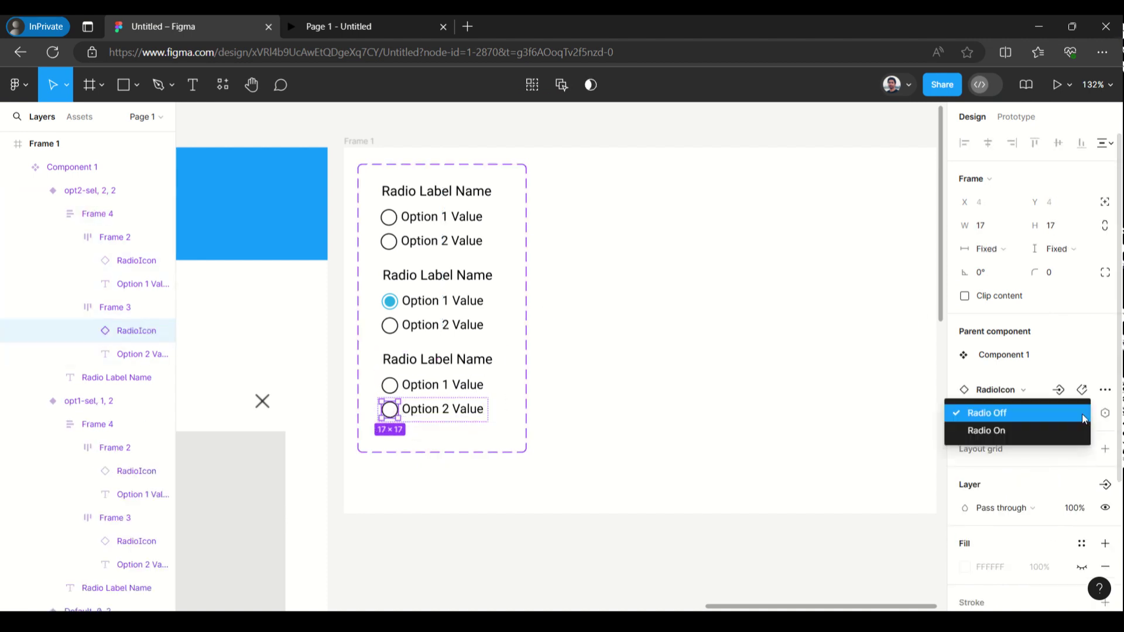
left_click(1061, 431)
key("Escape")
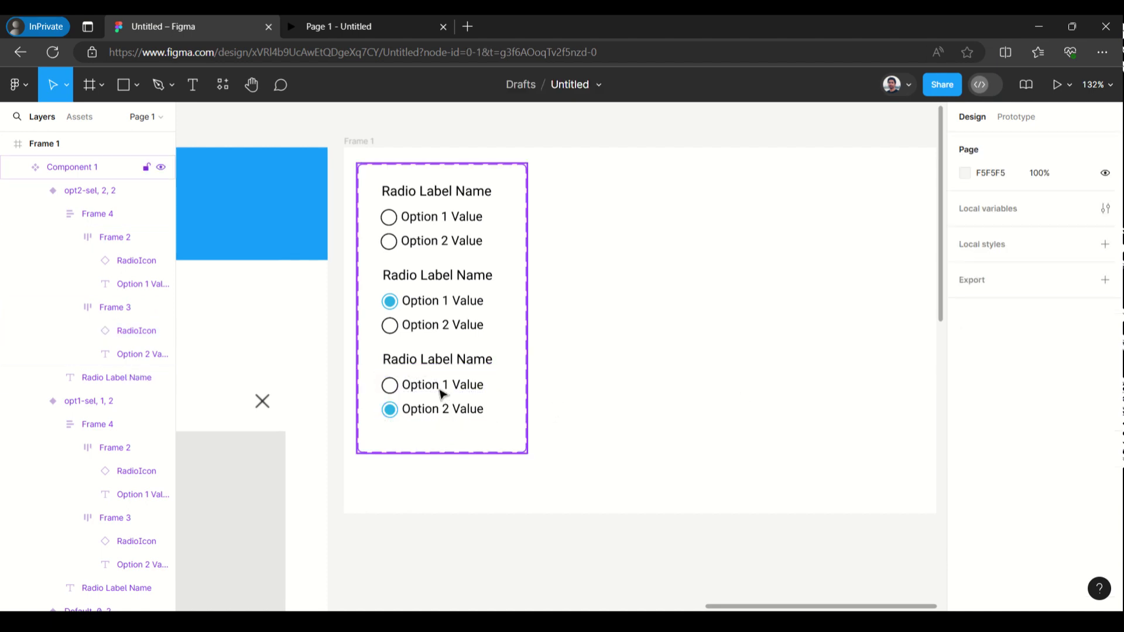
left_click(434, 367)
left_click(433, 366)
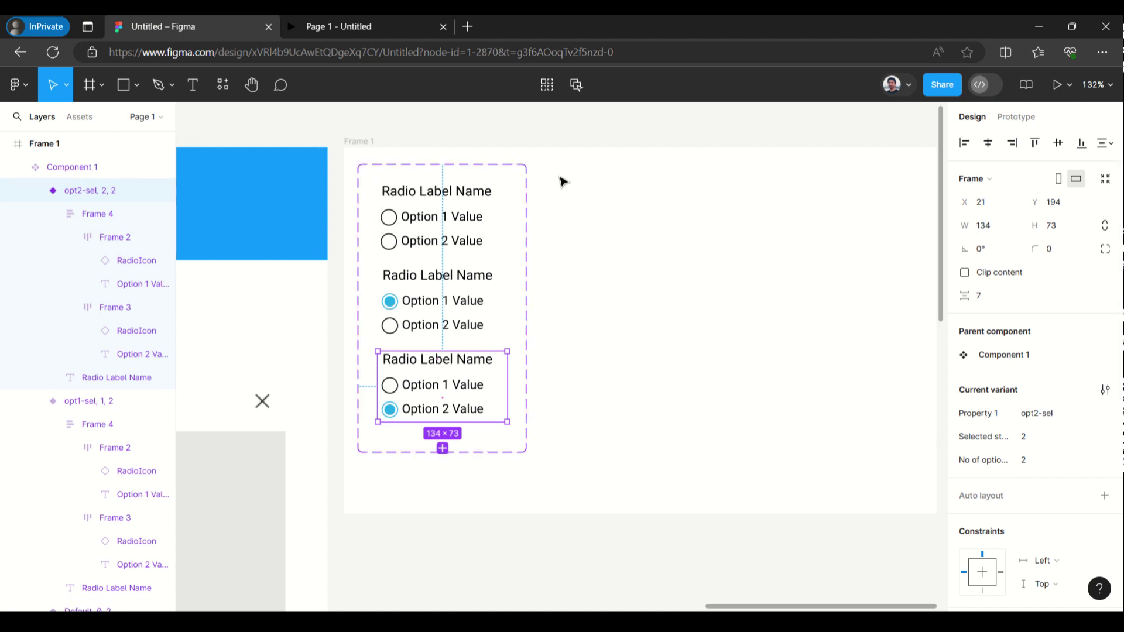
left_click(584, 176)
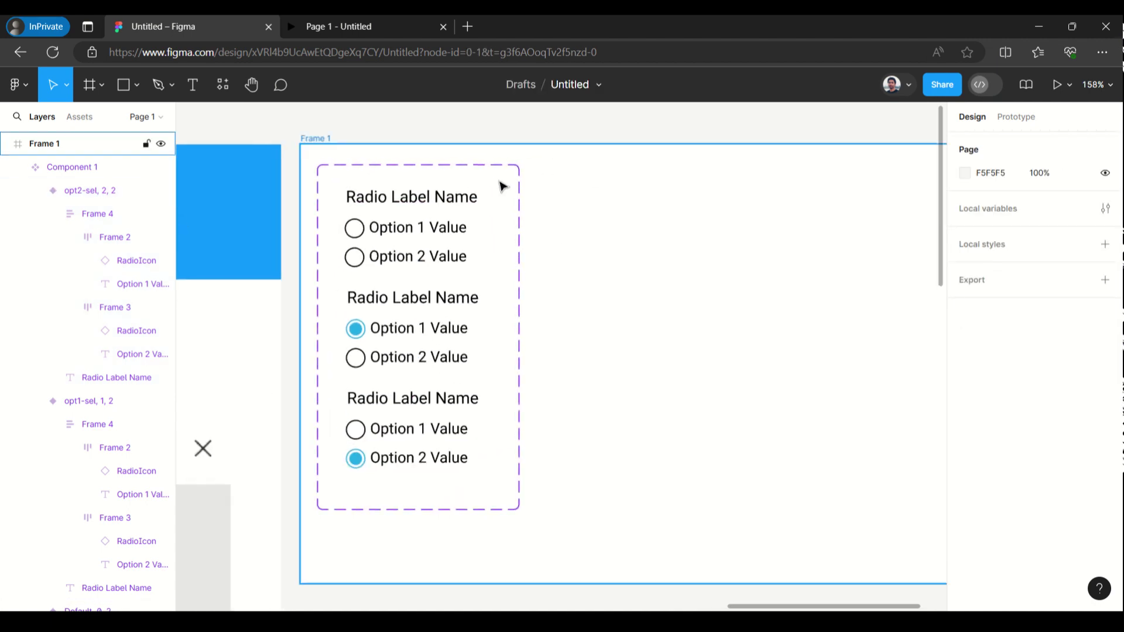
- Add an on-click prototype interaction that changes the Default variant to the opt1-sel variant with an instant transition
left_click(419, 200)
left_click(422, 203)
scroll(421, 203, "up", 2)
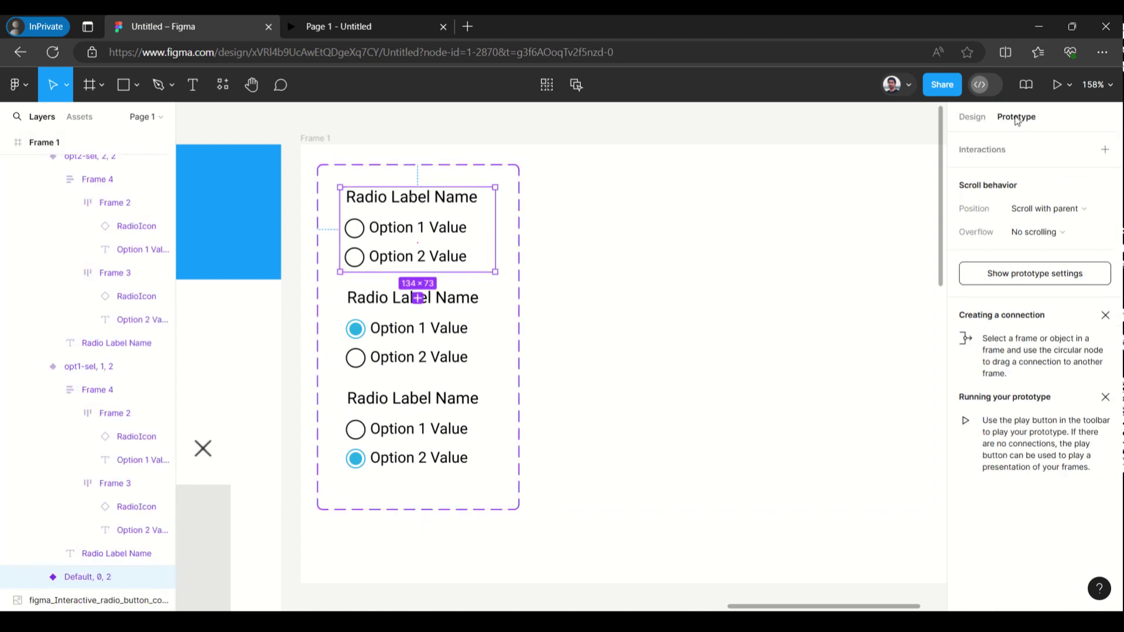
mouse_move(427, 278)
left_click_drag(420, 275, 422, 299)
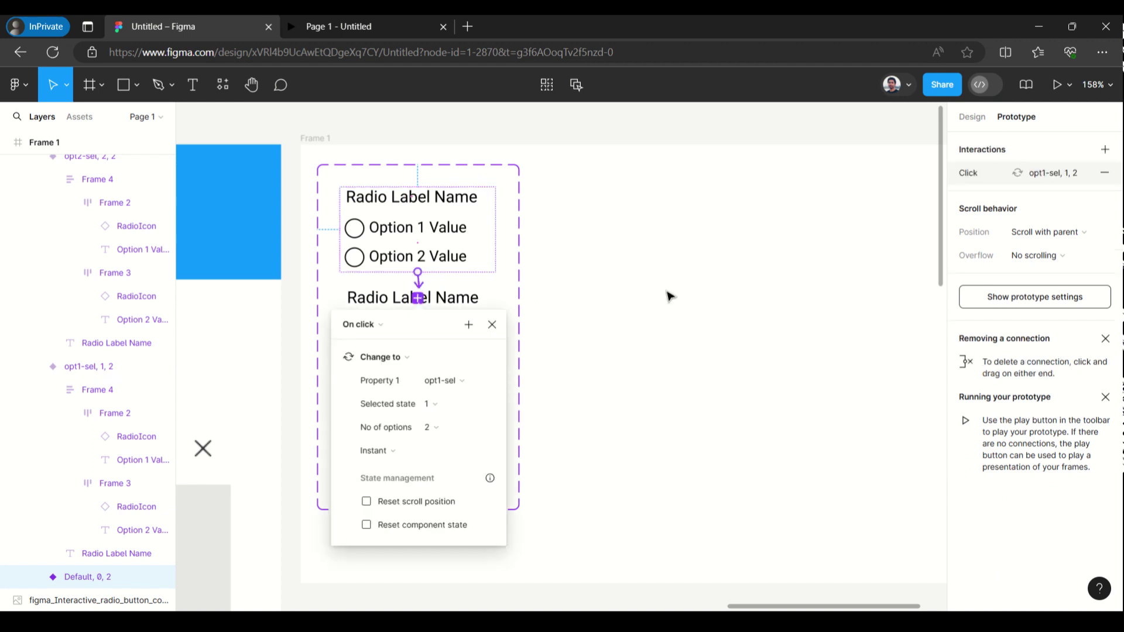
left_click(493, 329)
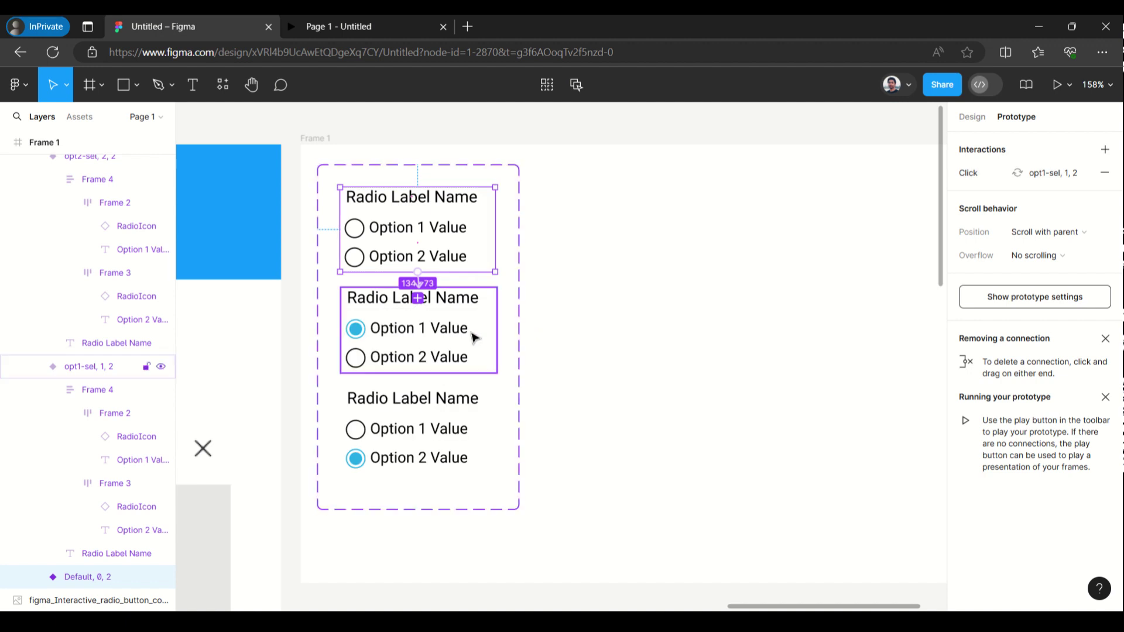
- Add an on-click interaction from the opt1-sel variant's Option 1 row that changes to the Default variant with an instant transition
double_click(446, 334)
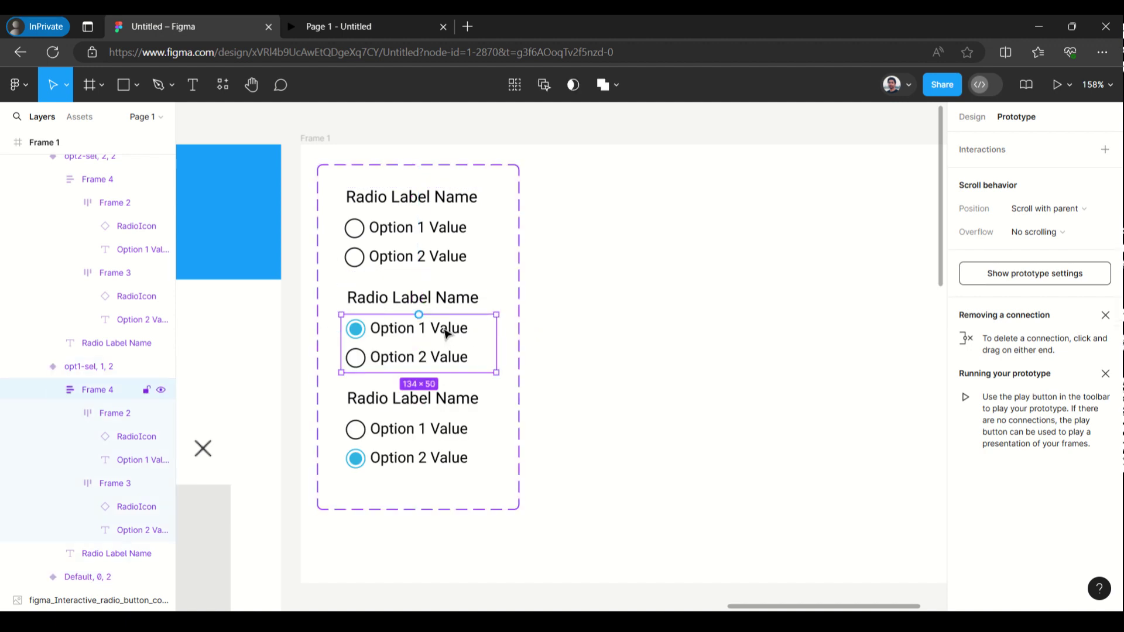
double_click(469, 333)
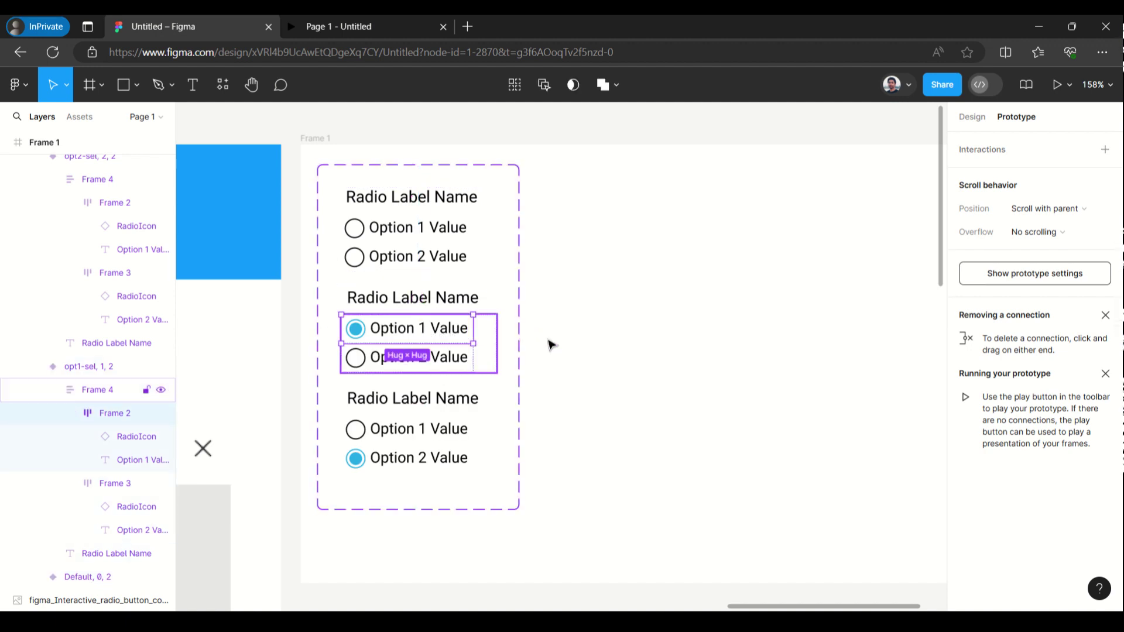
left_click(608, 351)
left_click(430, 338)
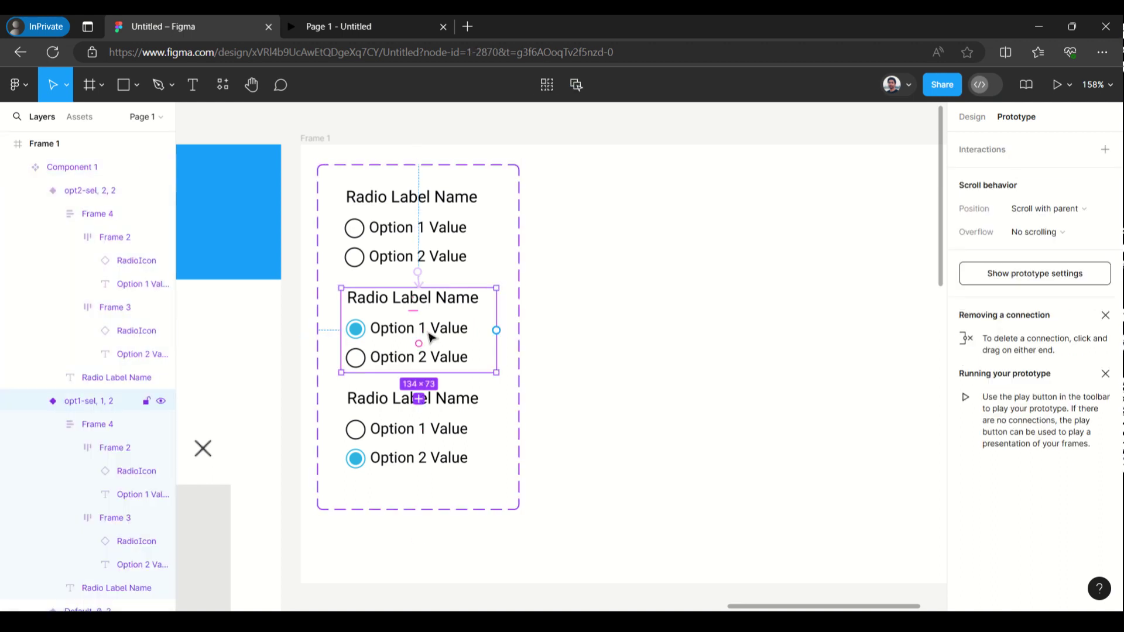
double_click(434, 333)
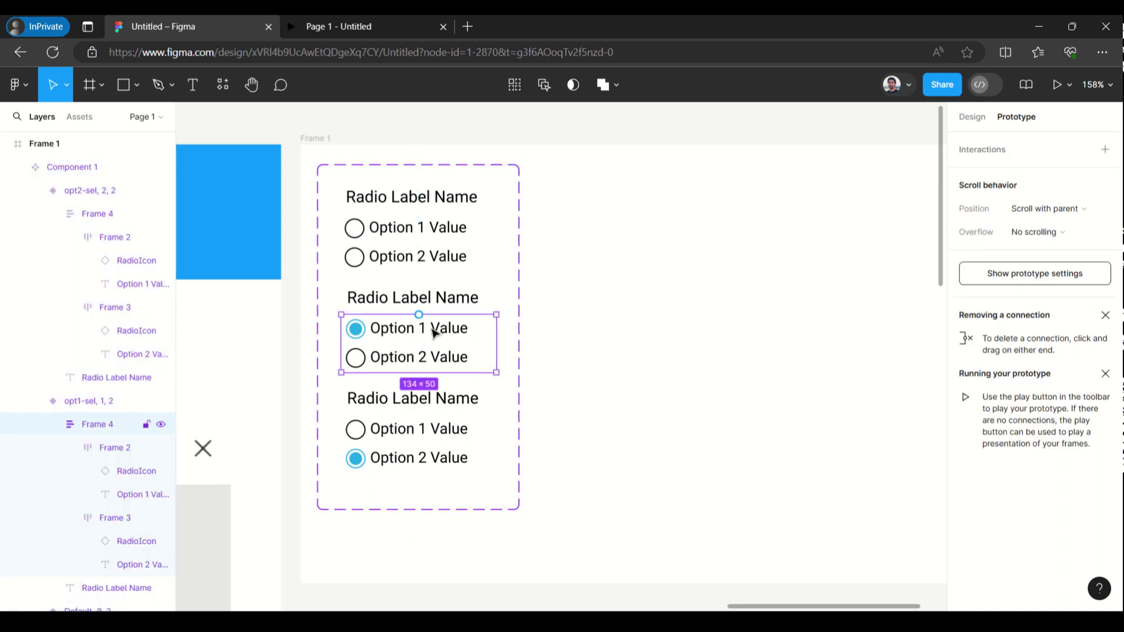
double_click(434, 331)
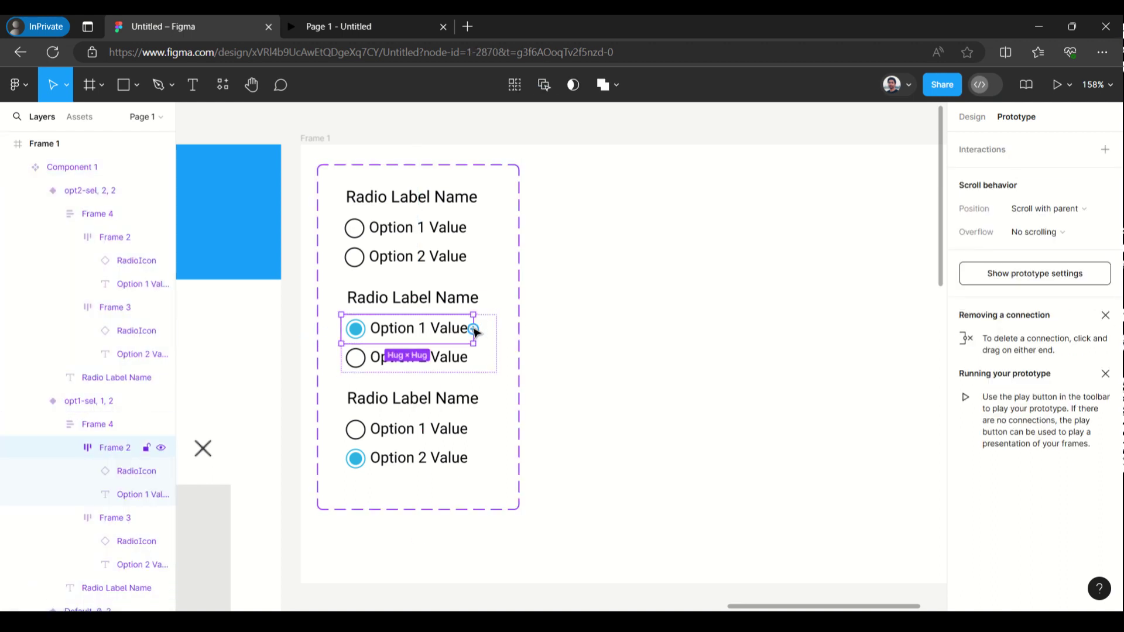
left_click_drag(475, 332, 458, 211)
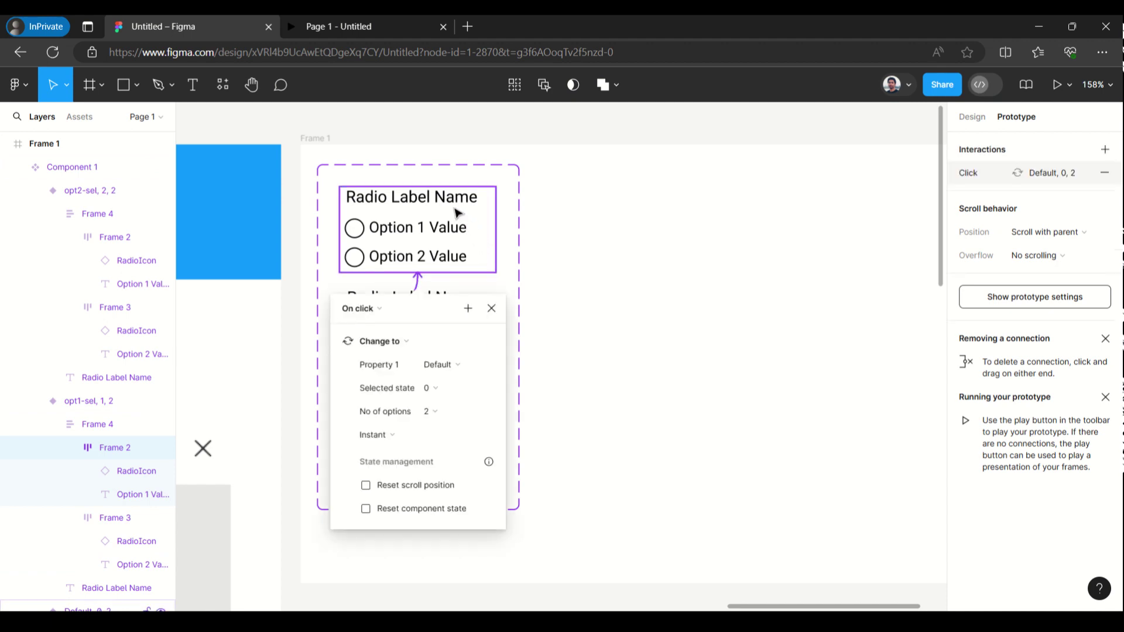
key("Escape")
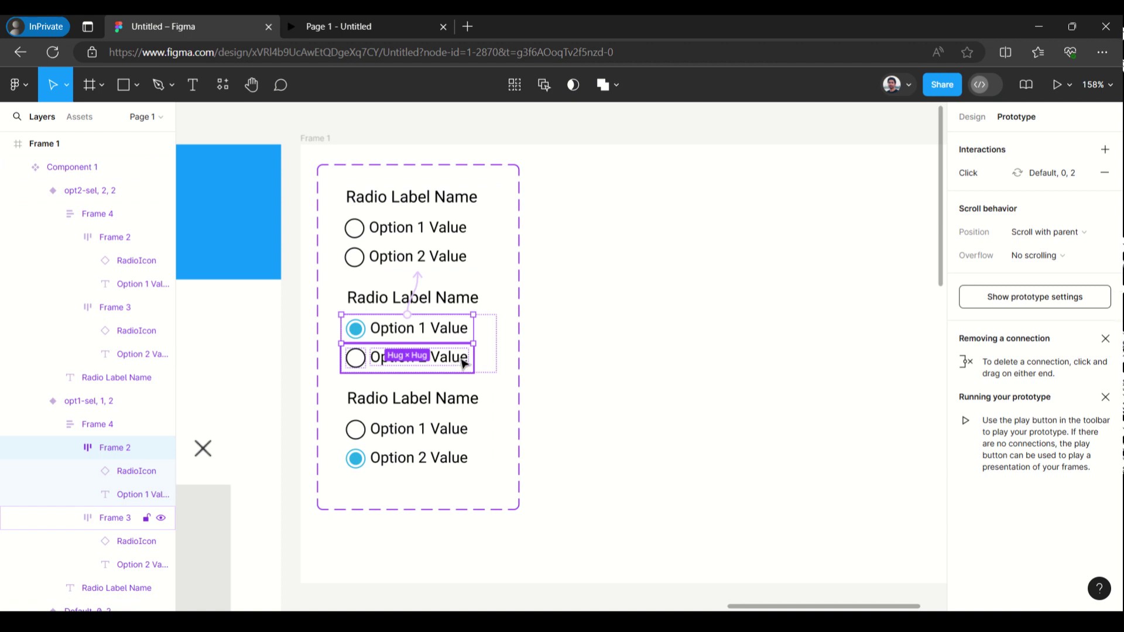
- Add an on-click interaction from the opt1-sel variant's Option 2 row that changes to the opt2-sel variant
left_click(462, 361)
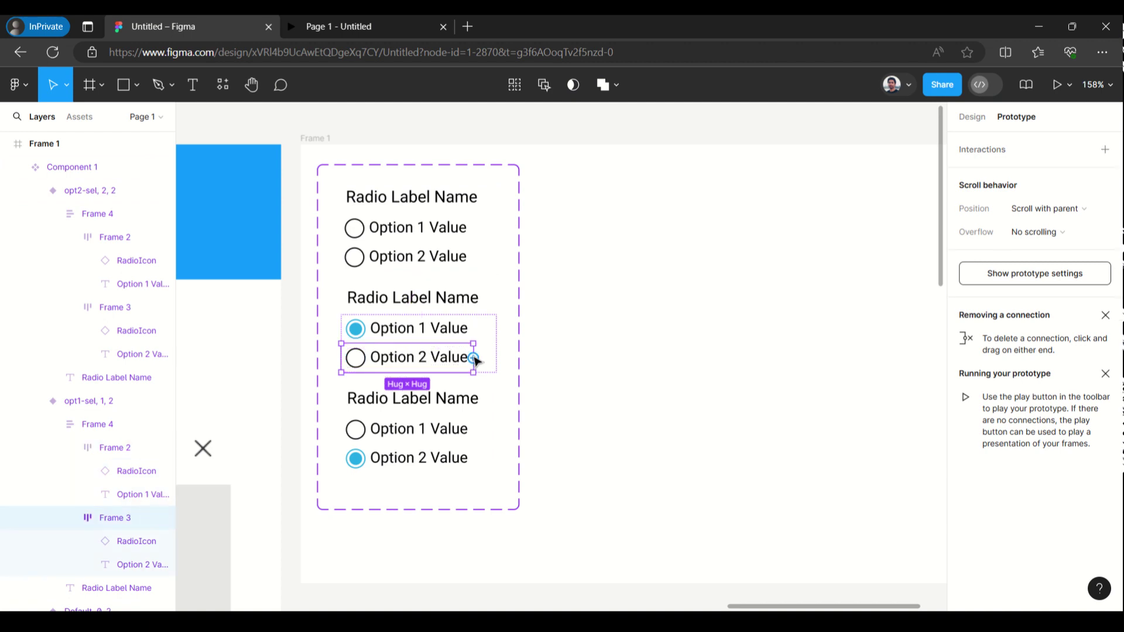
left_click_drag(476, 361, 463, 404)
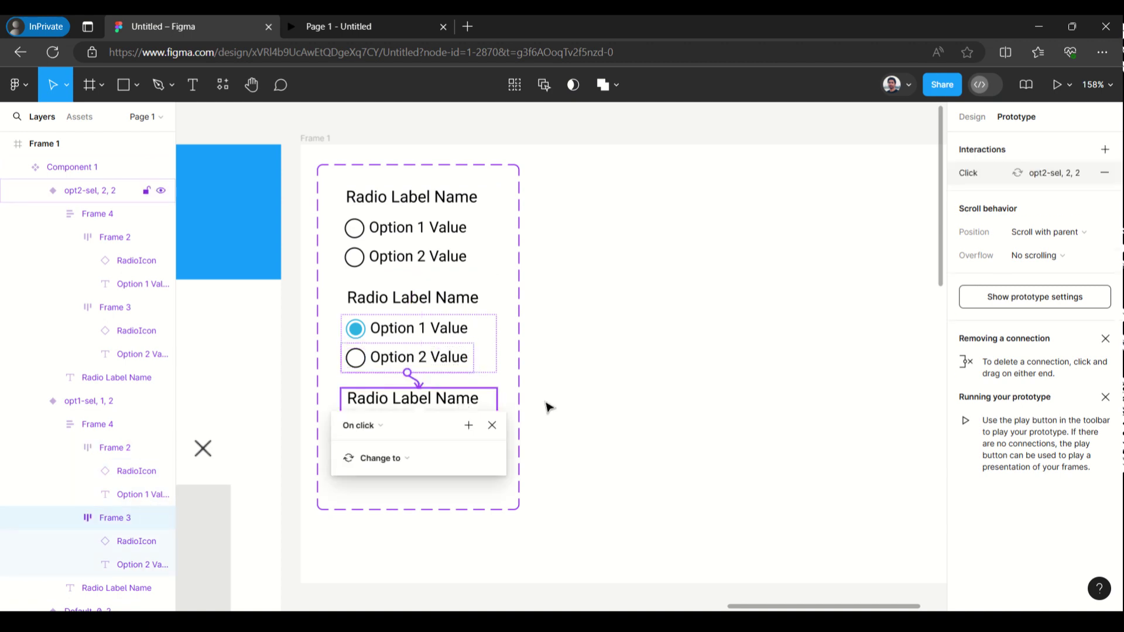
left_click(495, 425)
- Add an on-click interaction from the opt2-sel variant's Option 2 row that changes to the Default variant with an instant transition
left_click(463, 456)
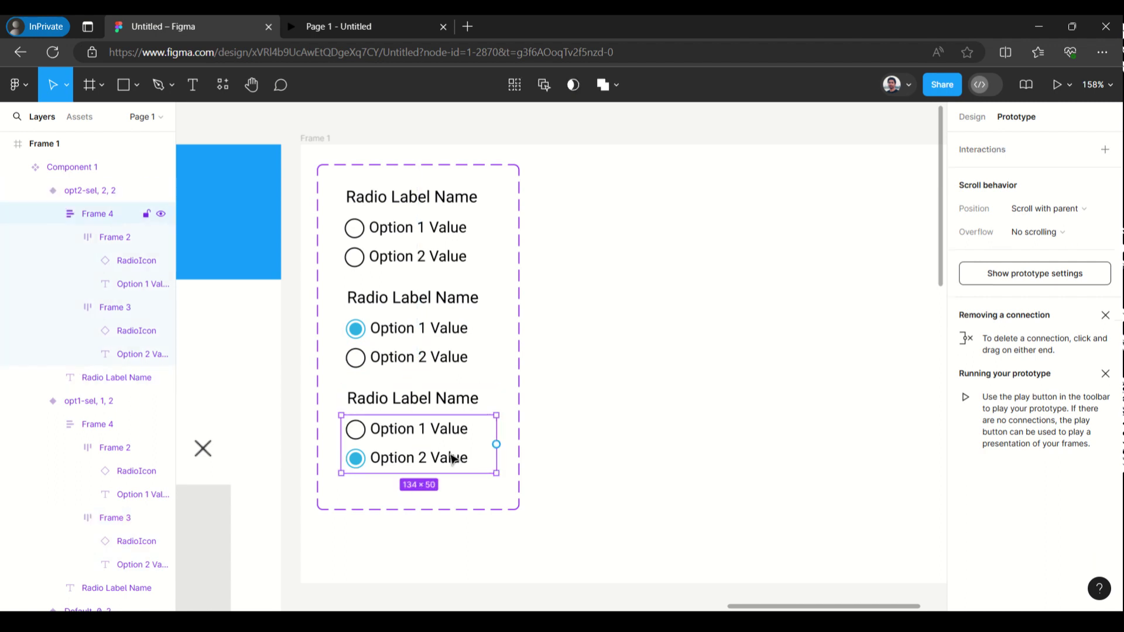
left_click(453, 458)
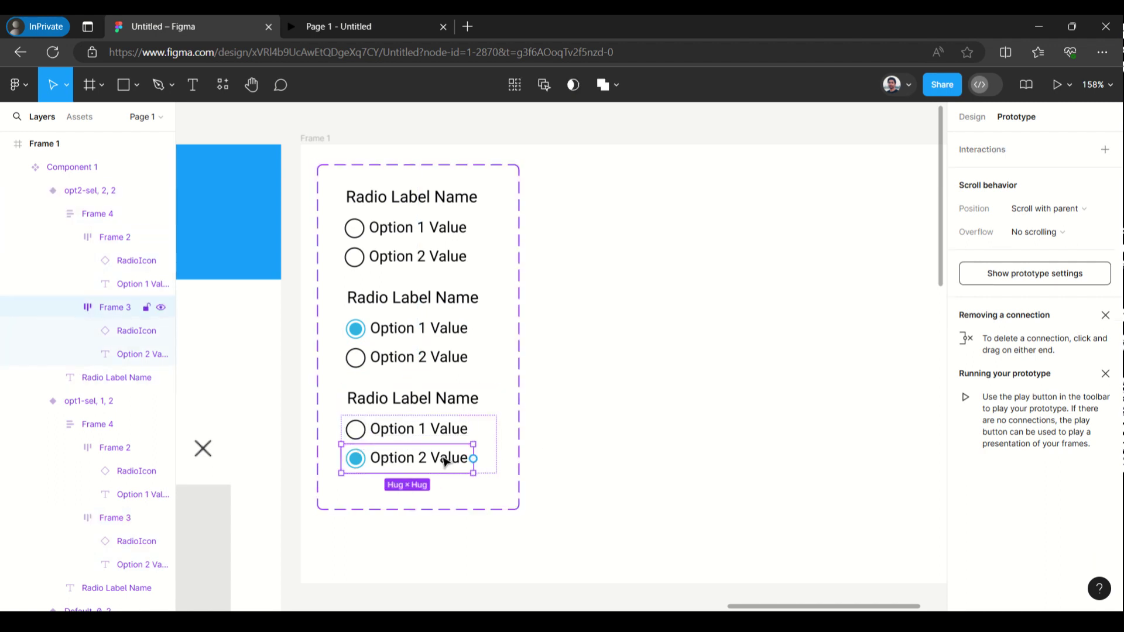
left_click_drag(473, 458, 461, 253)
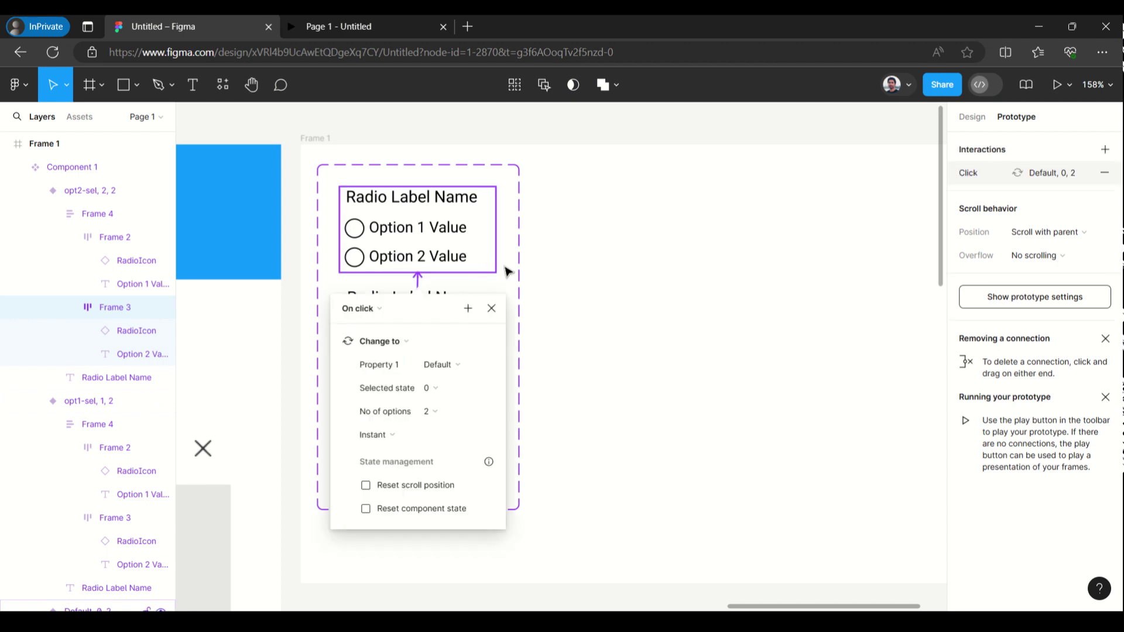
left_click(493, 308)
- Add an on-click interaction from the opt2-sel variant's Option 1 row that changes to opt1-sel, and show the component set's connections
left_click(465, 432)
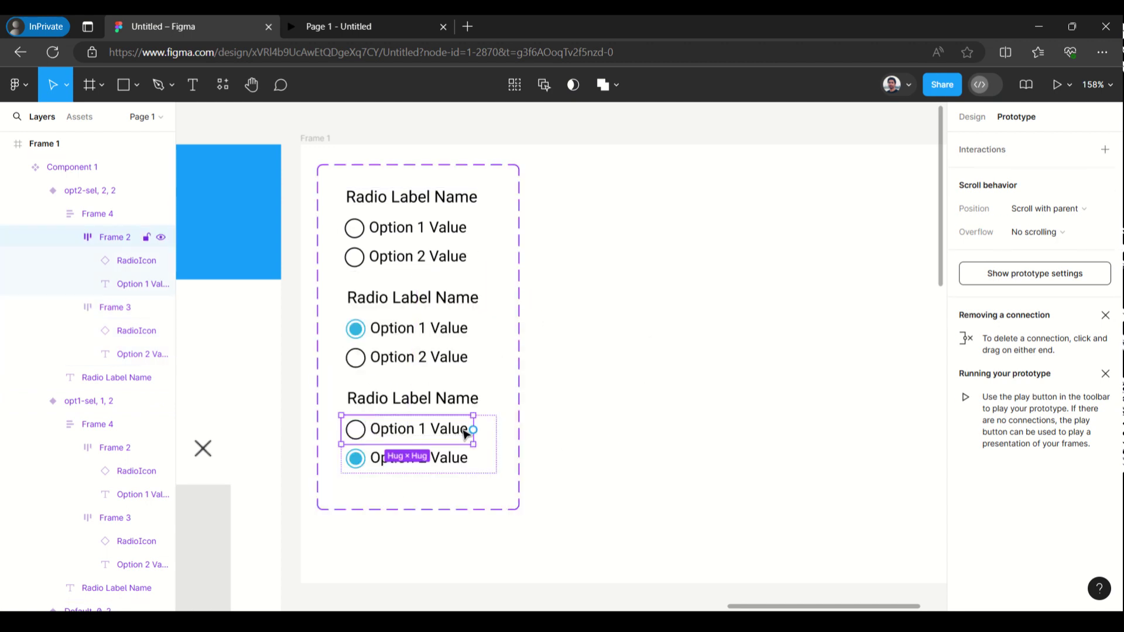
left_click_drag(478, 432, 529, 307)
key("Escape")
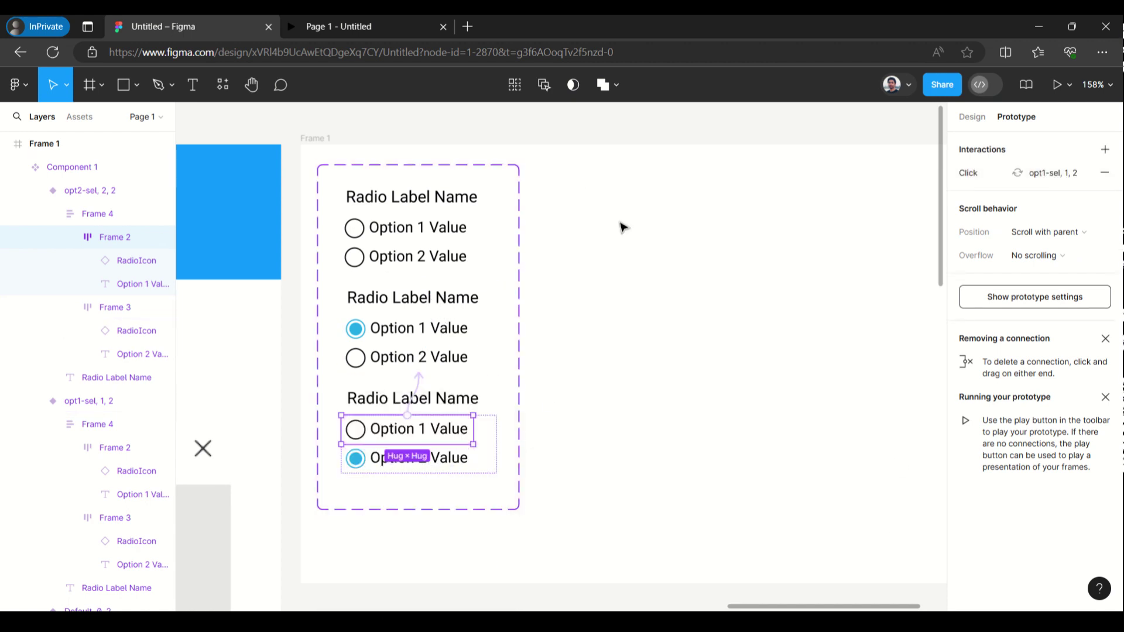
left_click(397, 166)
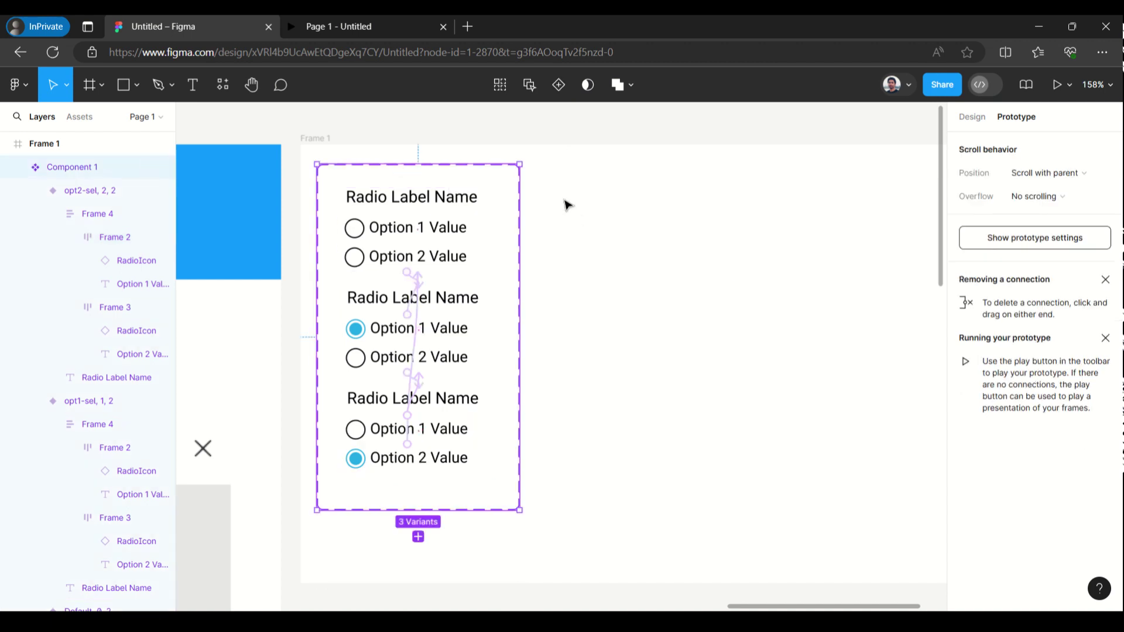
- Draw a new frame about 255 × 223 beside Frame 1 and show its design properties
left_click(102, 85)
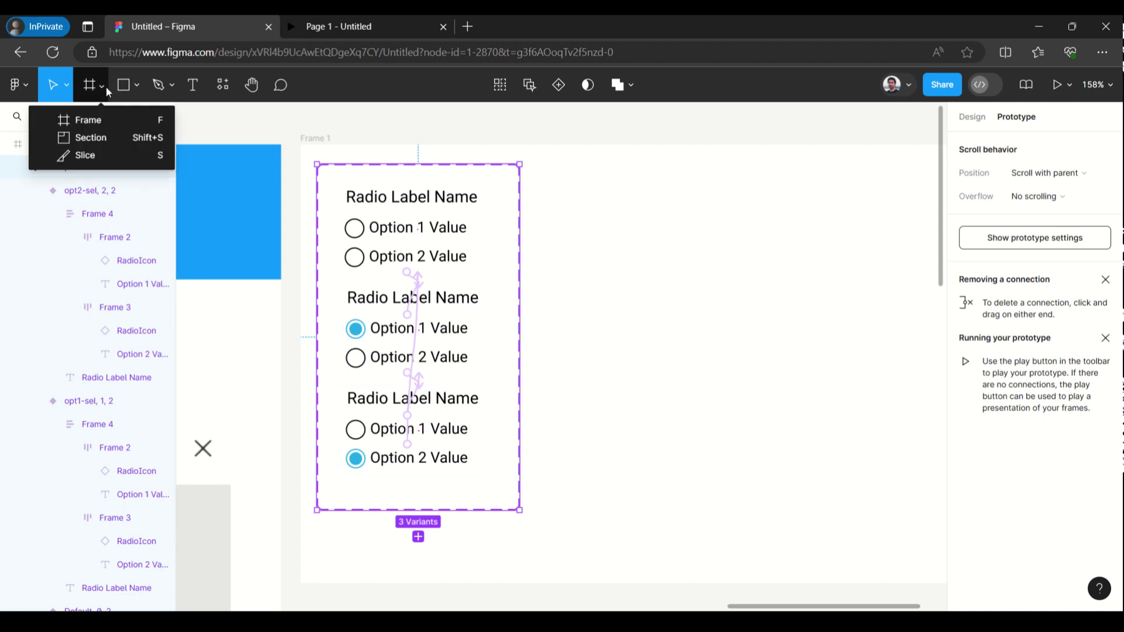
left_click(98, 115)
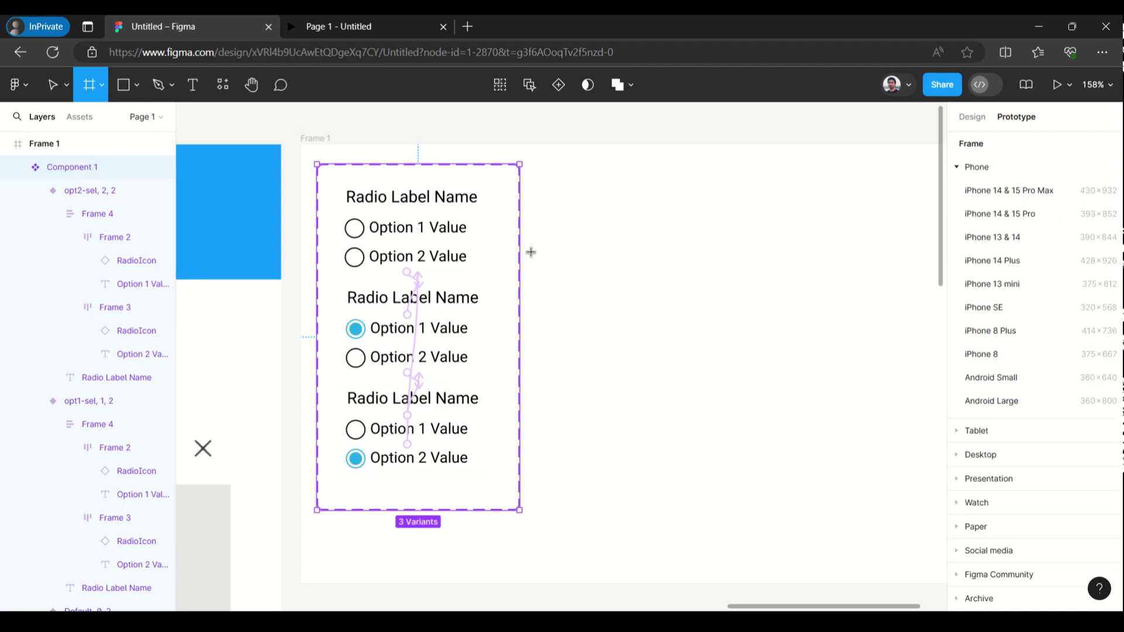
scroll(531, 252, "down", 5)
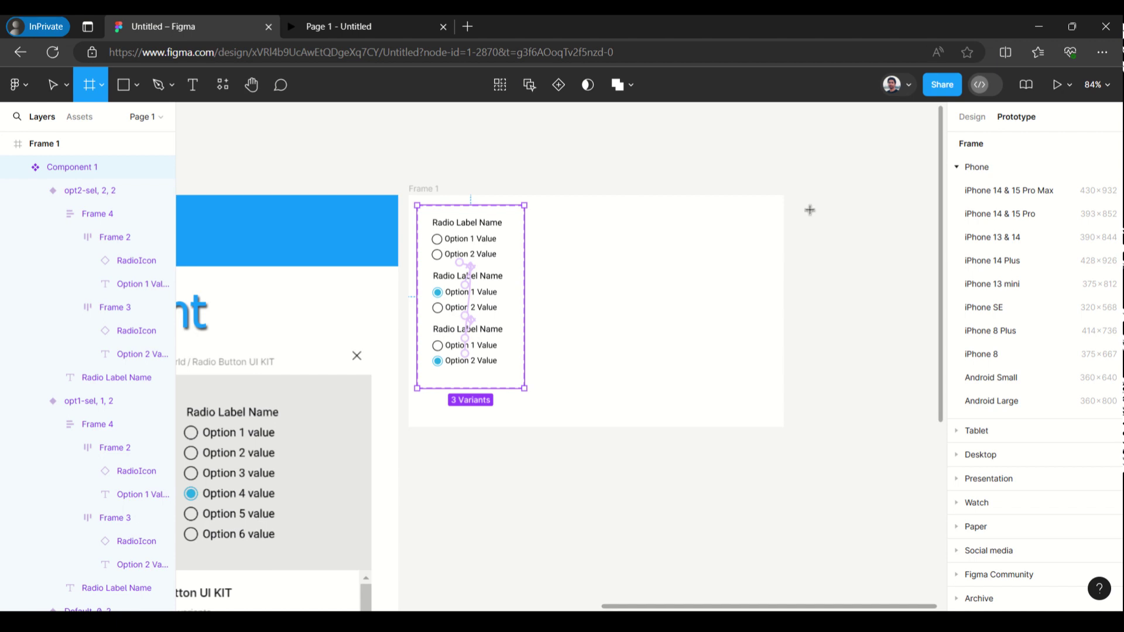
scroll(539, 216, "down", 1)
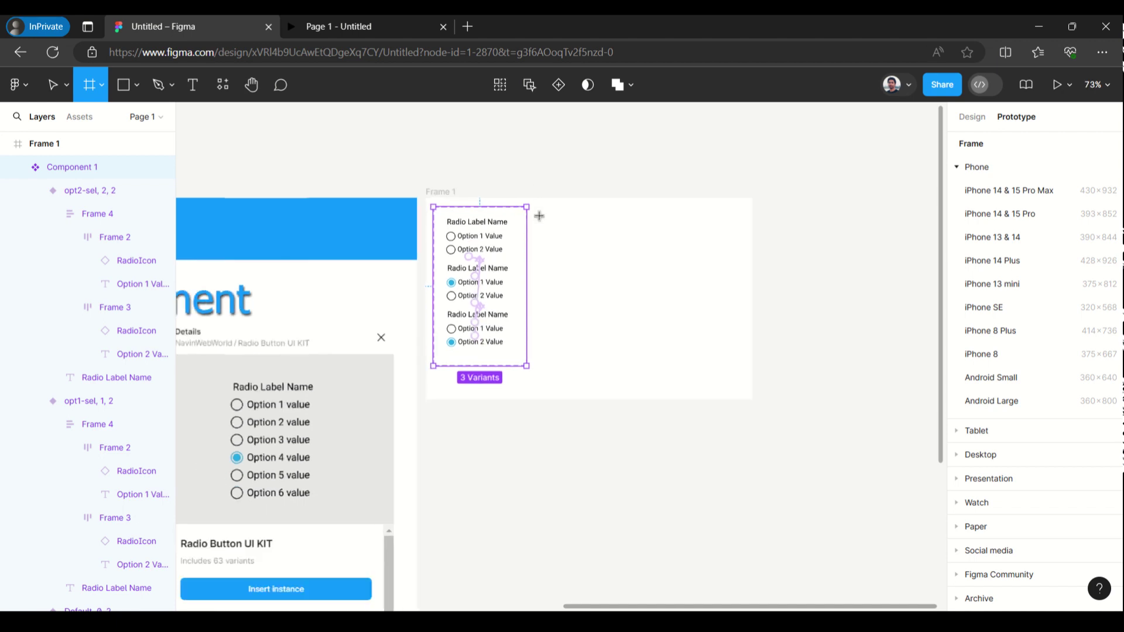
mouse_move(768, 194)
left_mouse_down()
mouse_move(818, 299)
mouse_move(902, 317)
left_mouse_up()
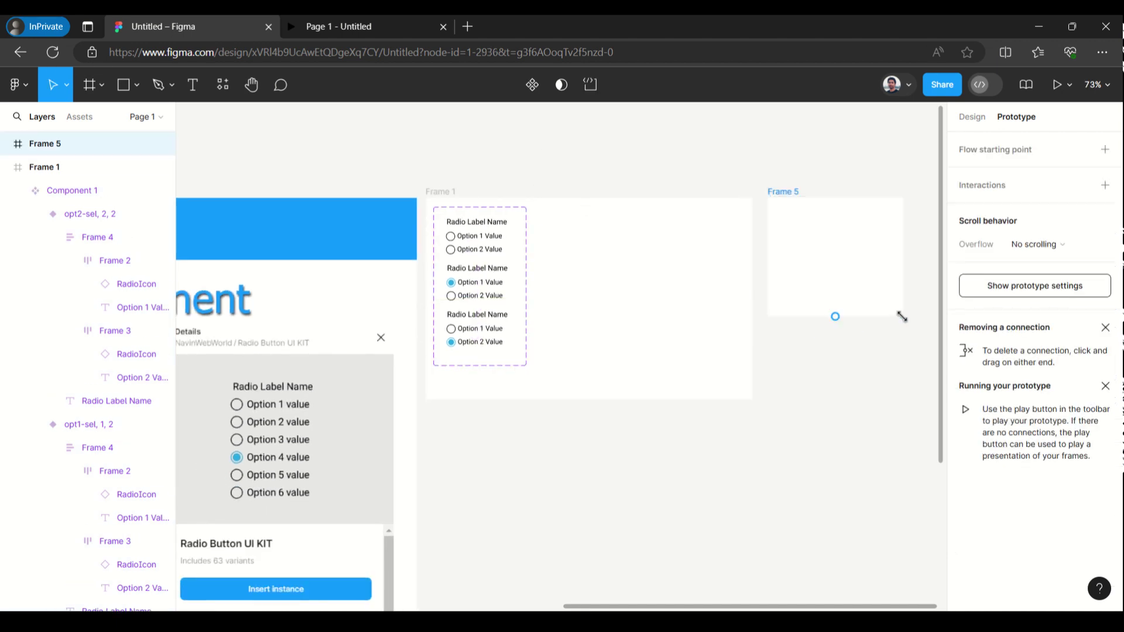
left_click(964, 118)
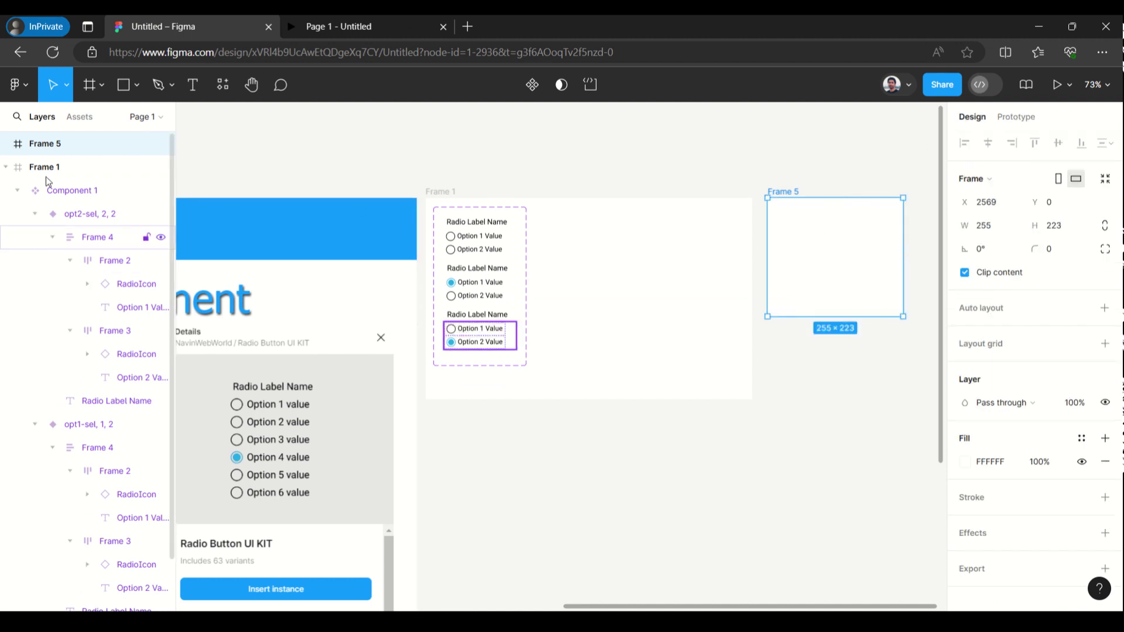
- Clear the radio asset search and place an instance of the local Component 1 in the new, empty frame
left_click(79, 117)
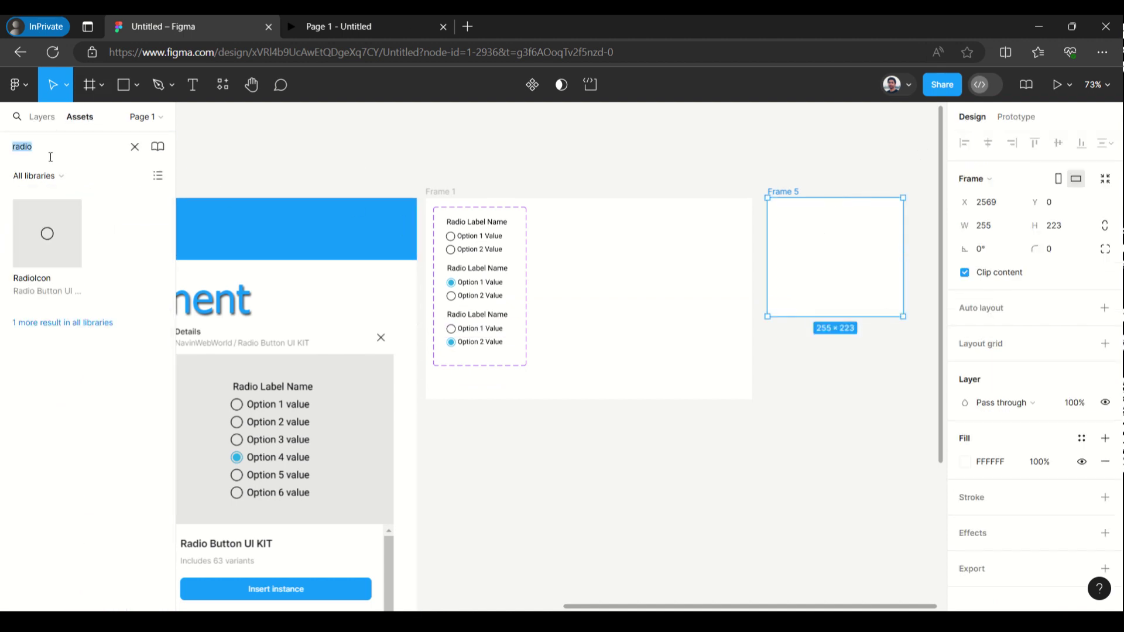
left_click(75, 322)
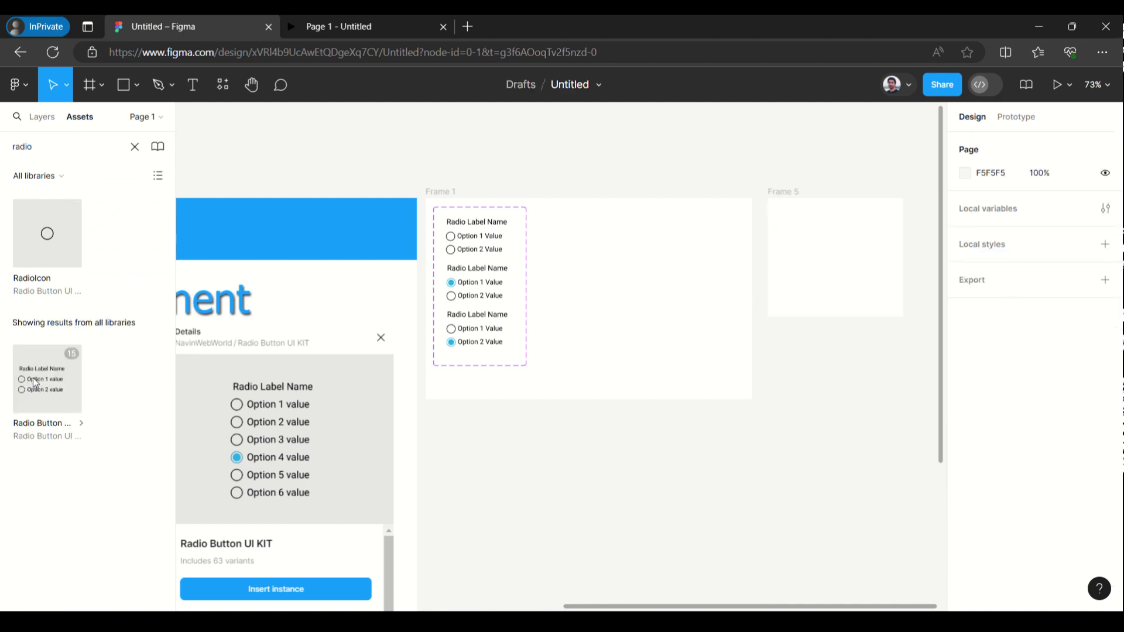
left_click(455, 198)
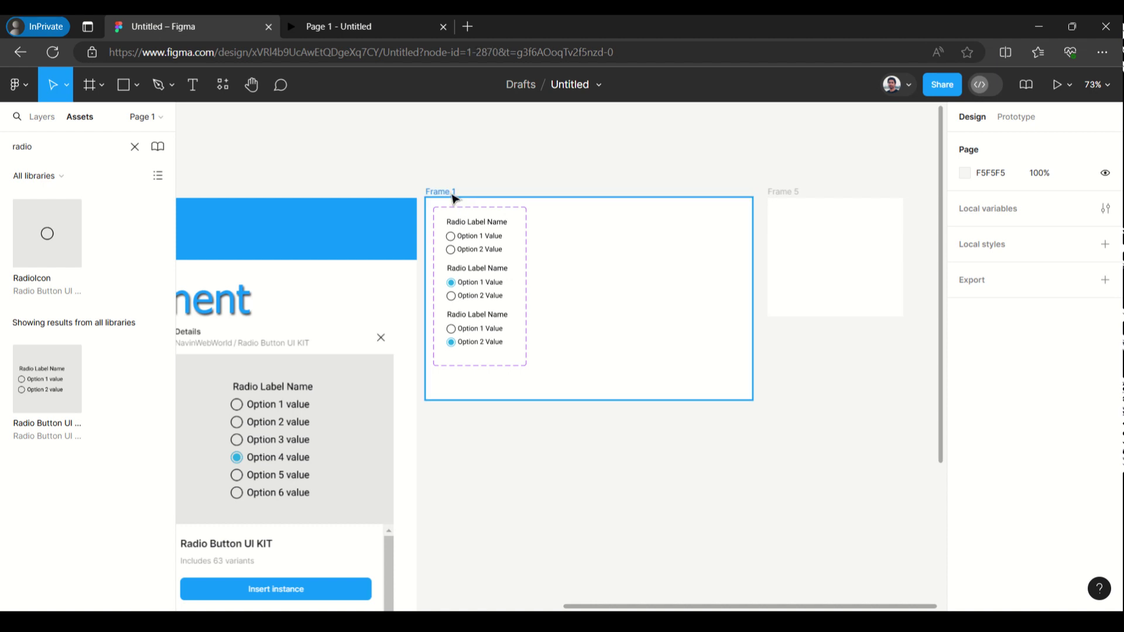
left_click_drag(38, 147, 1, 137)
key("BackSpace")
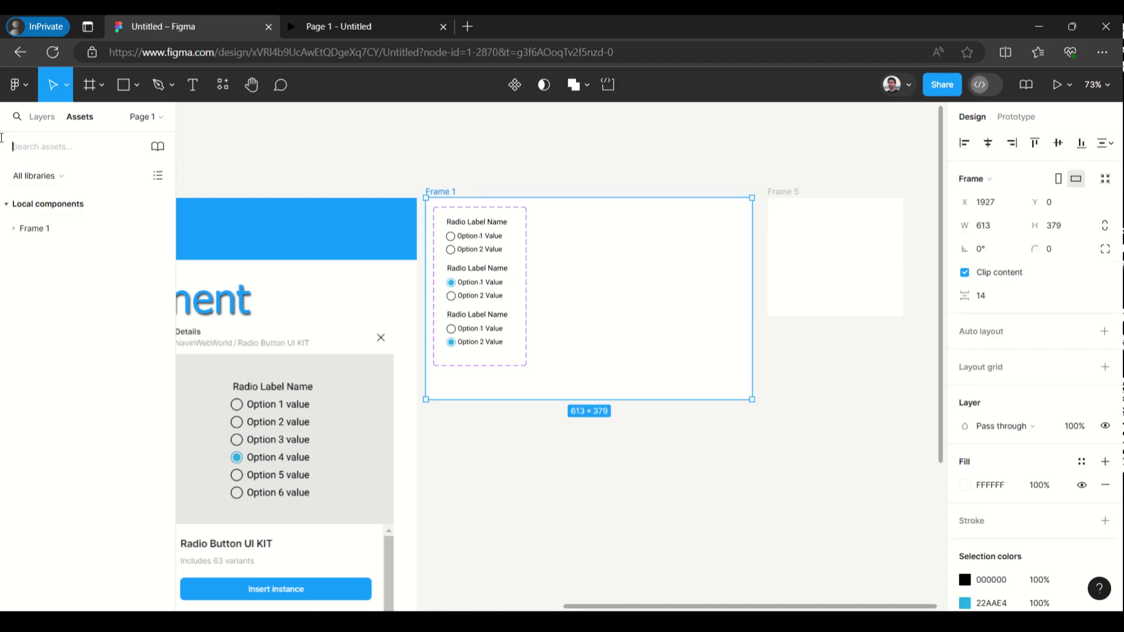
left_click(16, 229)
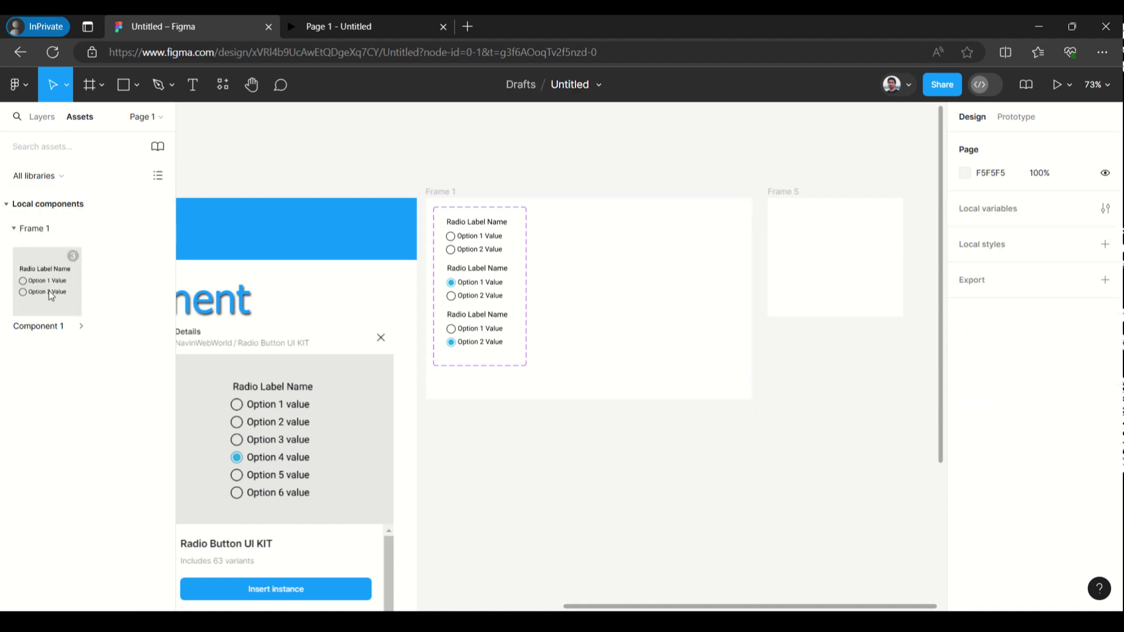
left_click_drag(51, 296, 835, 238)
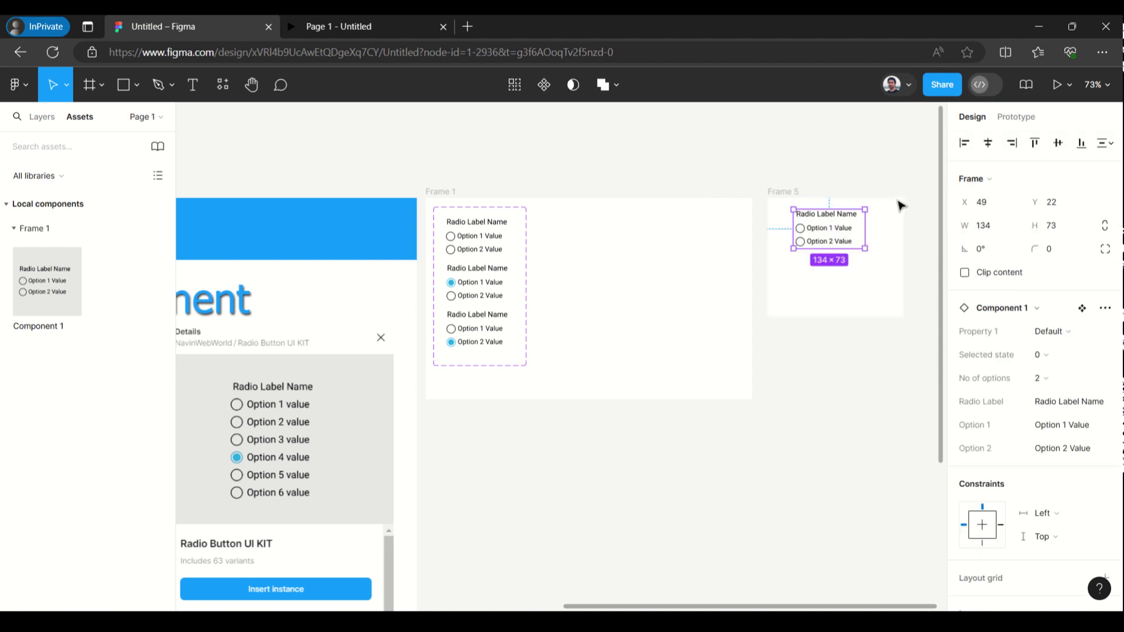
- Set the Selected state of the component instance in Frame 5 to 1
scroll(904, 204, "up", 5)
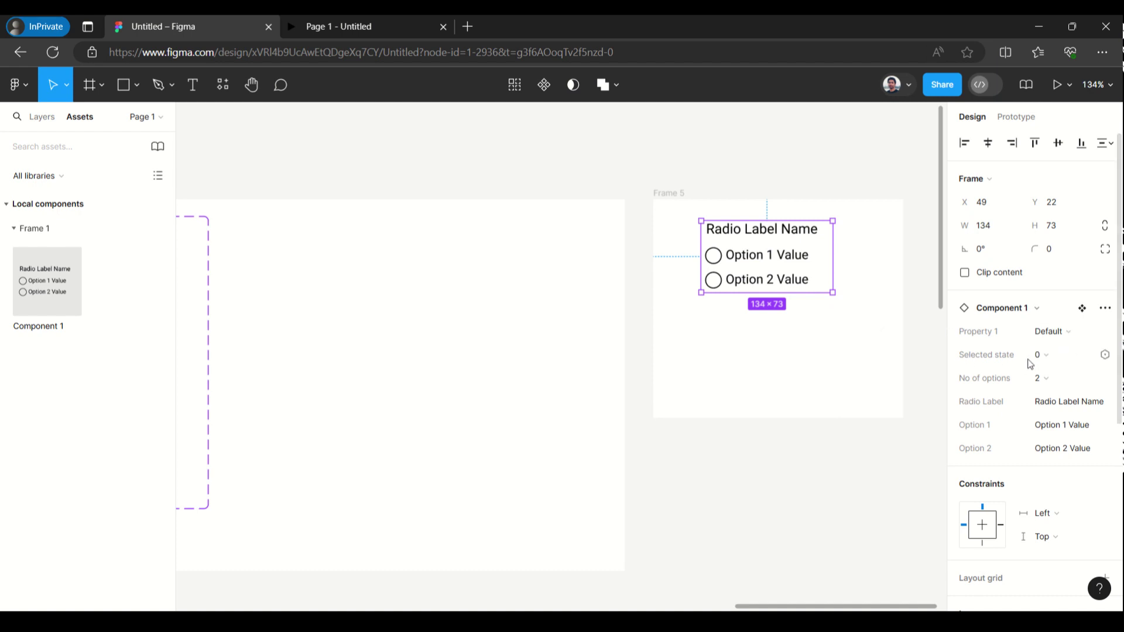
left_click(1072, 357)
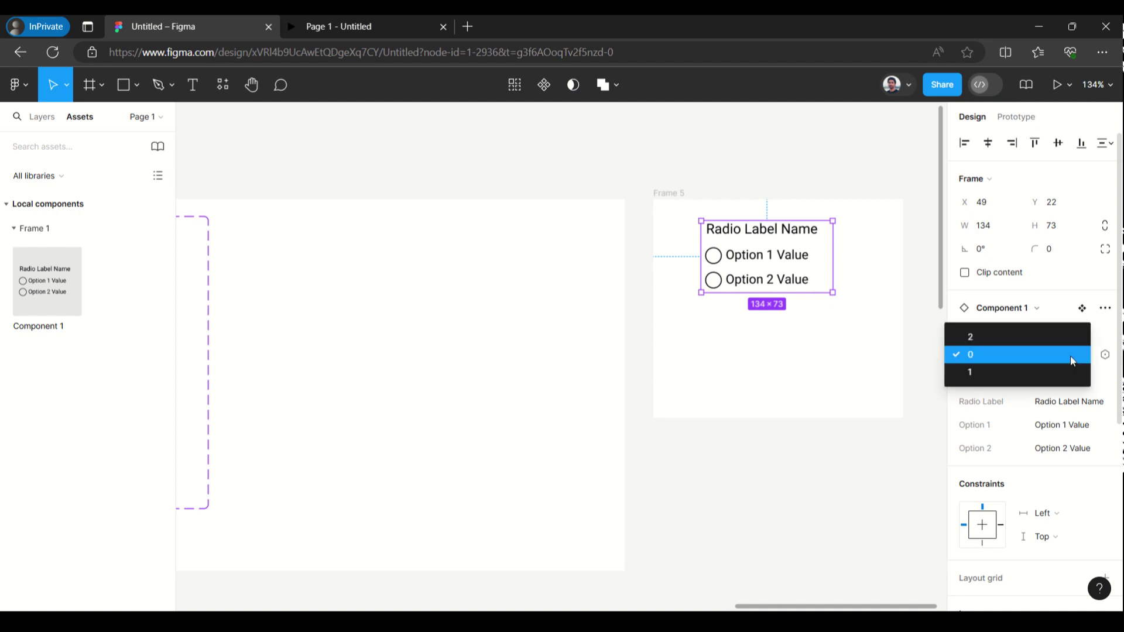
left_click(1049, 373)
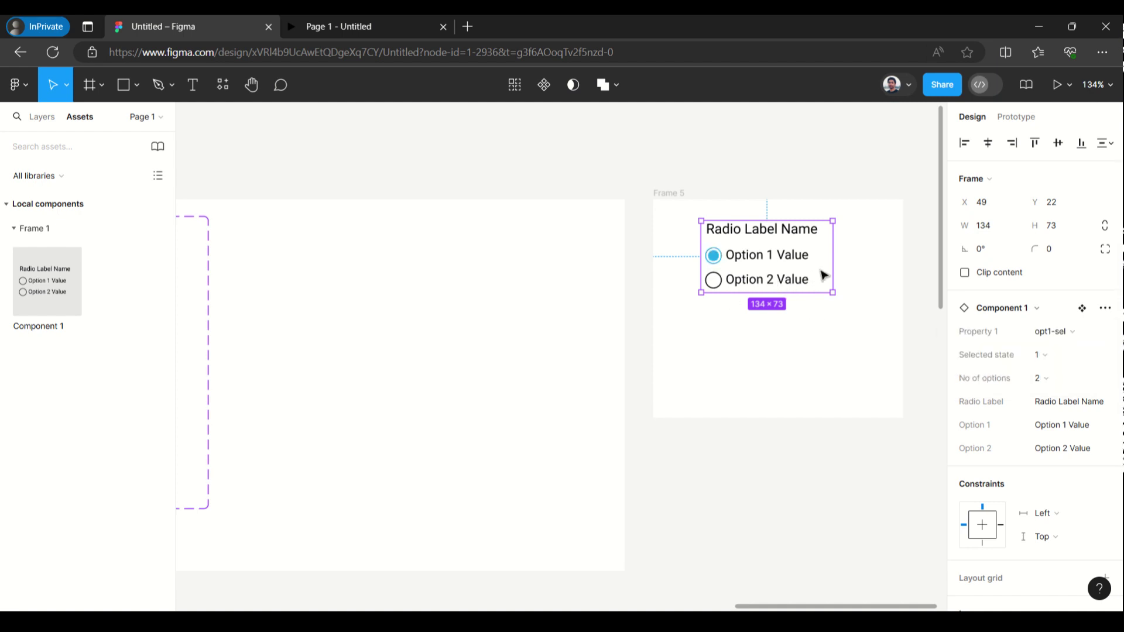
- Set the instance's Radio Label to "Select any value", Option 1 to "1" and Option 2 to "2"
left_click(1062, 409)
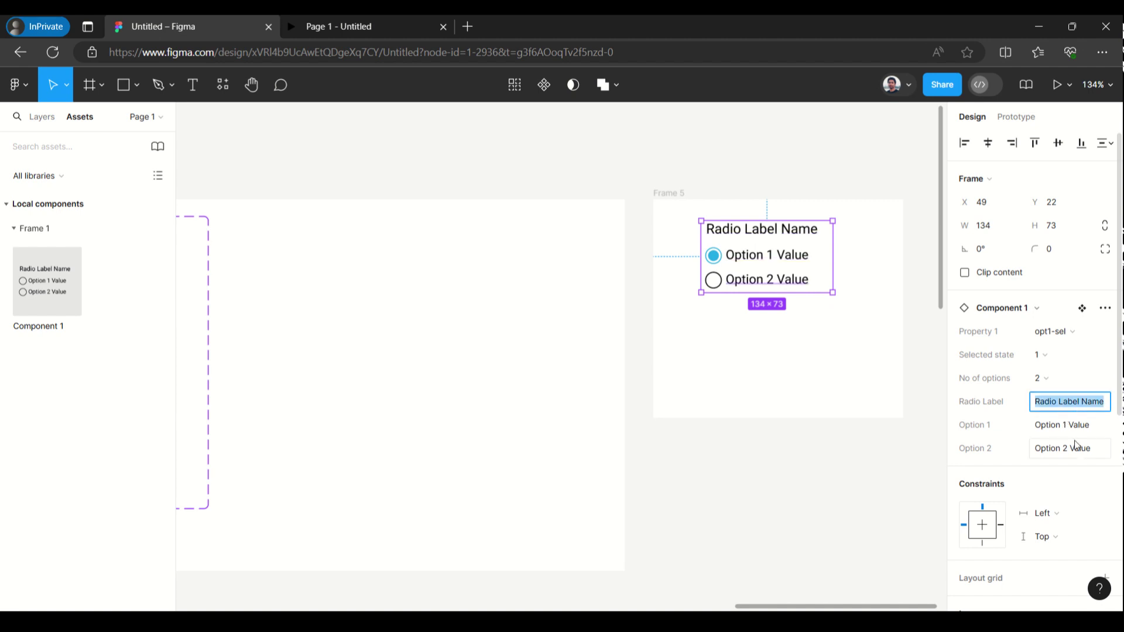
type("Select any")
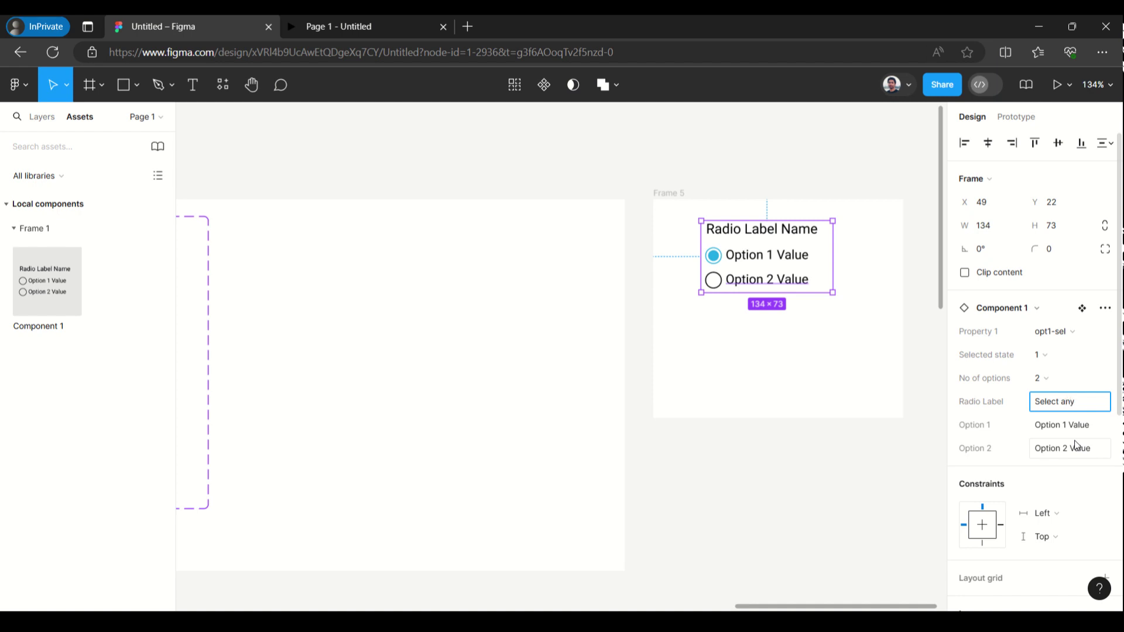
type("value")
left_click(1085, 428)
type("1")
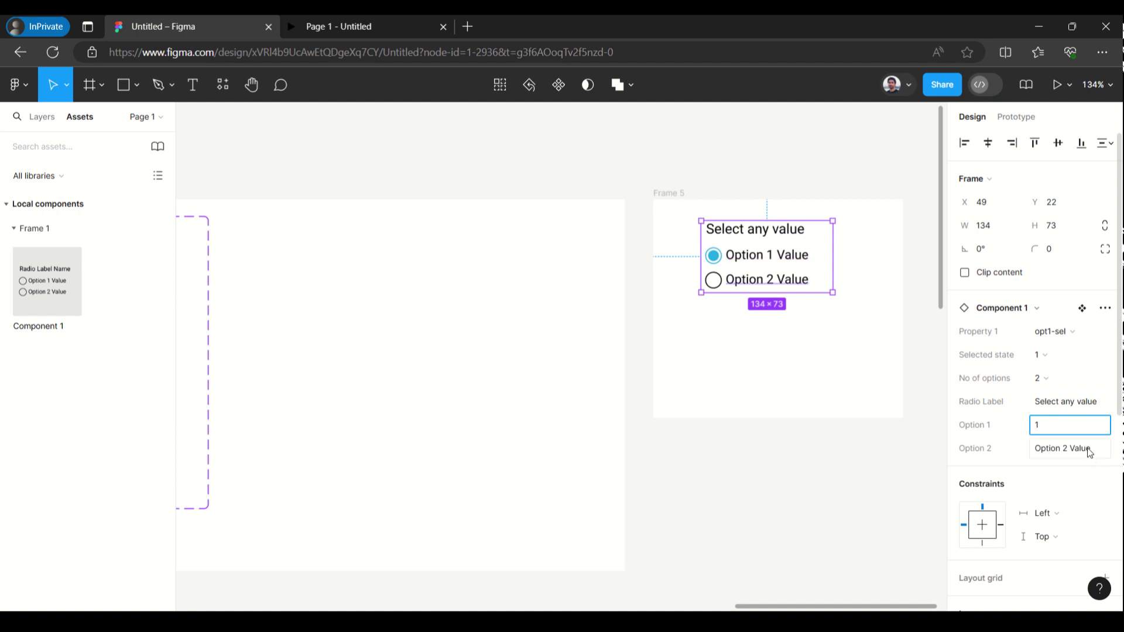
left_click(1087, 447)
type("2")
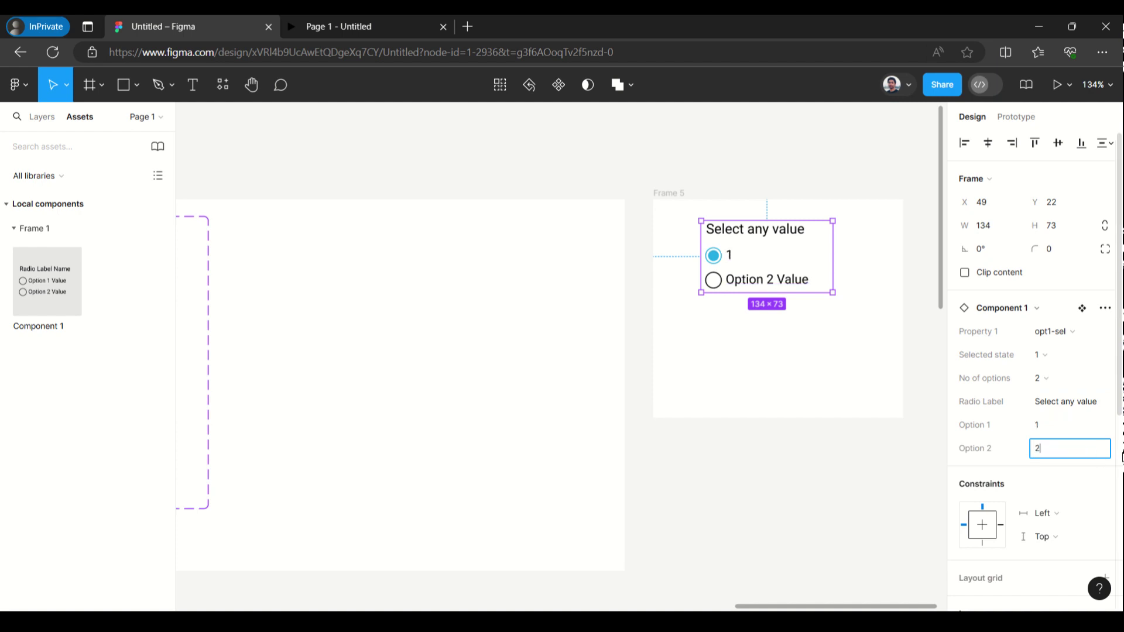
- Present Frame 5 as a prototype
left_click(658, 198)
left_click(1068, 89)
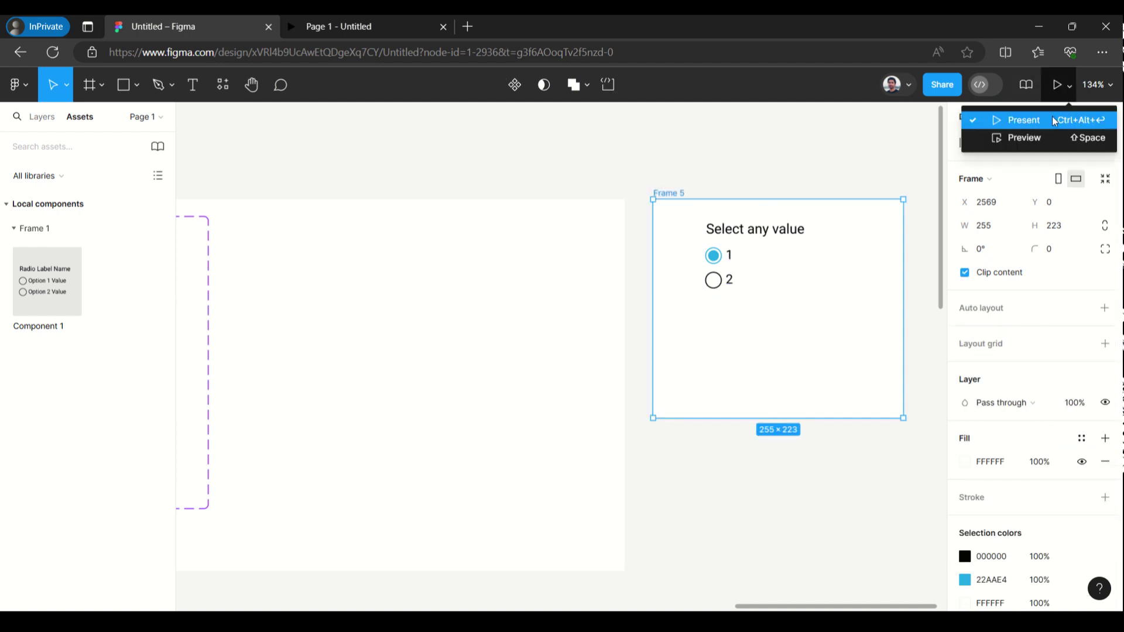
left_click(1052, 116)
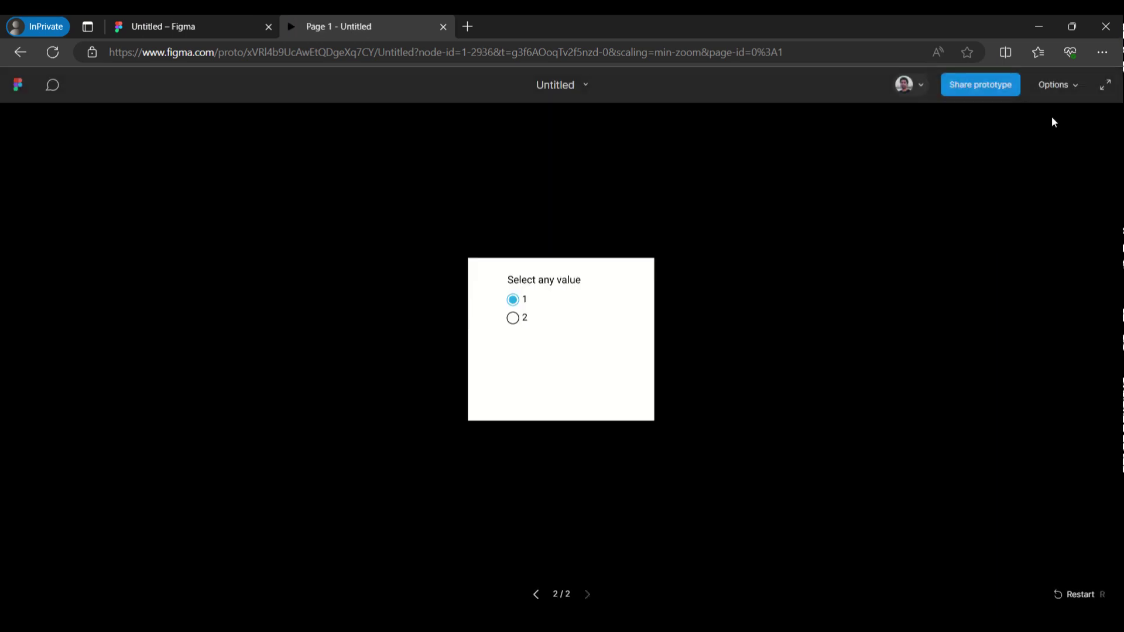
- Test the presented radio group by switching repeatedly between options 2 and 1
left_click(521, 321)
left_click(521, 300)
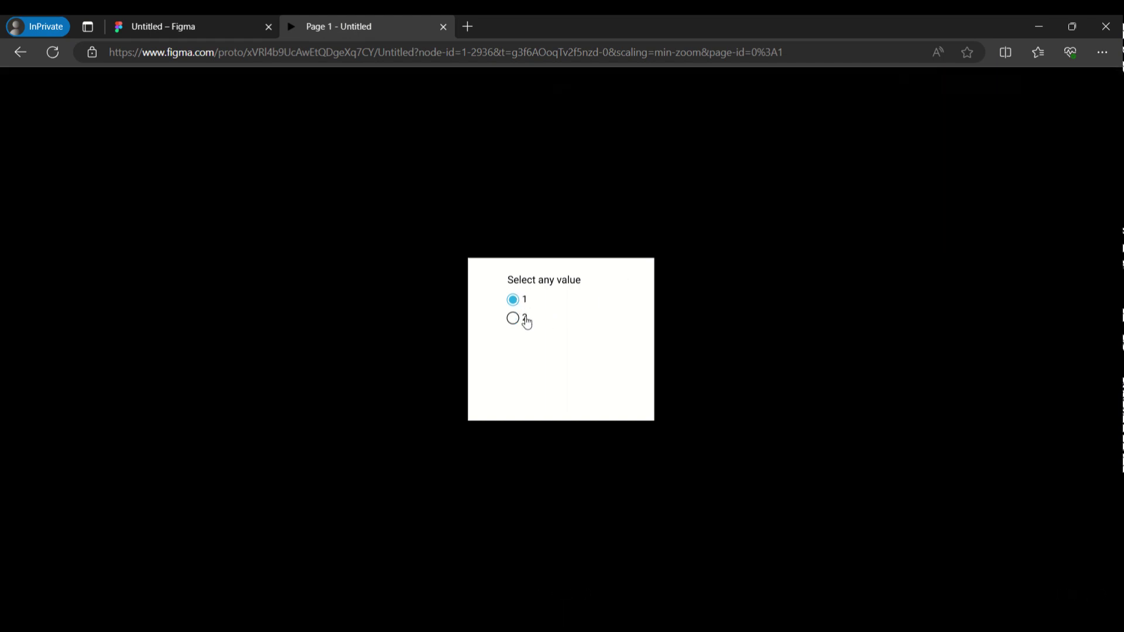
left_click(522, 319)
left_click(521, 300)
left_click(527, 320)
left_click(524, 301)
left_click(523, 319)
left_click(524, 300)
- Return to the design file and enlarge the Component 1 variant set in Frame 1 to about 564 × 355
left_click(159, 25)
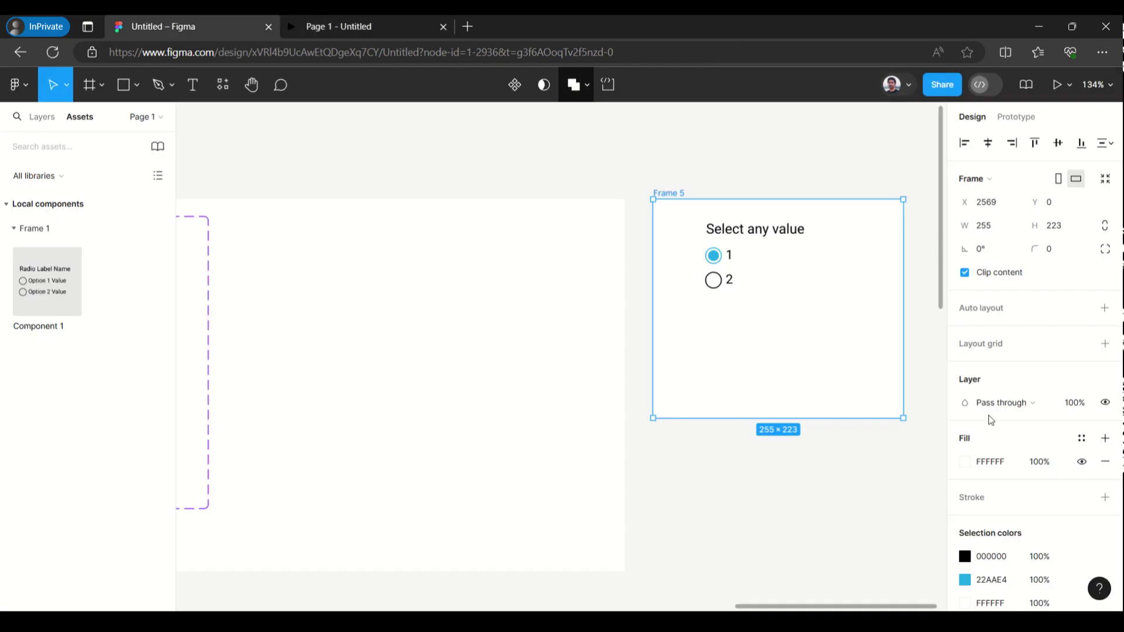
left_click(792, 534)
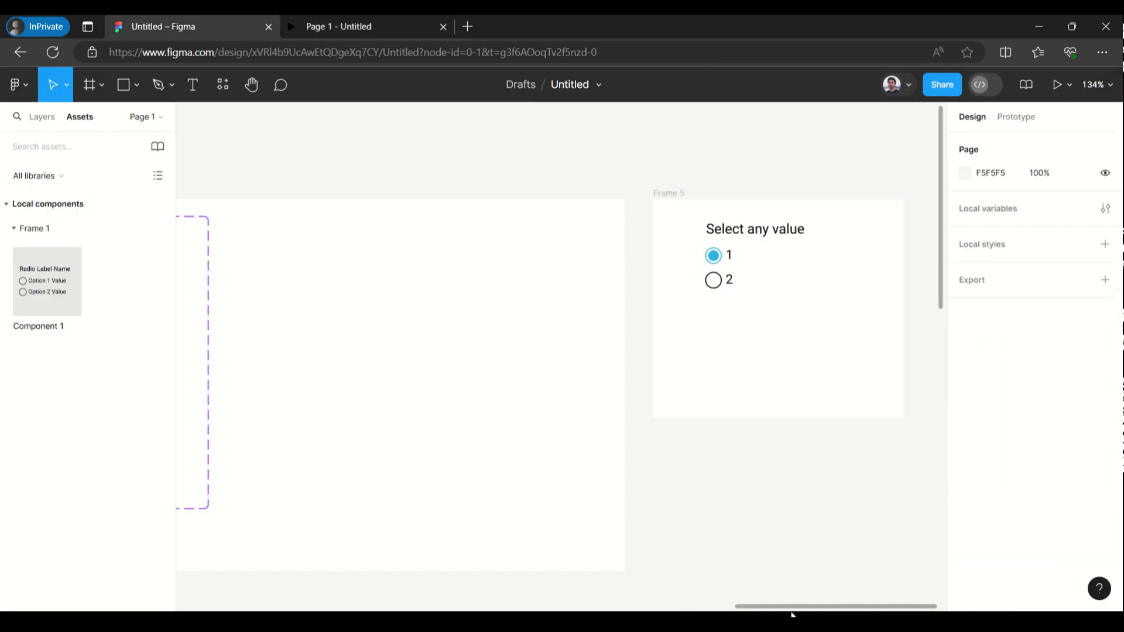
left_click_drag(796, 609, 697, 610)
left_click(456, 216)
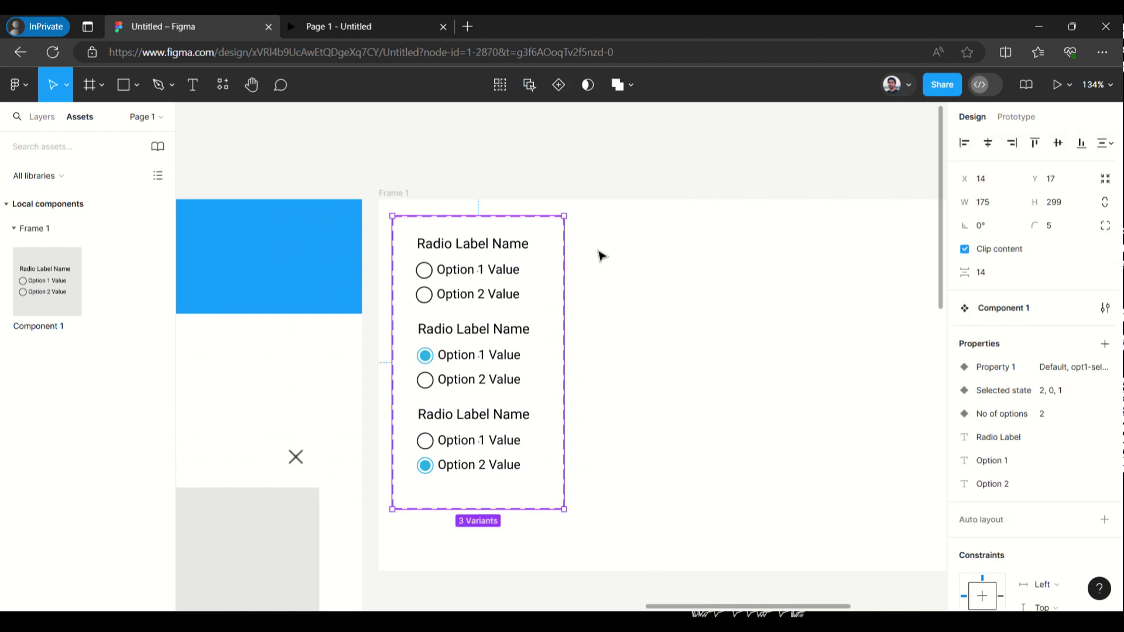
left_click_drag(563, 339, 861, 368)
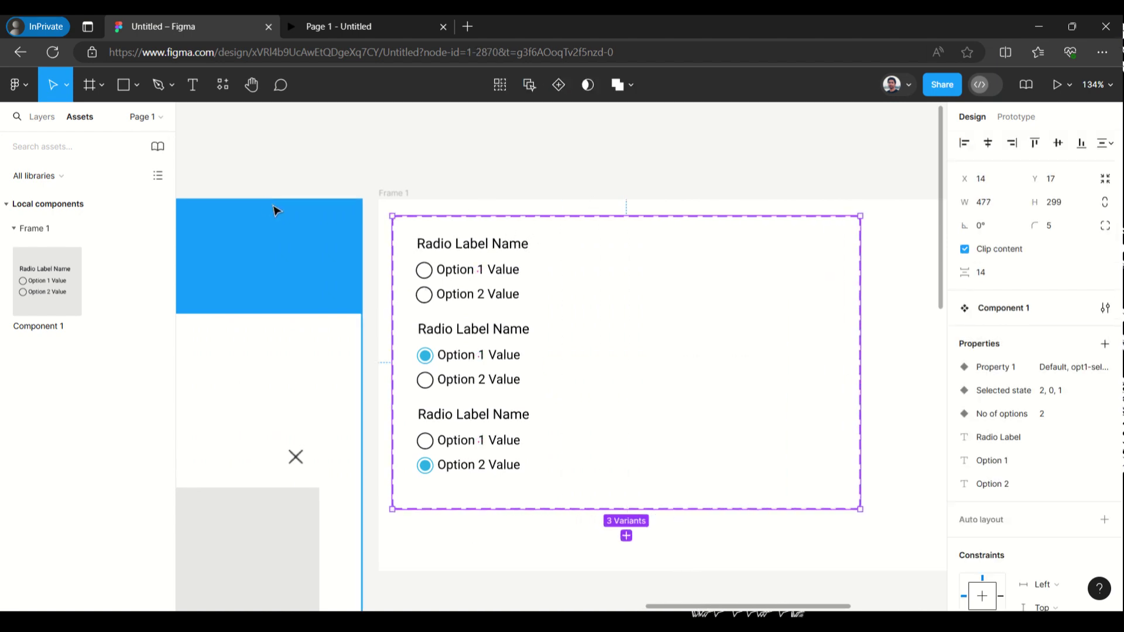
scroll(240, 185, "down", 5)
left_click_drag(525, 388, 530, 420)
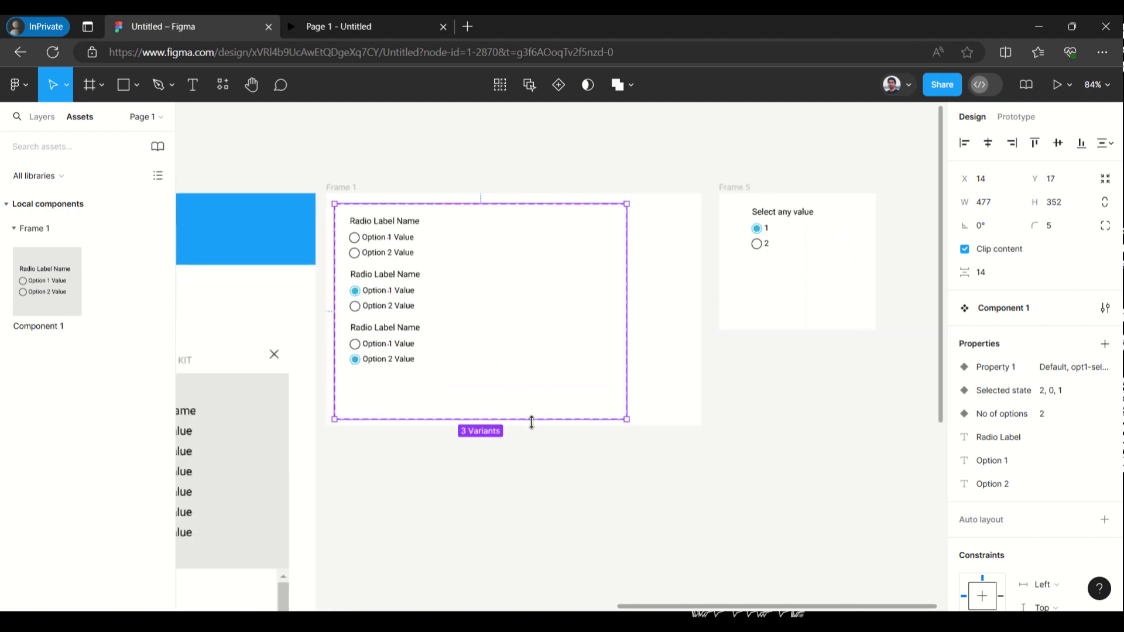
left_click_drag(628, 301, 682, 299)
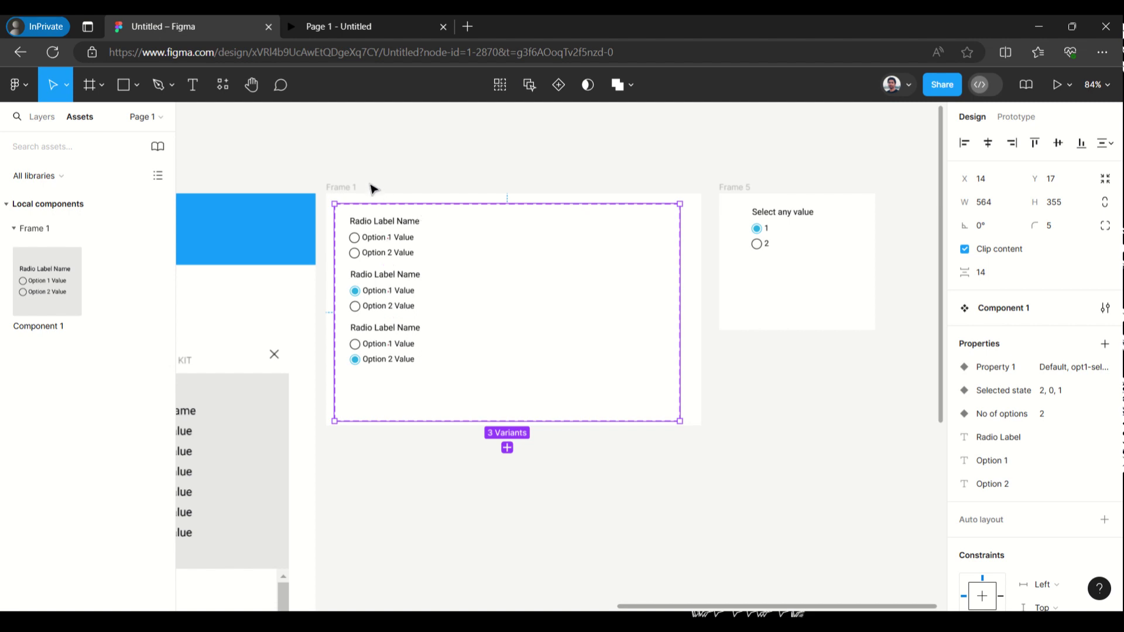
- Show the layer list and move Frame 1 to about X 1933, Y -12
left_click(42, 117)
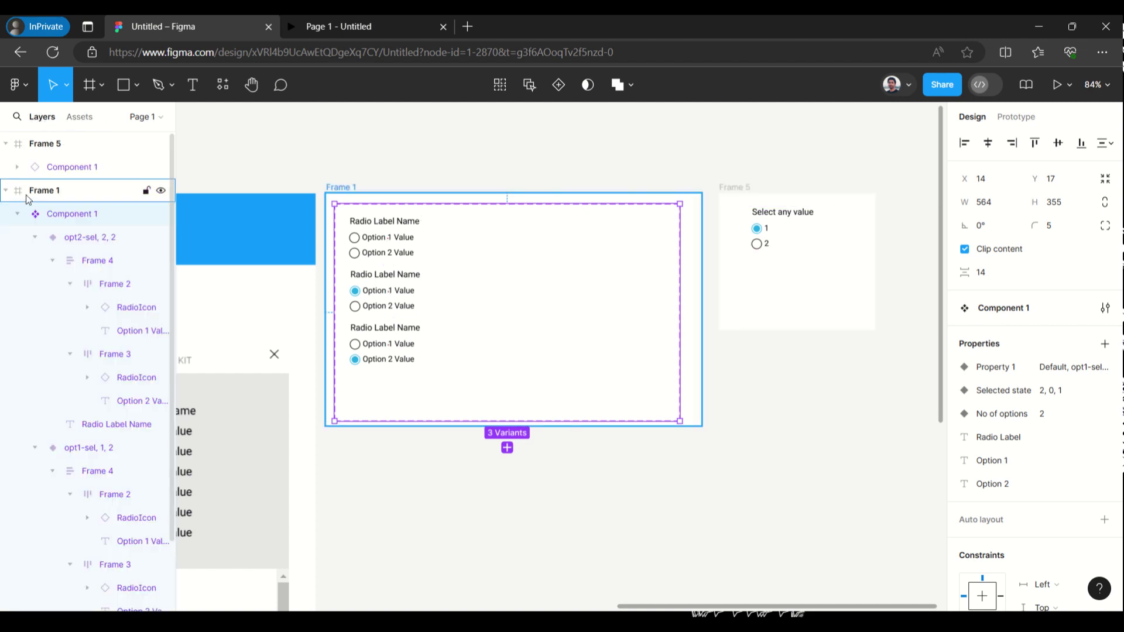
left_click(341, 188)
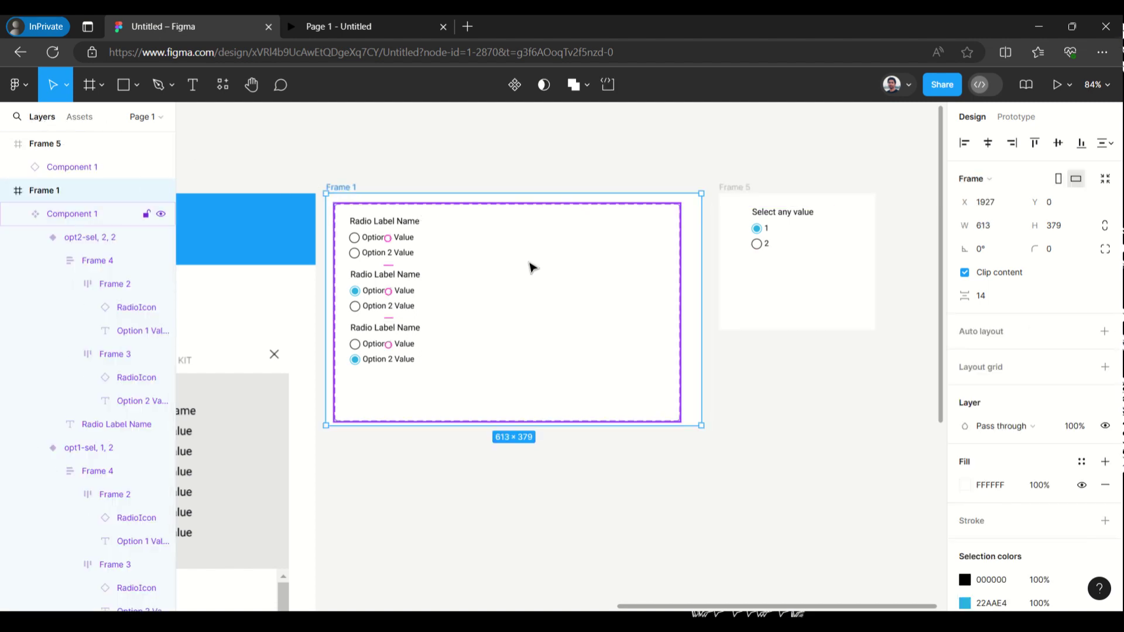
mouse_move(504, 244)
left_mouse_down()
mouse_move(510, 359)
mouse_move(505, 229)
left_mouse_up()
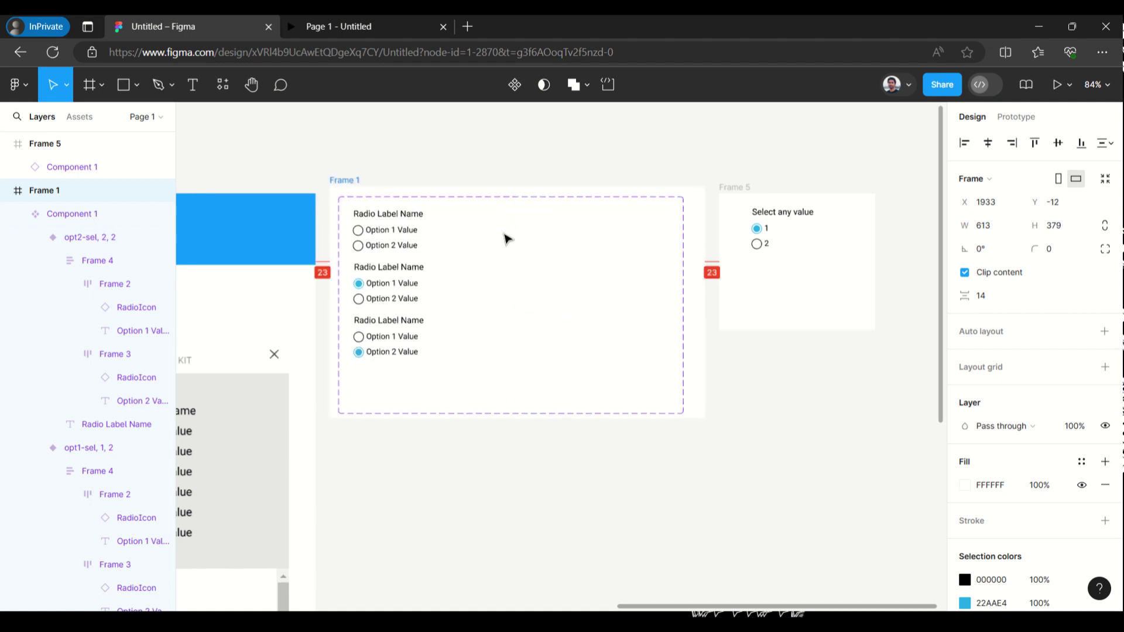
- Duplicate the three existing variants into a second column inside the set and set the copies' No of options to 3
left_click(419, 230)
left_click(420, 230)
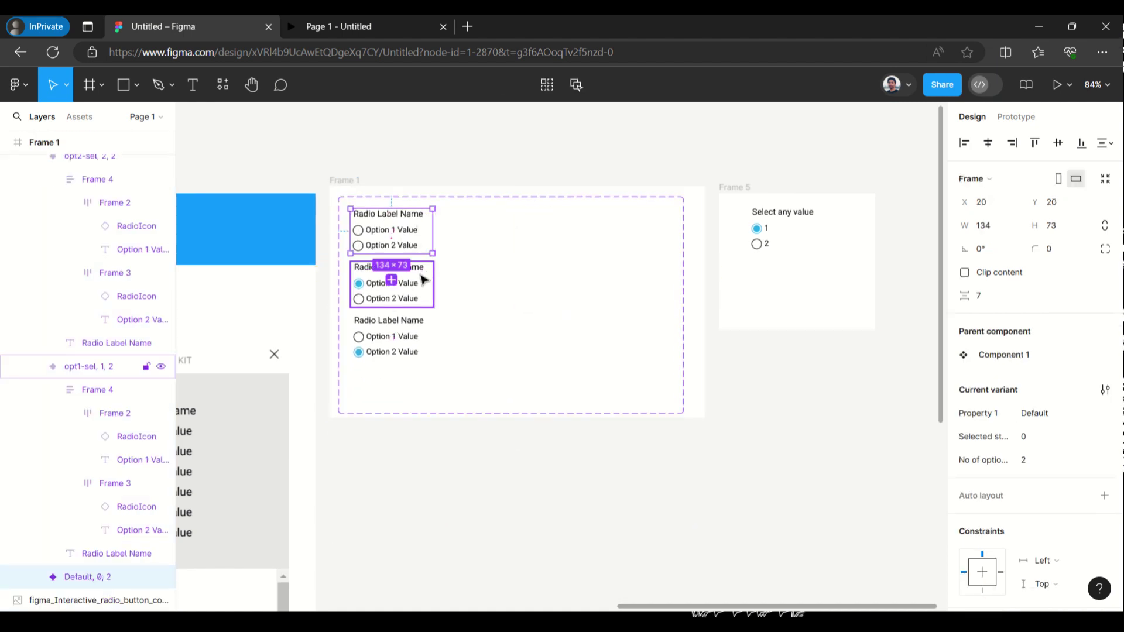
left_click(35, 366)
scroll(41, 252, "up", 2)
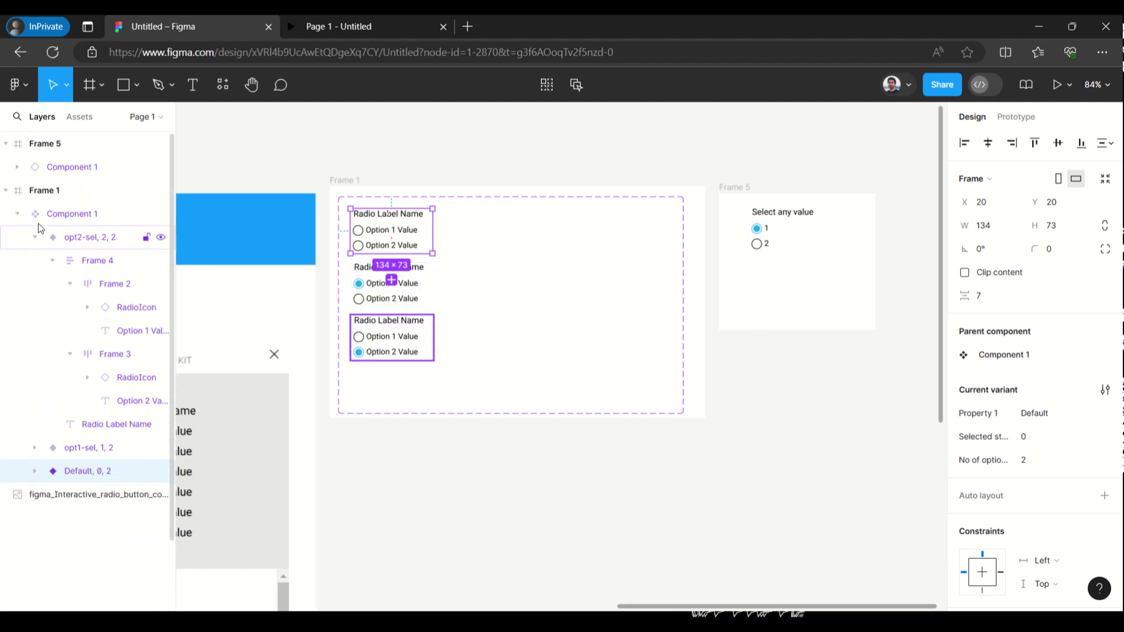
left_click(35, 237)
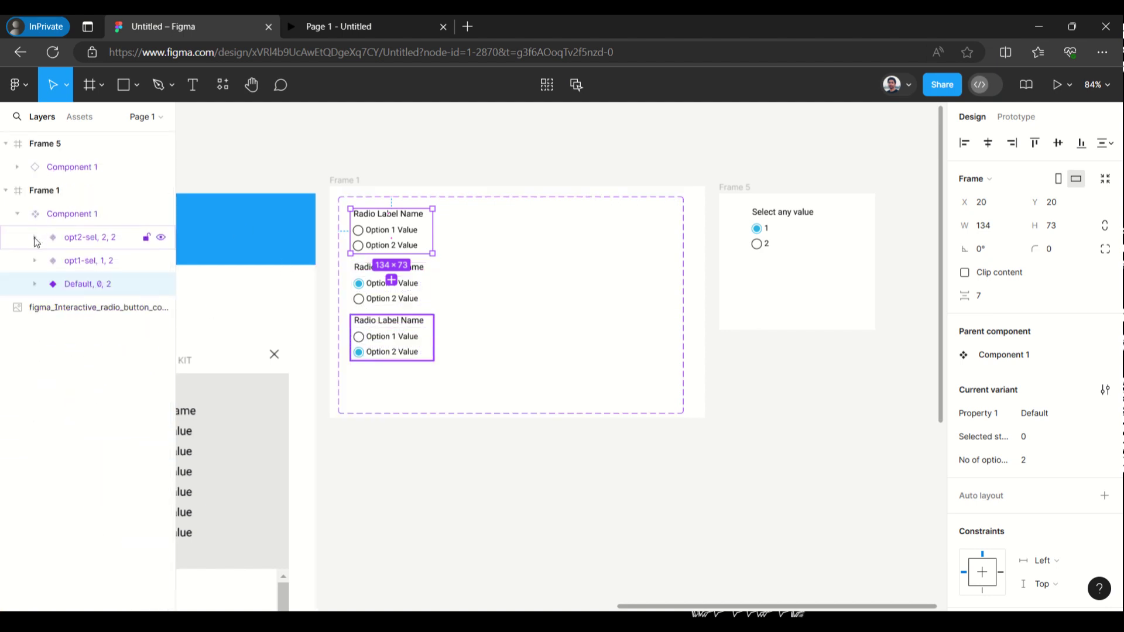
left_click(87, 258, "shift")
left_click(87, 241, "shift")
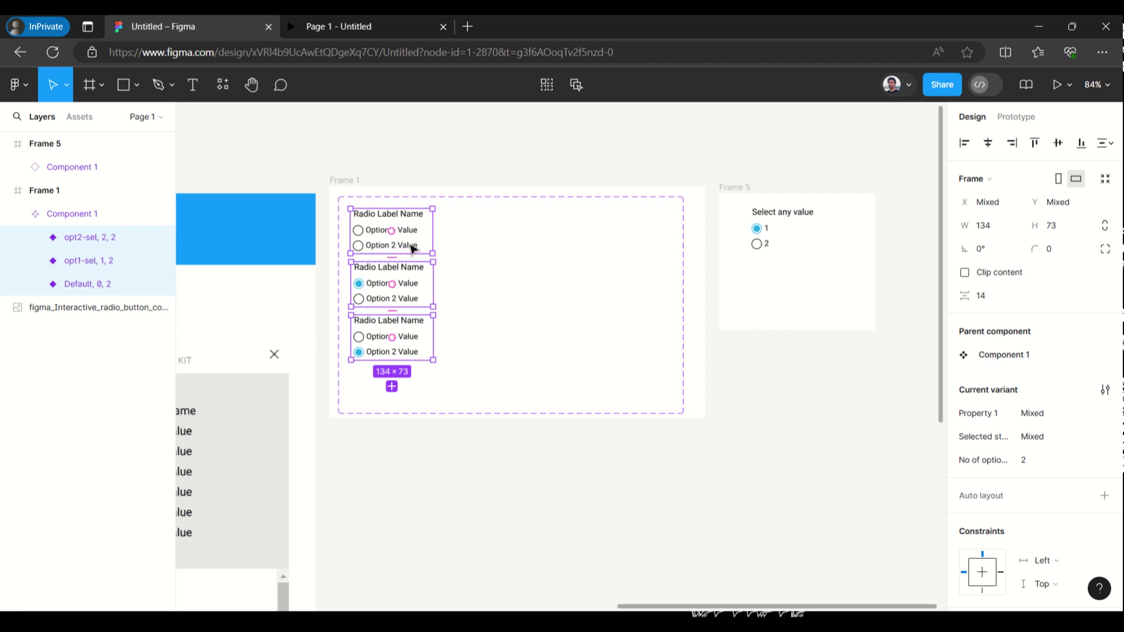
left_click_drag(414, 248, 509, 249)
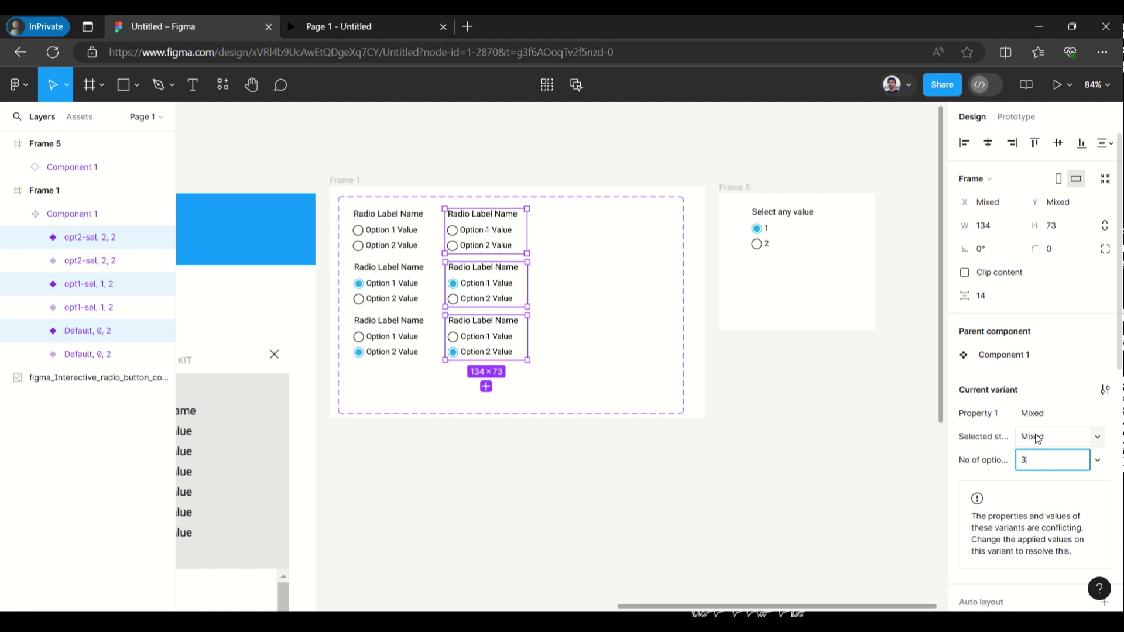
- Set the Selected state of the three duplicated variants to 3
left_click(1038, 439)
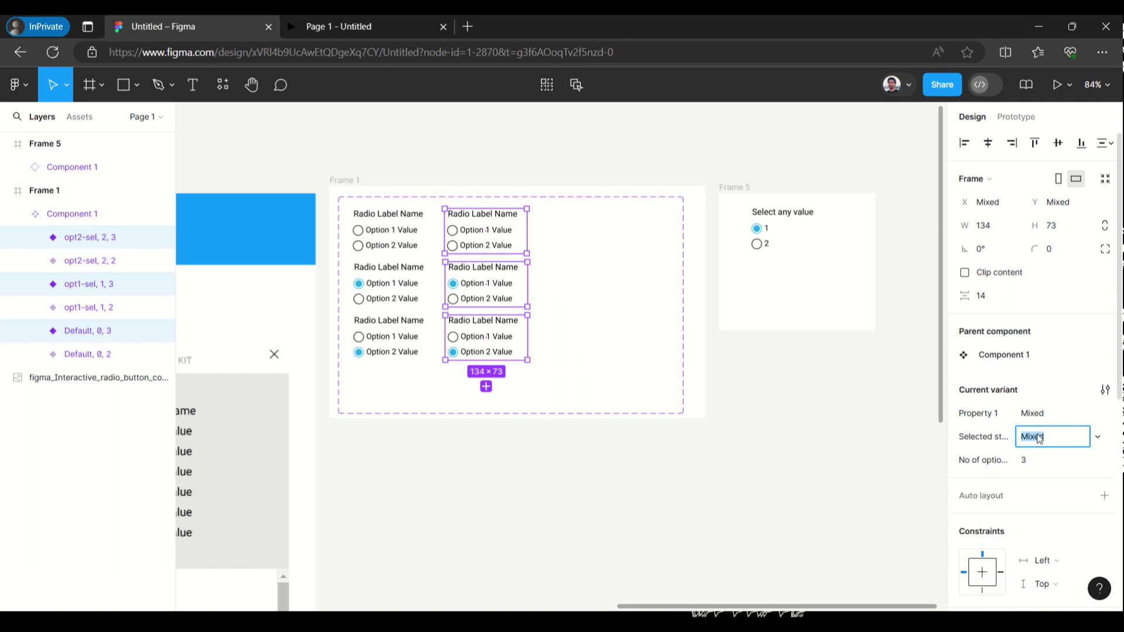
type("3")
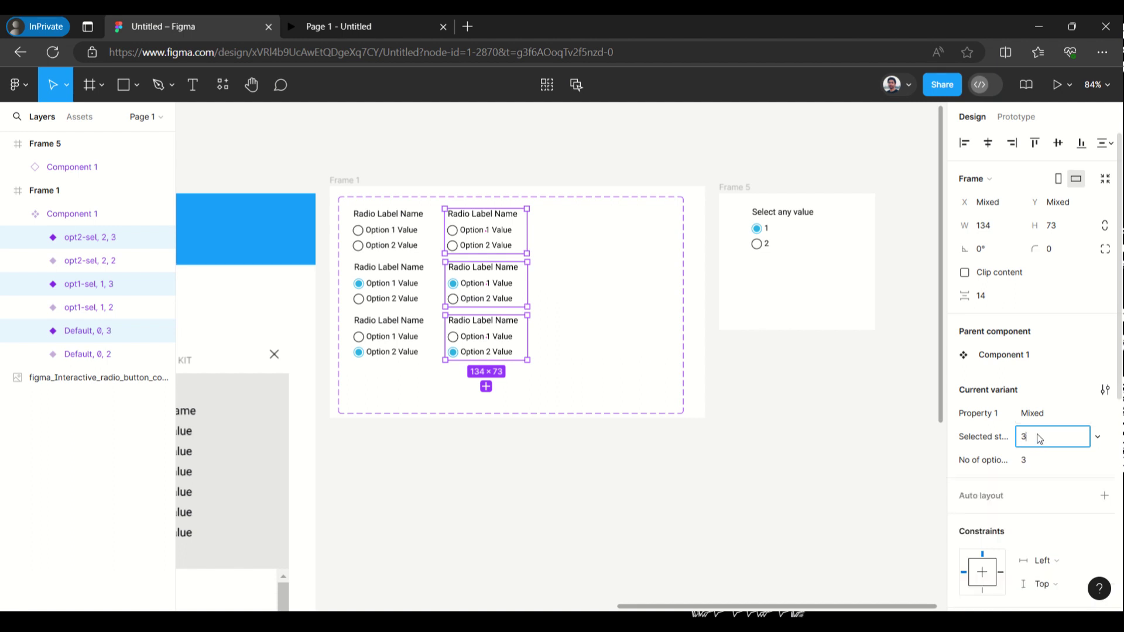
left_click(906, 433)
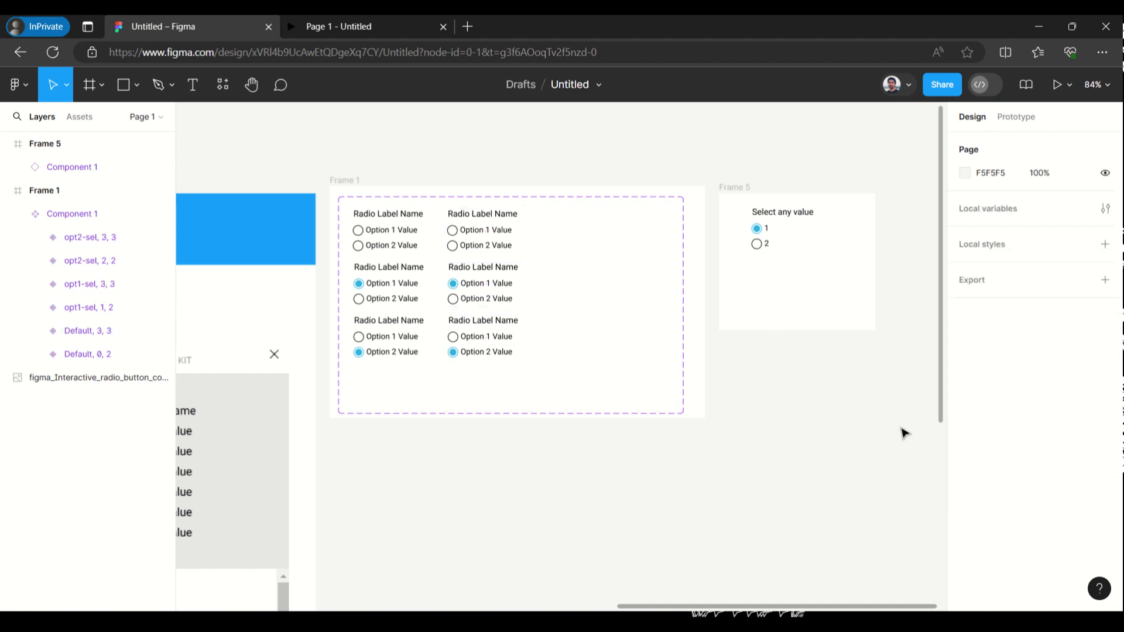
- Move the lower two variants of the second column down to widen the gaps, with the opt1-sel copy at about Y 127
left_click(564, 416)
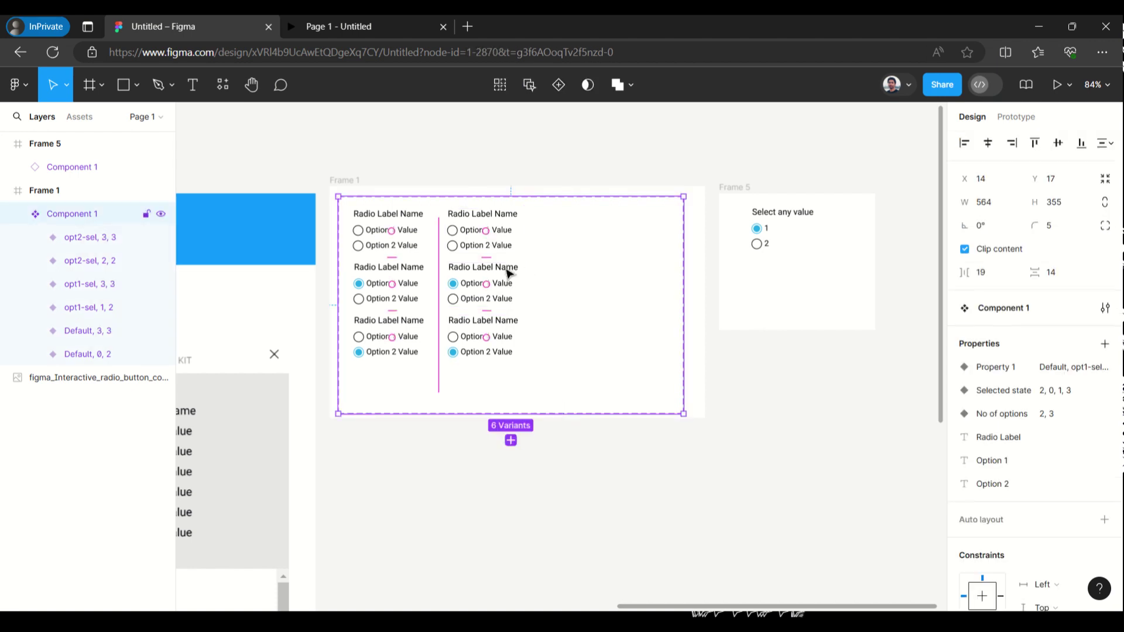
left_click(500, 326)
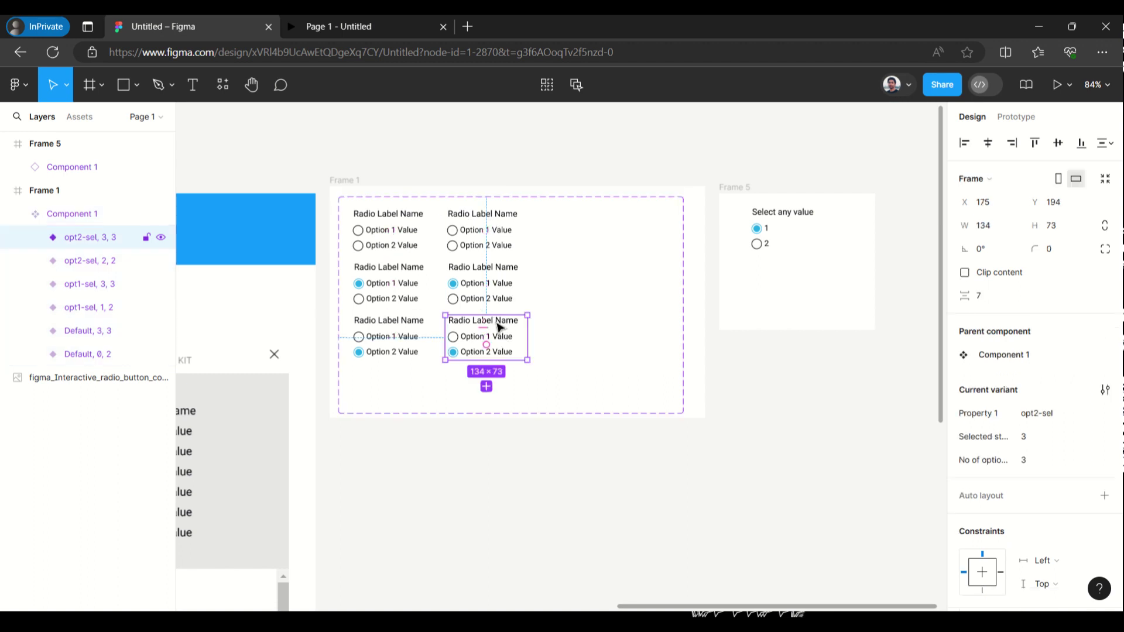
left_click_drag(499, 326, 499, 351)
left_click(477, 267)
left_click_drag(509, 277, 509, 290)
left_click(508, 249)
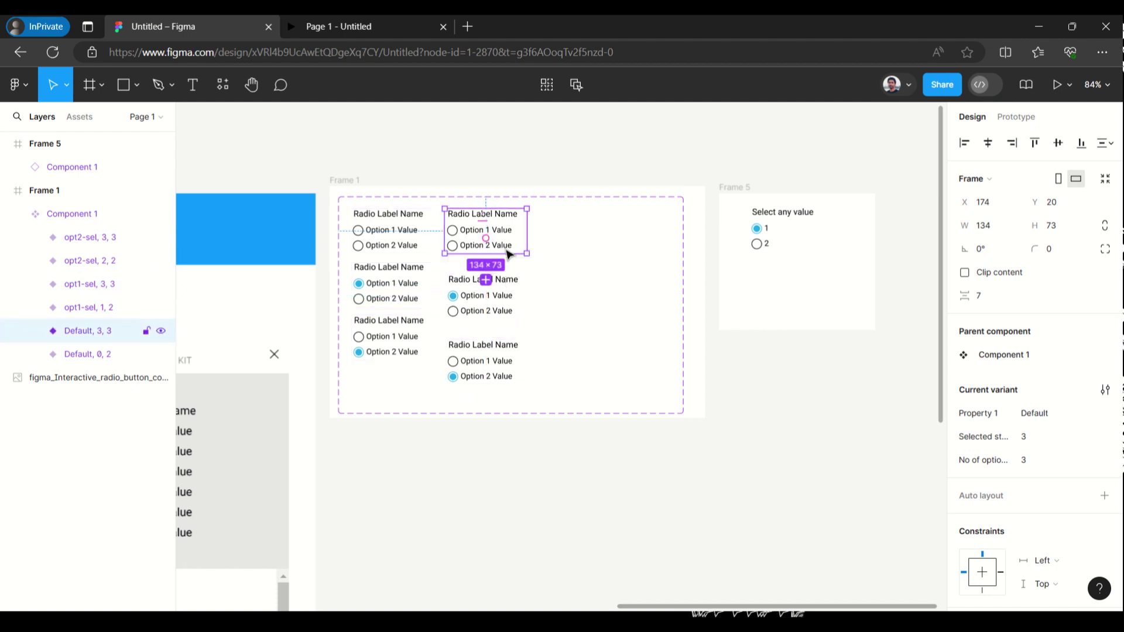
- Create a text property on Component 1 named "Option 3" with the value "Option 3 Value"
left_click(371, 201)
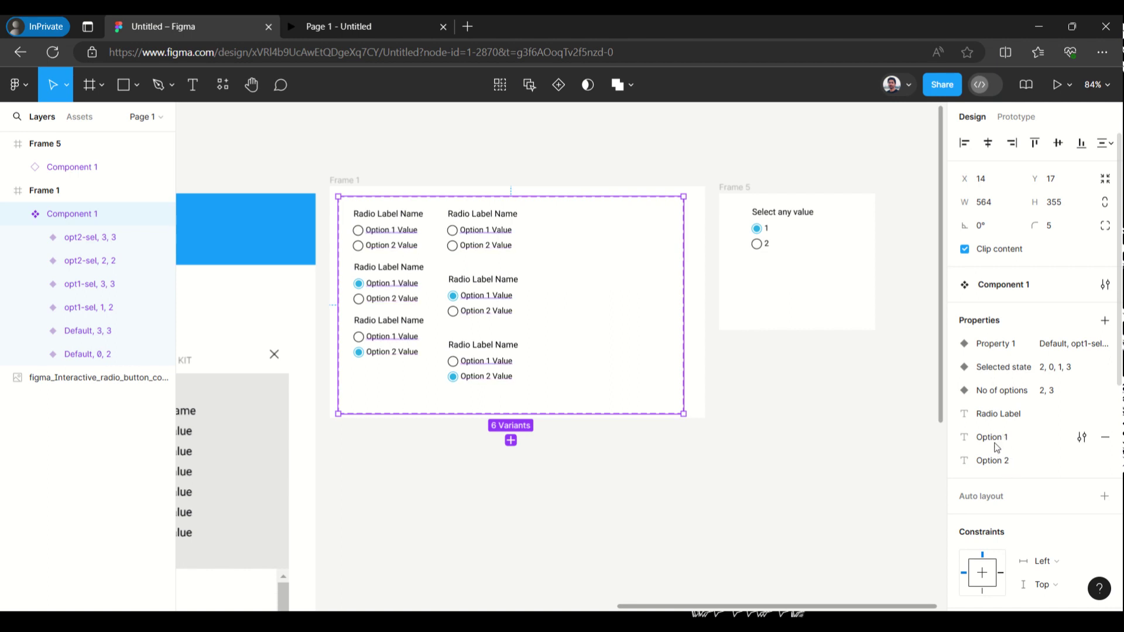
left_click(1104, 320)
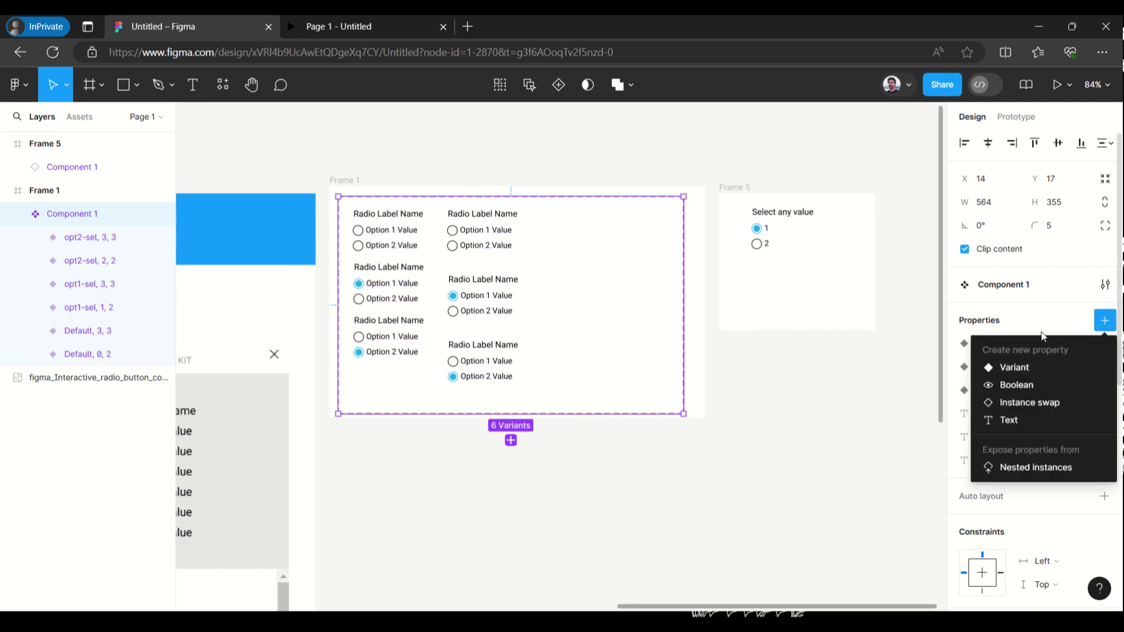
left_click(1032, 419)
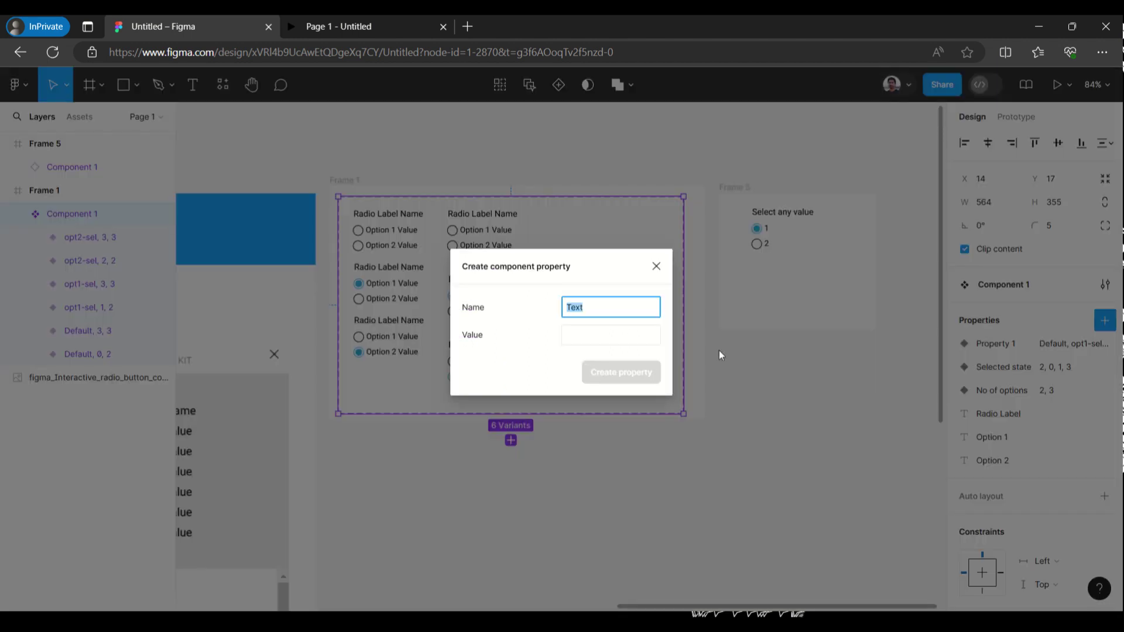
type("Option 3")
left_click(585, 340)
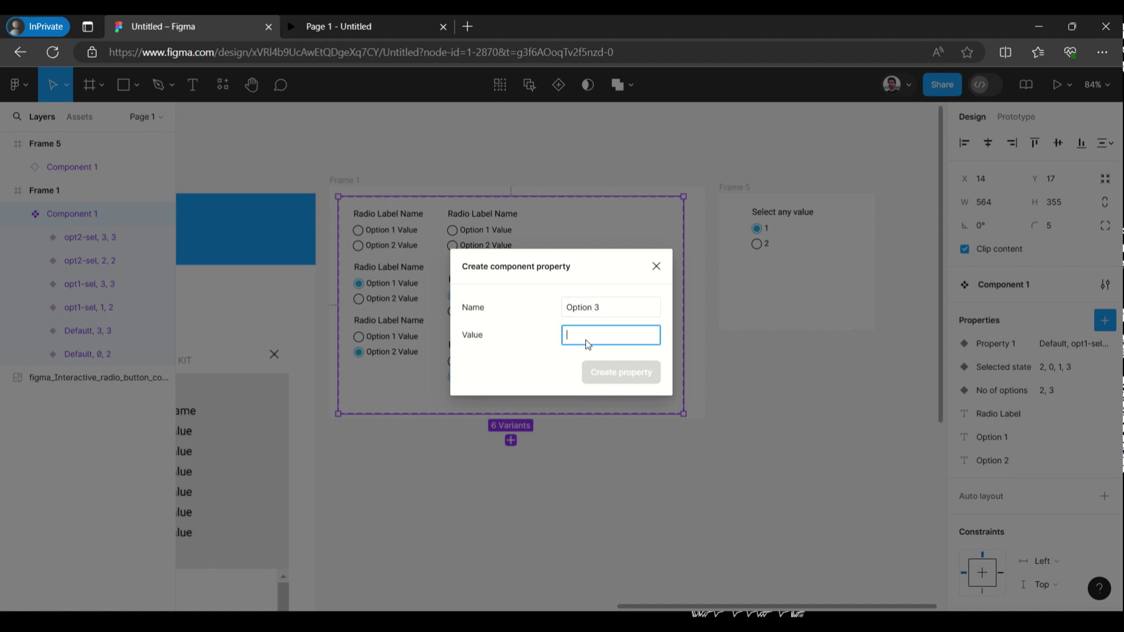
type("Option 3 Val")
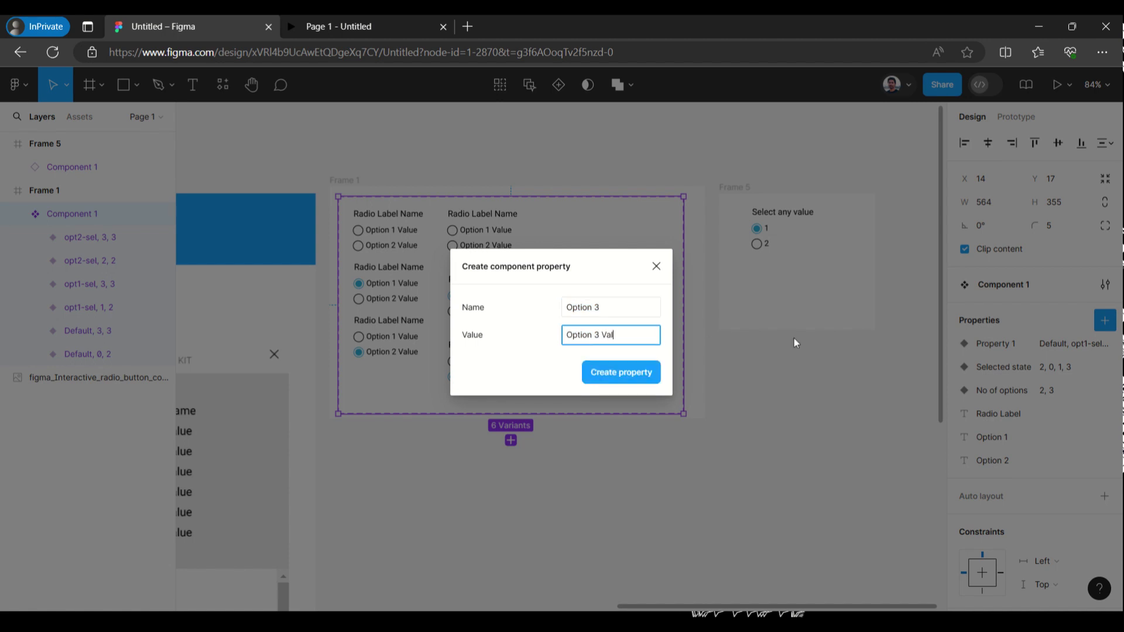
type("ue")
left_click(615, 372)
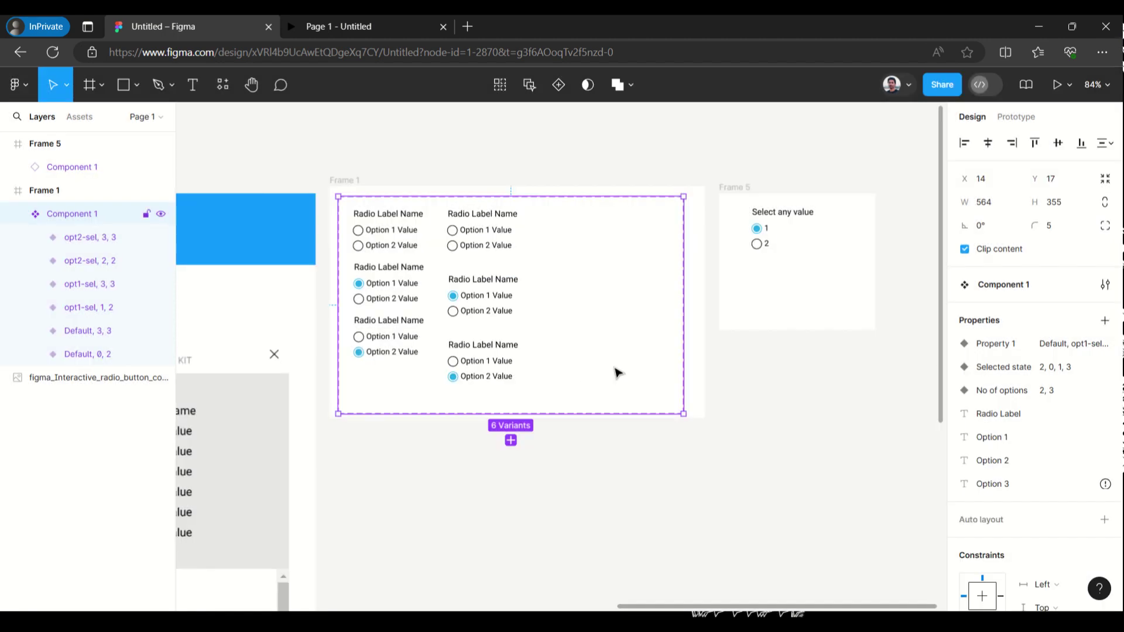
- Duplicate the Option 2 row inside the second column's Default variant
left_click(483, 249)
left_click(485, 248)
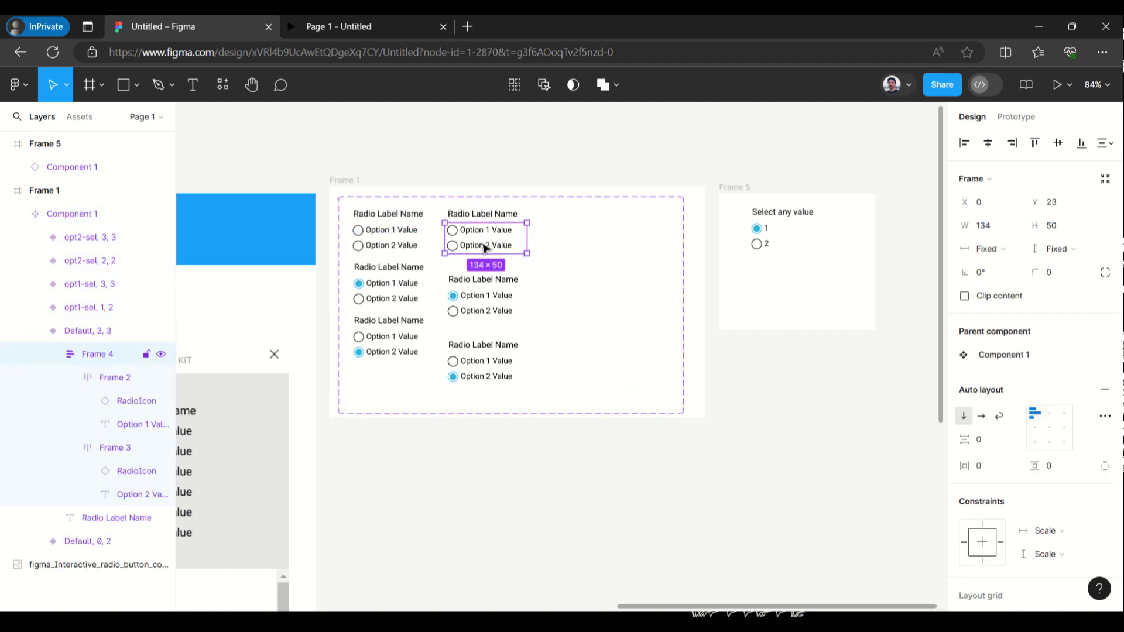
left_click(483, 246)
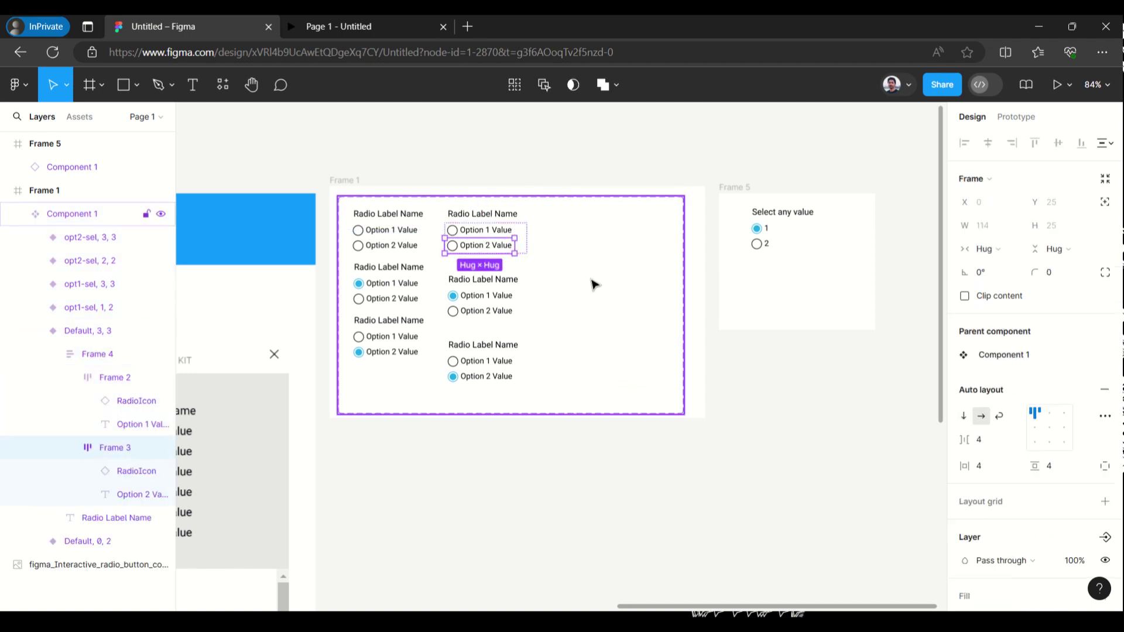
key("ctrl+d")
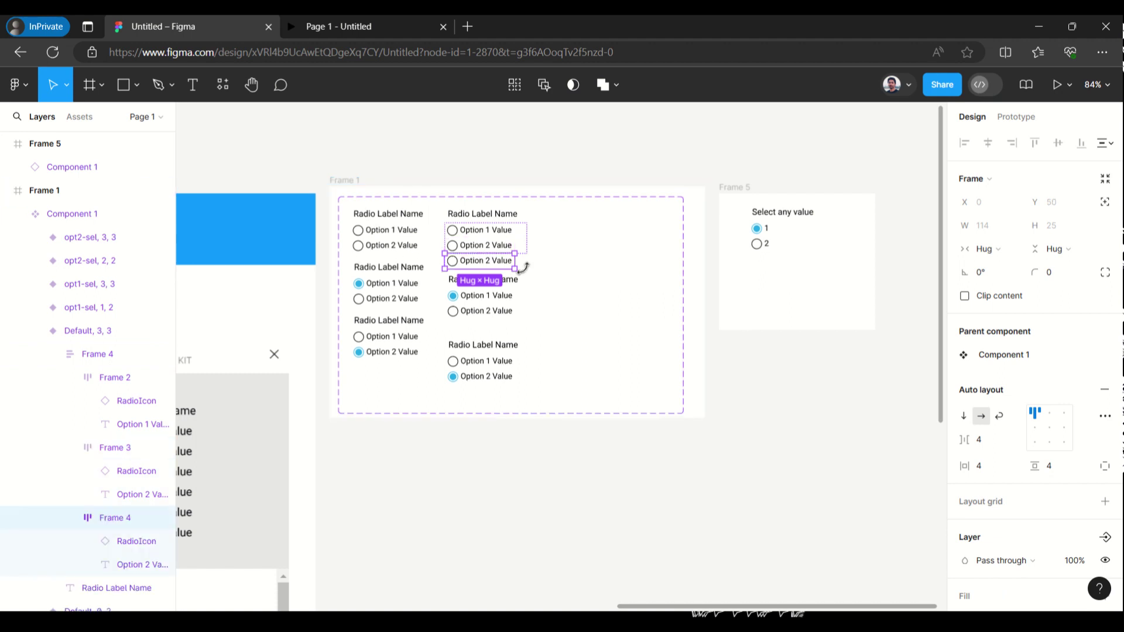
- Link the duplicated row's text in the Default variant to the Option 3 property
left_click(483, 265)
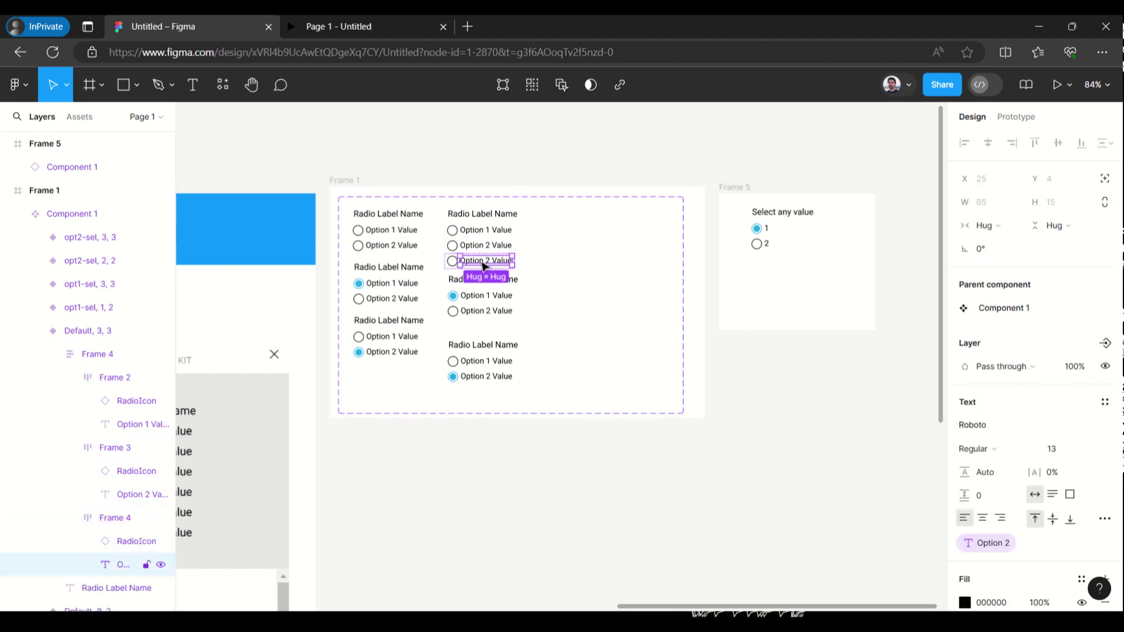
left_click(1003, 544)
left_click(1006, 545)
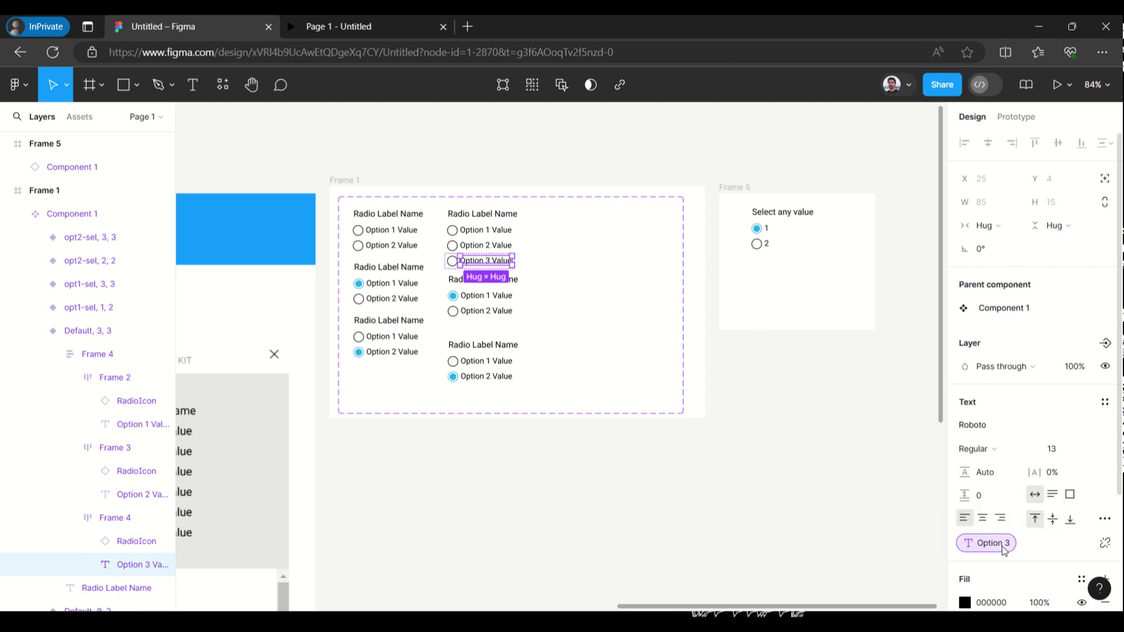
left_click(582, 416)
- Duplicate the Option 2 row in the second column's opt1-sel variant and link the copy's text to the Option 3 property
left_click(486, 313)
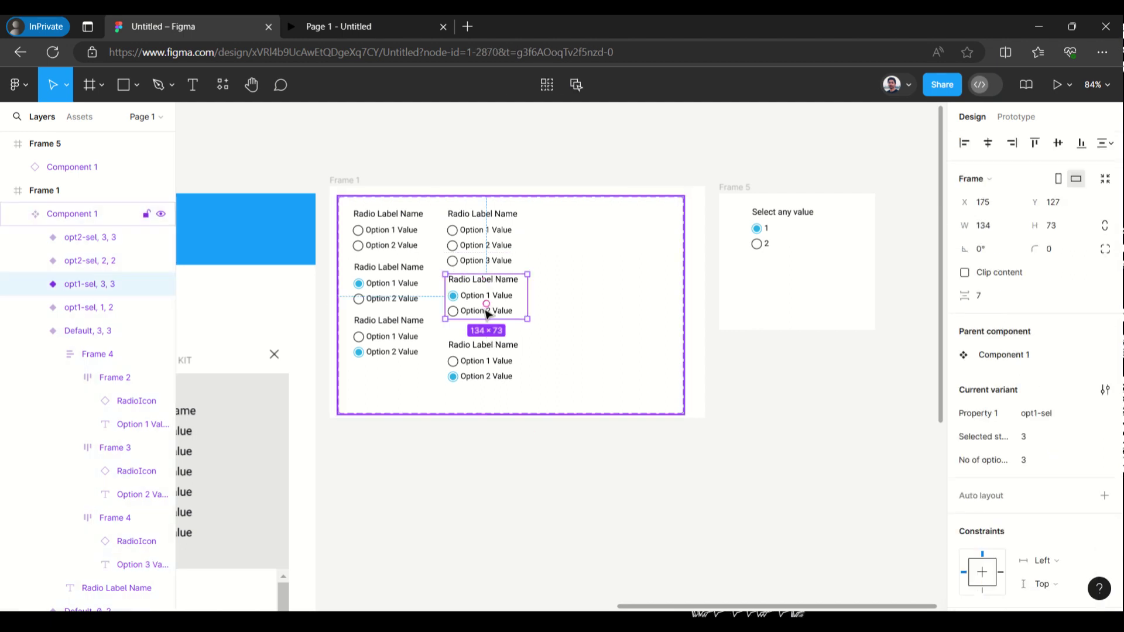
double_click(486, 313)
double_click(487, 312)
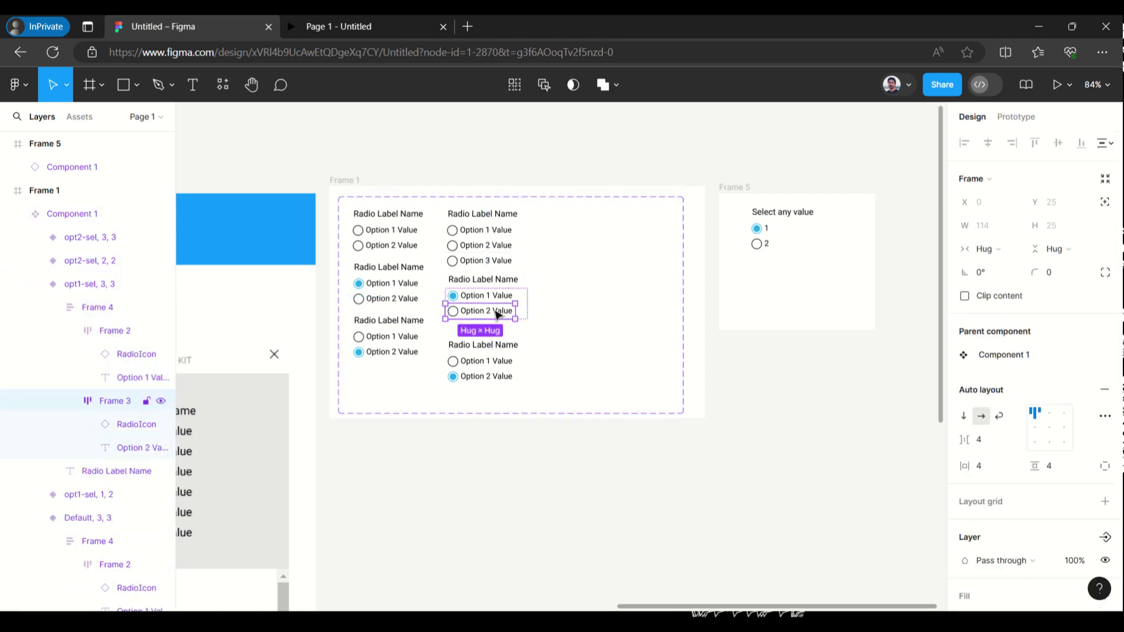
key("ctrl+d")
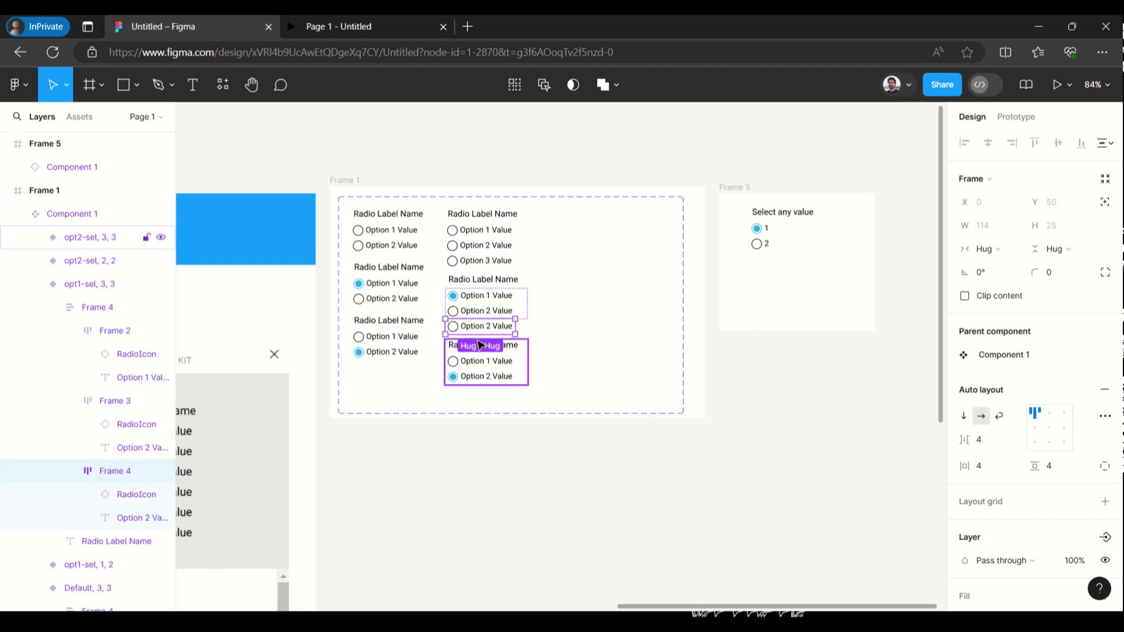
double_click(495, 330)
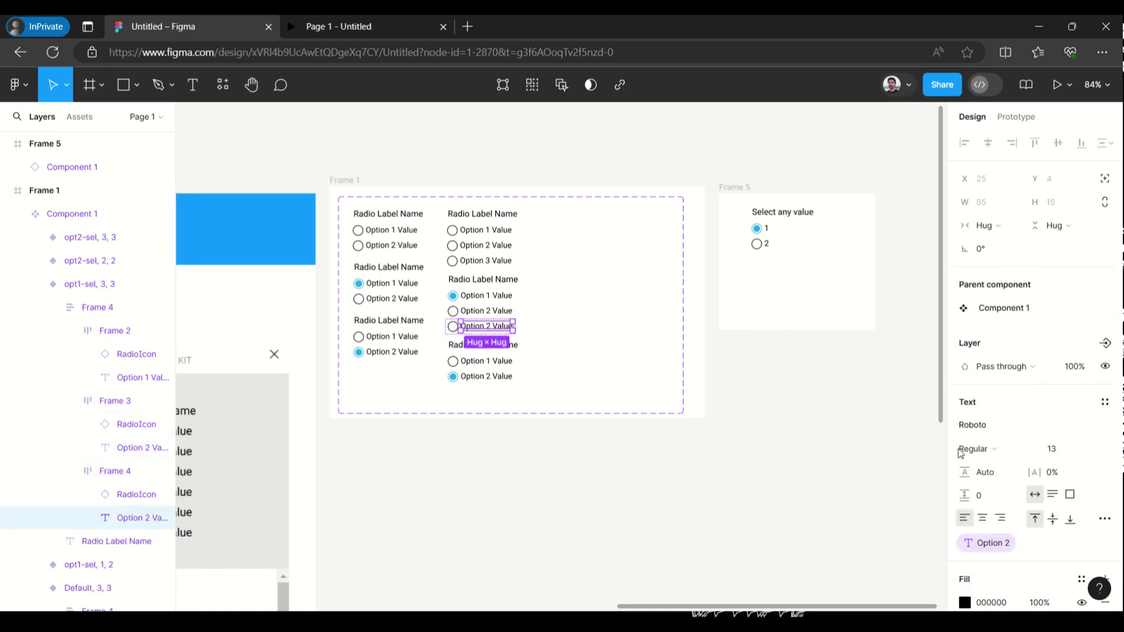
left_click(1005, 549)
left_click(1006, 544)
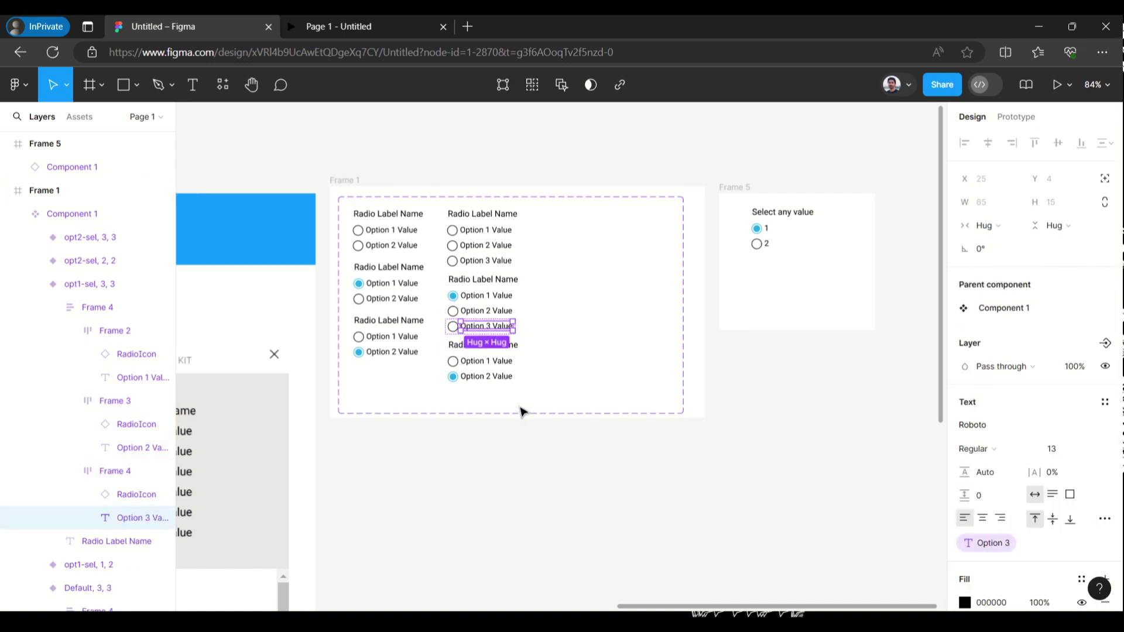
- Duplicate the Option 2 row in the second column's opt2-sel variant and link the copy's text to the Option 3 property
left_click(504, 376)
left_click(509, 380)
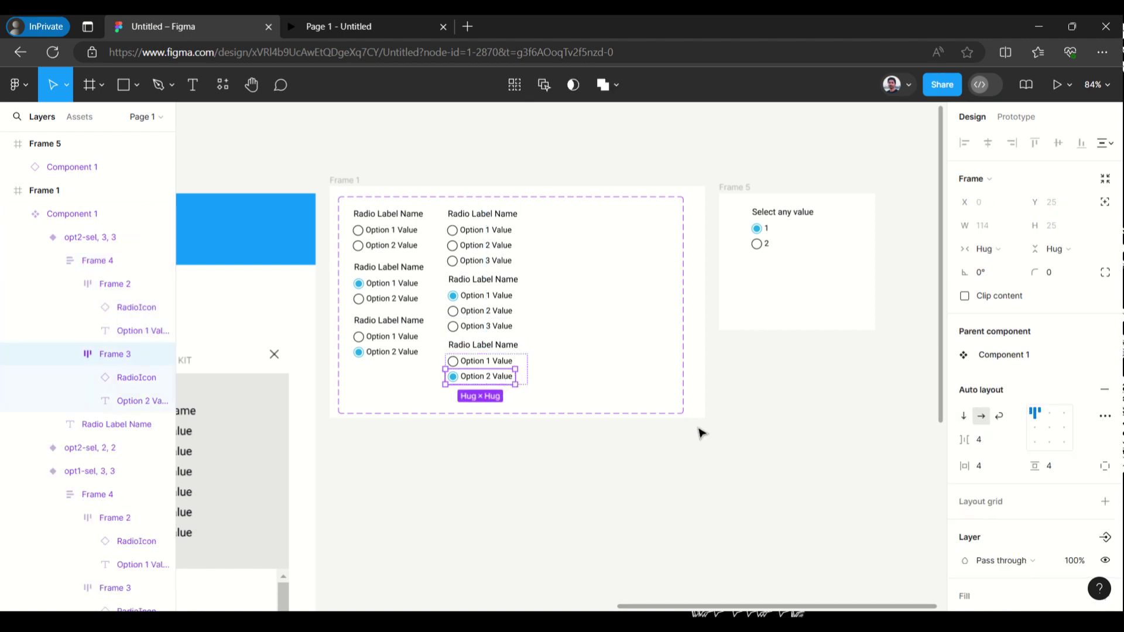
key("ctrl+d")
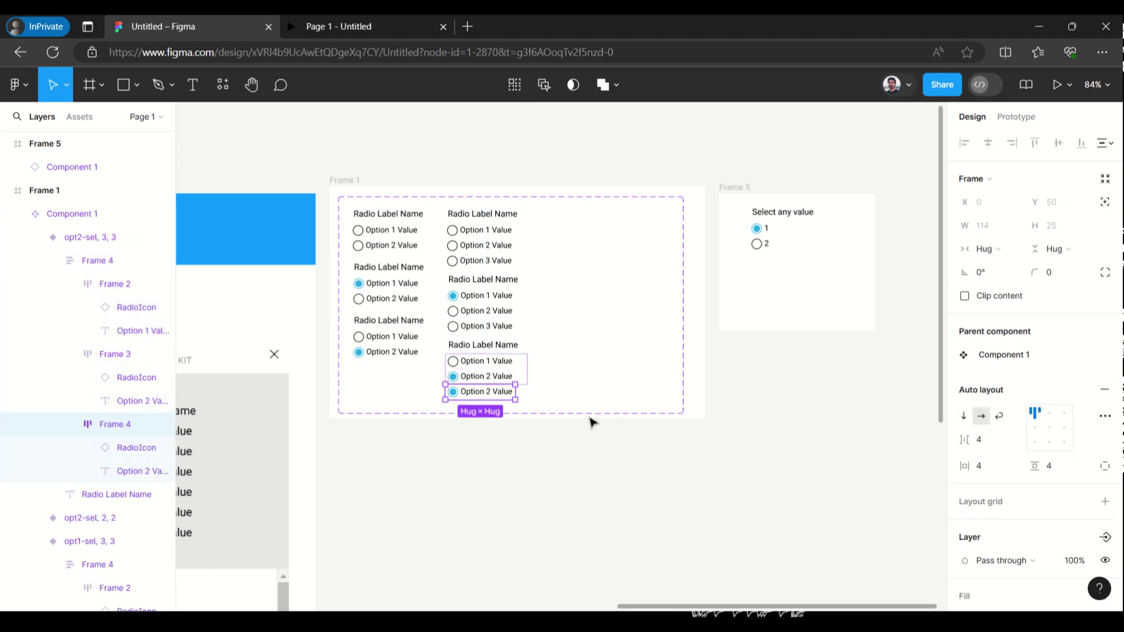
left_click(497, 394)
left_click(998, 543)
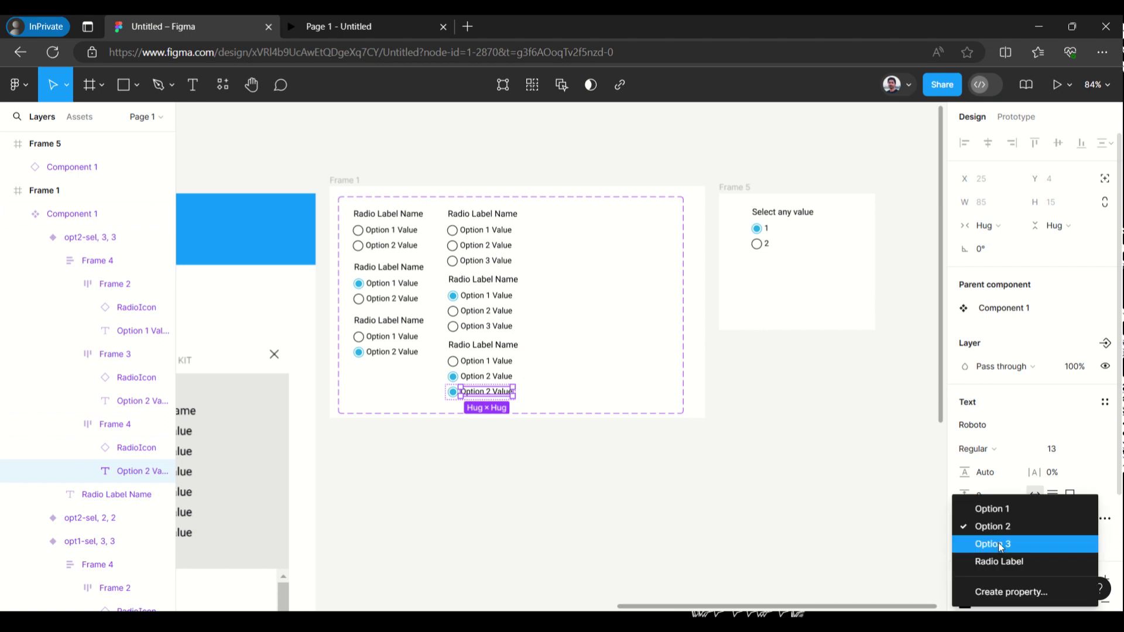
left_click(1003, 545)
left_click(613, 459)
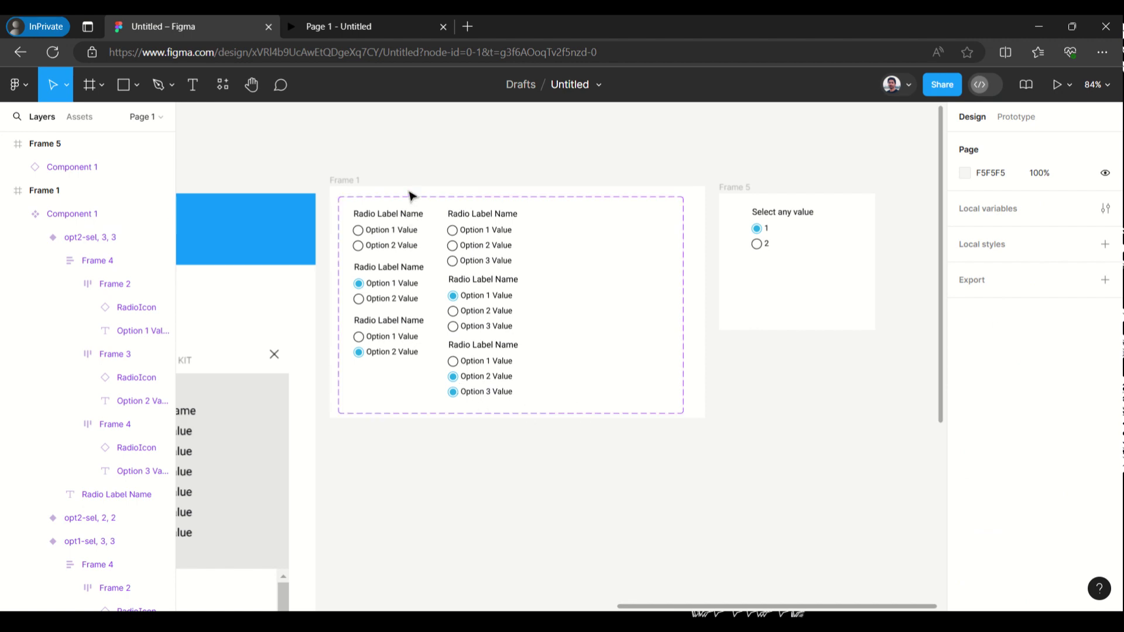
- Extend Frame 1 downward to a height of about 599 and the Component 1 set to a height of about 502
left_click(386, 199)
left_click(360, 182)
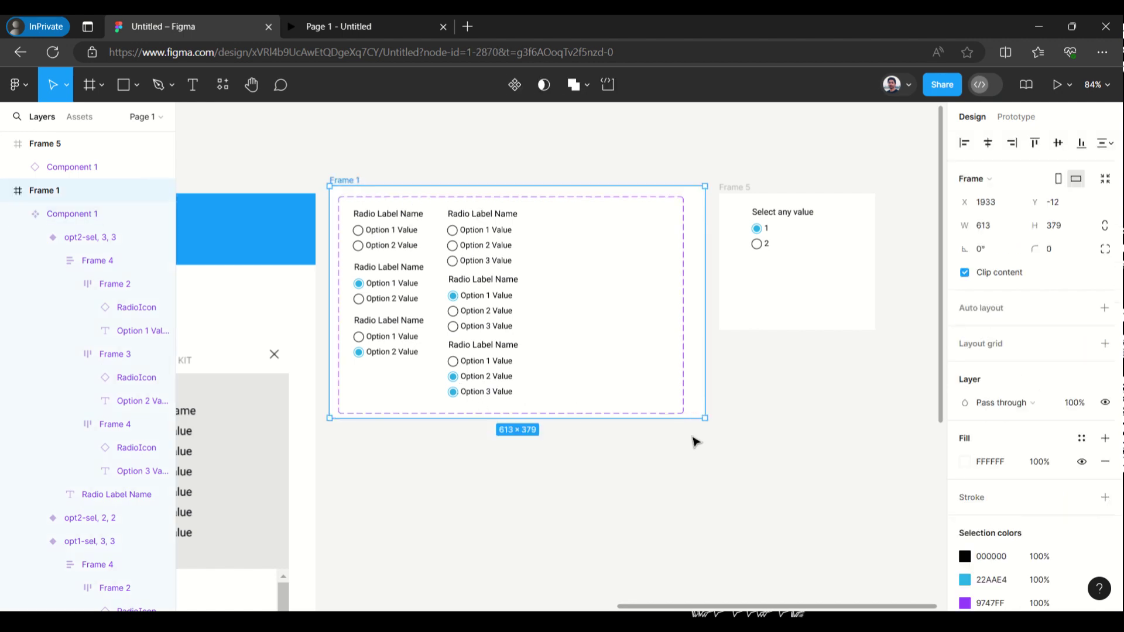
left_click_drag(690, 413, 690, 554)
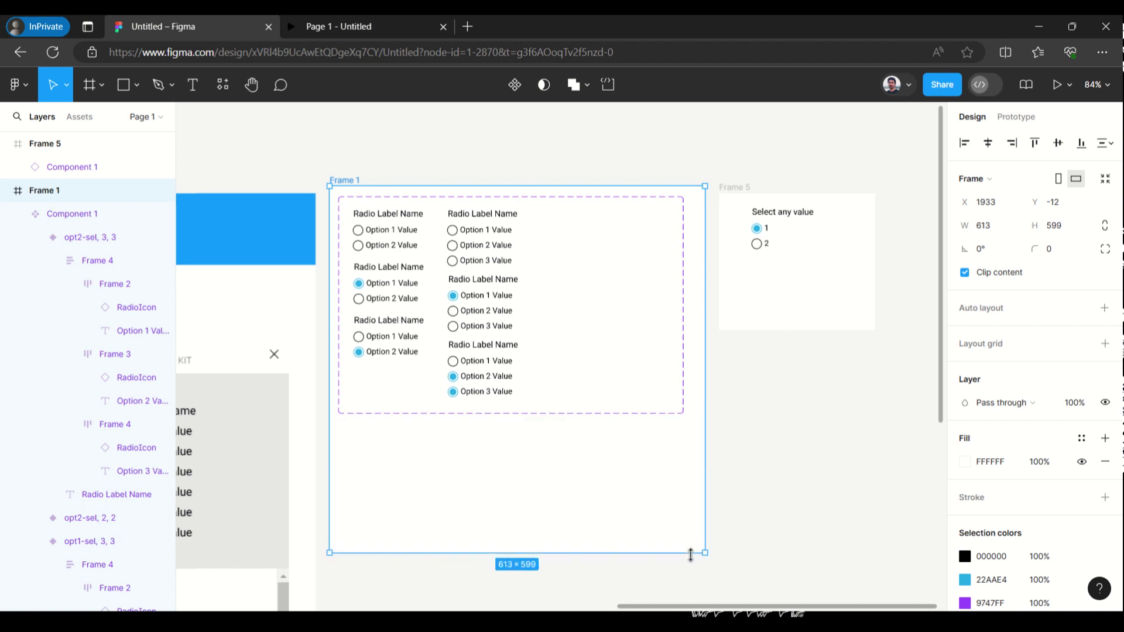
left_click(584, 415)
left_click_drag(569, 412, 565, 503)
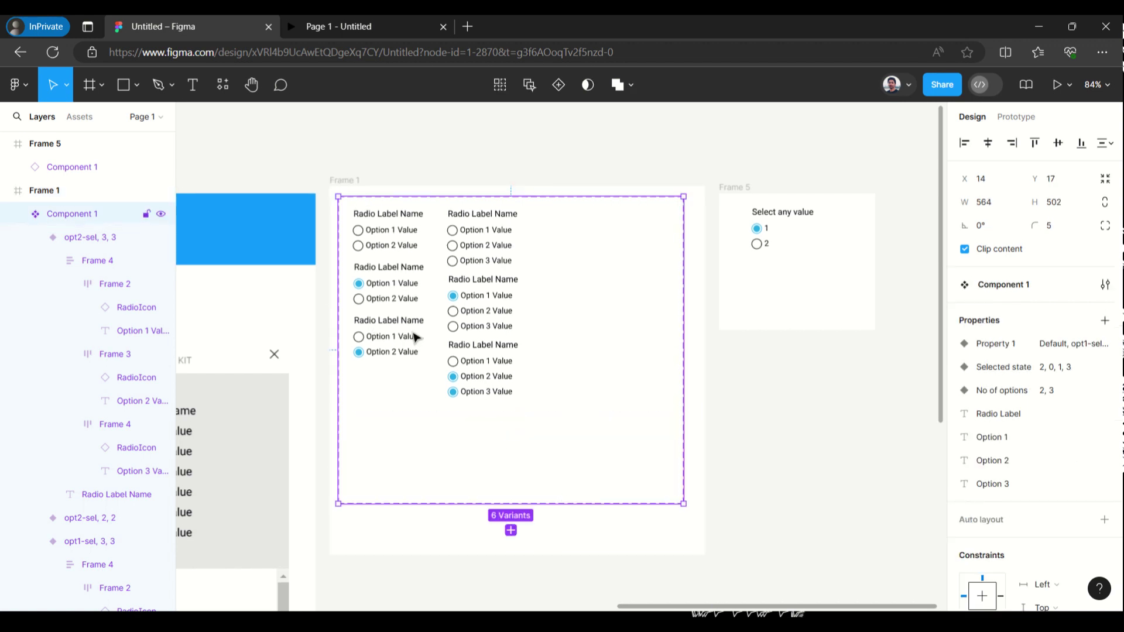
- Set the Option 3 row's RadioIcon to Radio Off in the second column's opt2-sel variant
double_click(454, 394)
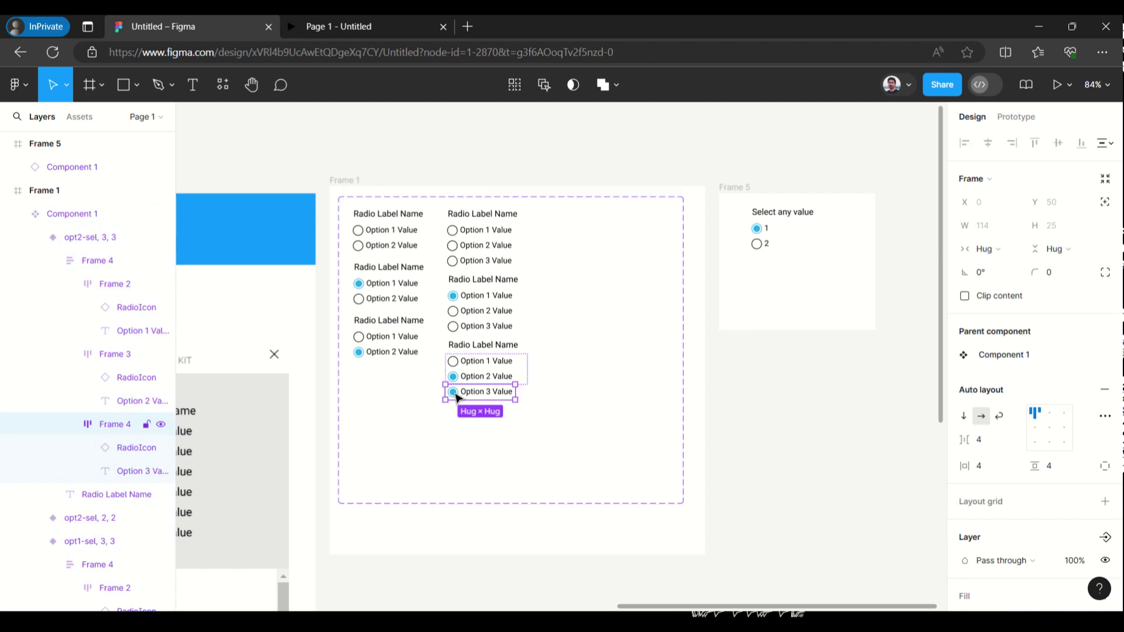
left_click(452, 391)
left_click(1076, 413)
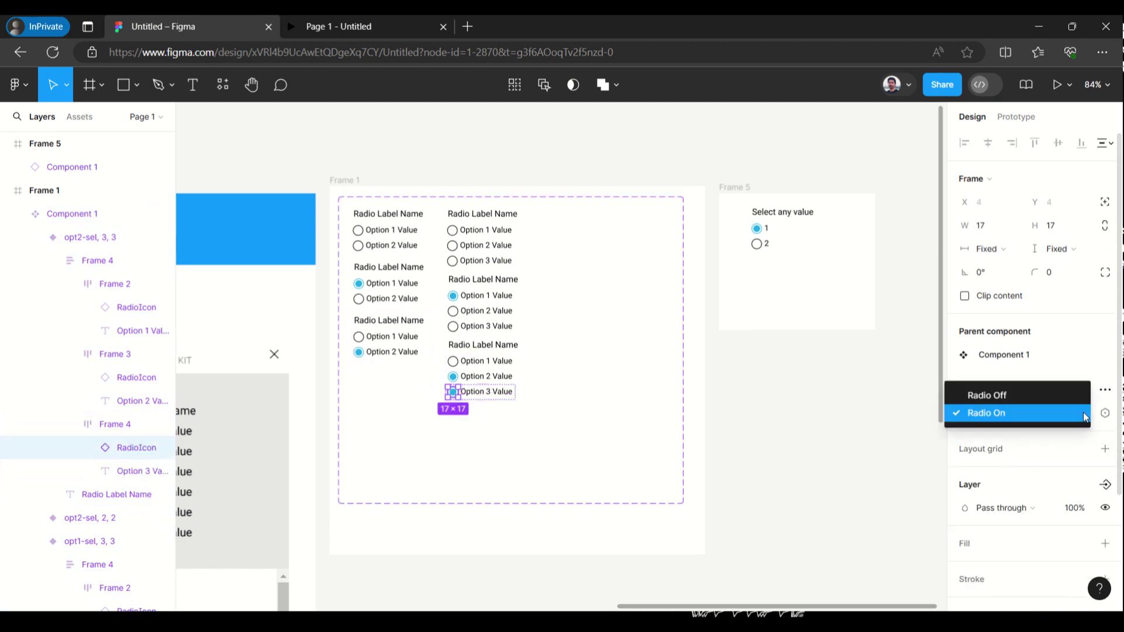
left_click(1071, 394)
left_click(868, 439)
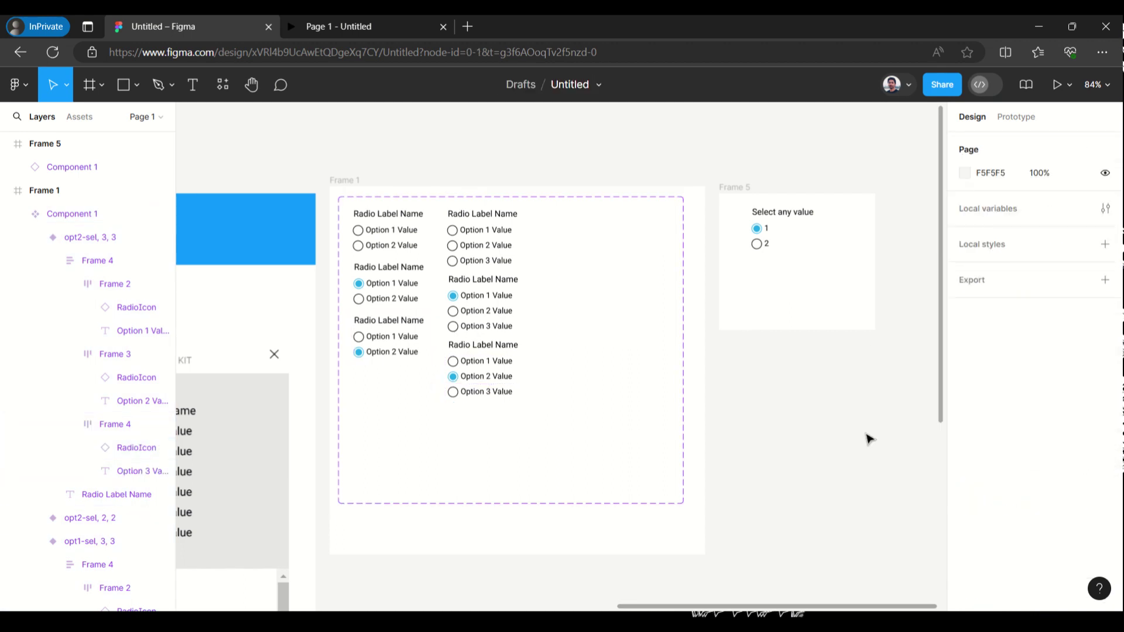
- Add a variant from the three-option opt2-sel, set its Property 1 to opt3-sel, and place it below at about X 180, Y 350
left_click(505, 350)
left_click(507, 351)
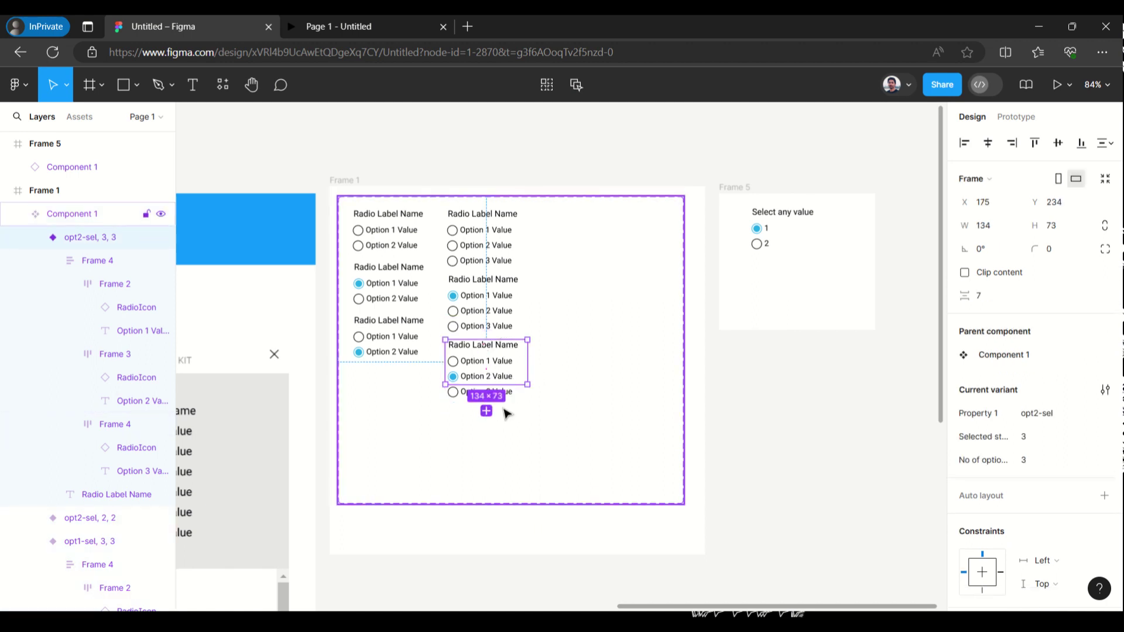
left_click(486, 411)
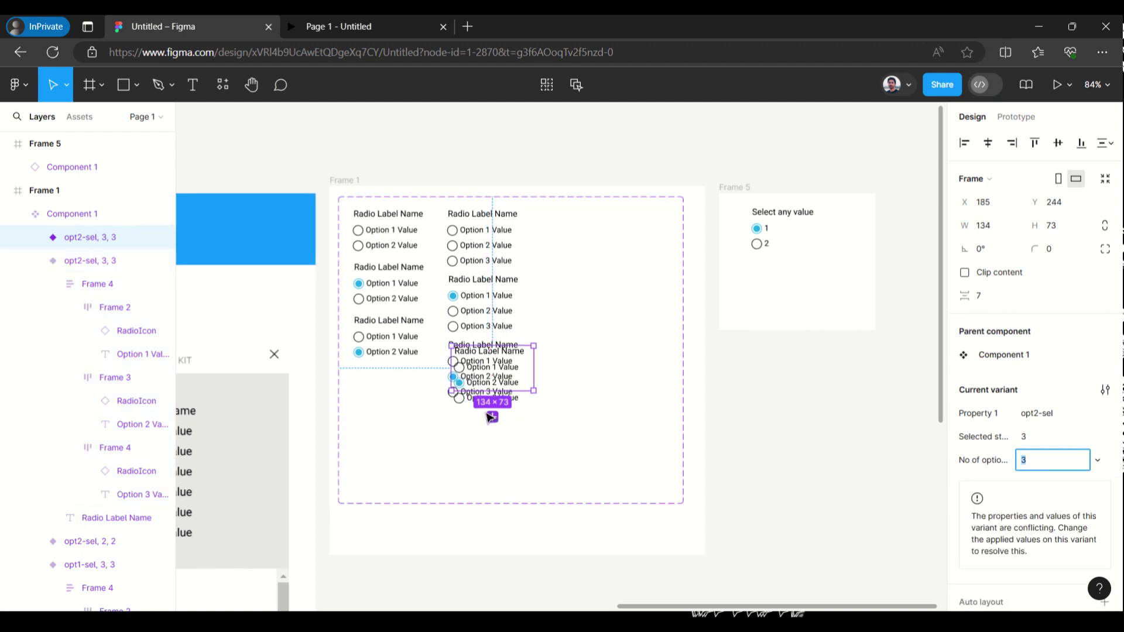
left_click(1038, 416)
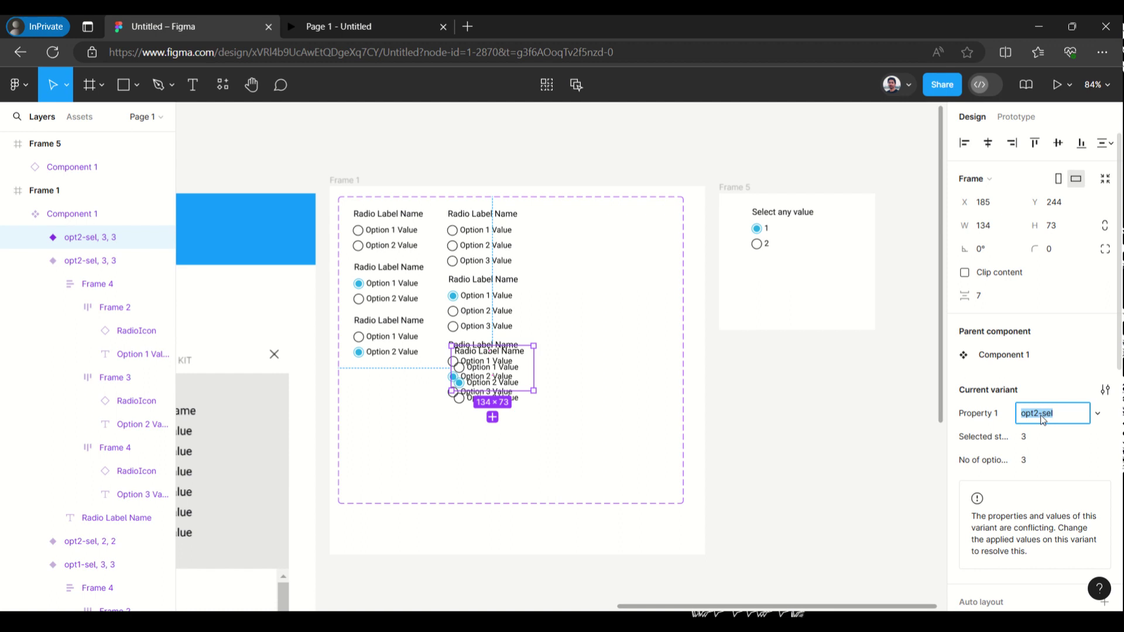
left_click(1040, 415)
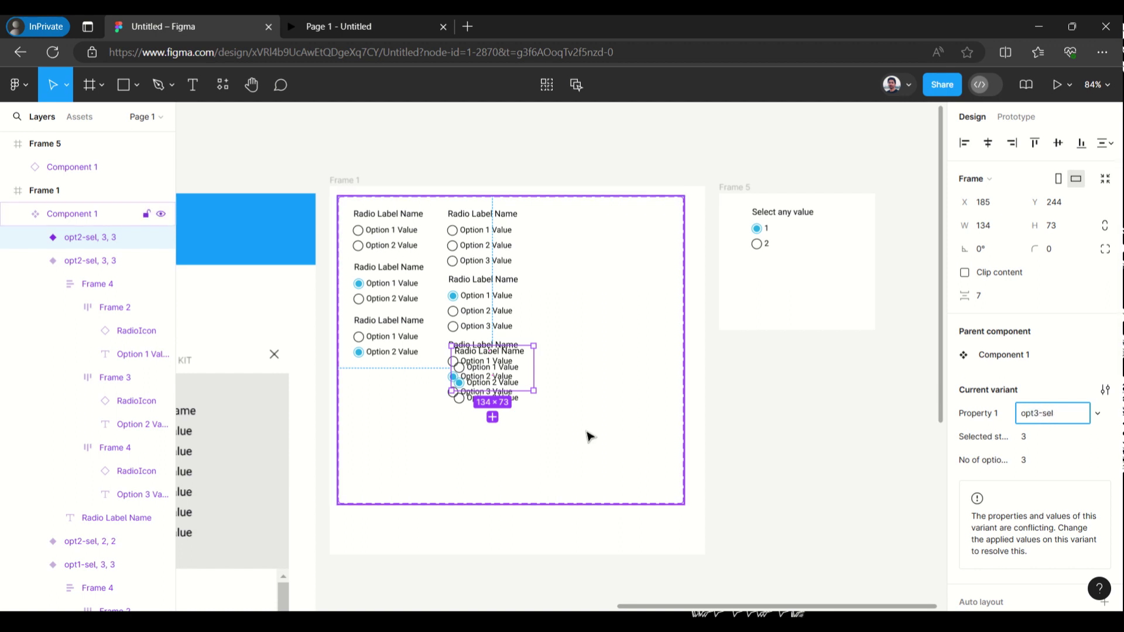
type("3")
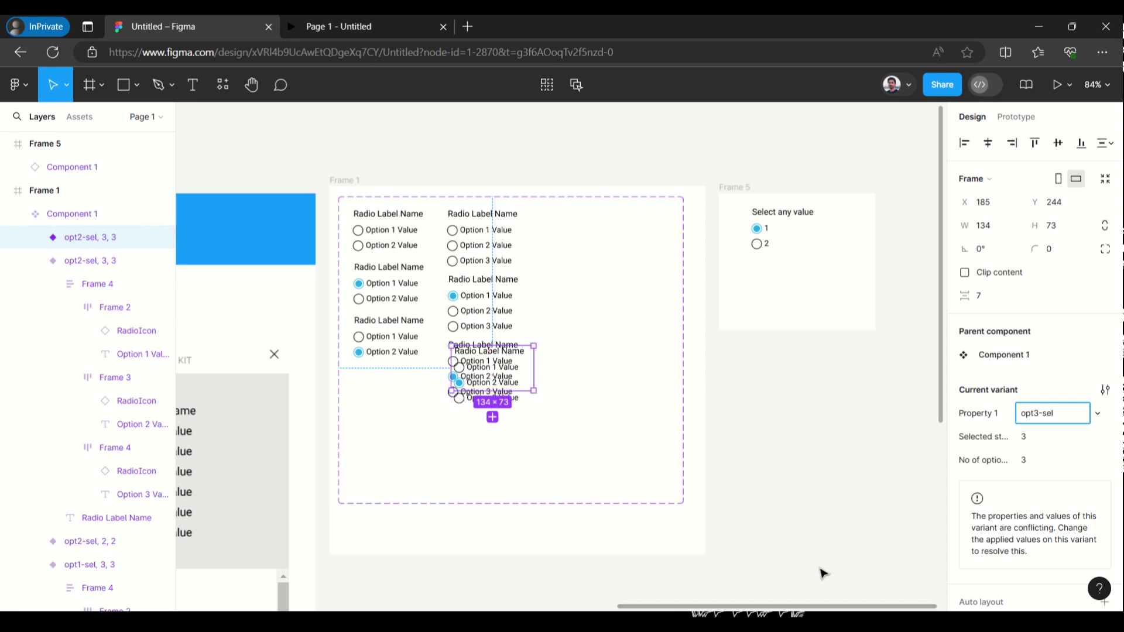
key("Return")
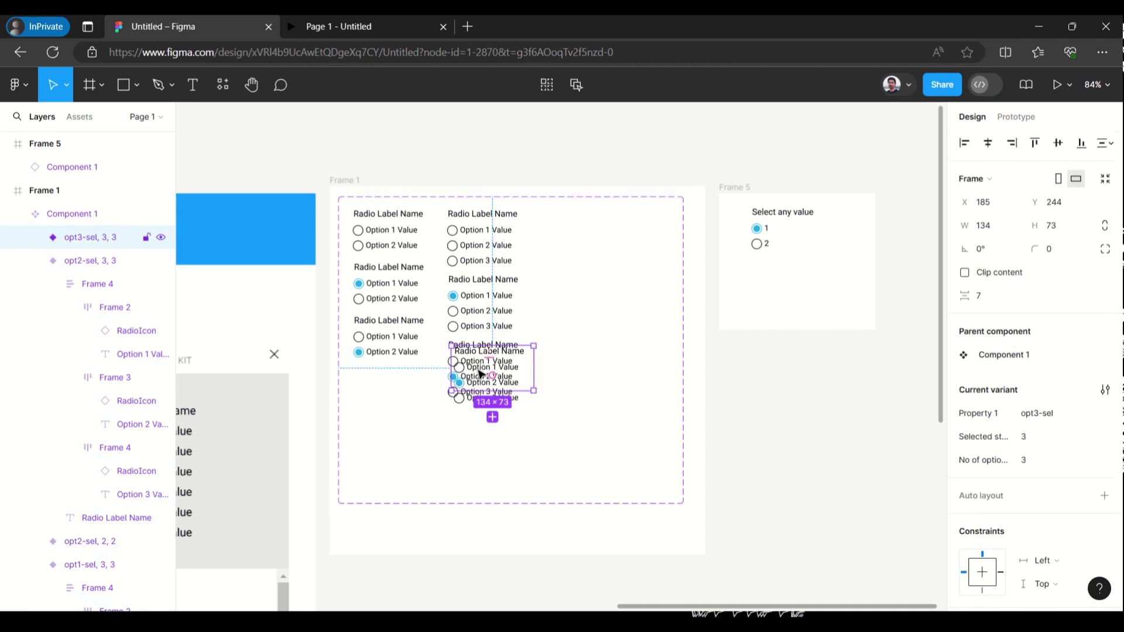
left_click_drag(480, 373, 480, 439)
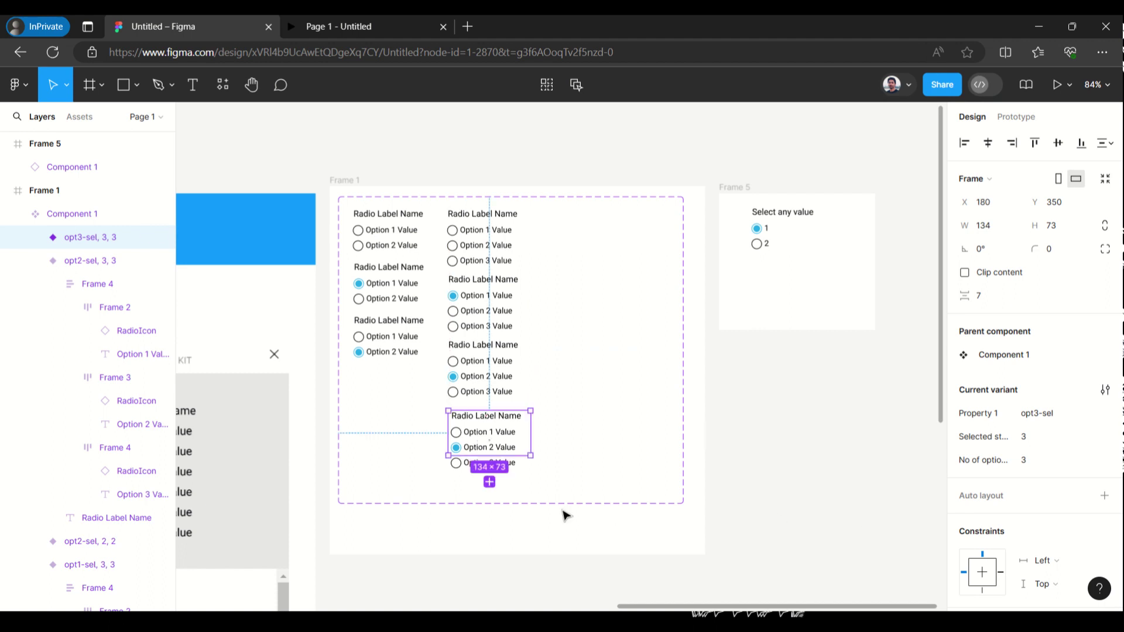
- Set the Option 3 row's RadioIcon to Radio On in the opt3-sel variant
double_click(459, 466)
left_click(458, 466)
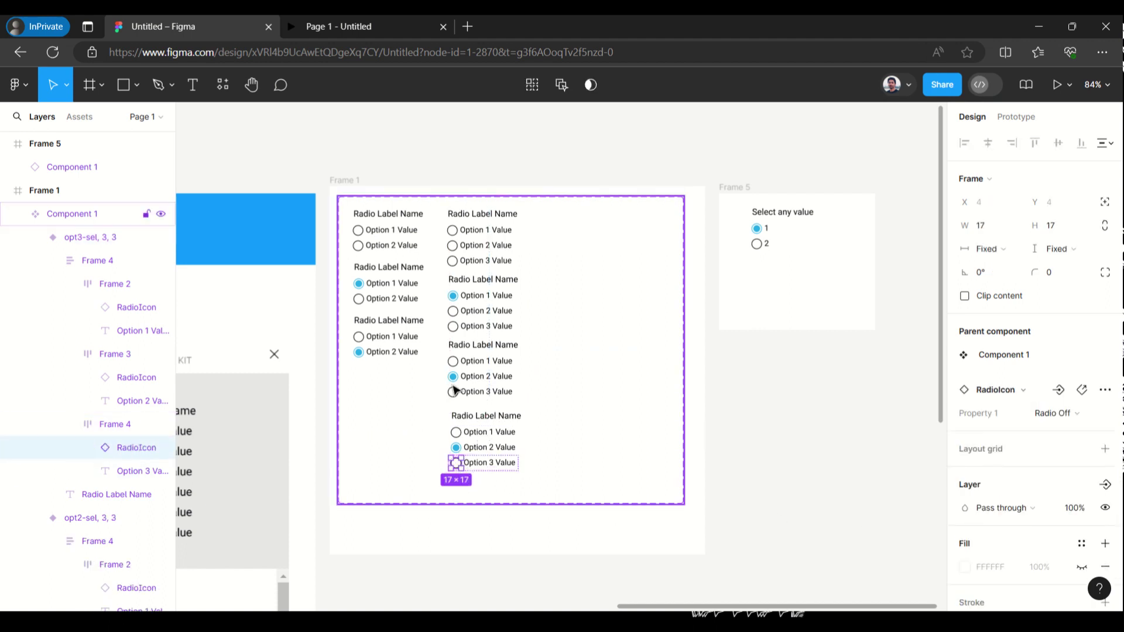
left_click(1030, 413)
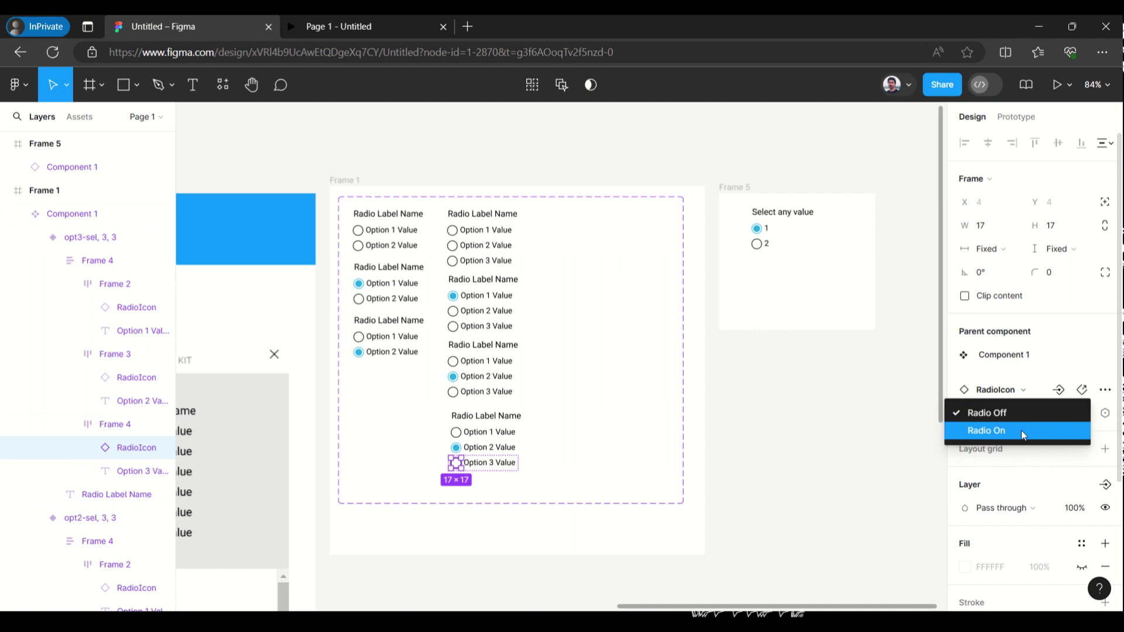
left_click(1021, 430)
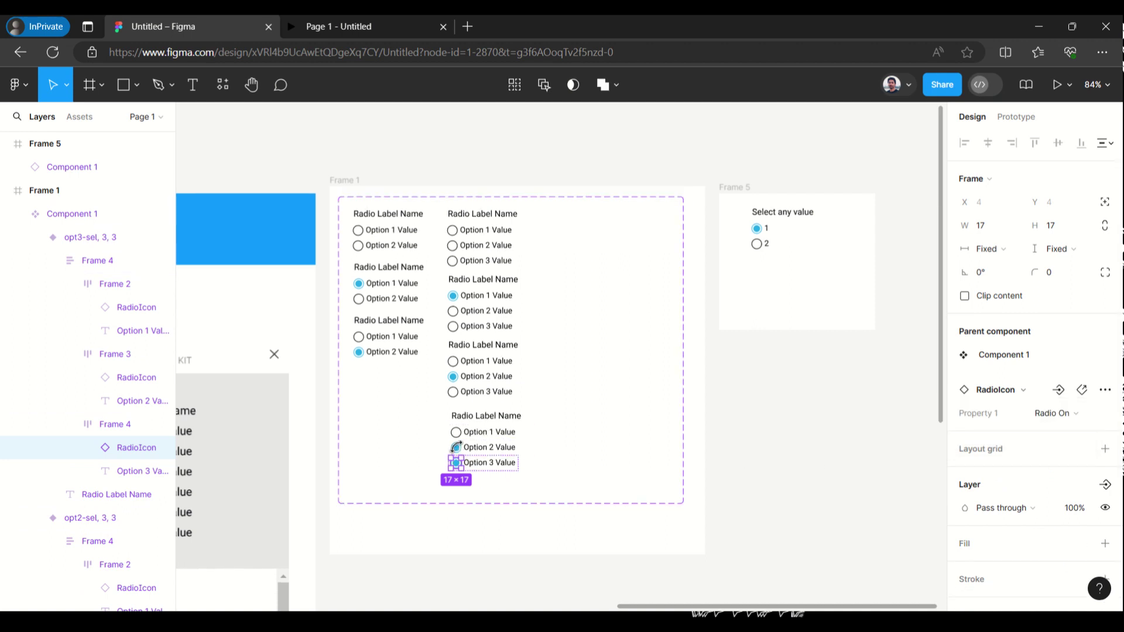
left_click(771, 511)
- Set the Option 2 row's RadioIcon to Radio Off in the opt3-sel variant
left_click(459, 452)
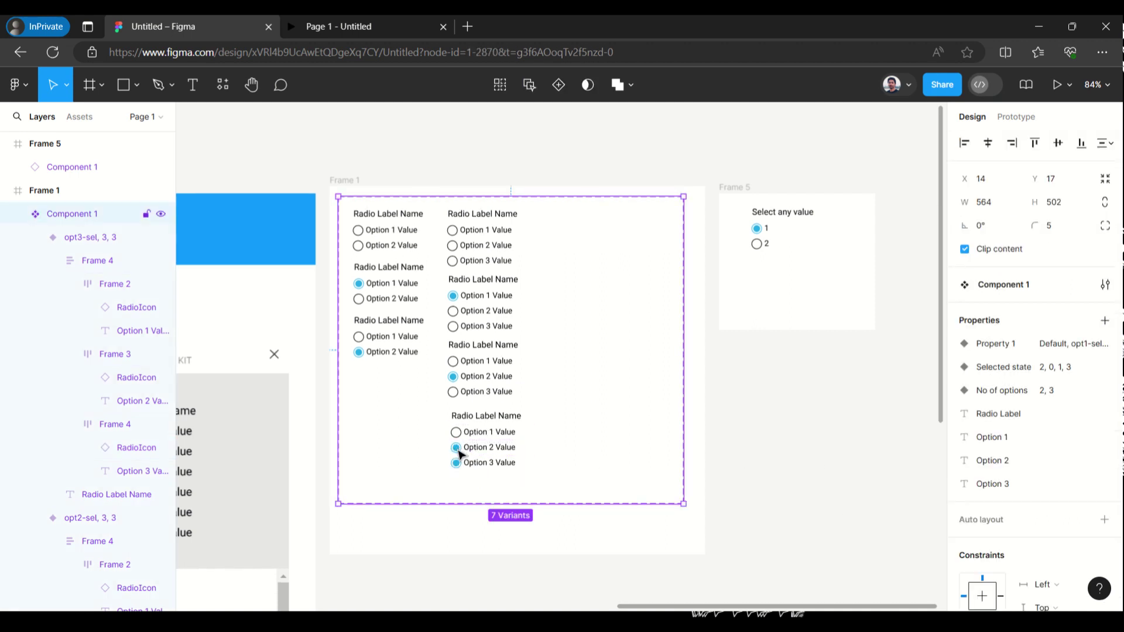
left_click(460, 452)
left_click(460, 452)
left_click(460, 452)
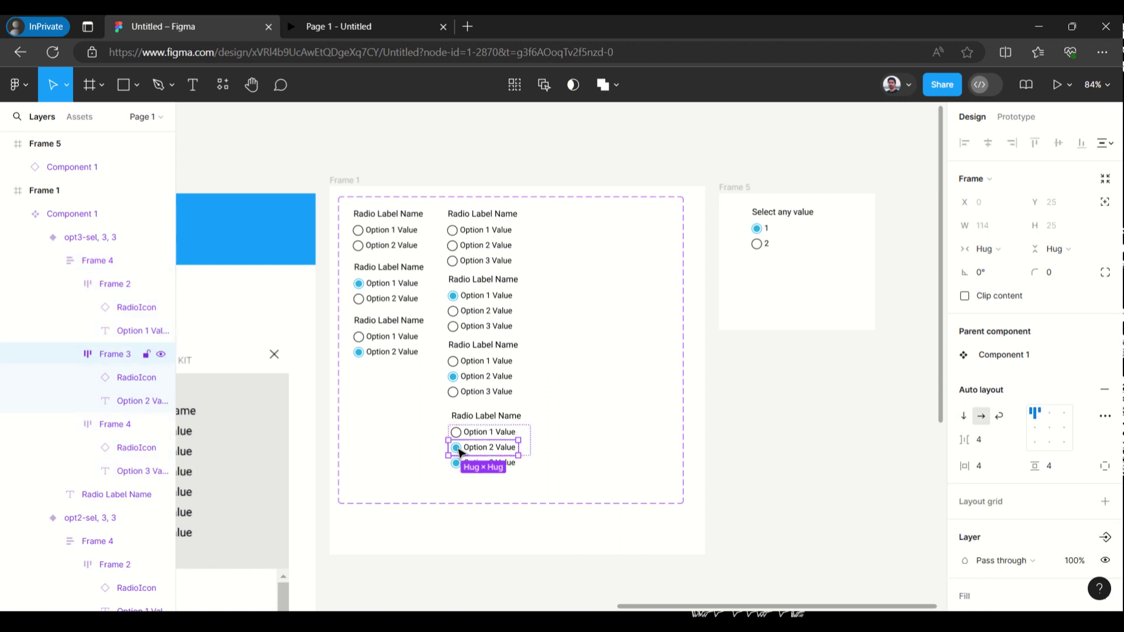
left_click(459, 452)
left_click(1048, 412)
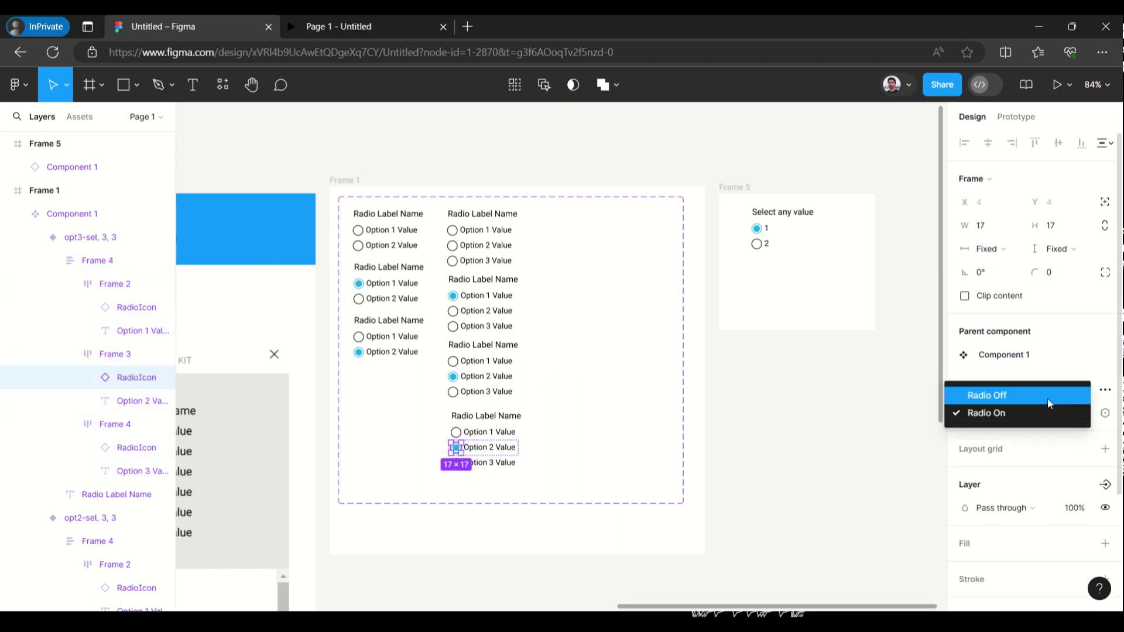
left_click(1048, 396)
left_click(798, 371)
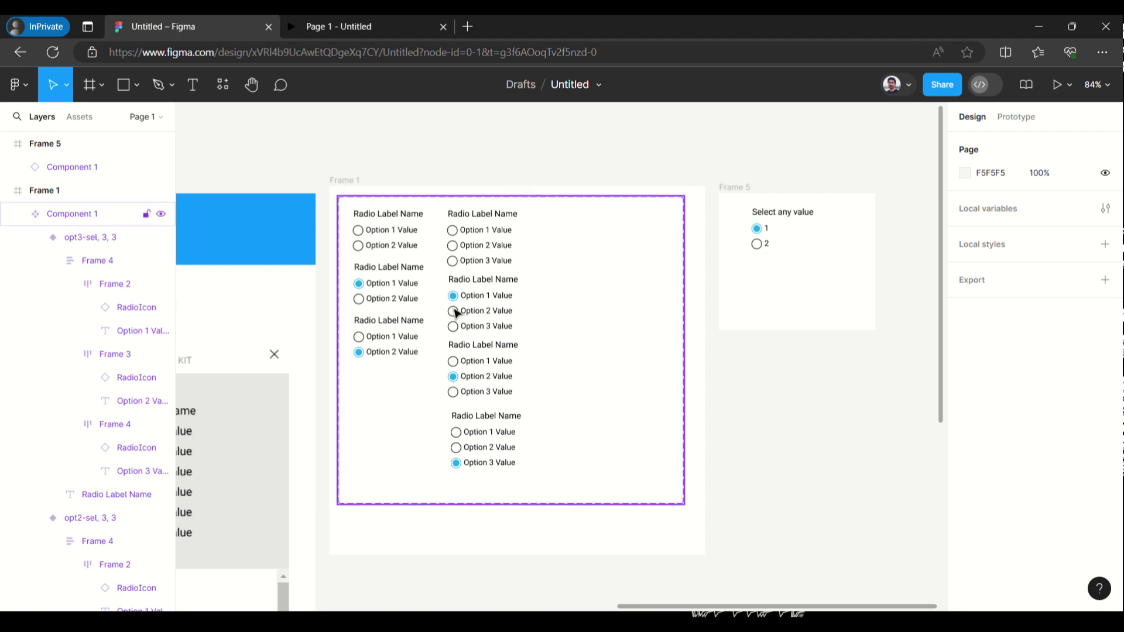
- Set the Selected state property of the three-option Default variant to 0
left_click(476, 240)
left_click(476, 240)
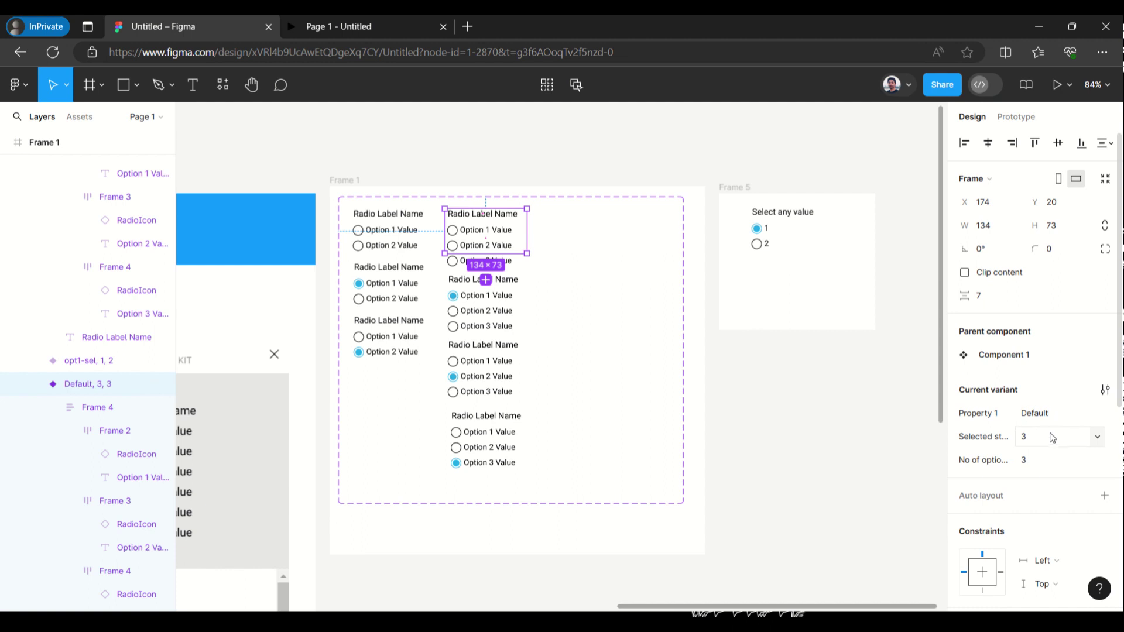
left_click(1090, 439)
left_click(1100, 443)
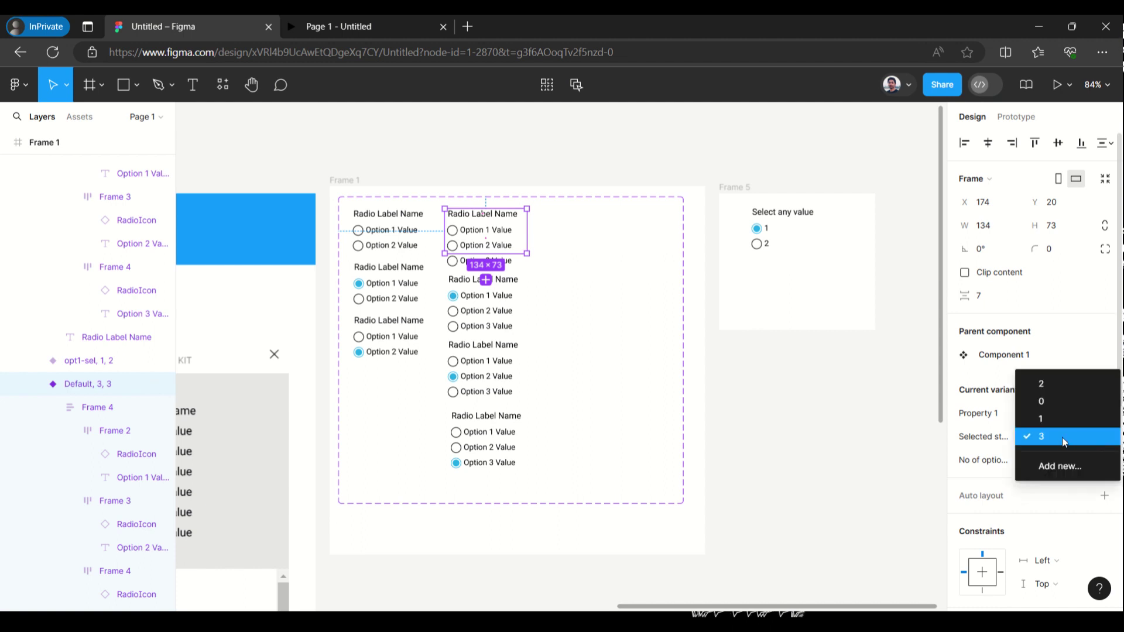
left_click(1055, 406)
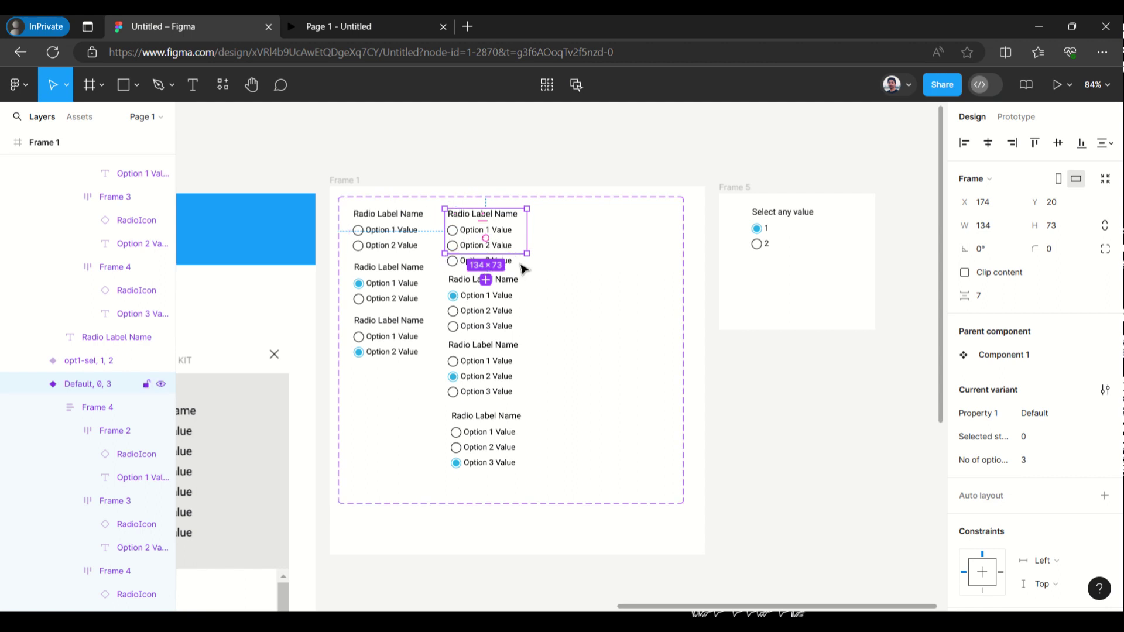
- Set the Selected state property of the three-option opt1-sel variant to 1
left_click(514, 310)
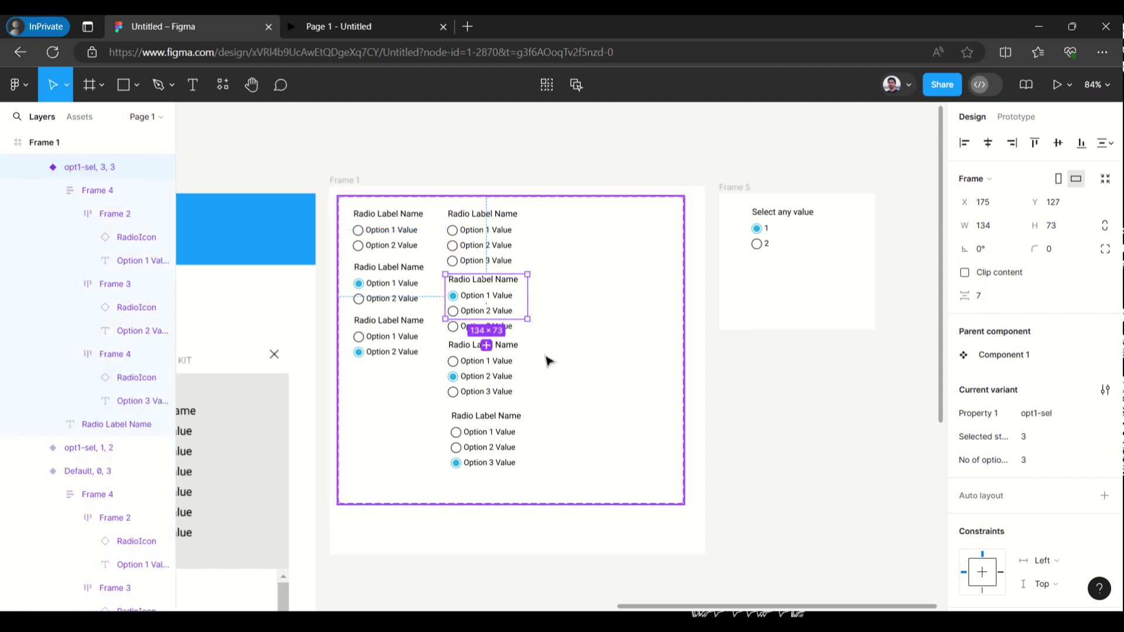
left_click(1094, 436)
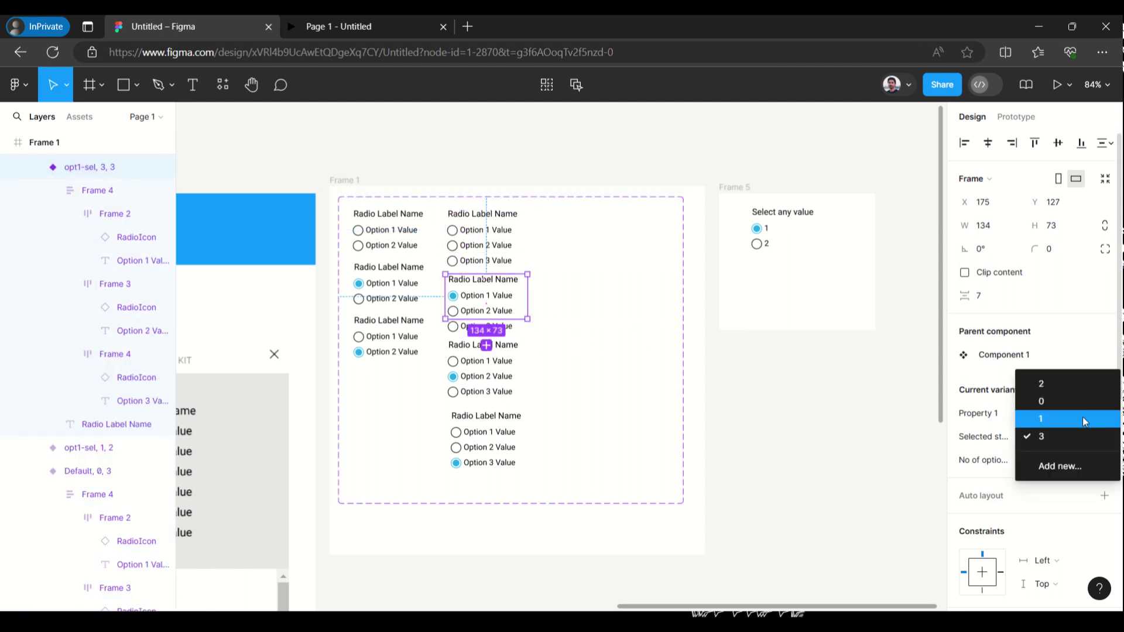
left_click(1082, 416)
- Set the Selected state property to 2 for the three-option opt2-sel variant and keep it at 3 for opt3-sel
left_click(508, 386)
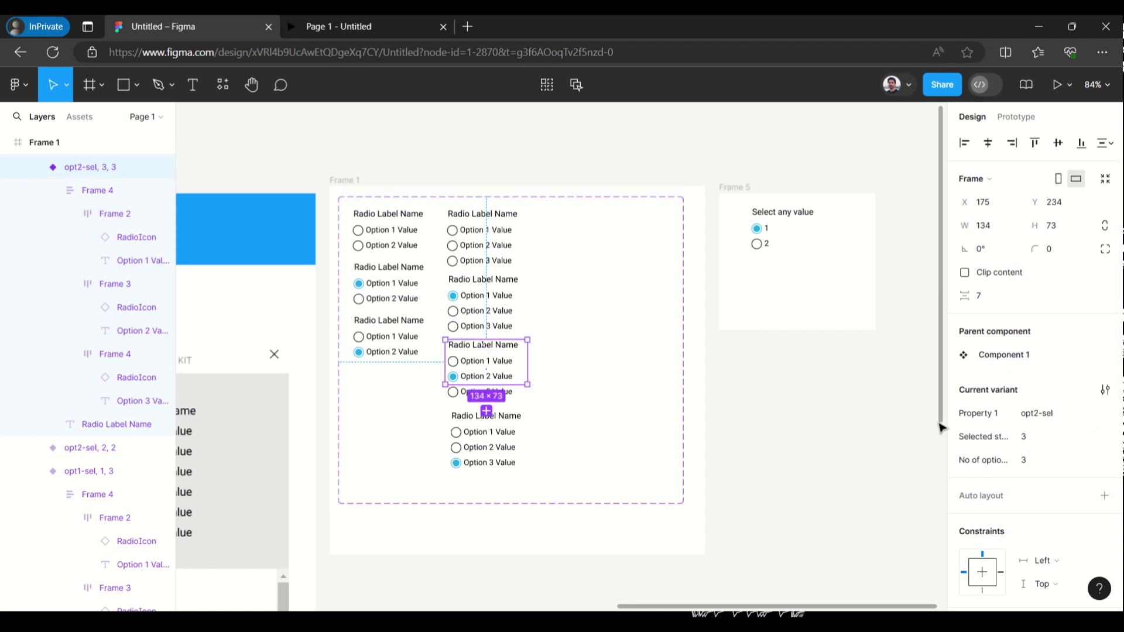
left_click(1098, 437)
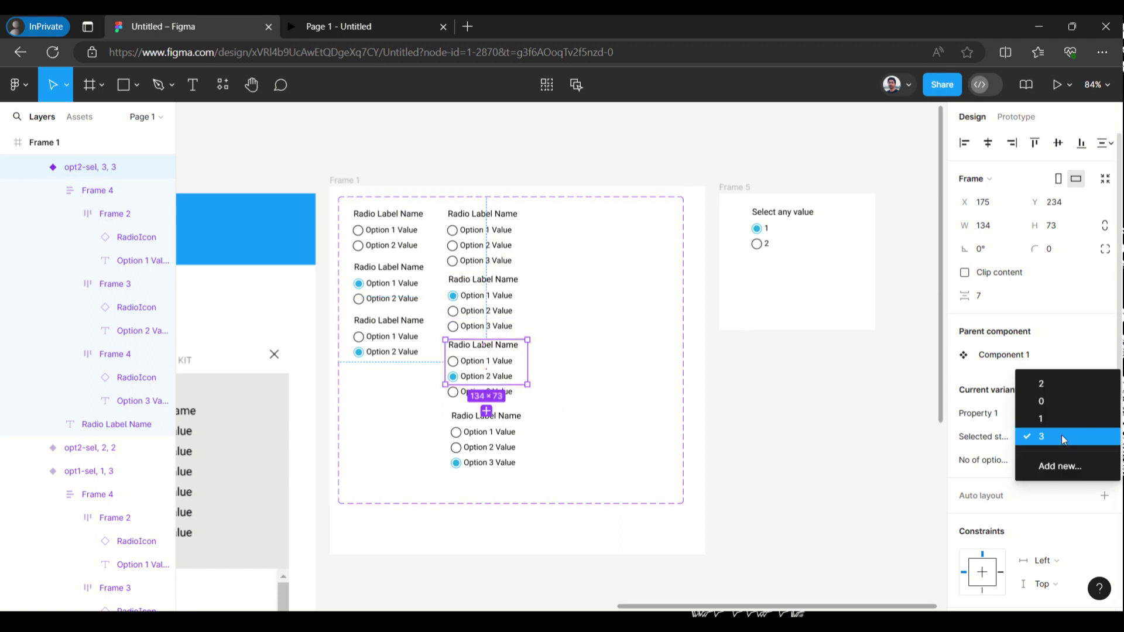
left_click(1050, 384)
left_click(521, 454)
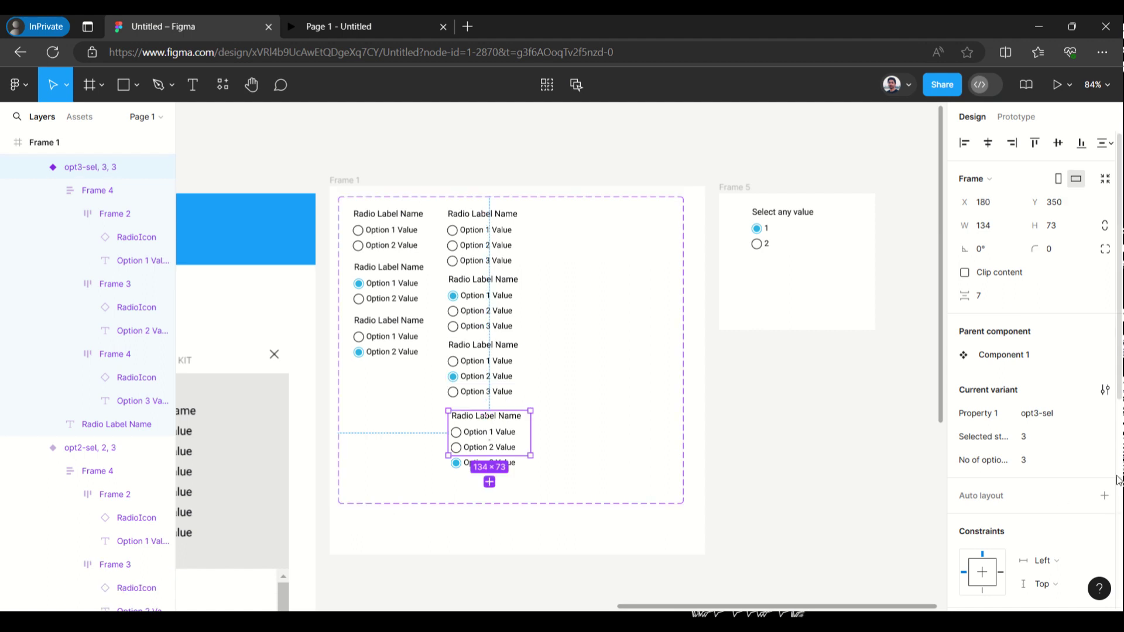
left_click(1097, 436)
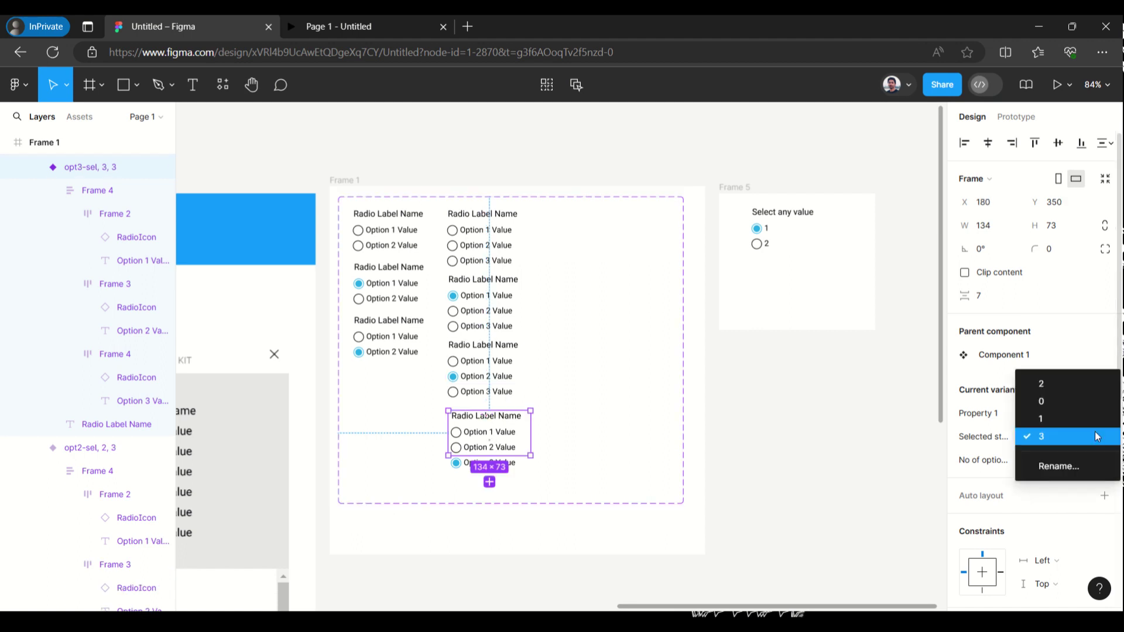
left_click(1097, 436)
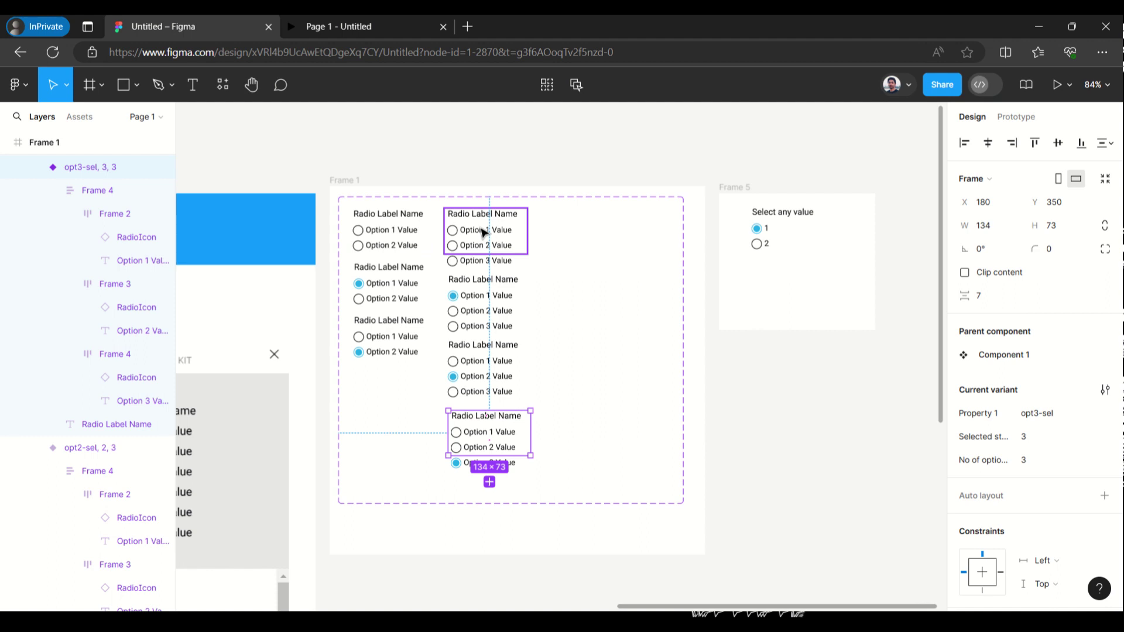
- Replace the click interaction of the Option 3 row in the three-option opt1-sel variant with a change to opt3-sel
scroll(477, 326, "up", 3)
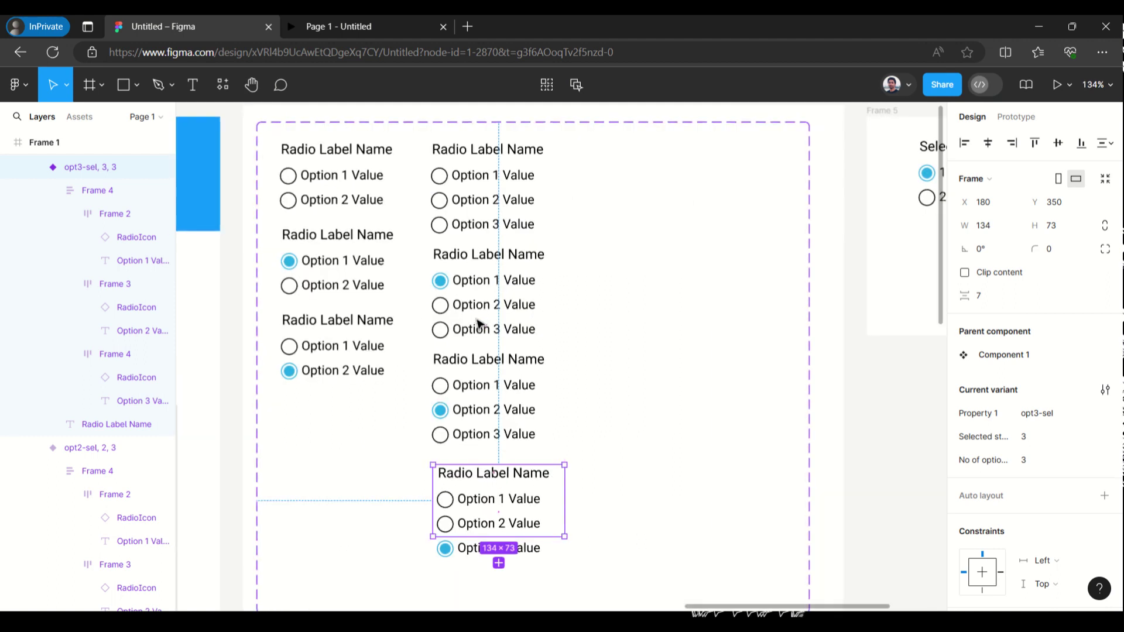
left_click(1016, 117)
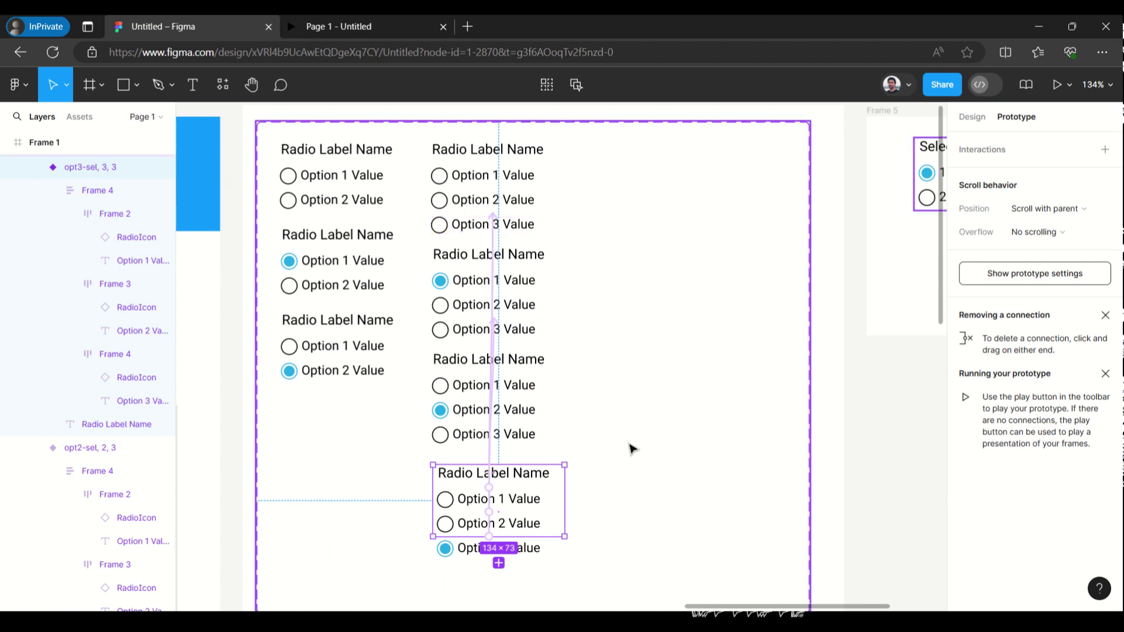
scroll(580, 370, "down", 1)
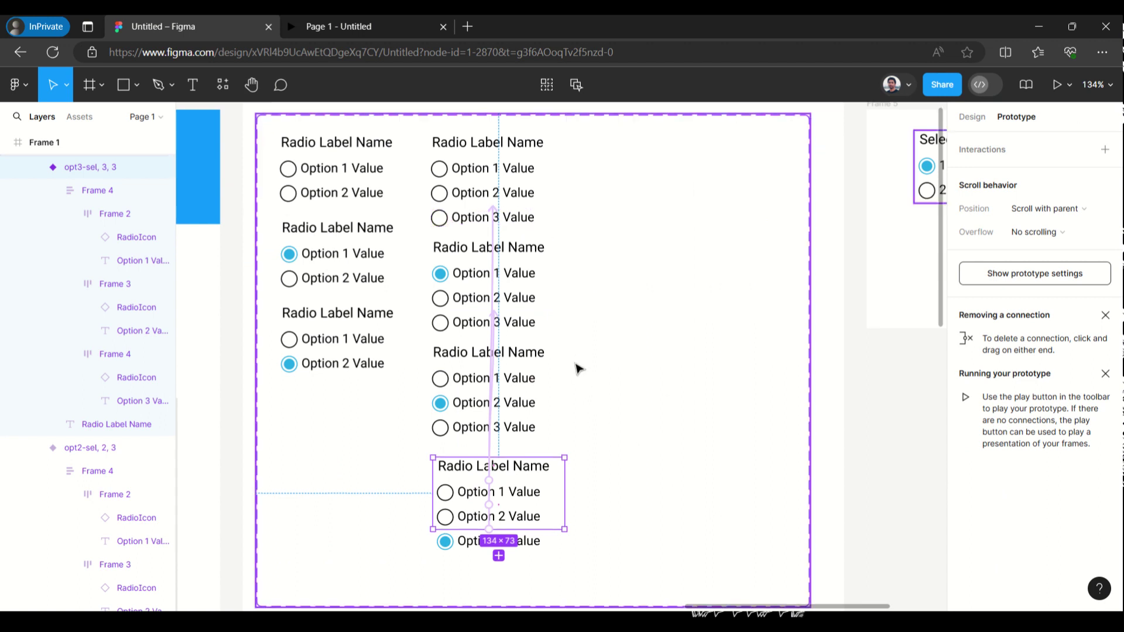
left_click(539, 324)
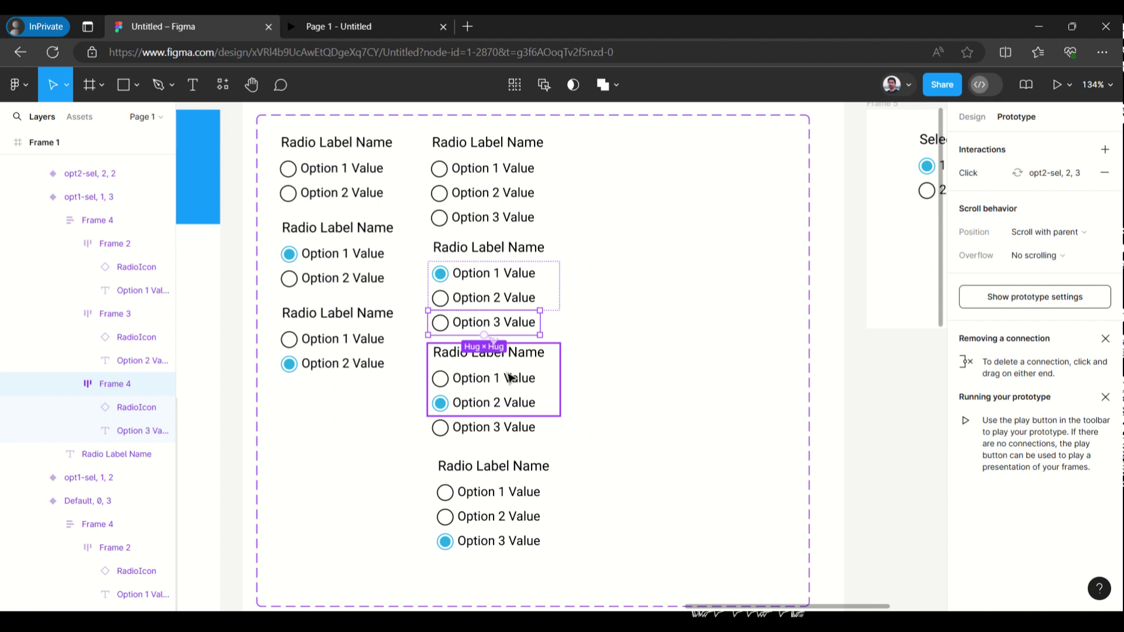
left_click(1105, 172)
left_click_drag(539, 322, 517, 477)
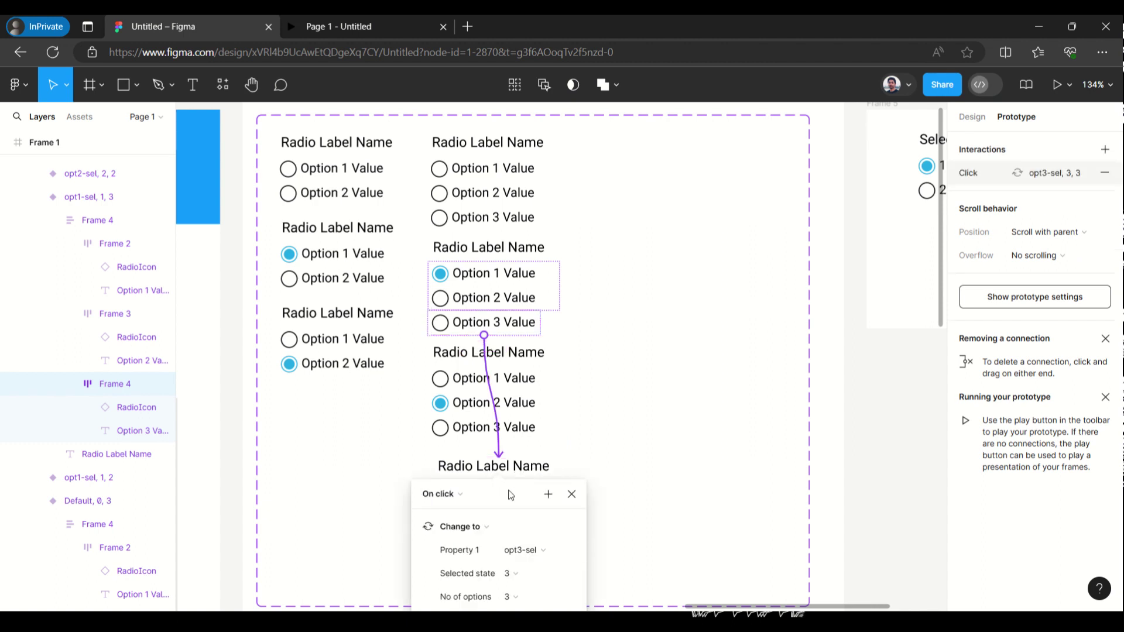
left_click(579, 495)
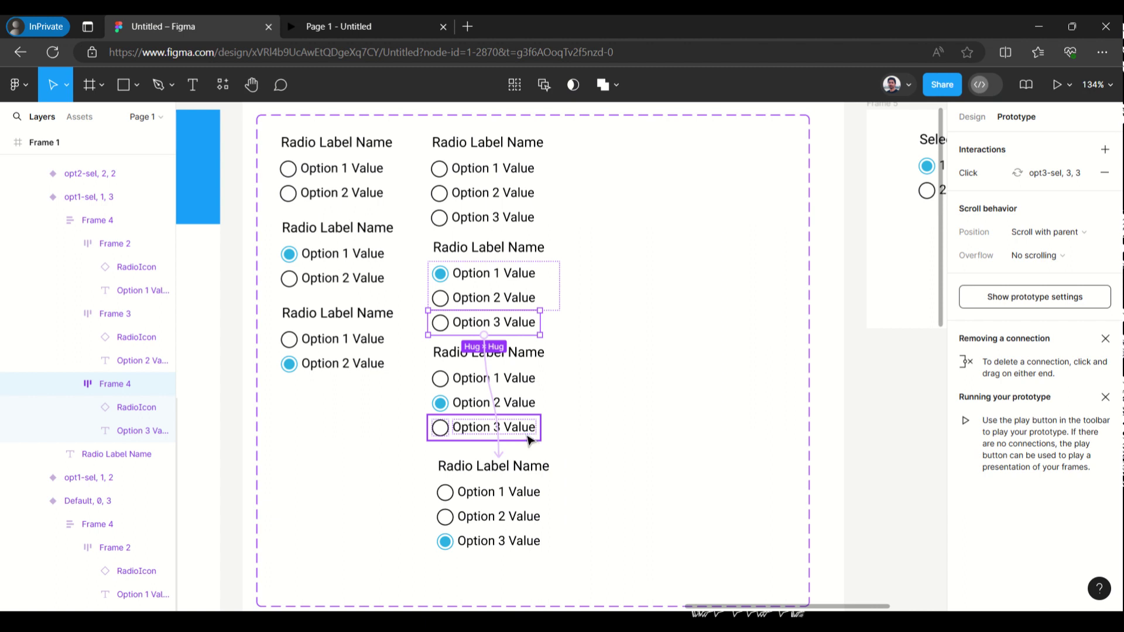
- Check the click interactions of the Option 2 row in opt1-sel and the Option 1 and Option 2 rows in the three-option opt2-sel
left_click(532, 300)
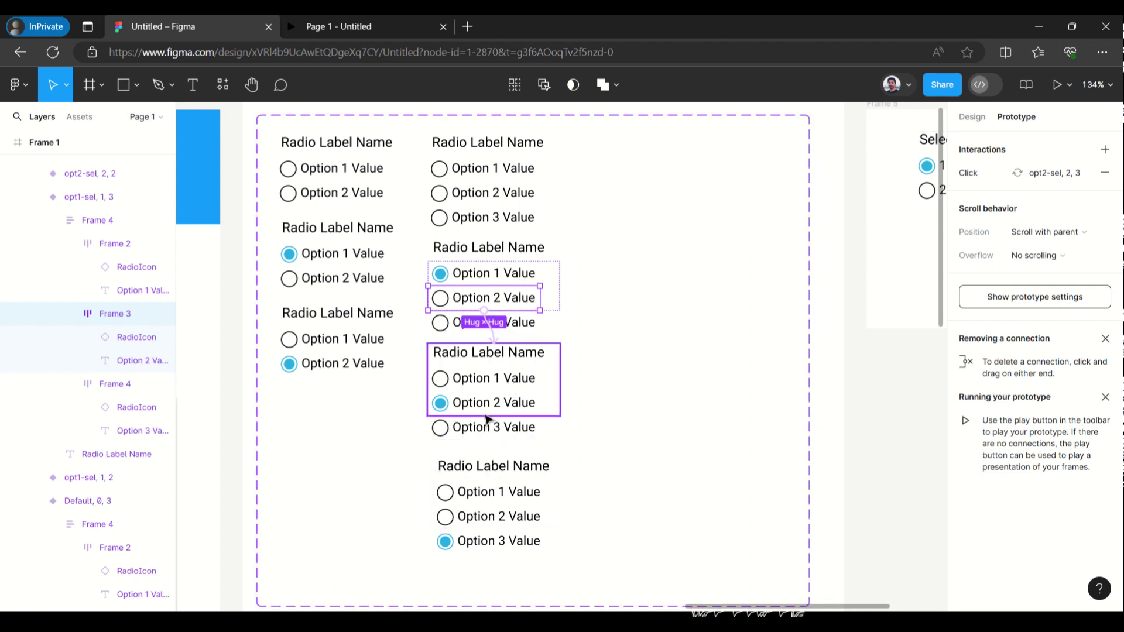
left_click(493, 386)
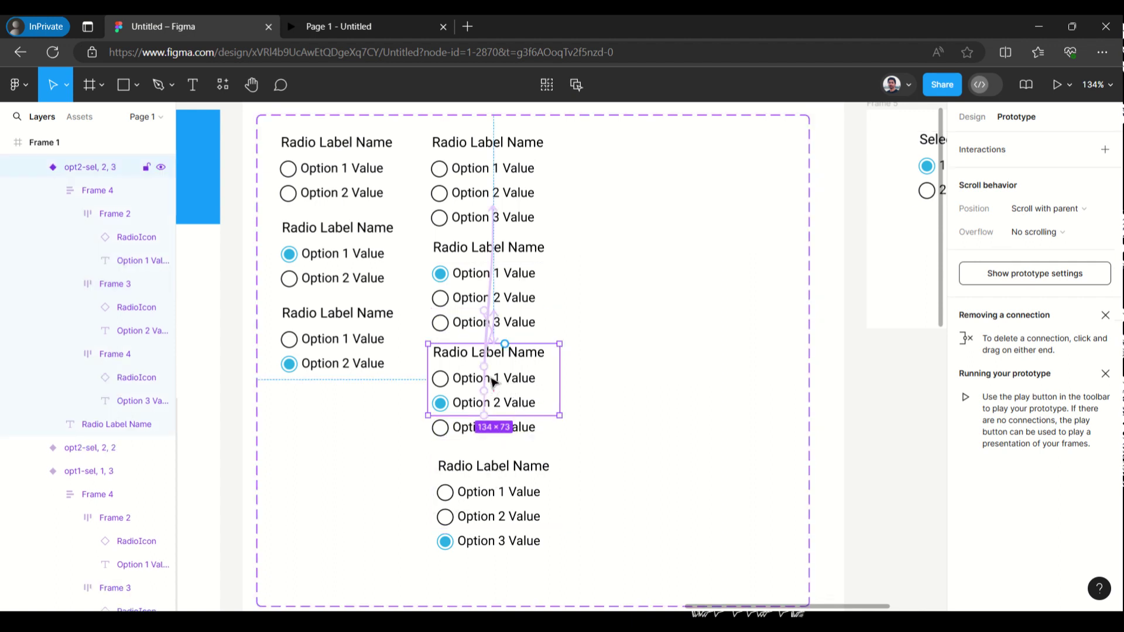
double_click(493, 379)
double_click(494, 379)
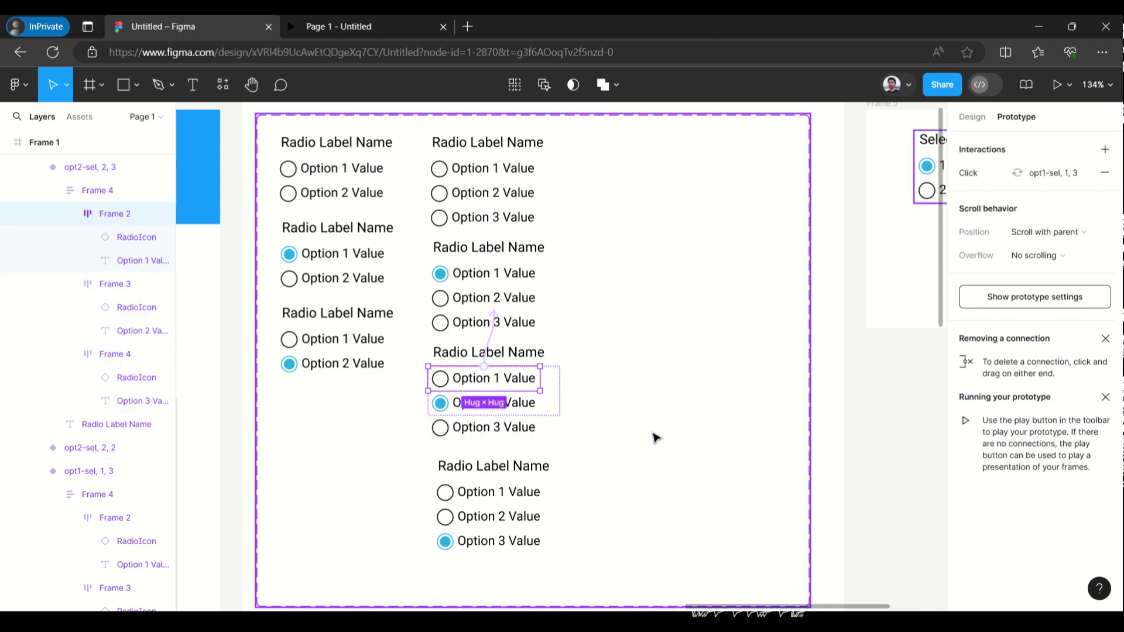
left_click(516, 408)
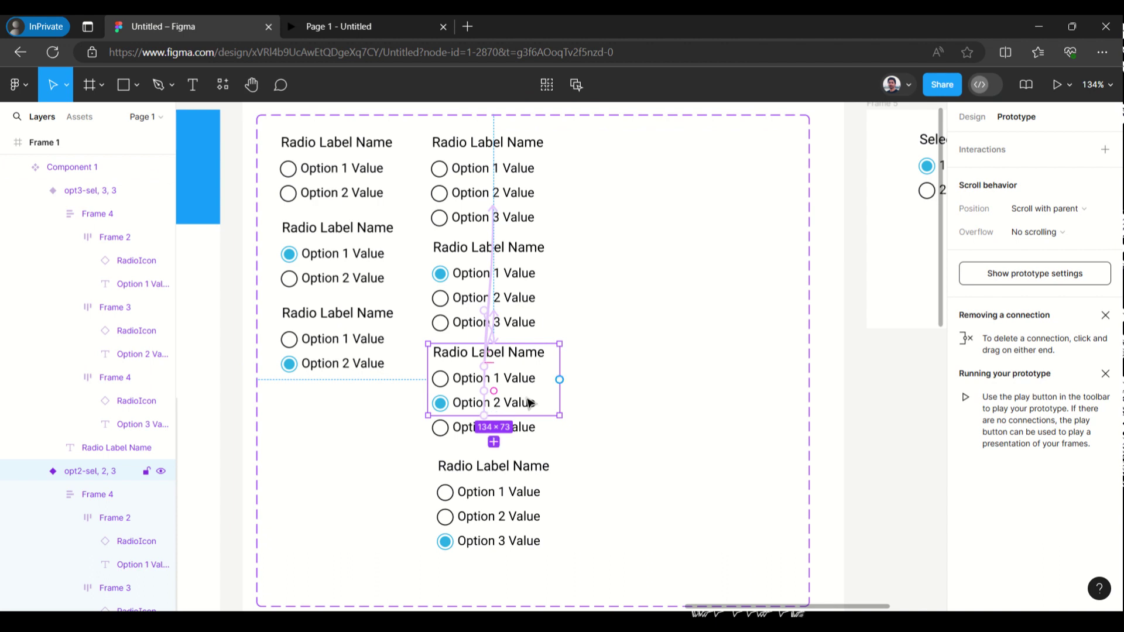
double_click(524, 404)
double_click(525, 408)
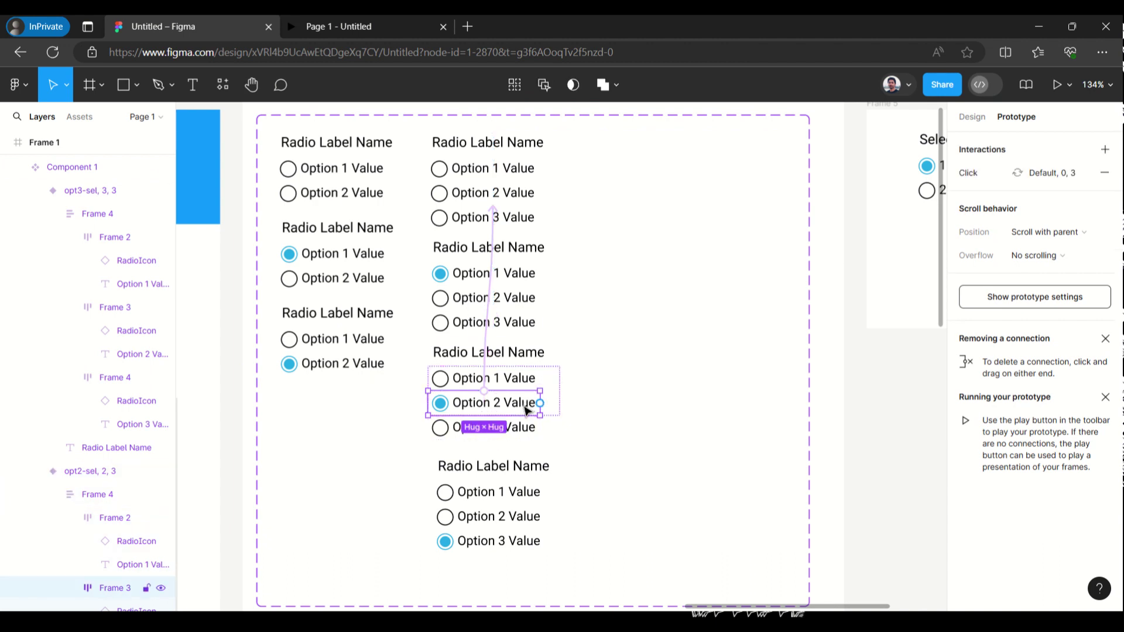
- Replace the click interaction of the Option 3 row in the three-option opt2-sel variant with a change to opt3-sel
left_click(528, 430)
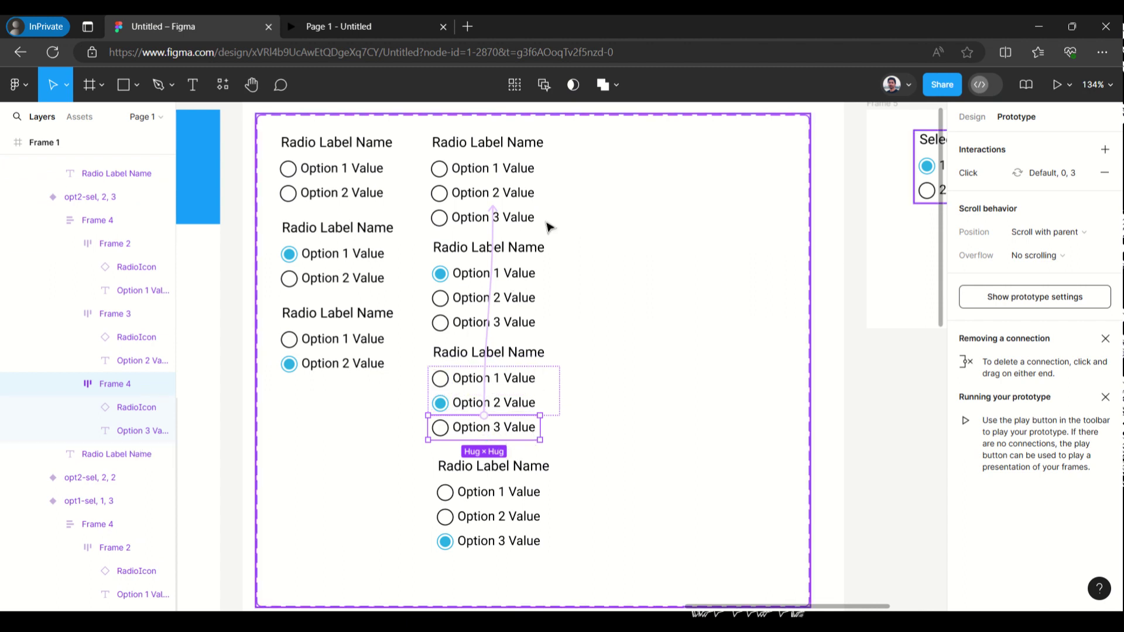
left_click(1107, 179)
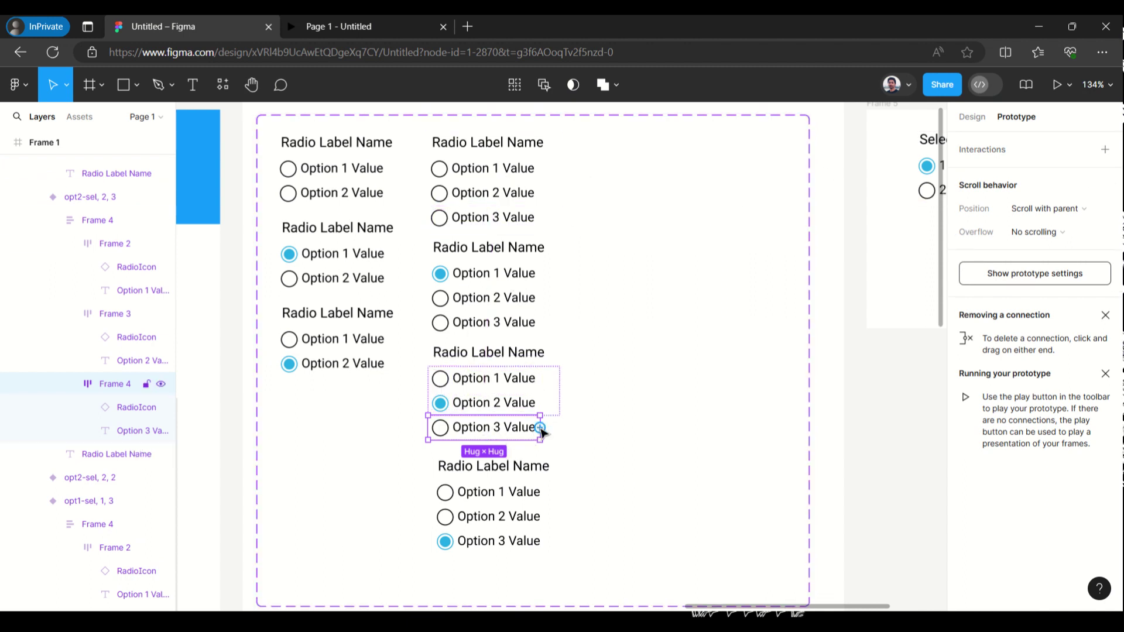
left_click_drag(542, 435, 508, 474)
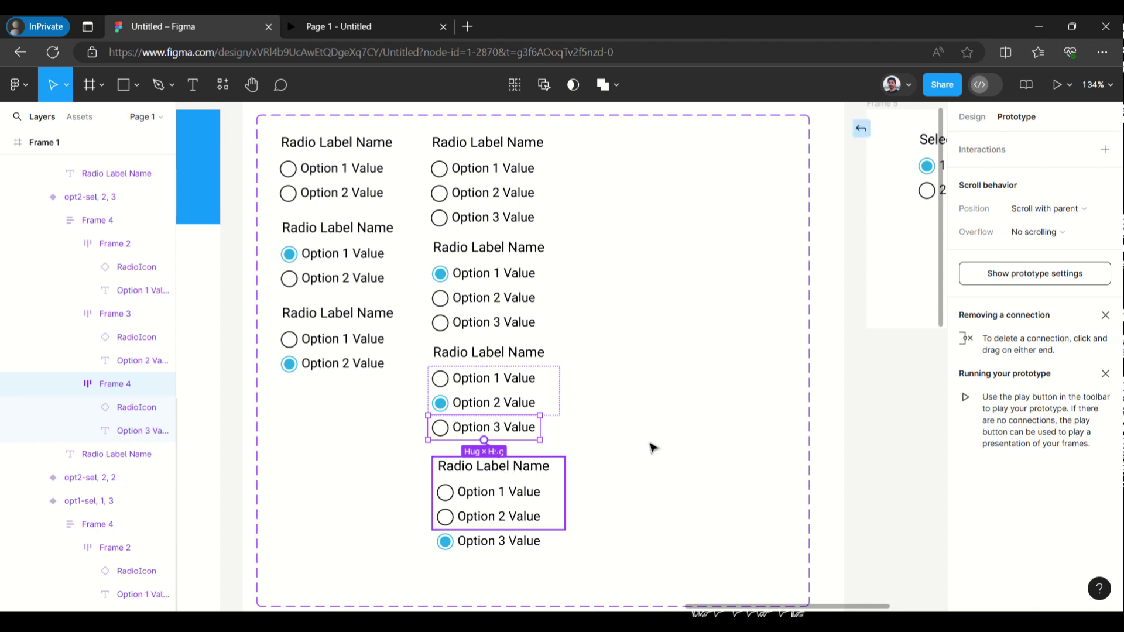
scroll(647, 419, "down", 3)
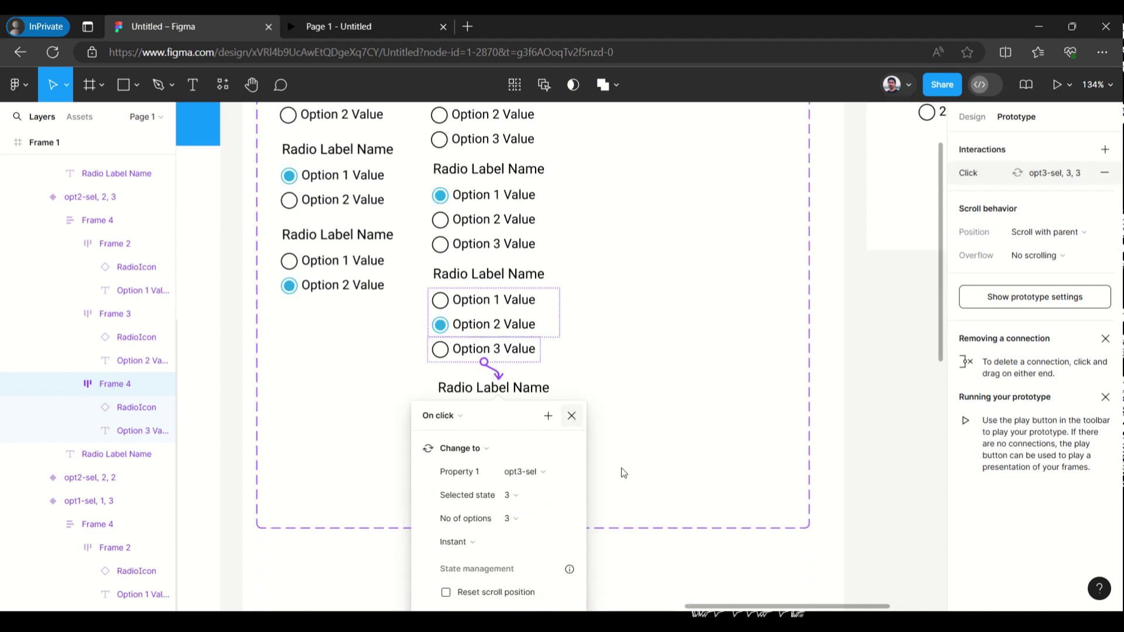
key("Escape")
- Remove the click interaction to the Default variant from the Option 2 row in the opt3-sel variant
left_click(526, 440)
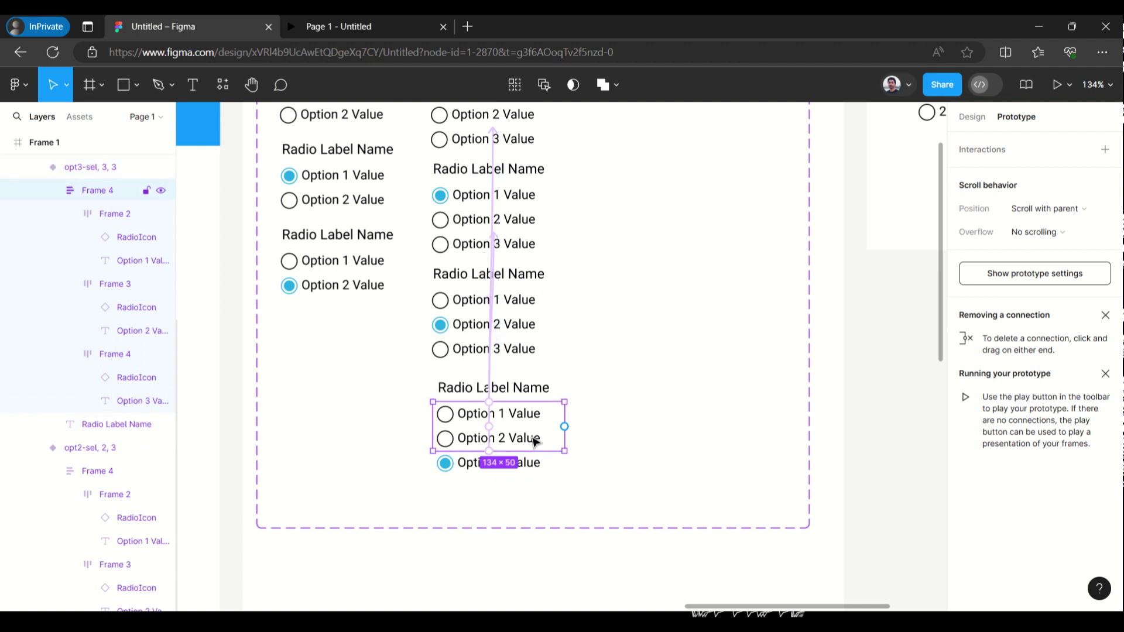
double_click(534, 440)
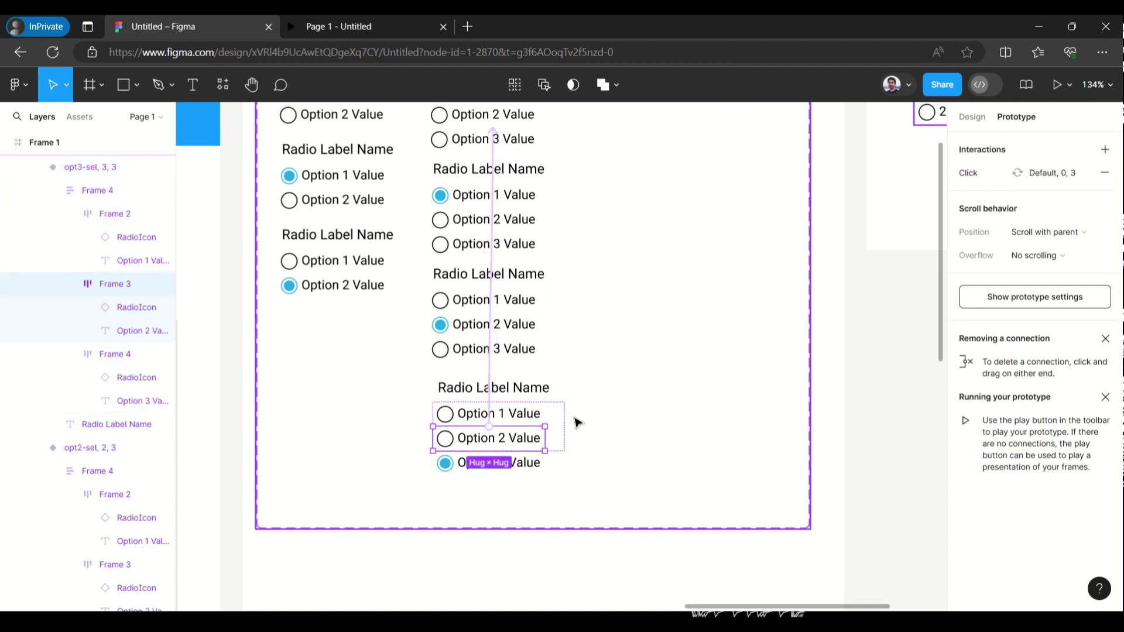
scroll(576, 422, "up", 1)
scroll(577, 422, "up", 5)
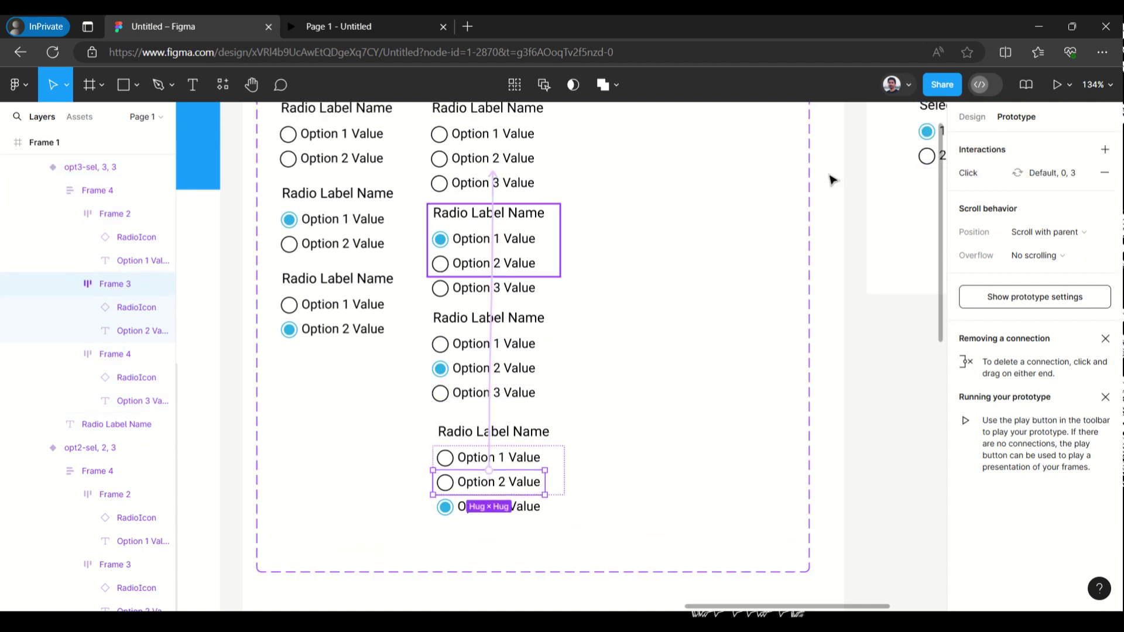
left_click(1104, 173)
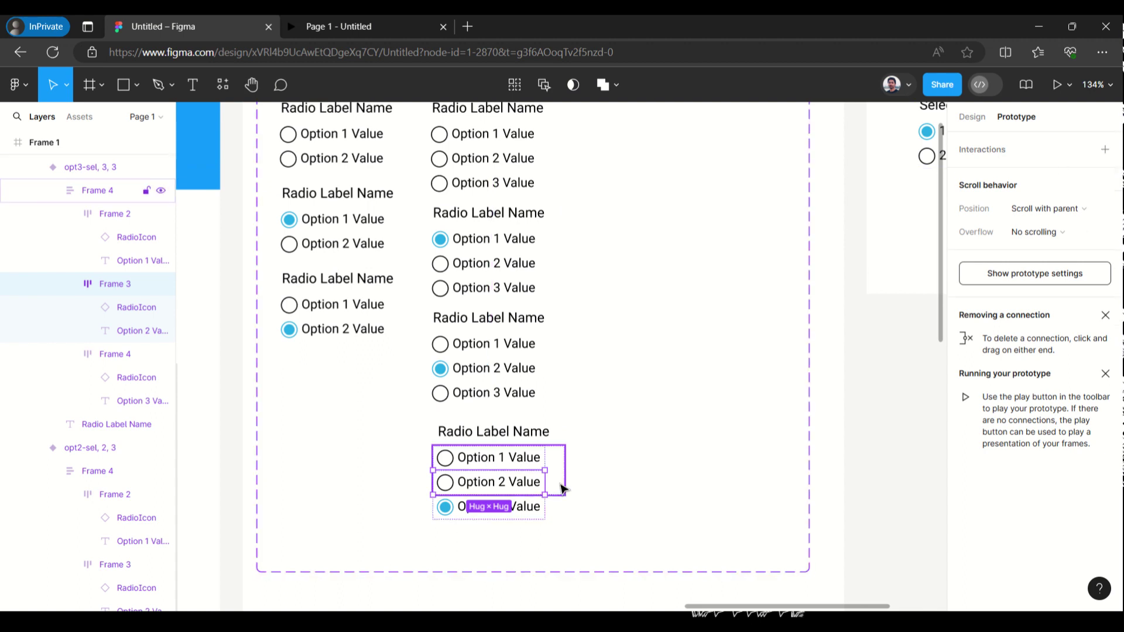
left_click_drag(545, 483, 534, 260)
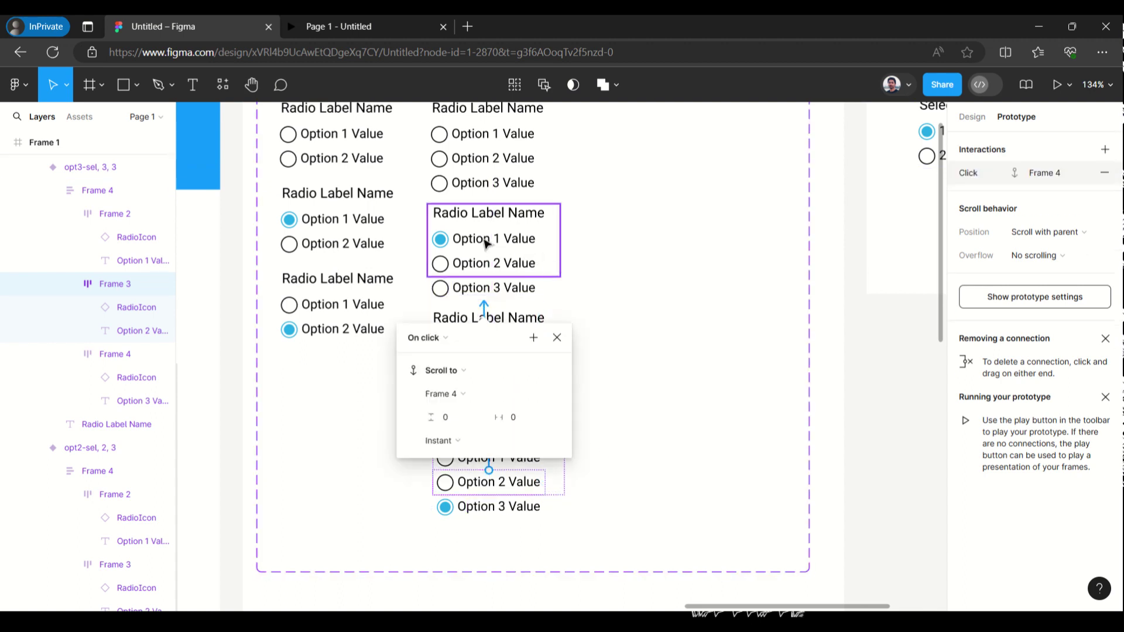
left_click(559, 338)
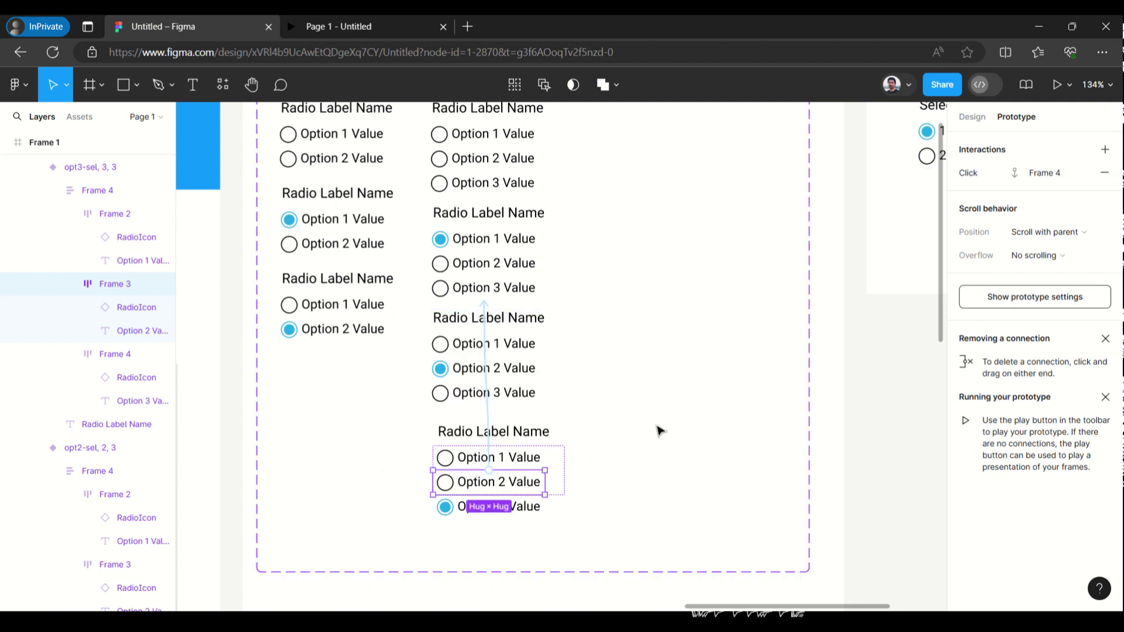
left_click(486, 305)
left_click(559, 339)
left_click(1105, 173)
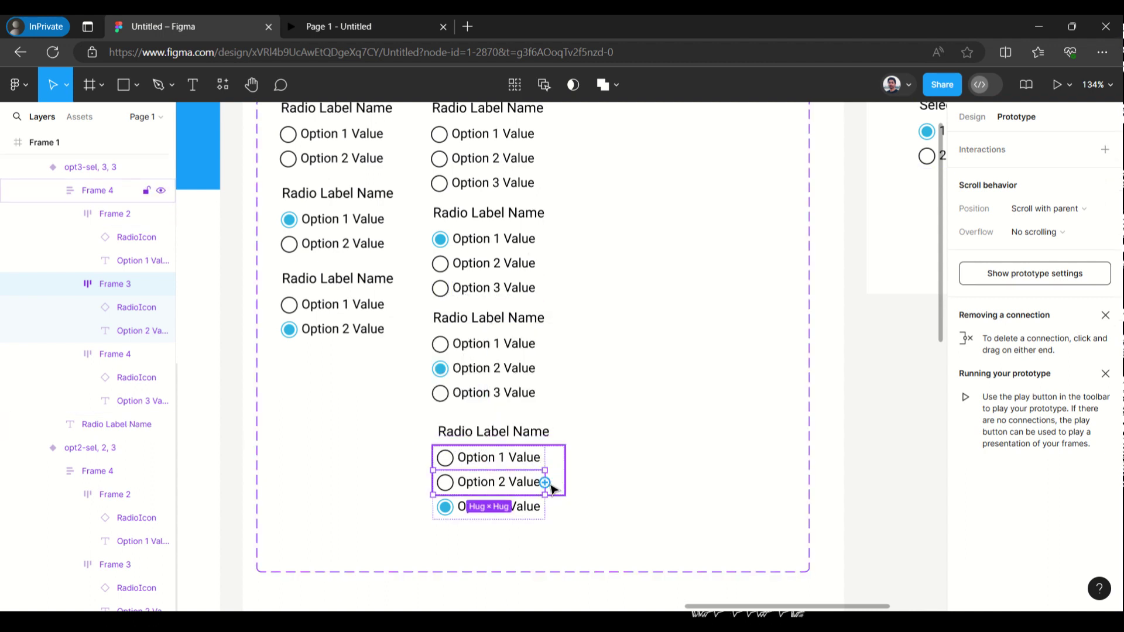
- Link the Option 2 row in opt3-sel to the three-option opt2-sel variant with an on-click Change to interaction
mouse_move(549, 486)
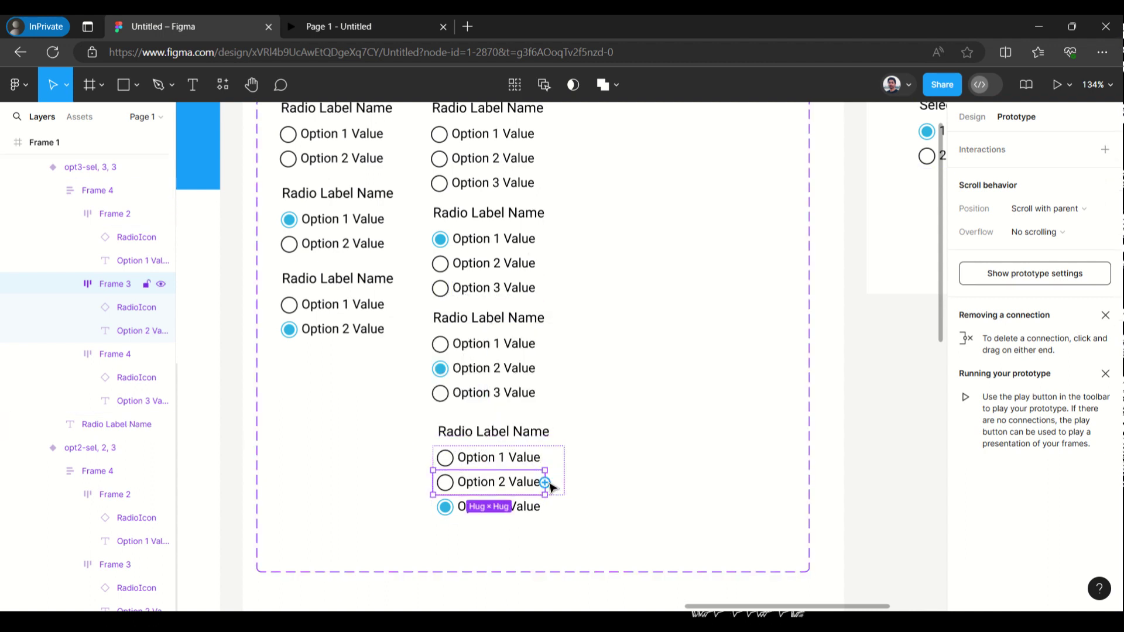
left_click_drag(544, 482, 567, 321)
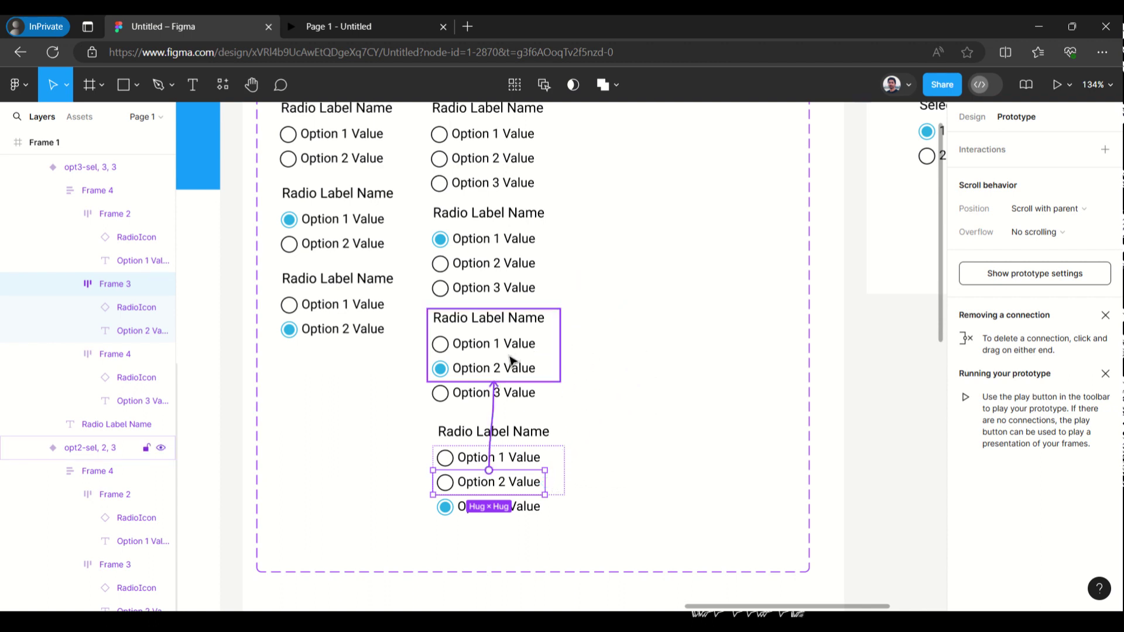
left_click_drag(511, 359, 510, 359)
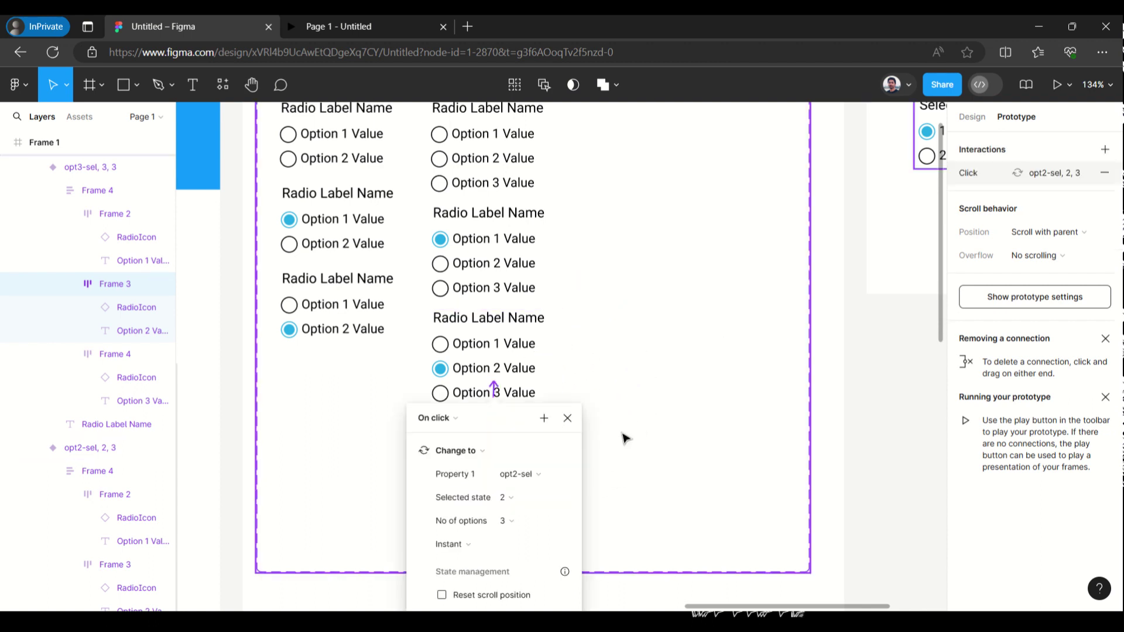
left_click(567, 419)
- Check the click interactions of the Option 1 and Option 3 rows in the opt3-sel variant
left_click(504, 462)
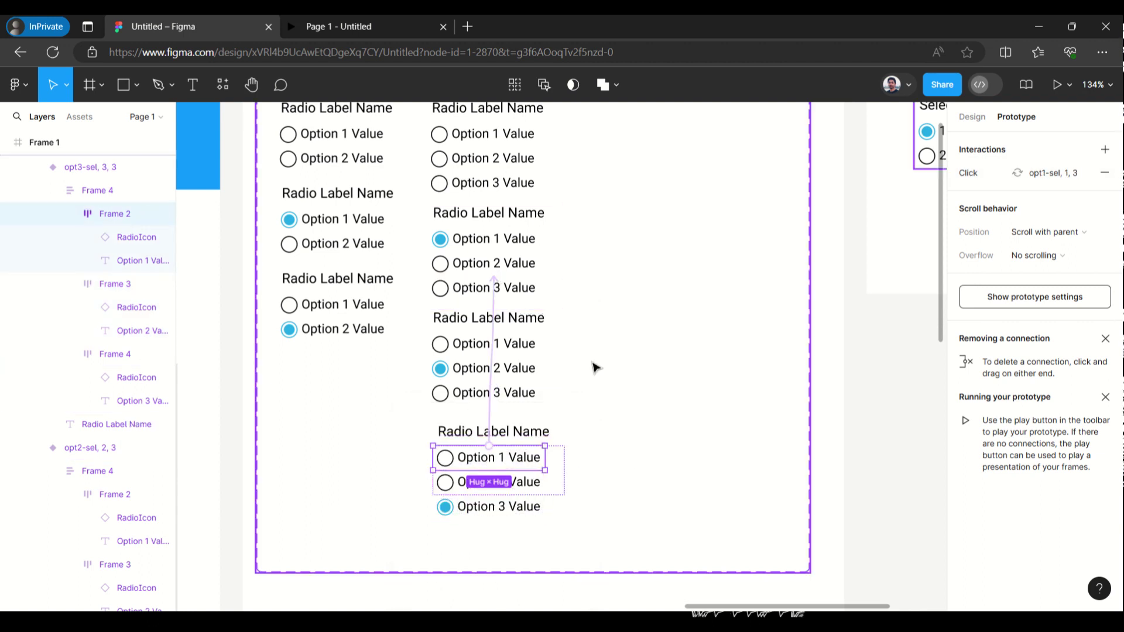
left_click(533, 508)
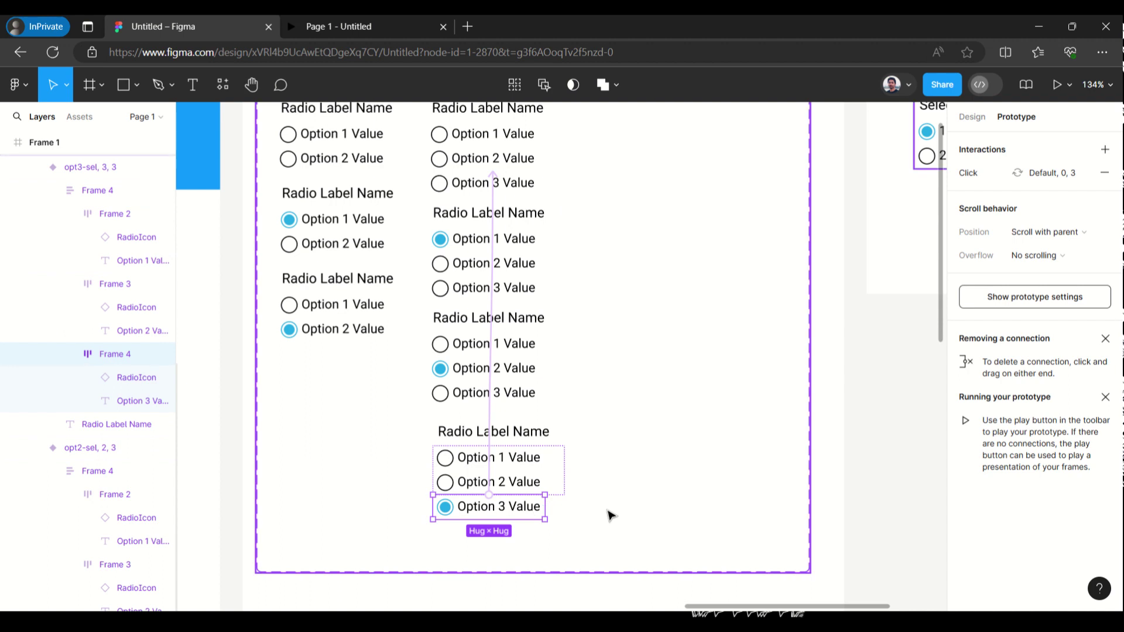
scroll(610, 515, "up", 1)
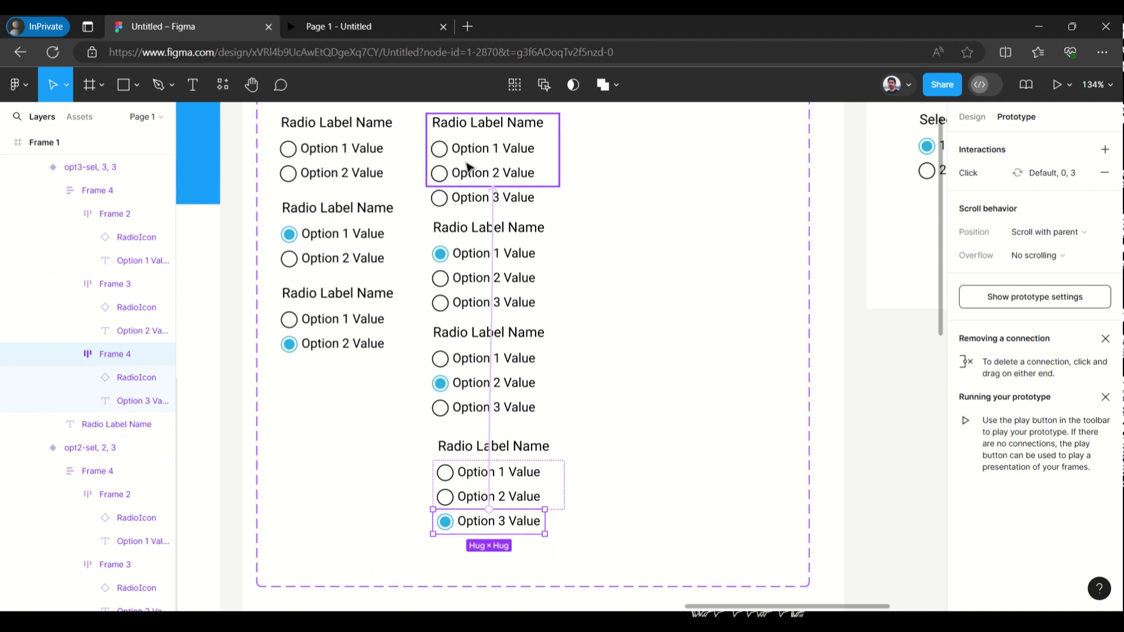
scroll(466, 251, "up", 1)
scroll(431, 245, "down", 4)
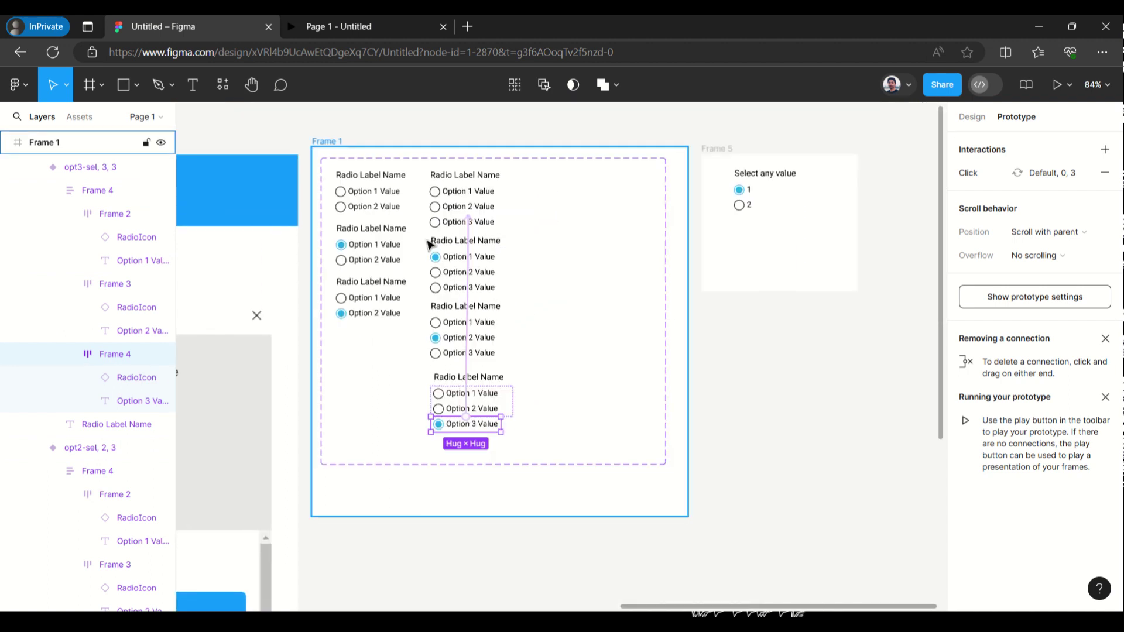
scroll(839, 193, "up", 5)
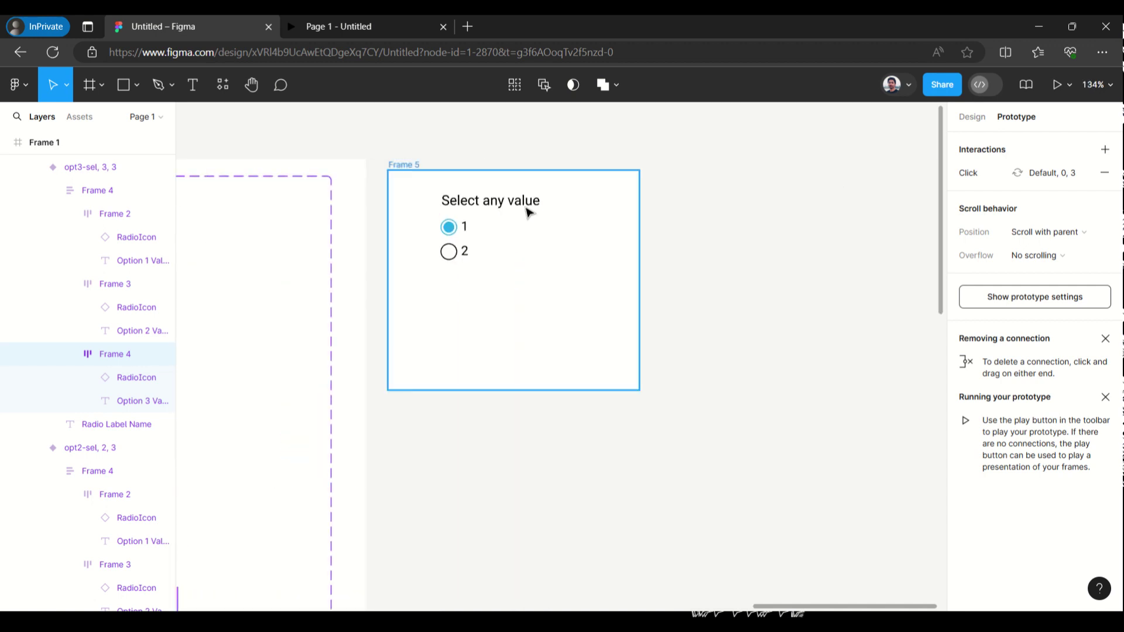
- Set the radio group instance in Frame 5 to 3 options with selected state 3
scroll(515, 211, "up", 3)
left_click(485, 201)
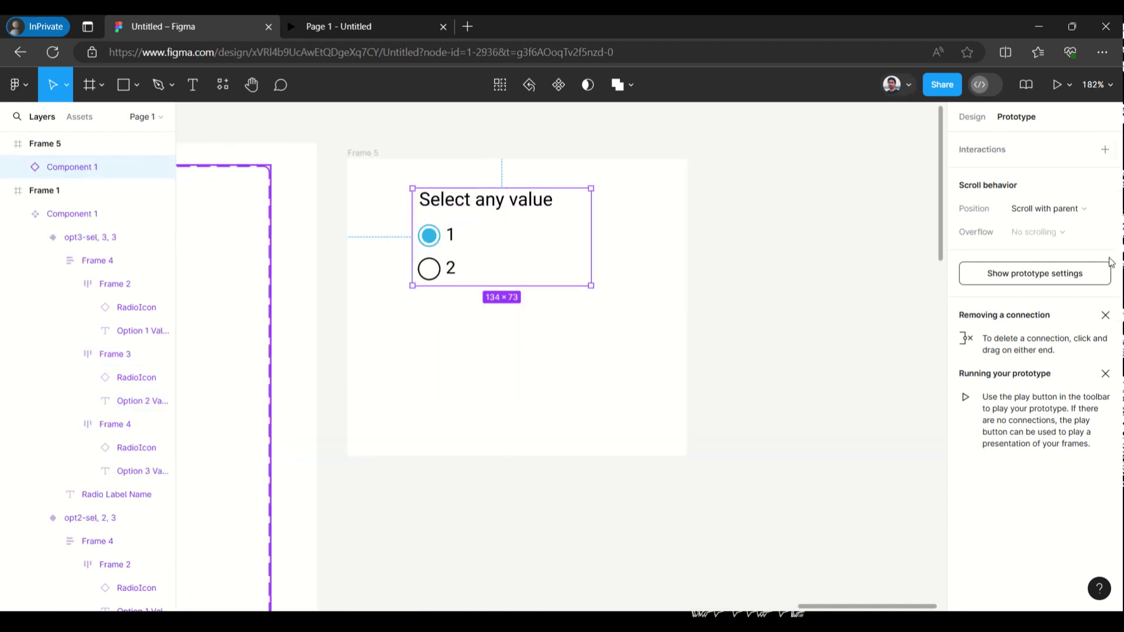
left_click(972, 117)
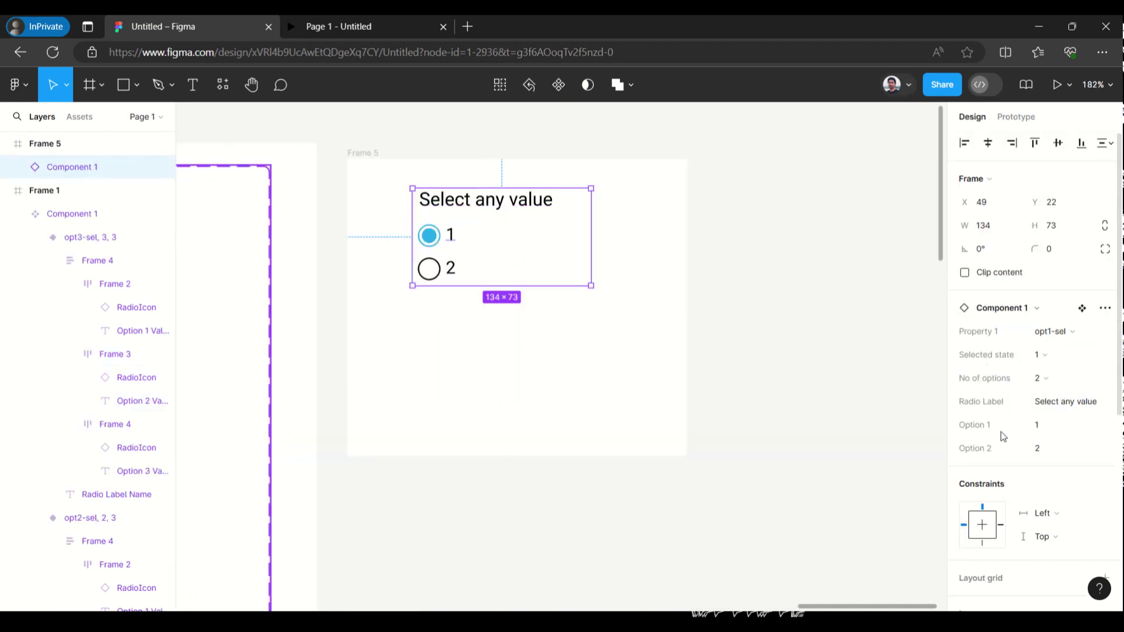
left_click(1074, 379)
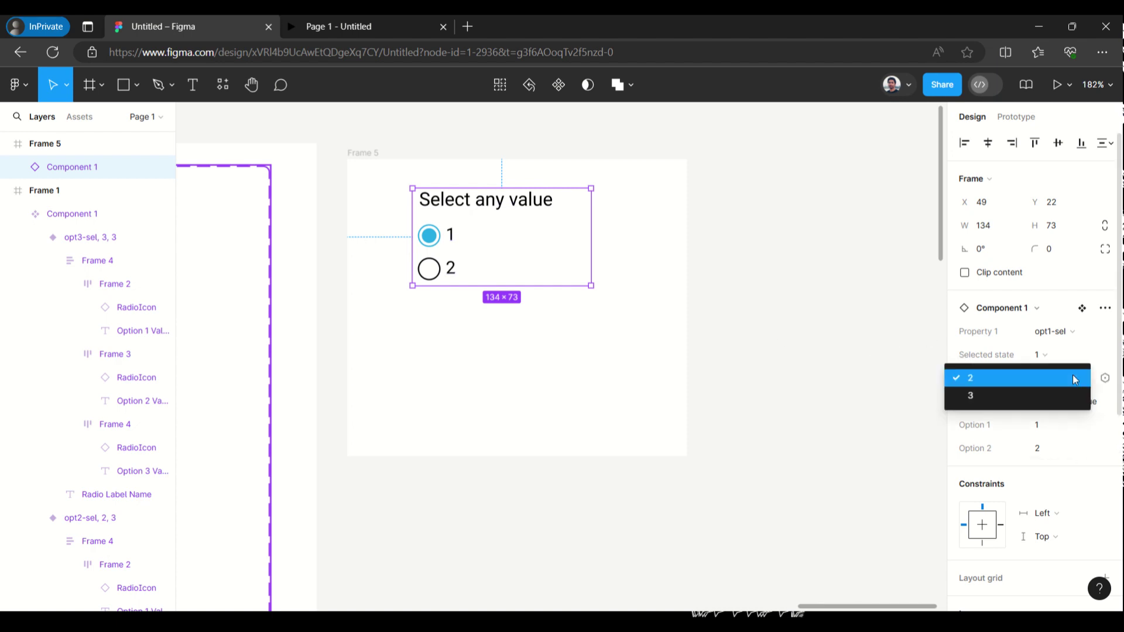
left_click(1051, 395)
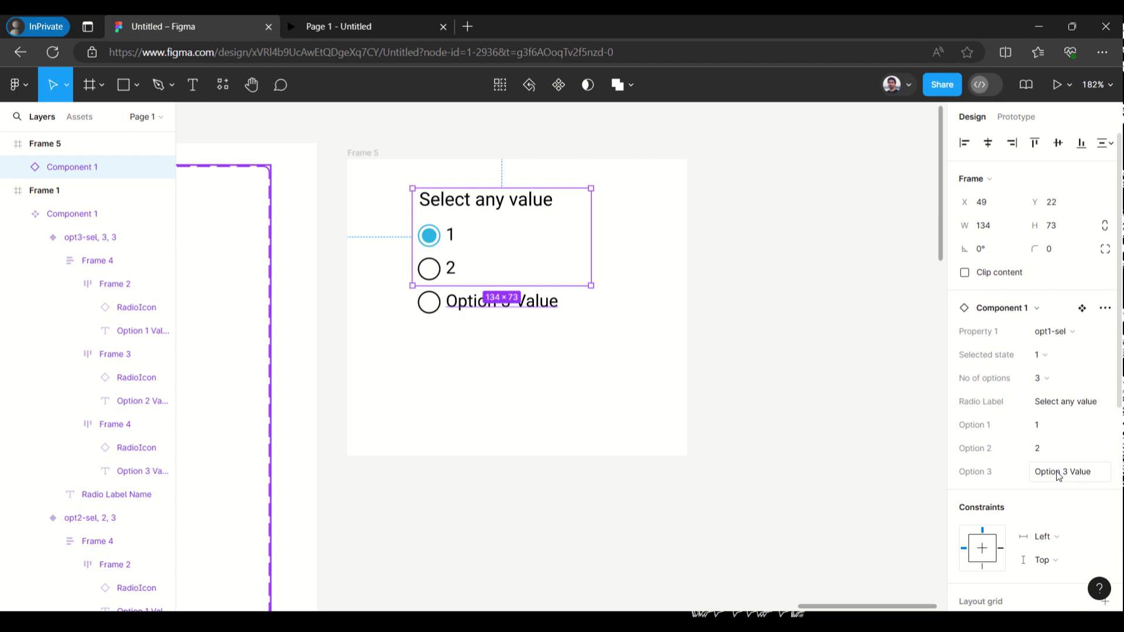
left_click(1055, 358)
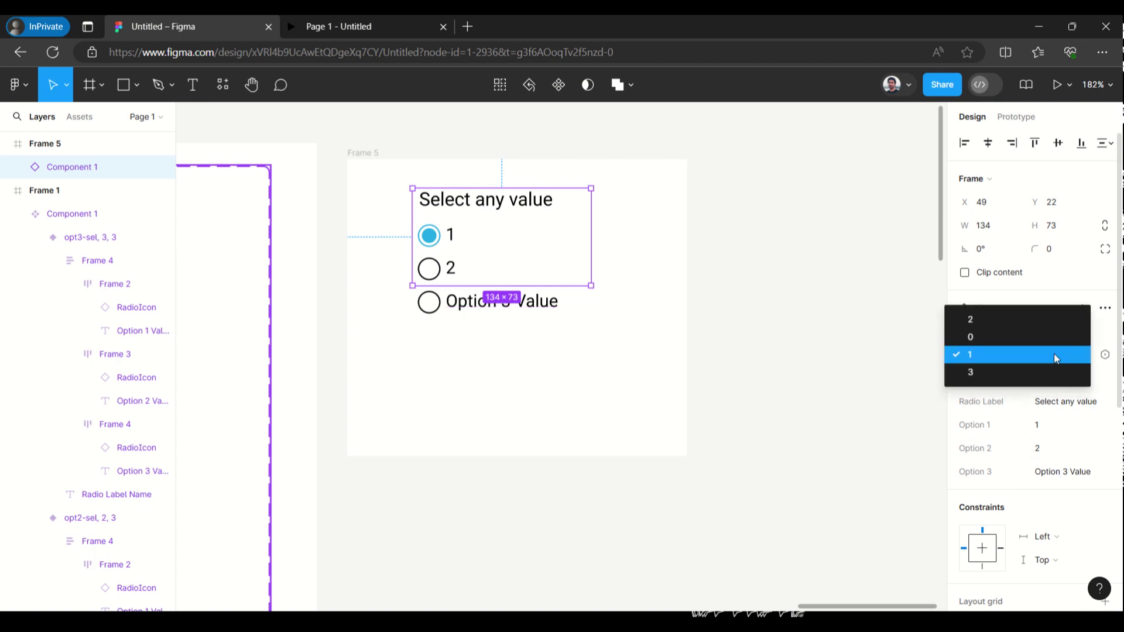
left_click(1034, 375)
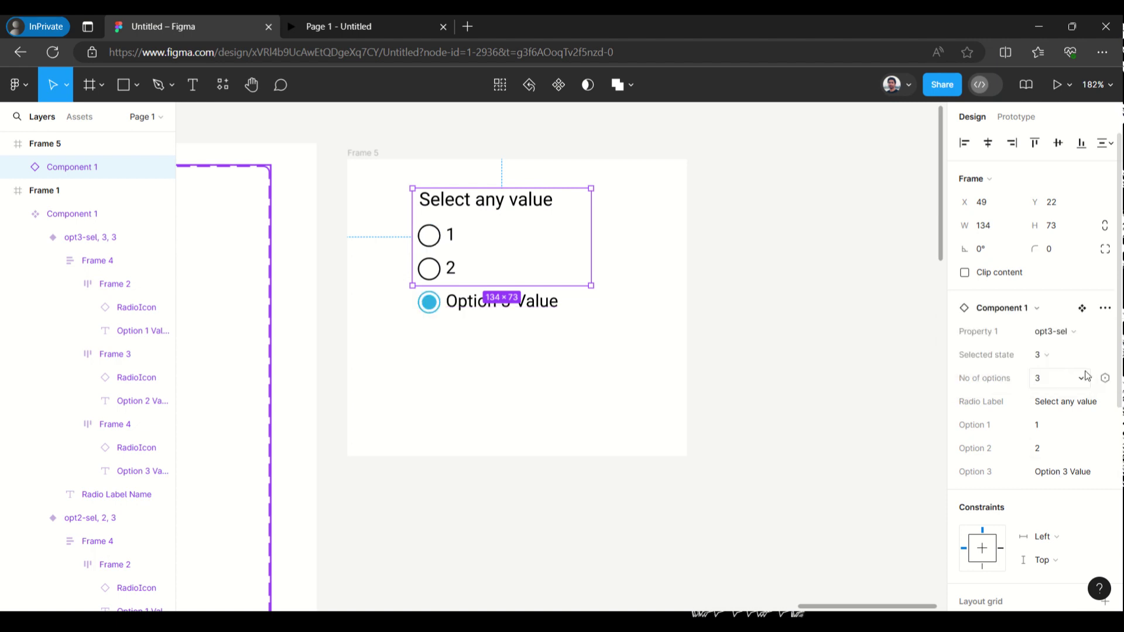
- Change the Frame 5 instance's Option 1 text to ABC and its Option 2 text to XYZ
left_click(1047, 428)
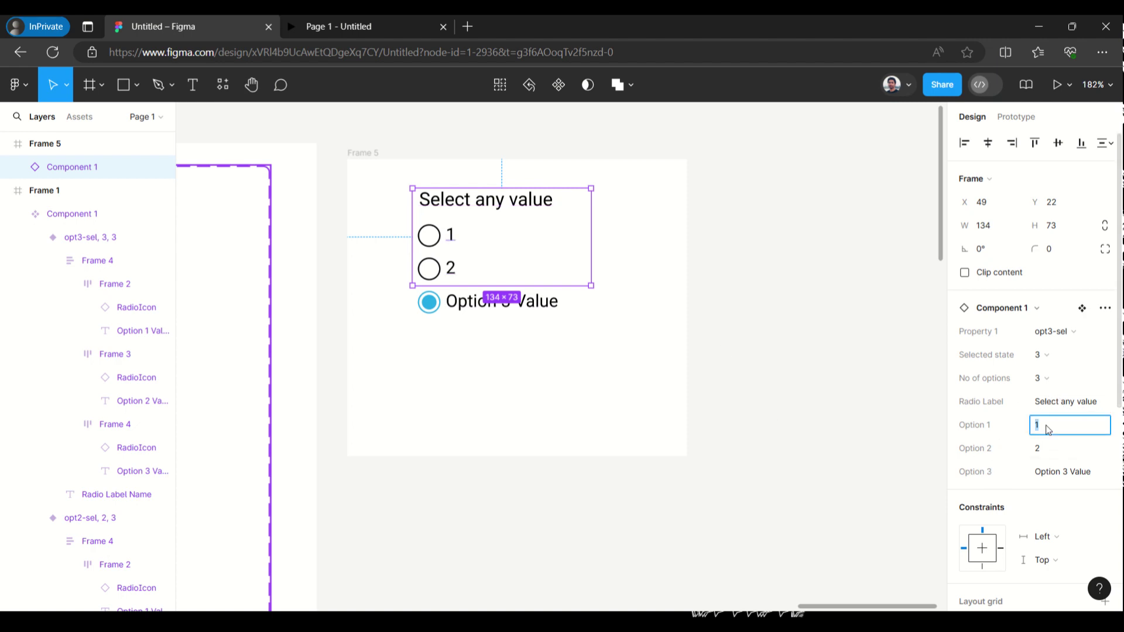
left_click(1048, 458)
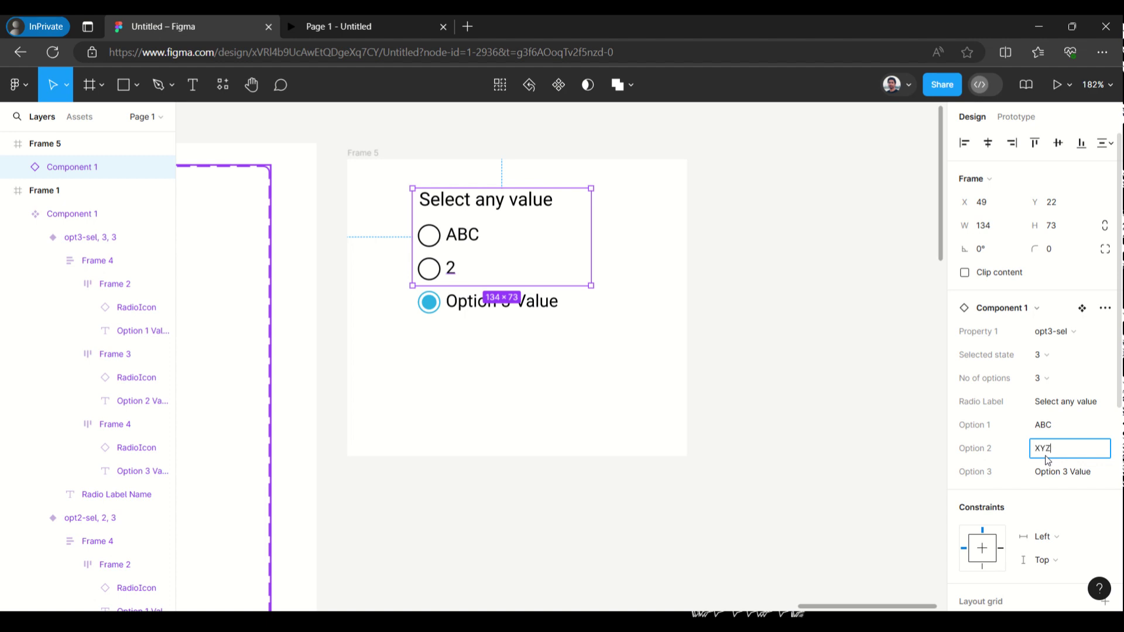
type("XYZ")
- Run the prototype of Frame 5 and test switching the selection among ABC, XYZ and Option 3 Value
left_click(367, 154)
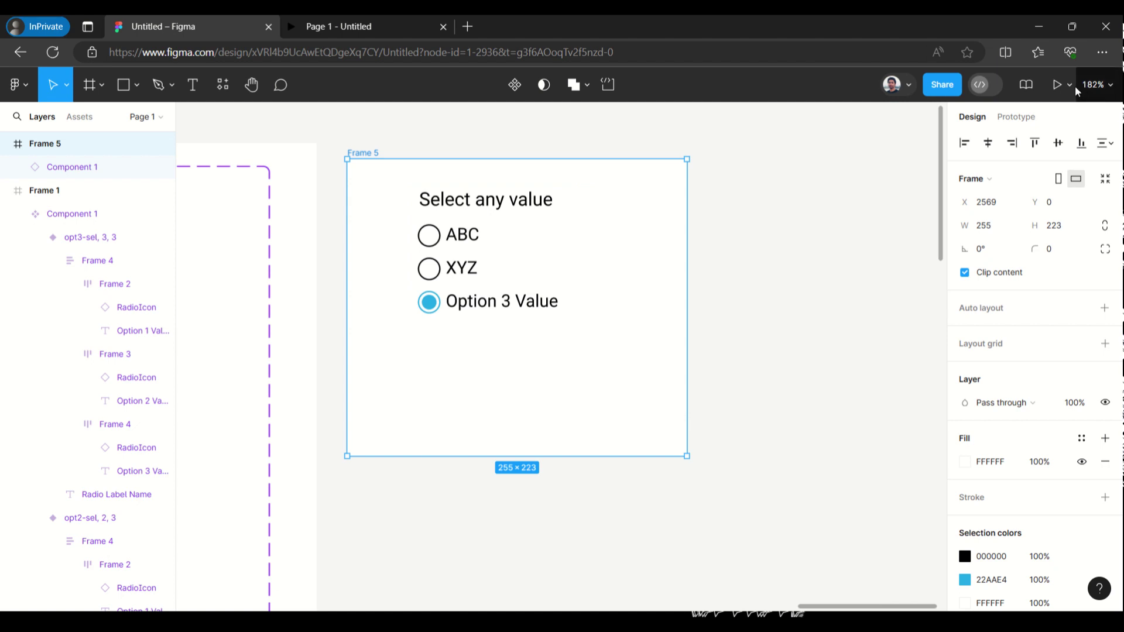
left_click(1074, 86)
left_click(1058, 119)
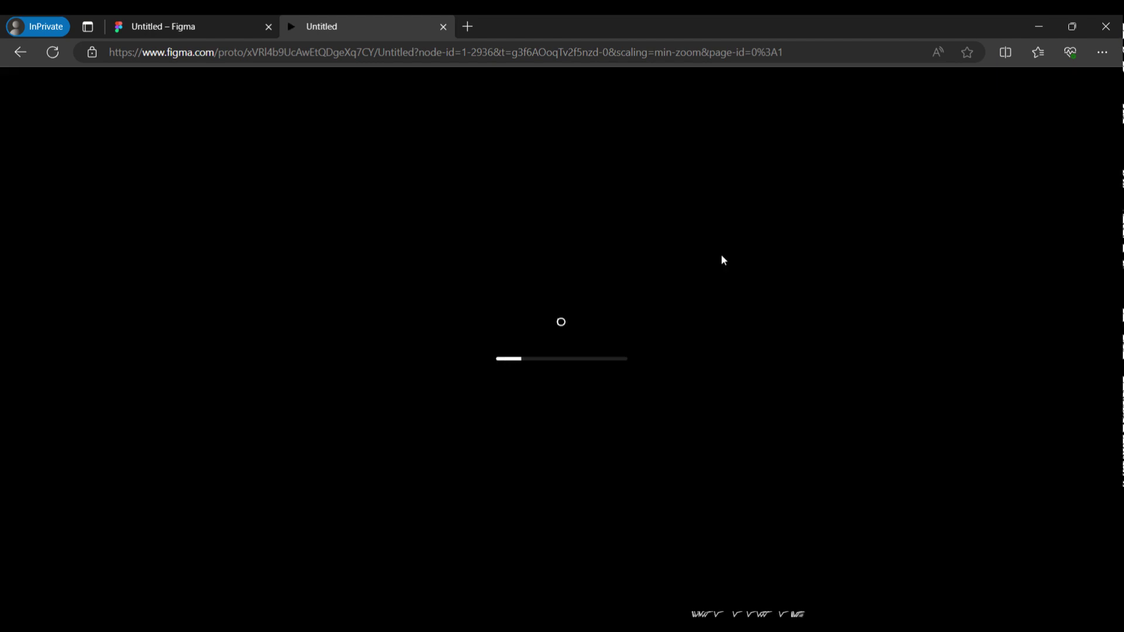
left_click(512, 317)
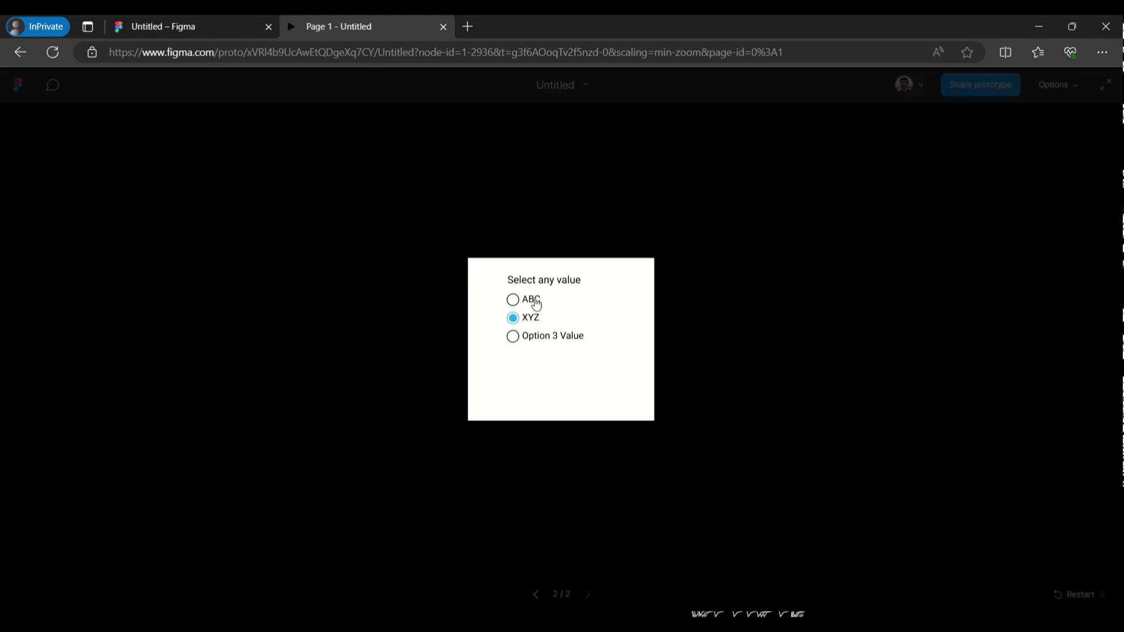
left_click(535, 302)
left_click(533, 338)
left_click(531, 320)
left_click(532, 290)
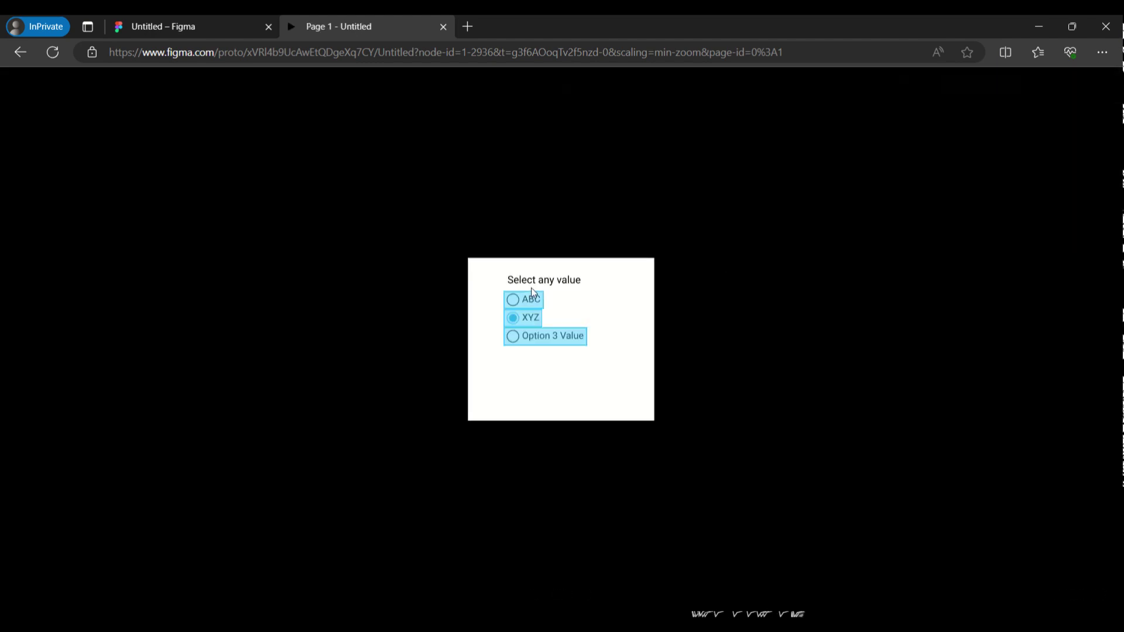
left_click(534, 300)
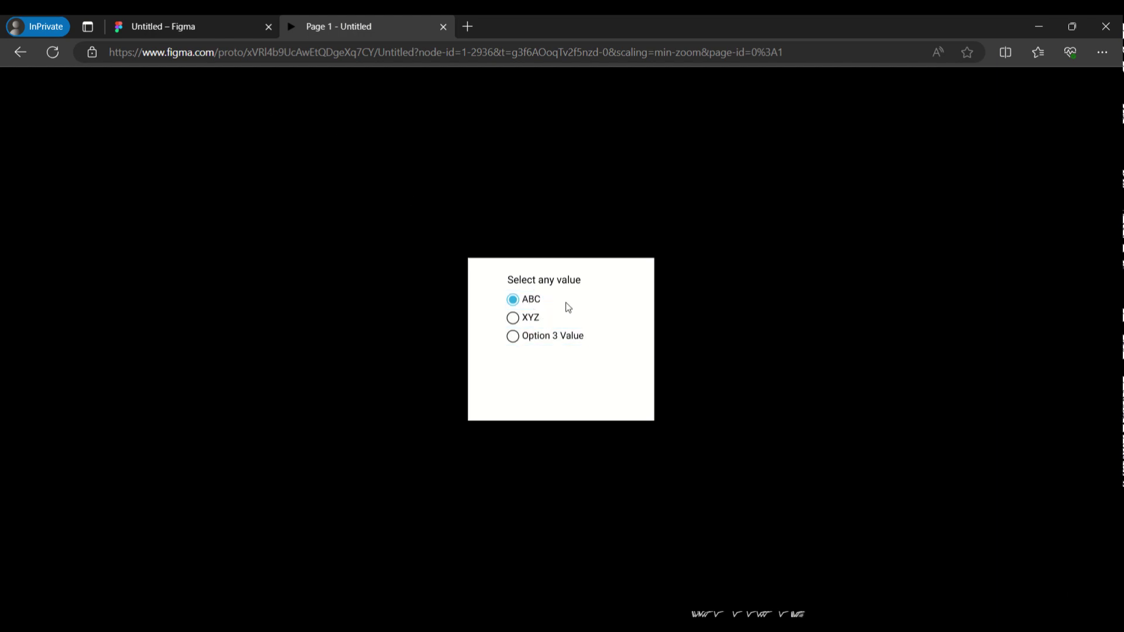
- Return to the design file and examine the two- and three-option variants in the Frame 1 component set
left_click(187, 27)
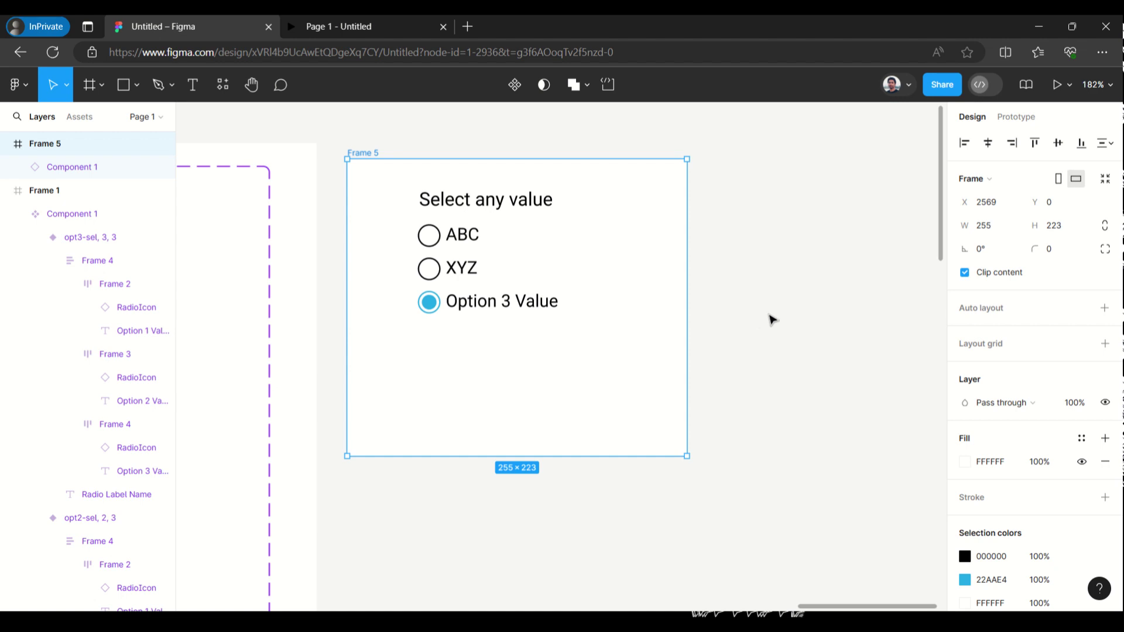
scroll(808, 306, "down", 5)
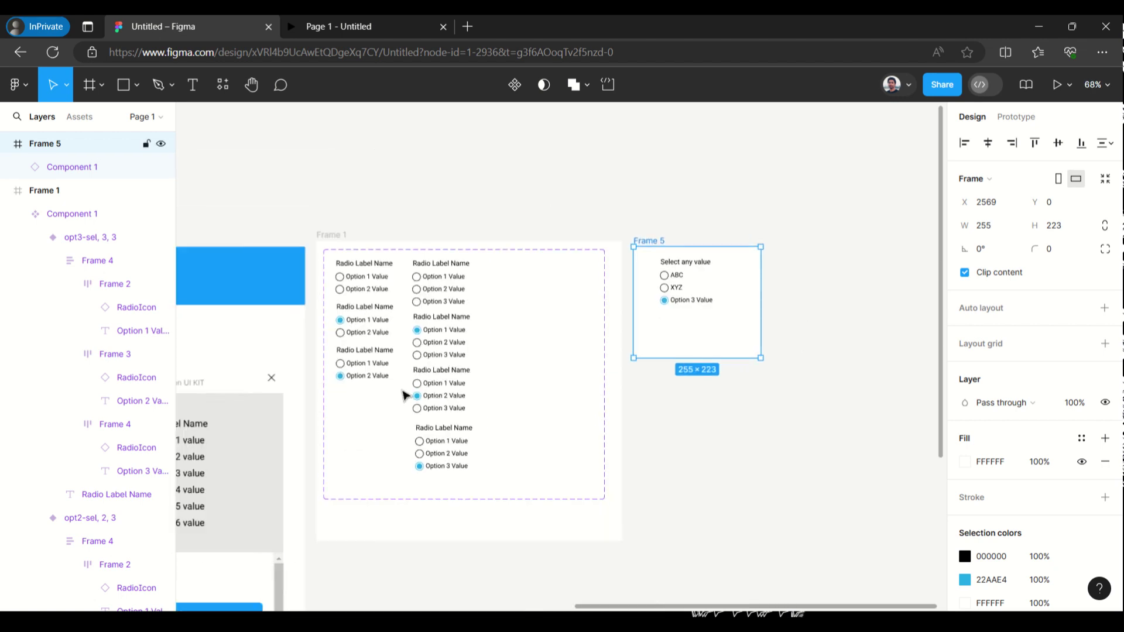
scroll(383, 456, "up", 3)
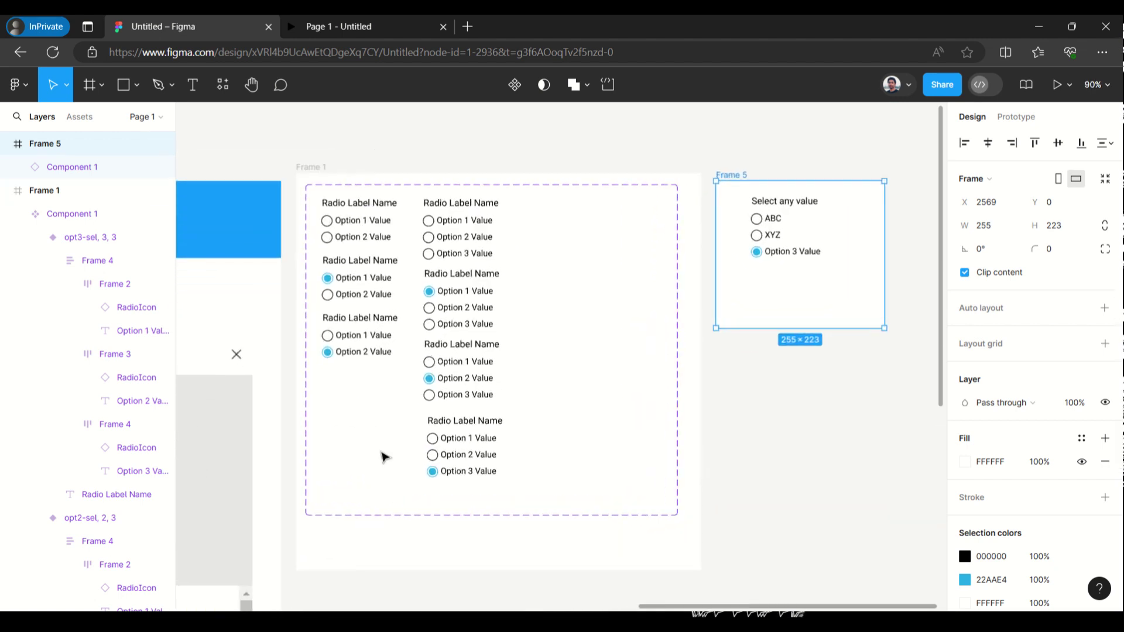
scroll(358, 381, "up", 2)
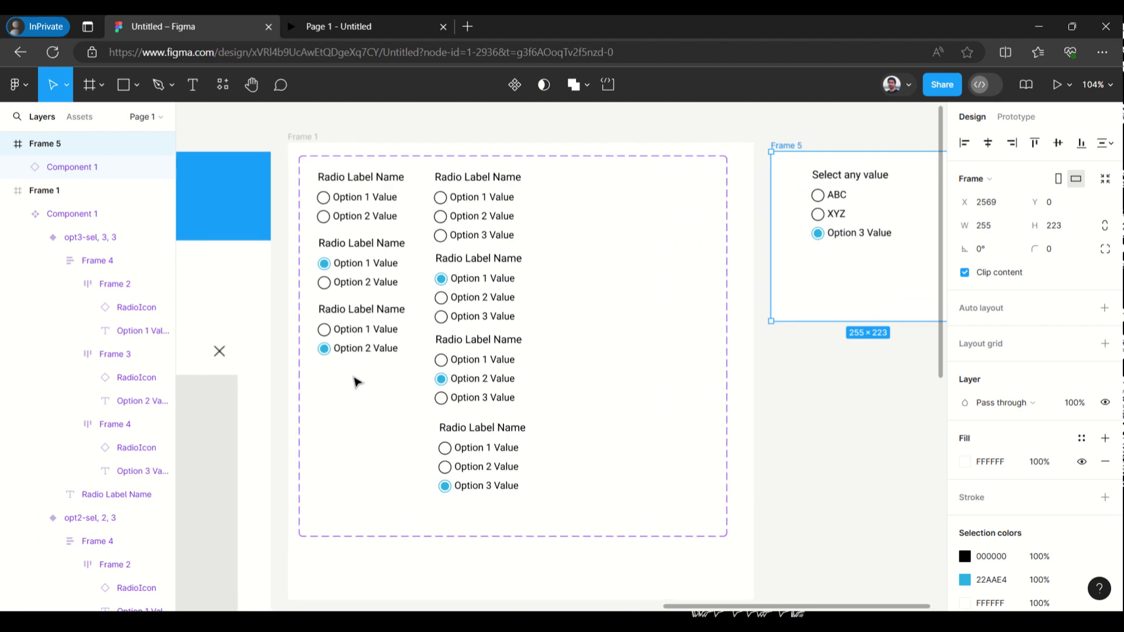